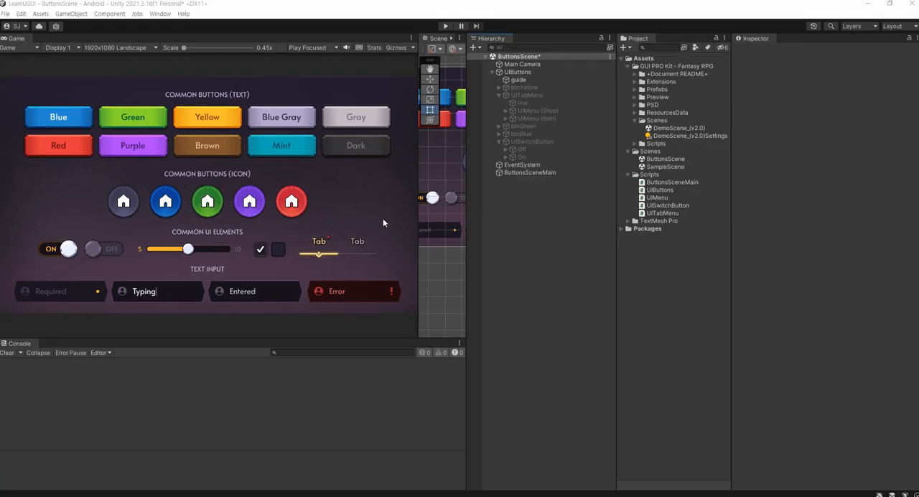
Lower the alpha of the guide image's colour so it shows as a faint reference, and save the scene
left_click_drag(418, 249, 205, 248)
scroll(356, 227, "down", 4)
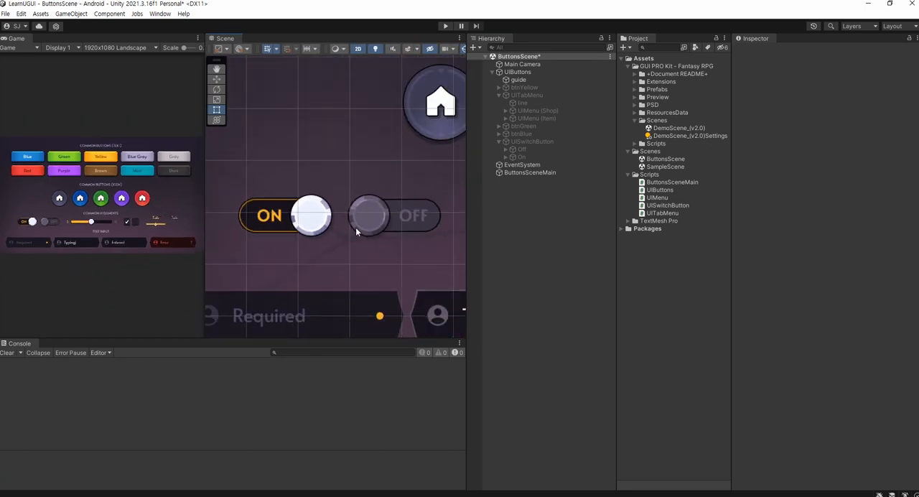
middle_click_drag(404, 208, 275, 213)
scroll(409, 204, "down", 8)
middle_click_drag(412, 207, 320, 233)
left_click(506, 192)
left_click(518, 79)
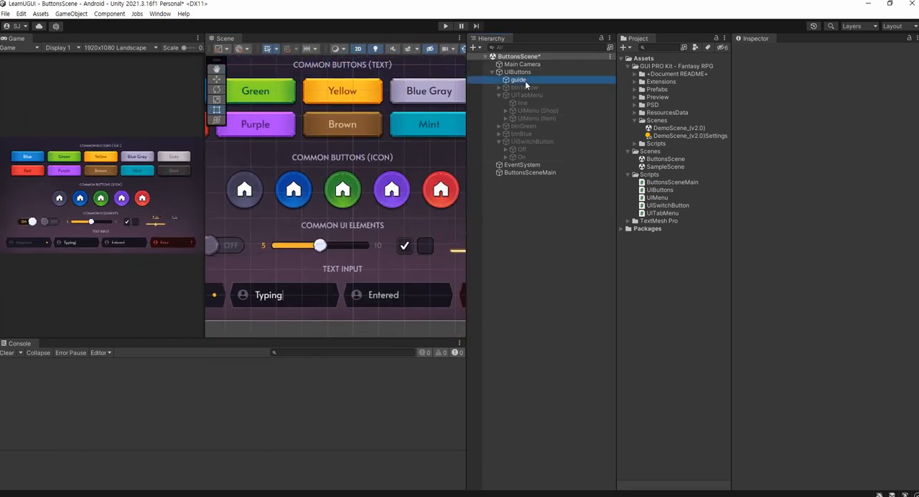
left_click(838, 223)
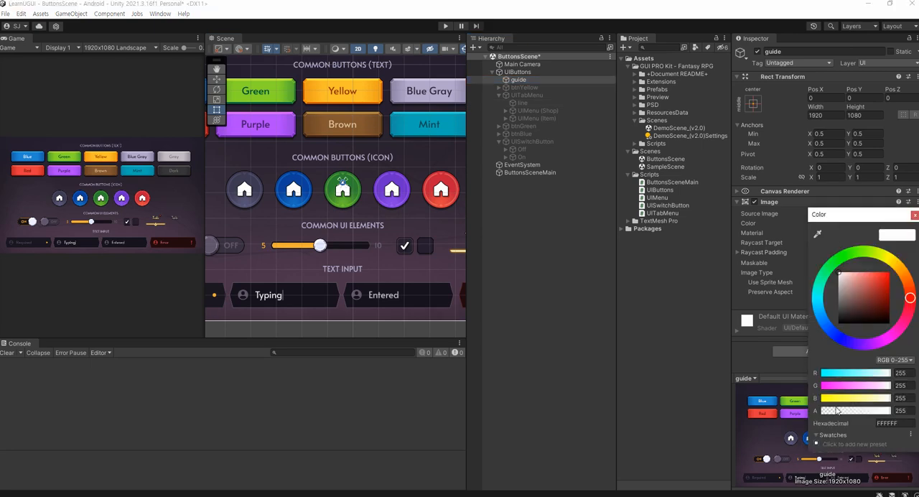
left_click_drag(839, 414, 848, 413)
left_click(587, 255)
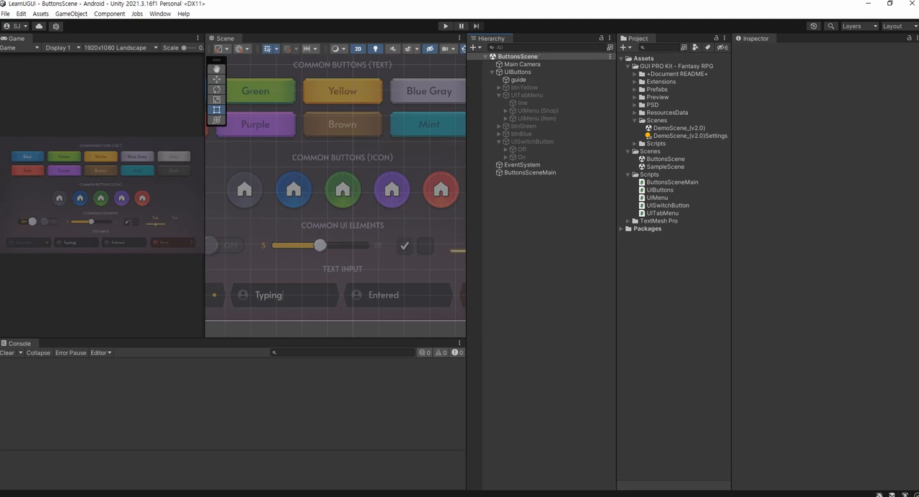
Switch to Notepad and clear all existing text from the note
key("alt+Tab")
left_click(312, 366)
key("ctrl+a")
key("BackSpace")
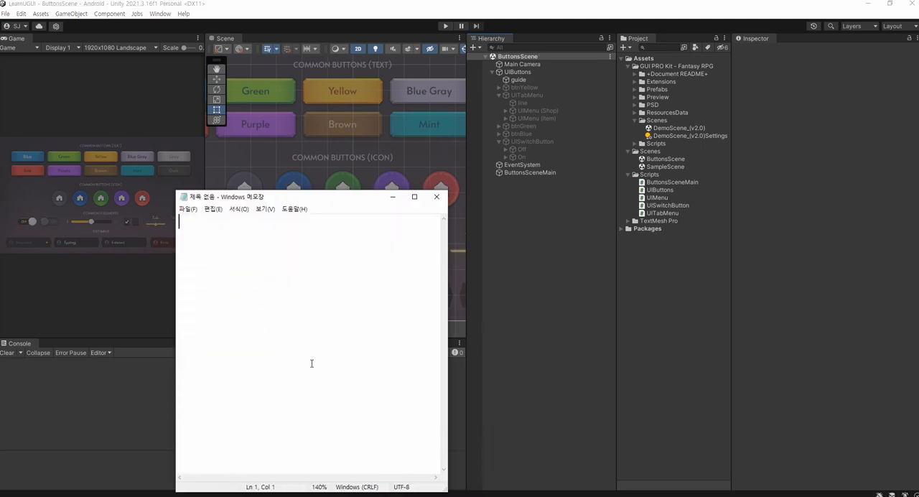
key("alt+Tab")
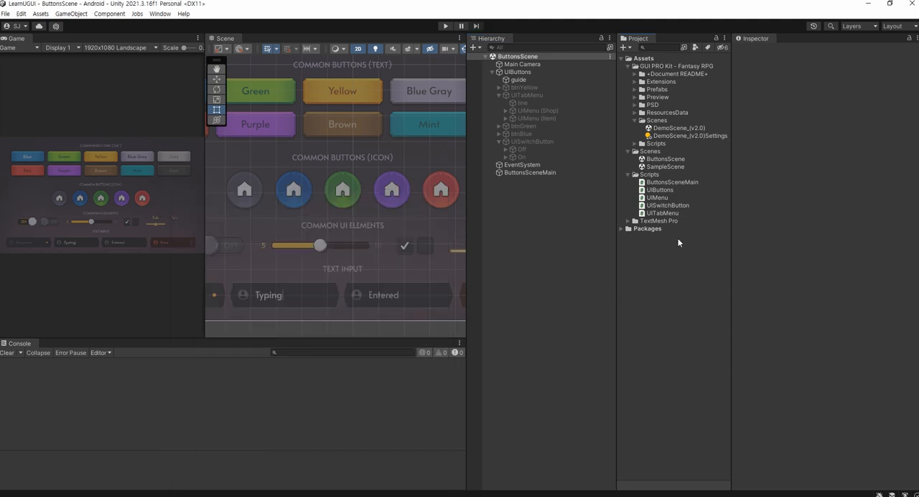
Open DemoScene_(v2.0) in Unity, expand Canvas, Panels and Common_Buttons, and frame Common_Buttons in the scene view
left_click(658, 129)
double_click(658, 129)
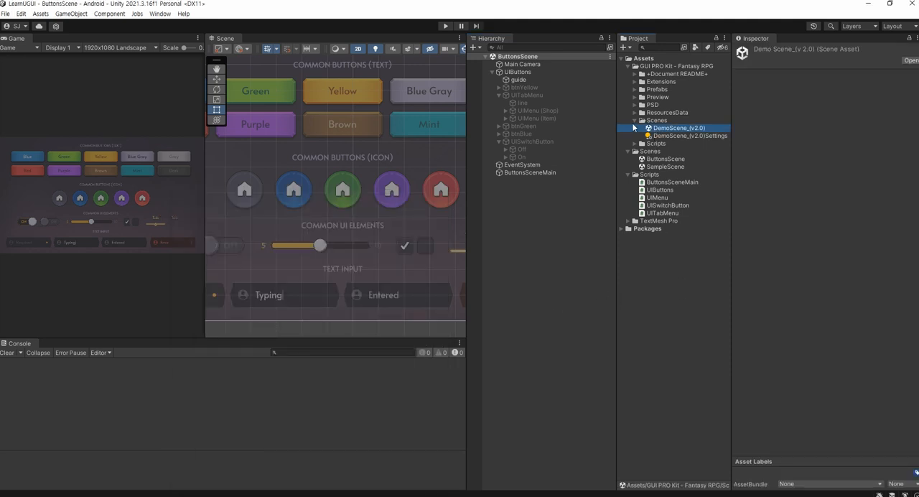
left_click(492, 72)
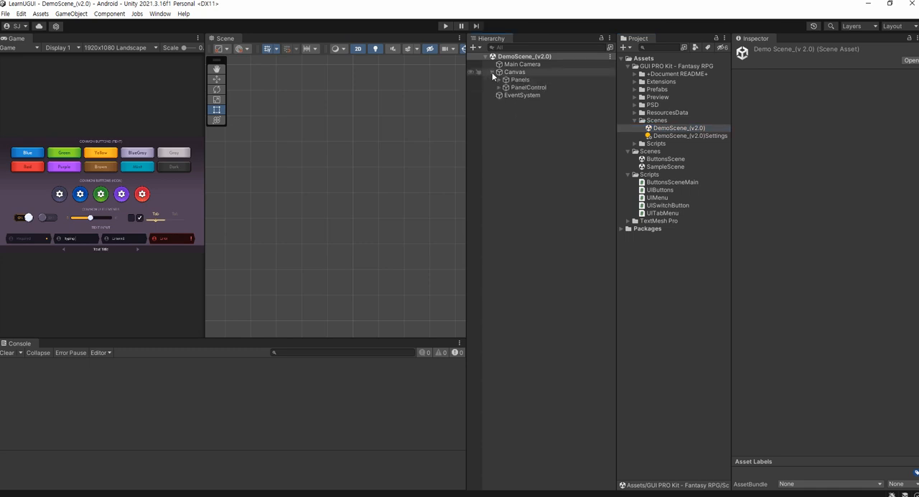
left_click(502, 80)
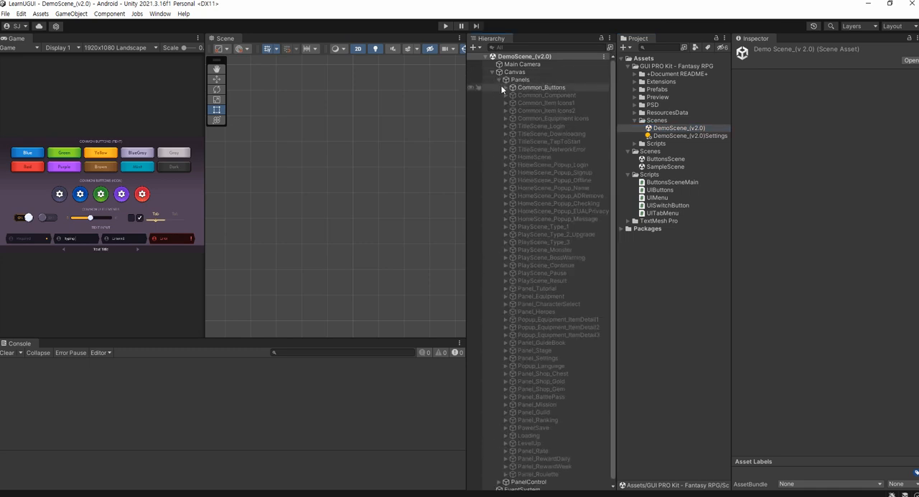
left_click(505, 87)
double_click(531, 87)
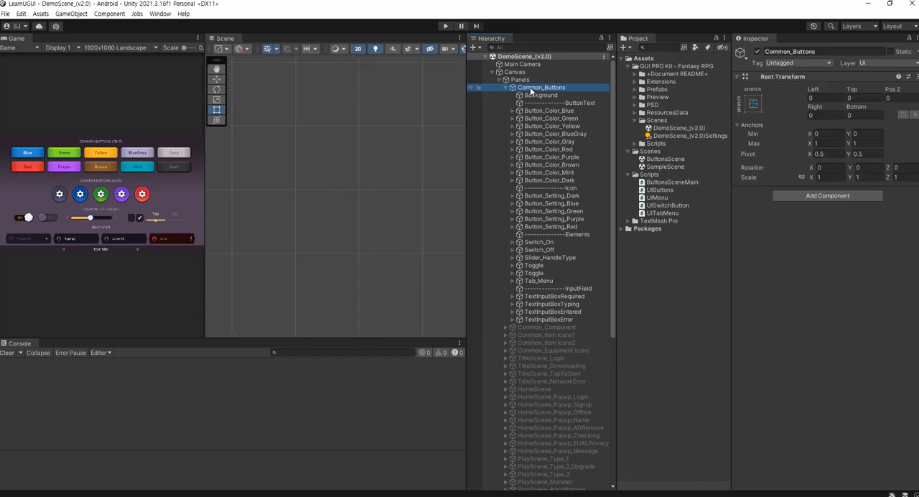
scroll(320, 225, "up", 5)
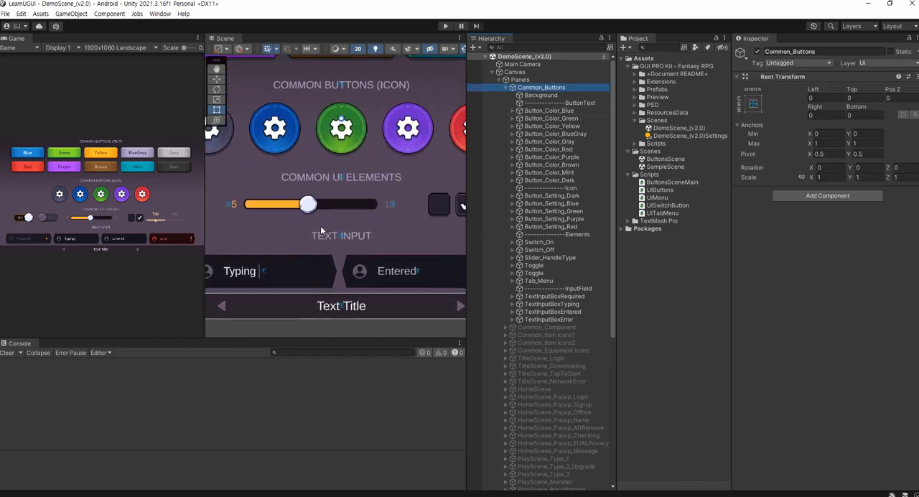
key("w")
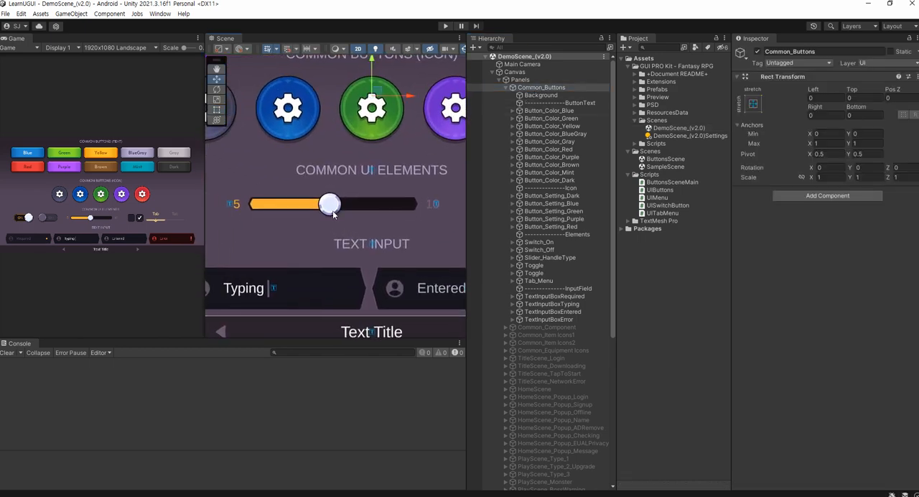
Locate the source sprite of the demo slider's handle and copy its name, slider_handletype_handle, into the Notepad note
left_click(331, 206)
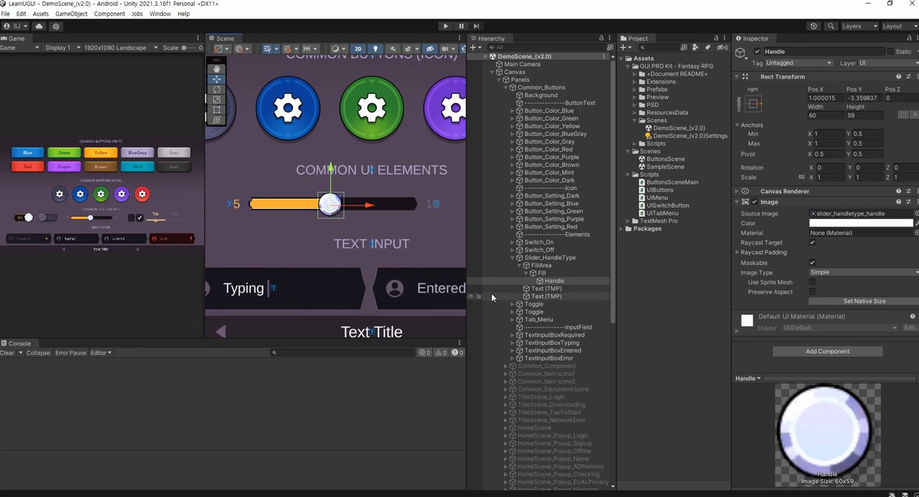
left_click(829, 213)
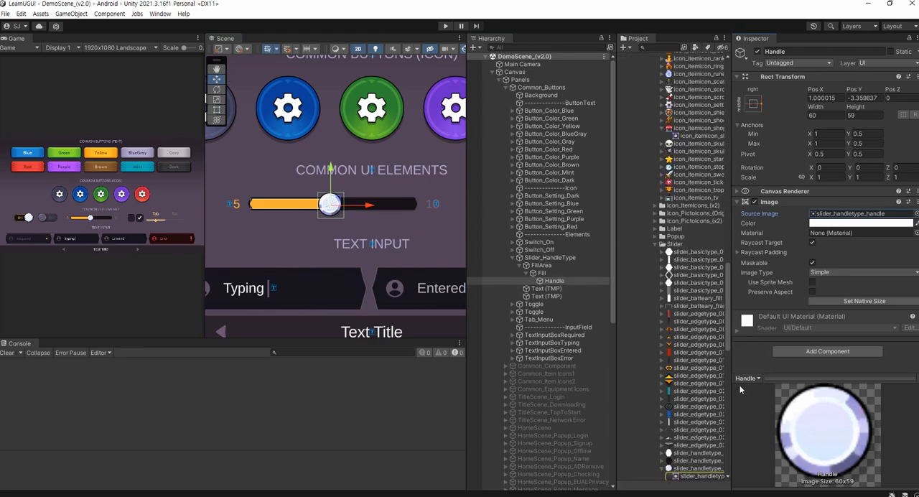
left_click(698, 381)
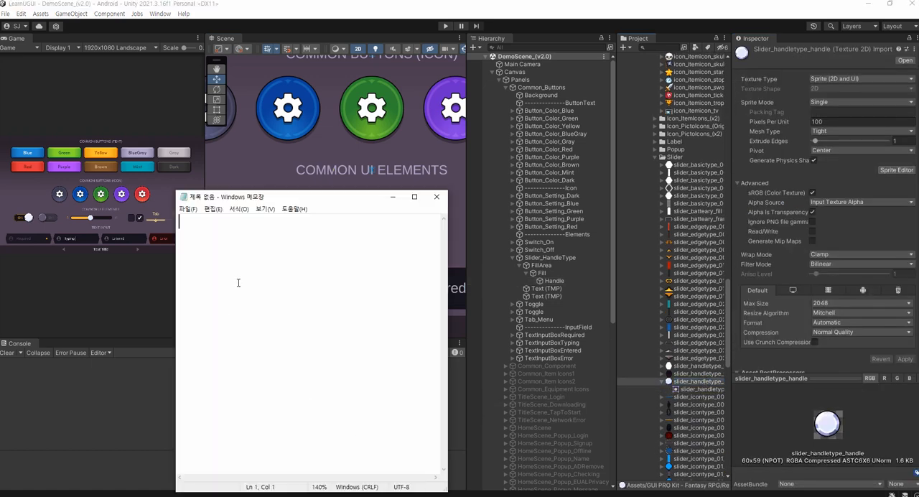
left_click_drag(259, 200, 271, 299)
type("slider_handletype_handle")
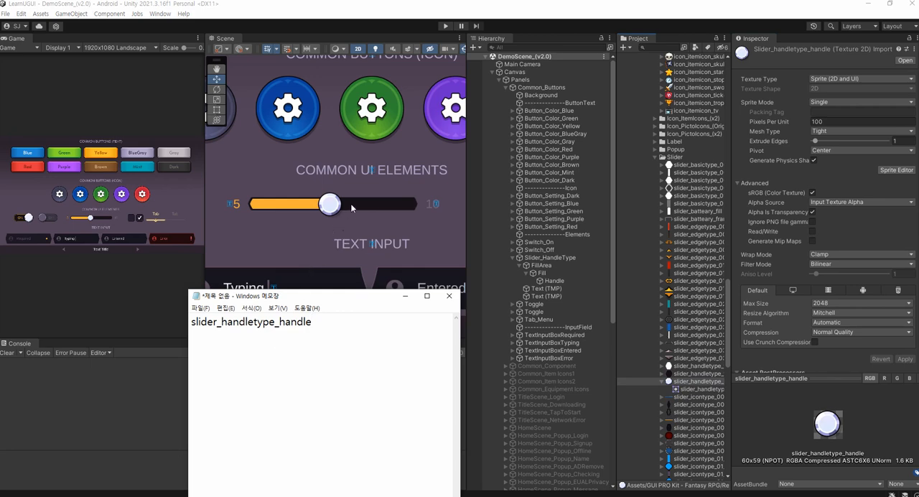
Locate the source sprite of the slider's Fill and add its name, slider_handletype_fill, to the Notepad note
left_click(310, 207)
left_click(310, 207)
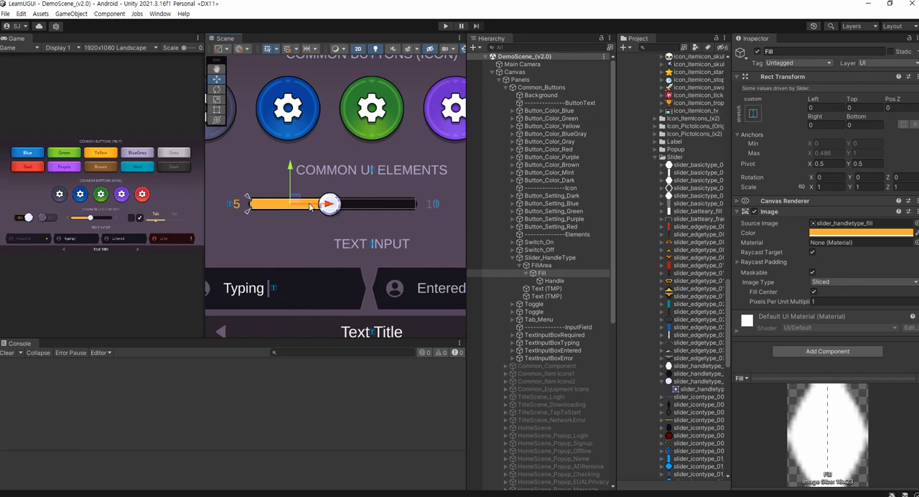
left_click(832, 223)
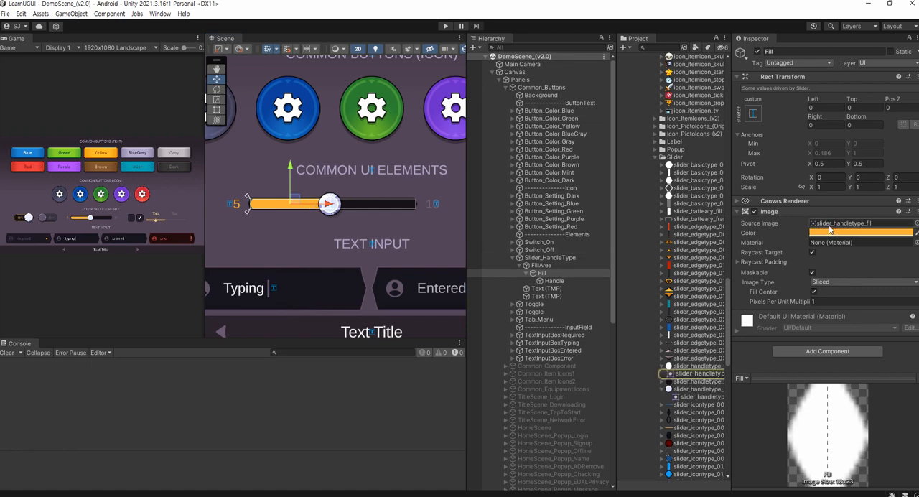
double_click(832, 223)
key("alt+Tab")
key("Return")
type("slider_handletype_fill")
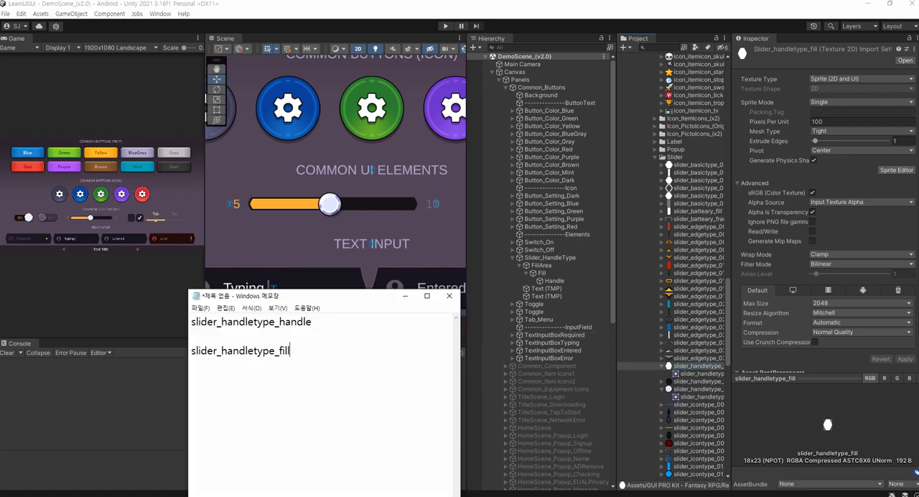
Locate the source sprite of Slider_HandleType's background and add its name, slider_handletype_frame, to the Notepad note
left_click(550, 257)
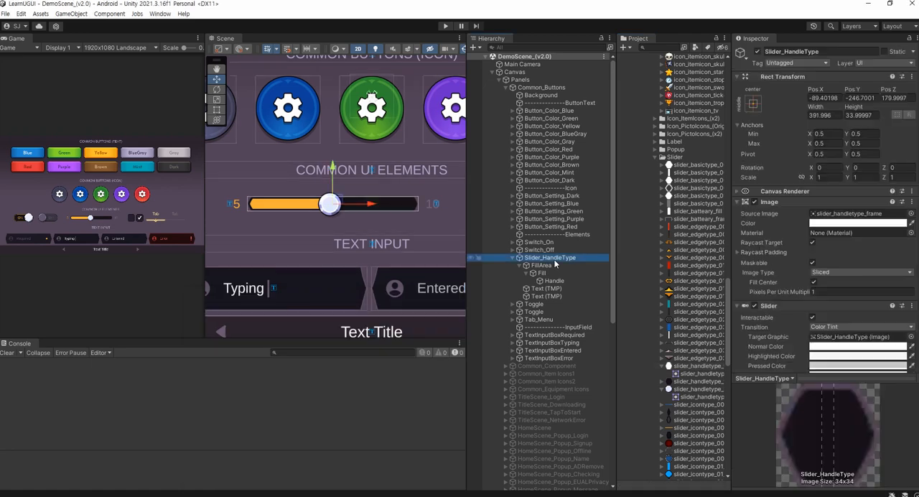
left_click(850, 213)
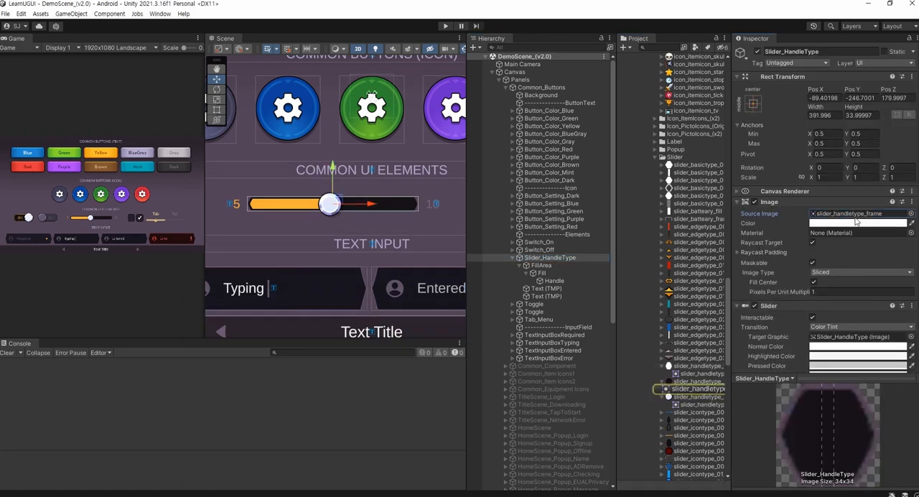
left_click(697, 381)
key("Escape")
key("alt+Tab")
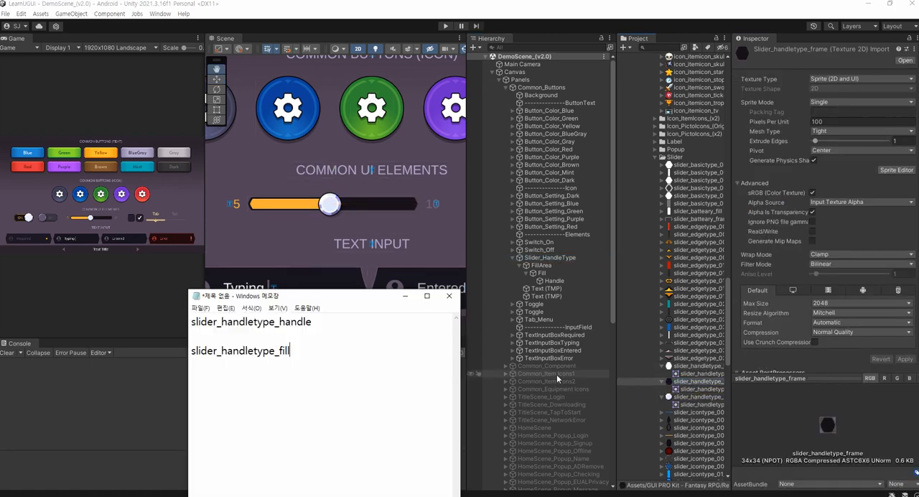
key("Return")
type("slider_handletype_frame")
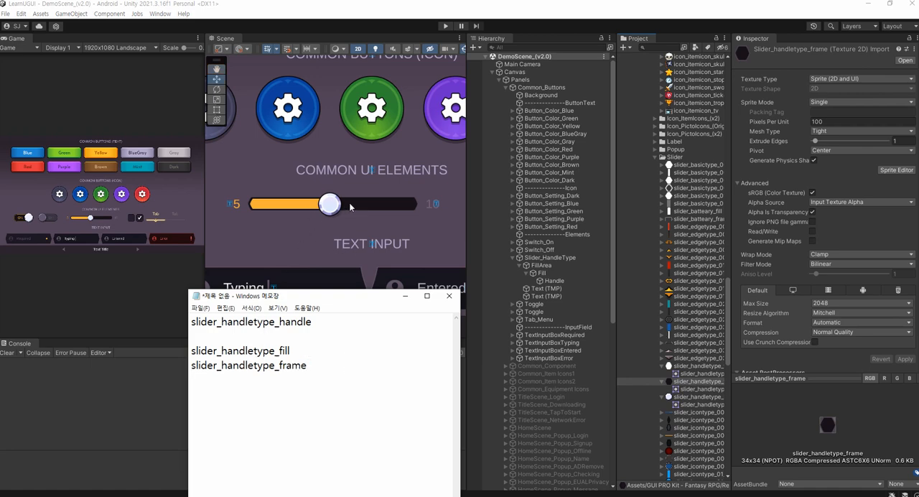
Locate the font asset used by the slider's "5" label and add its name, LiberationSans SDF, to the Notepad note
left_click(235, 207)
left_click(235, 206)
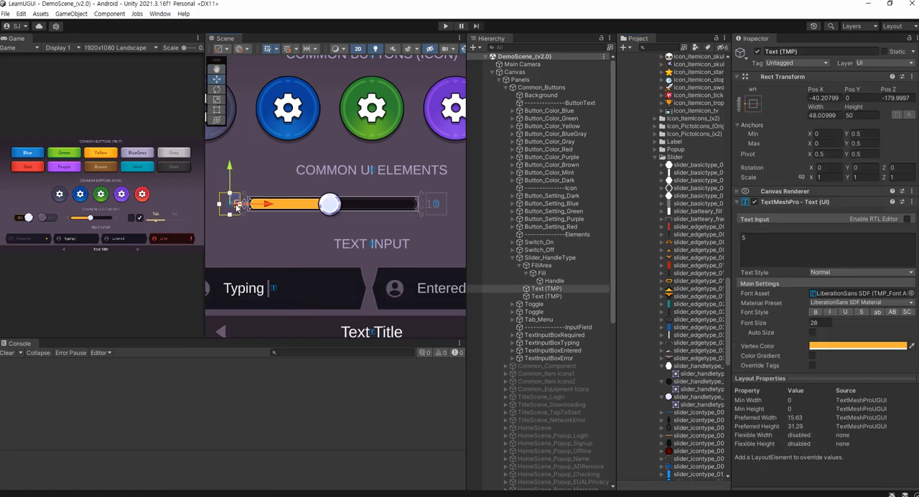
left_click(834, 294)
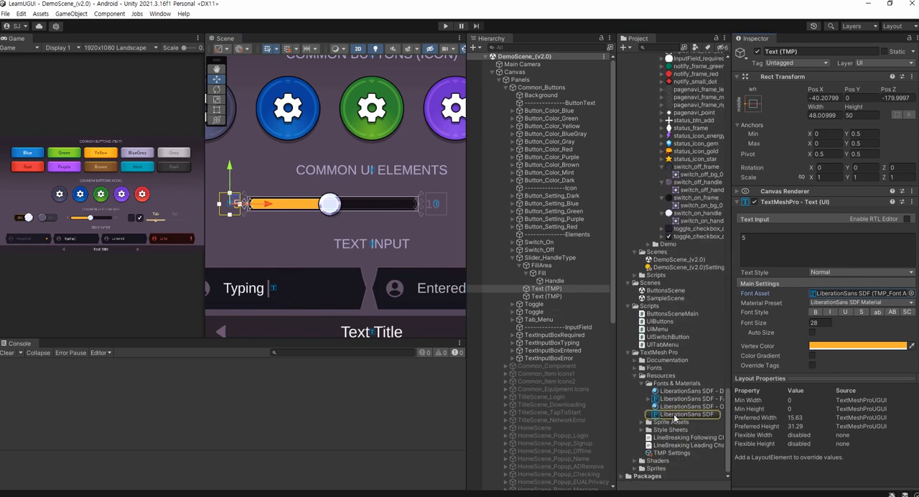
left_click(681, 414)
key("alt+Tab")
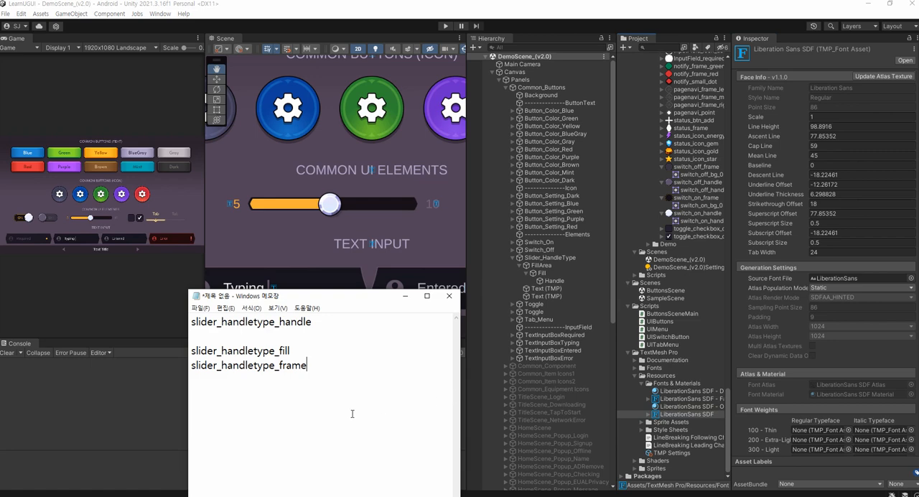
key("Return")
type("LiberationSans SDF")
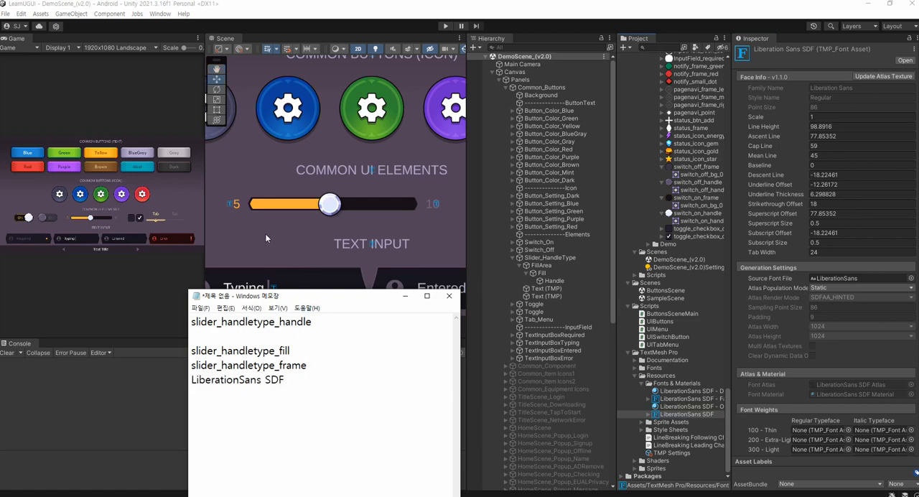
Add the "5" label's vertex colour code FAB037 to the Notepad note and separate the font lines from the sprite names with a blank line
left_click(237, 206)
left_click(237, 206)
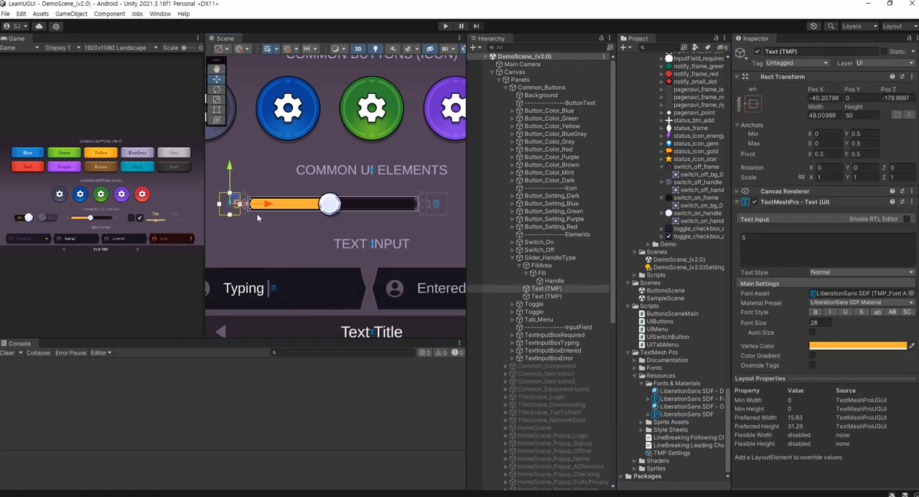
left_click(852, 351)
key("alt+Tab")
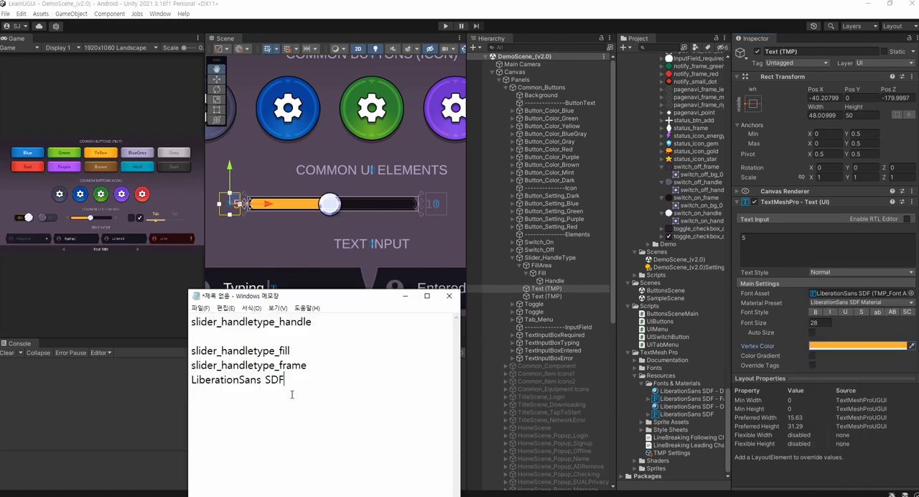
key("Return")
type("FAB037")
key("Up")
key("Up")
key("End")
key("Return")
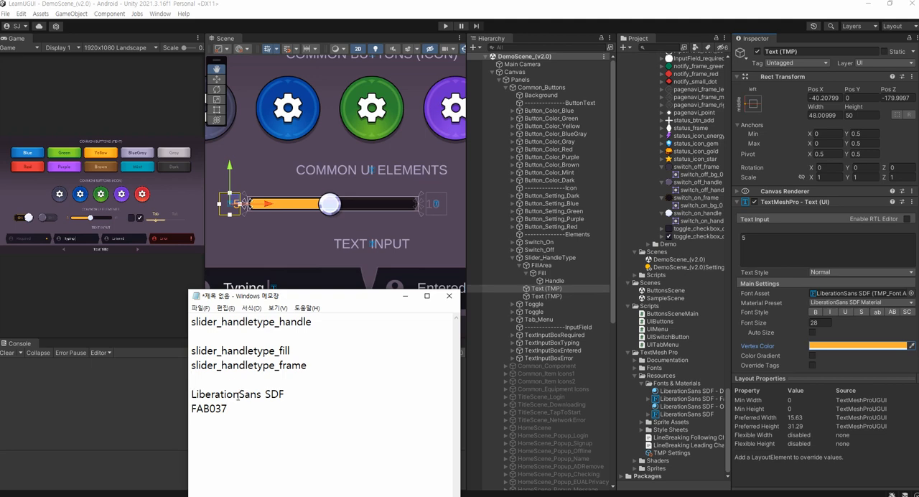
left_click(156, 416)
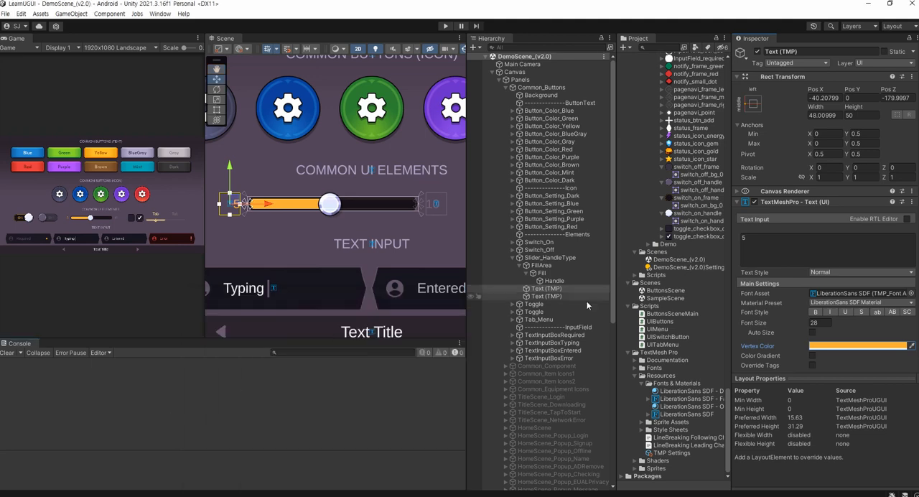
Reopen ButtonsScene, frame the guide's slider in the scene view, enlarge that view, and clear the UIButtons selection
double_click(677, 290)
middle_click_drag(380, 134, 295, 225)
middle_click_drag(351, 170, 250, 267)
middle_click_drag(436, 134, 313, 223)
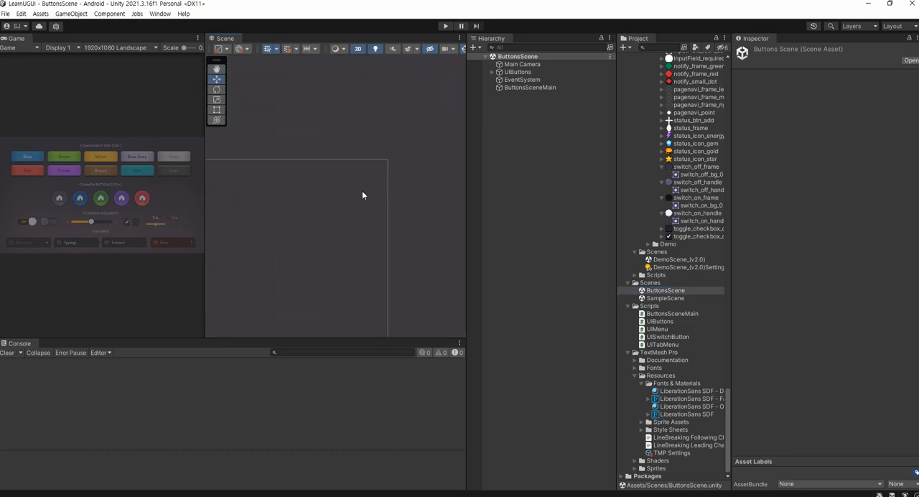
double_click(516, 72)
scroll(359, 226, "up", 4)
scroll(331, 240, "up", 2)
middle_click_drag(305, 231, 337, 237)
scroll(366, 206, "up", 14)
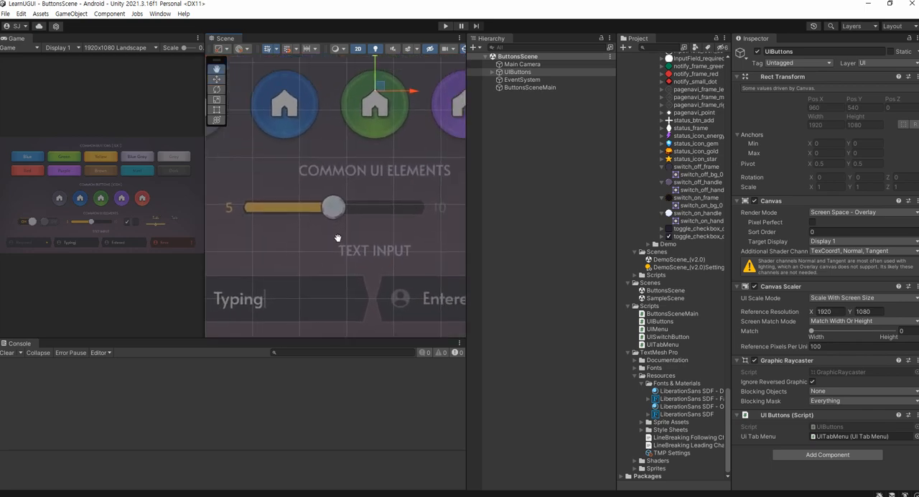
left_click_drag(204, 258, 91, 267)
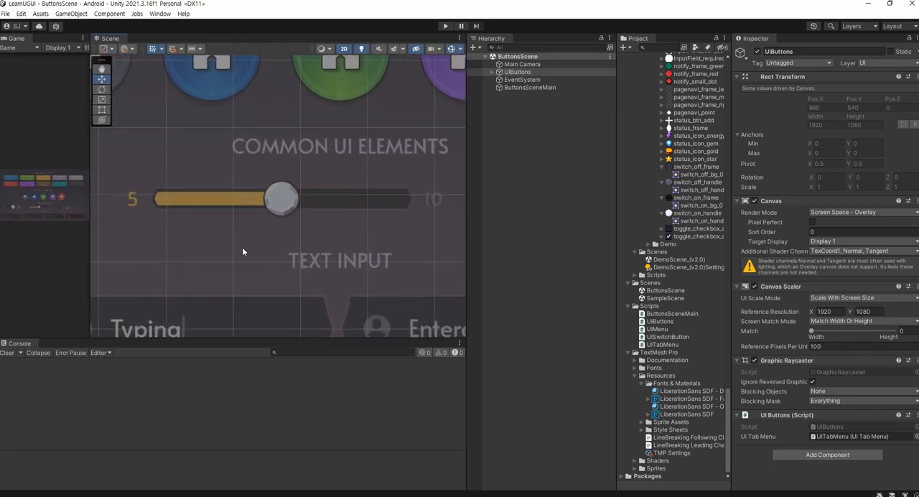
middle_click_drag(227, 270, 219, 278)
left_click(524, 142)
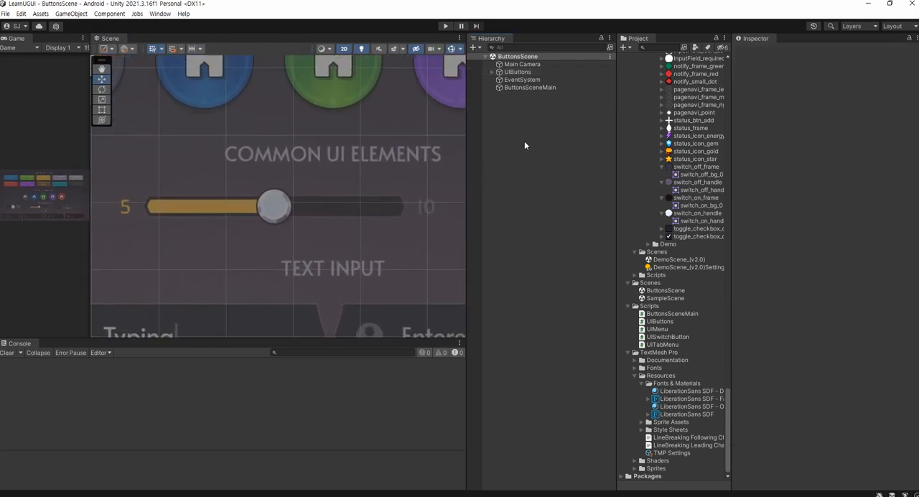
Expand UIButtons in the hierarchy to list its child objects
left_click(493, 72)
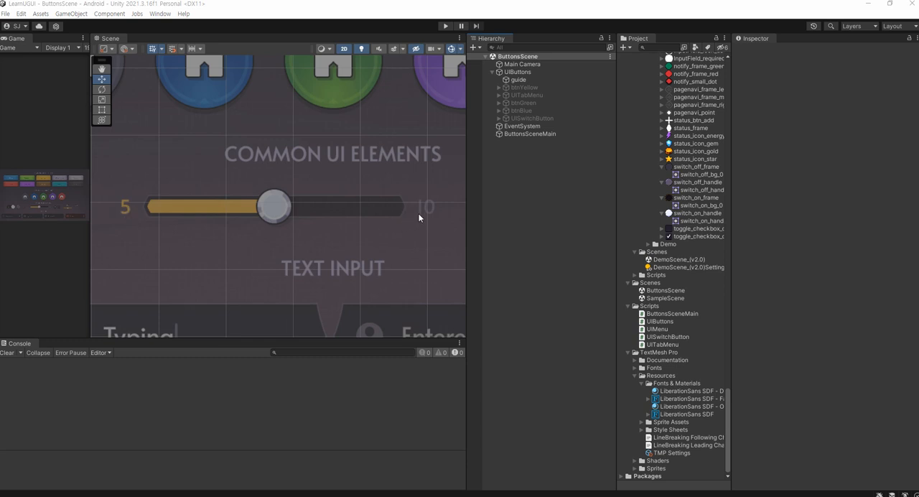
left_click_drag(142, 191, 409, 227)
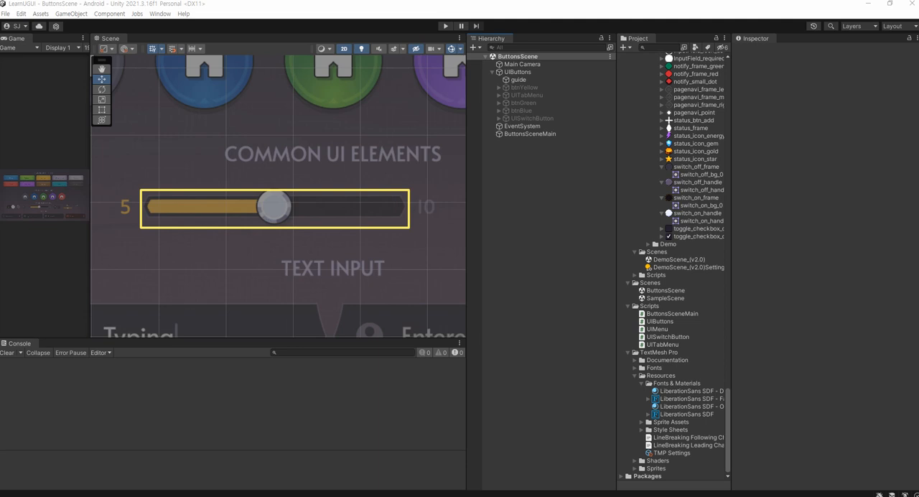
key("t")
type("UISlider")
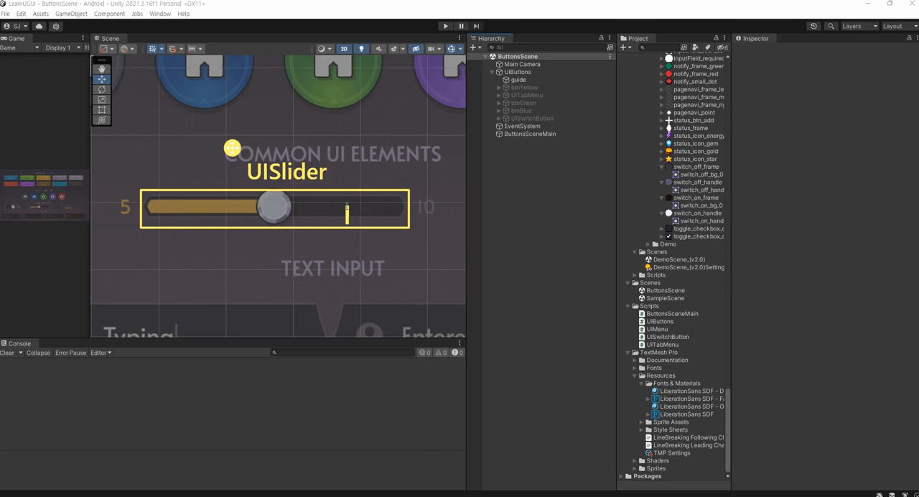
left_click_drag(233, 148, 213, 111)
type("fill I")
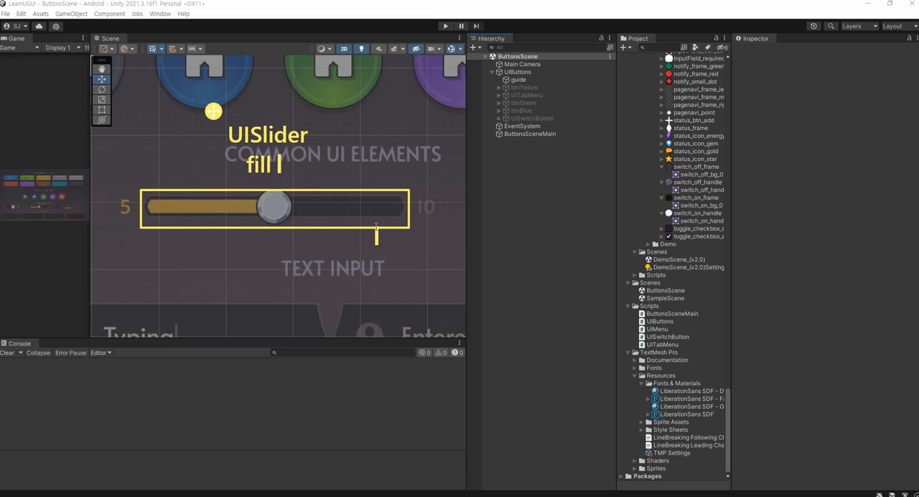
key("Return")
key("BackSpace")
type("handle")
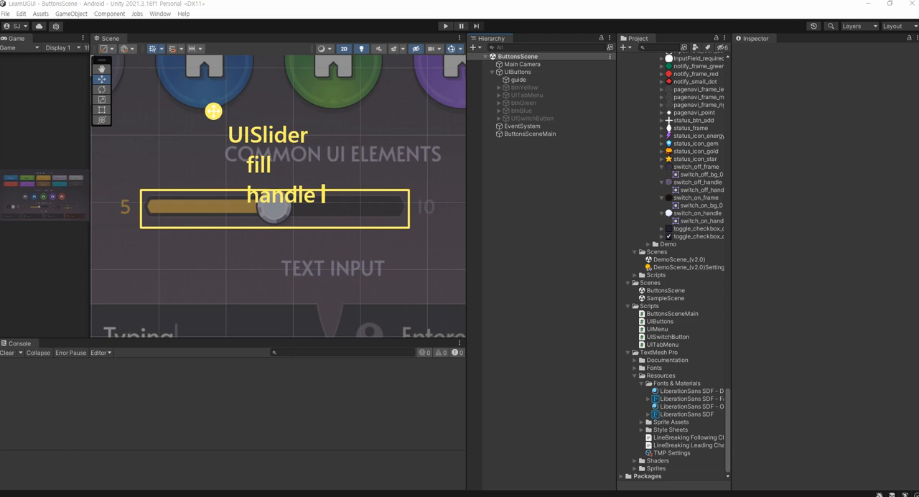
key("Escape")
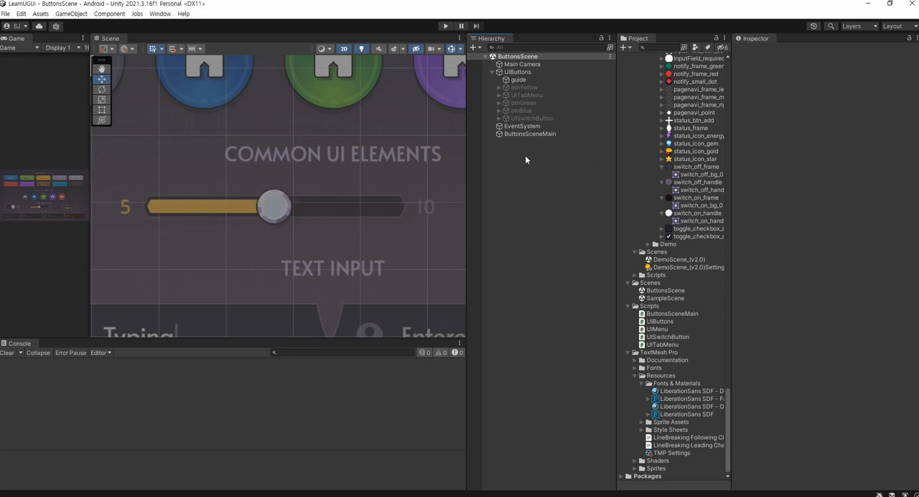
Create an empty child object under UIButtons and name it UISlider
left_click(525, 74)
right_click(524, 73)
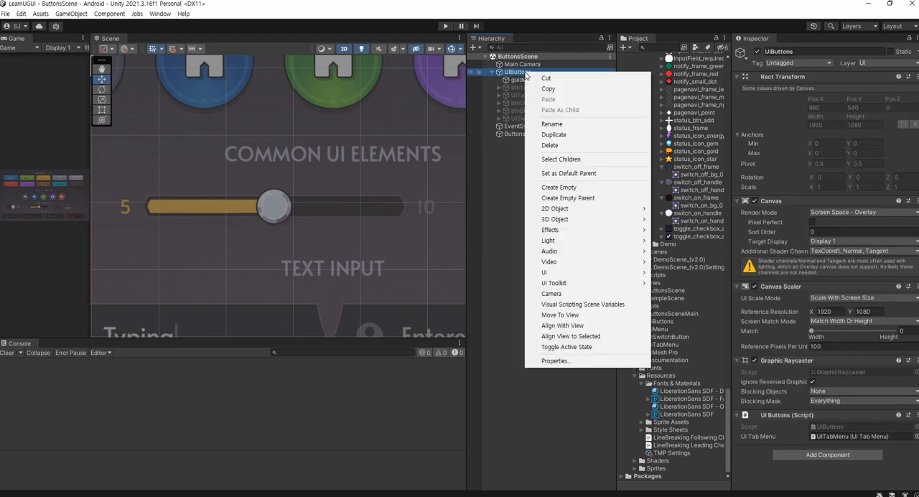
left_click(554, 188)
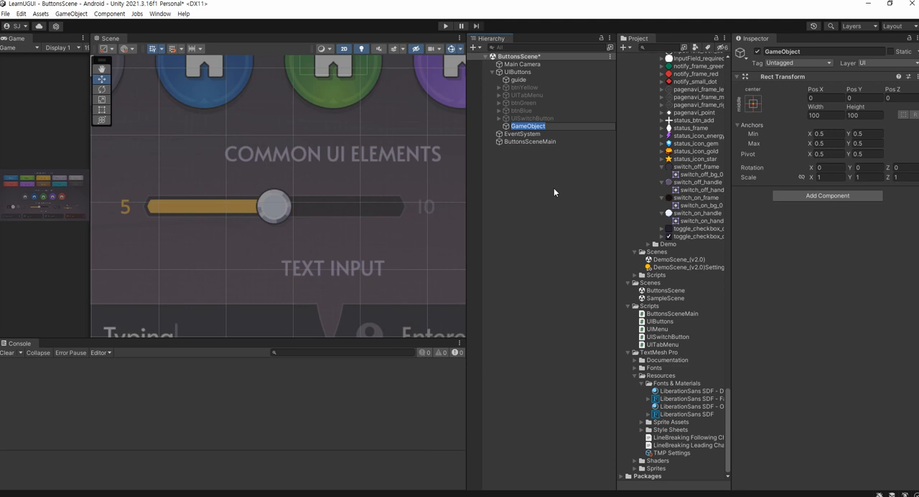
type("UISlider")
key("Return")
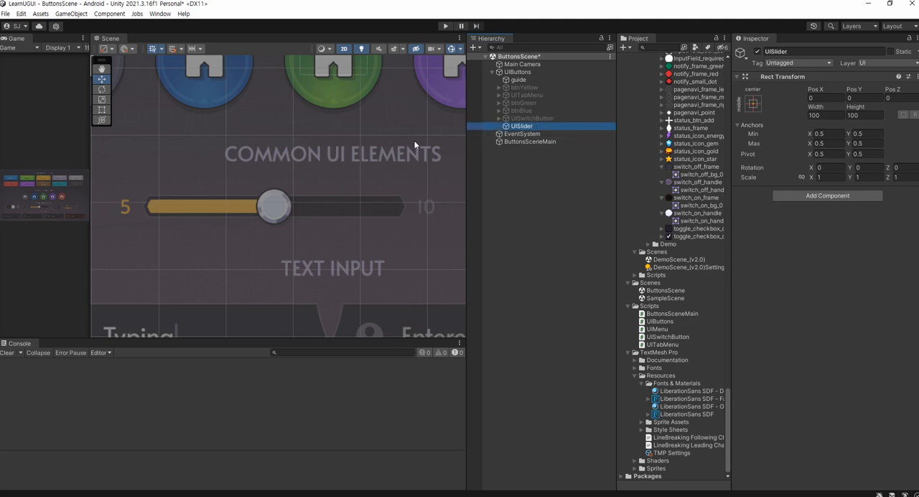
Move UISlider onto the guide slider's handle, at about X -94, Y -250
scroll(357, 129, "down", 2)
scroll(357, 133, "down", 2)
left_click_drag(340, 87, 317, 167)
scroll(317, 167, "up", 10)
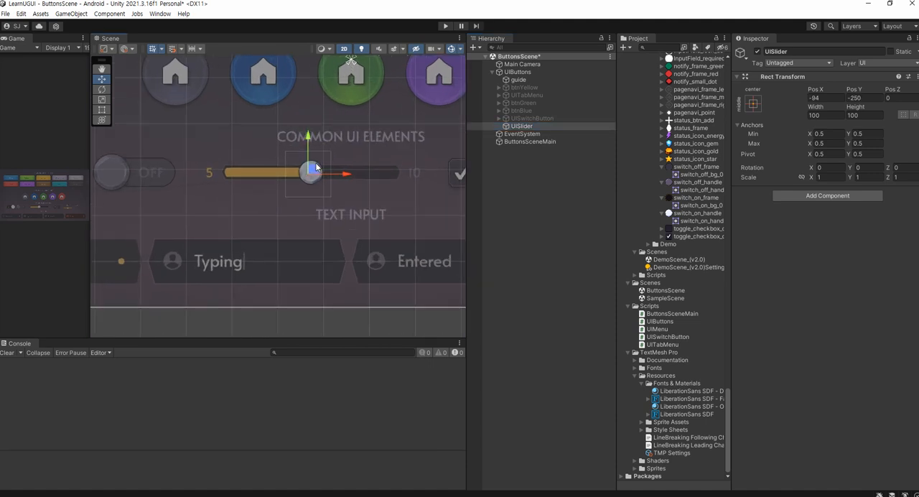
Resize UISlider with the Rect tool to about 389 by 34 so it frames the guide's slider bar, and save the scene
key("t")
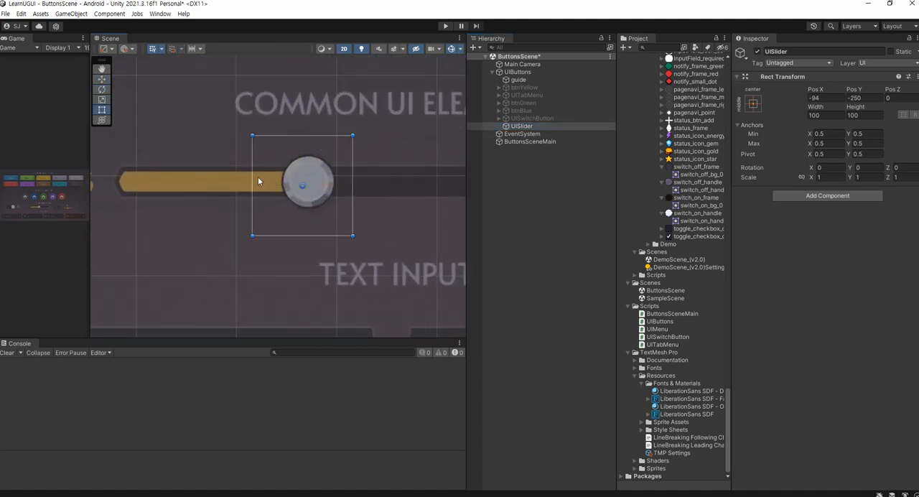
left_click_drag(253, 179, 115, 196)
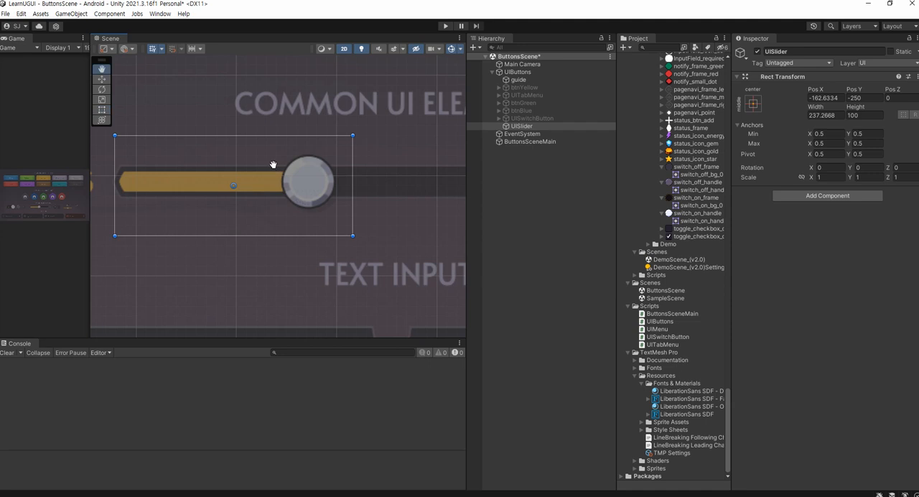
middle_click_drag(308, 181, 234, 179)
left_click_drag(280, 175, 439, 203)
left_click_drag(272, 139, 279, 168)
left_click_drag(272, 242, 272, 203)
middle_click_drag(240, 204, 281, 199)
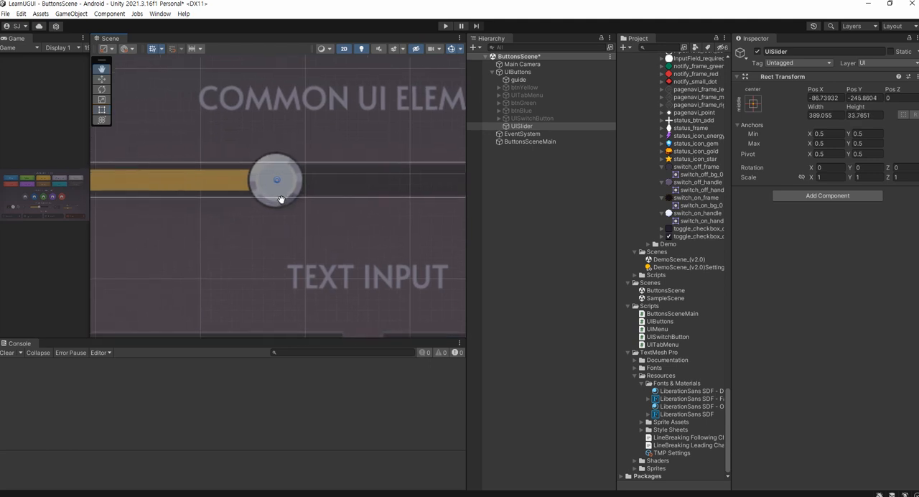
scroll(286, 199, "down", 3)
left_click_drag(467, 228, 517, 235)
key("ctrl+s")
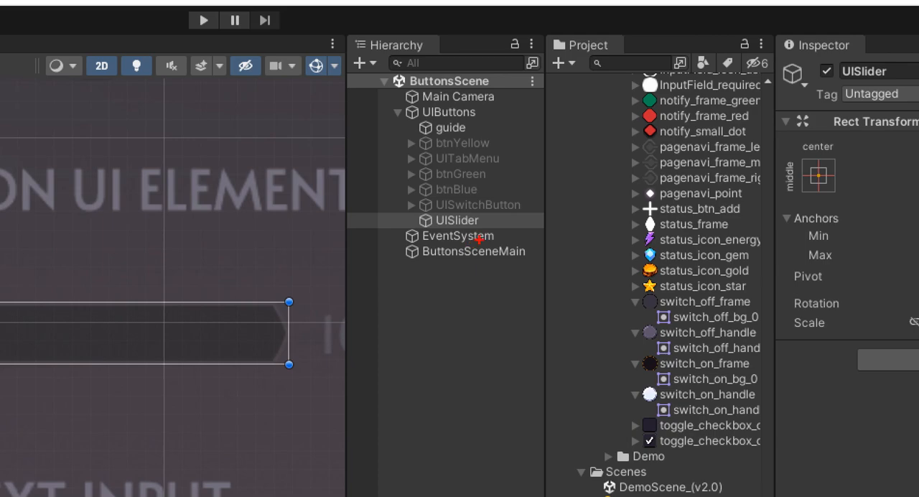
mouse_move(478, 239)
left_mouse_down()
mouse_move(426, 202)
mouse_move(482, 235)
left_mouse_up()
key("Escape")
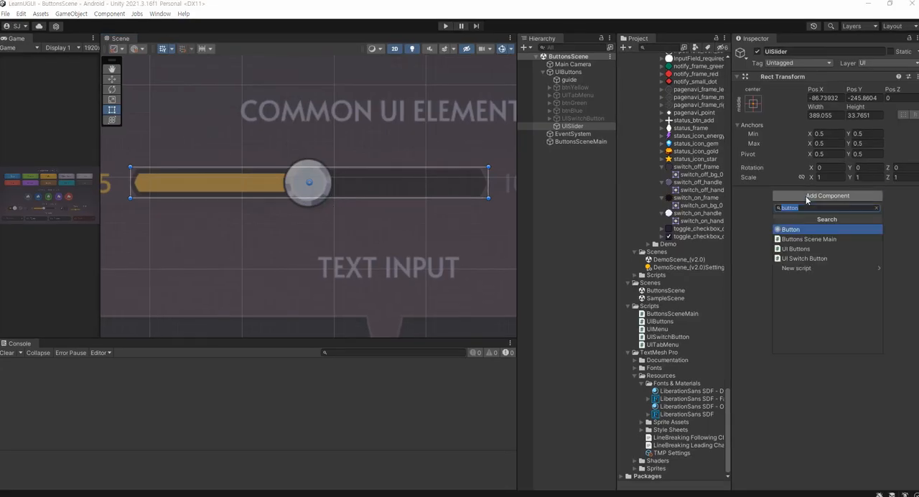
Add an Image component to UISlider
left_click(827, 195)
type("image")
key("Return")
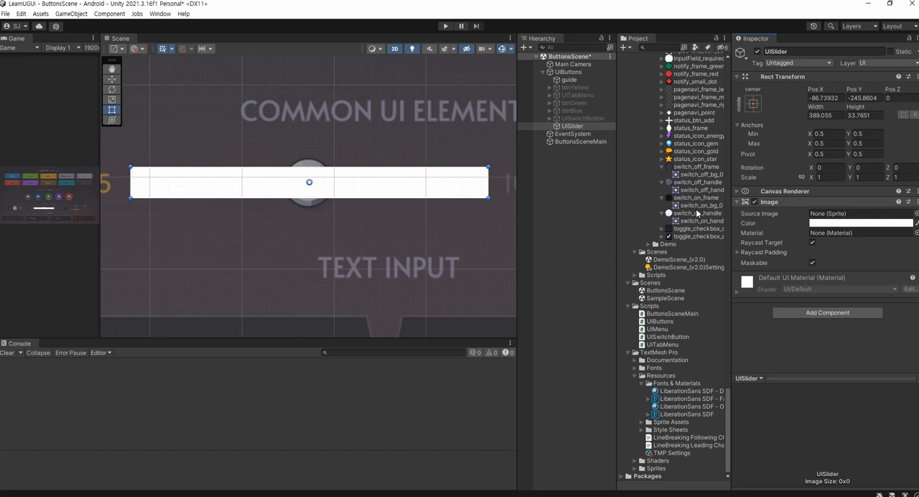
Copy slider_handletype_frame from the Notepad note, search the project for it, and assign that sprite as UISlider's source image
left_click(336, 496)
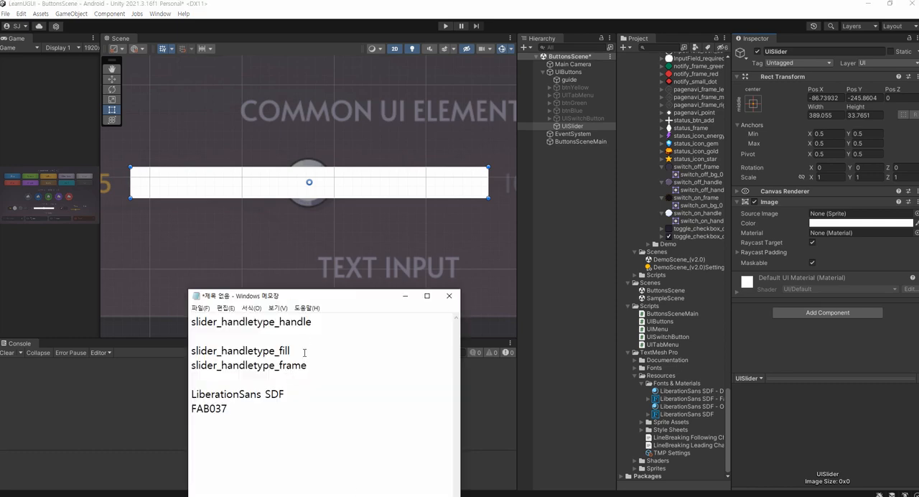
left_click_drag(304, 352, 216, 351)
left_click_drag(320, 367, 185, 364)
key("ctrl+c")
left_click(658, 48)
key("ctrl+v")
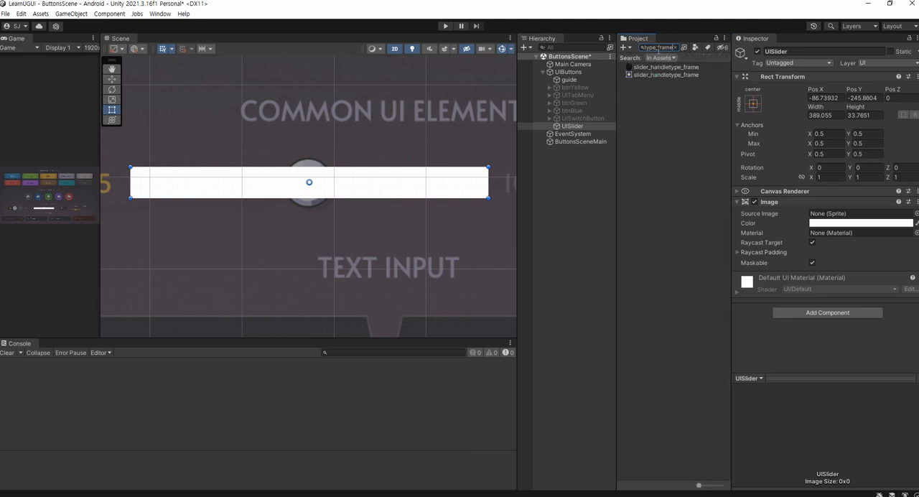
left_click_drag(665, 67, 847, 213)
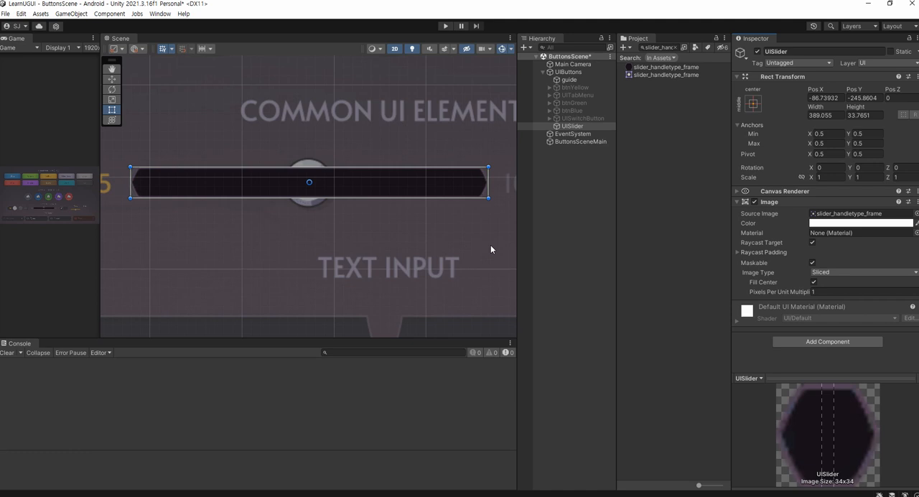
Compare UISlider's frame image with the guide bar by repeatedly disabling and re-enabling its Image component
left_click(578, 157)
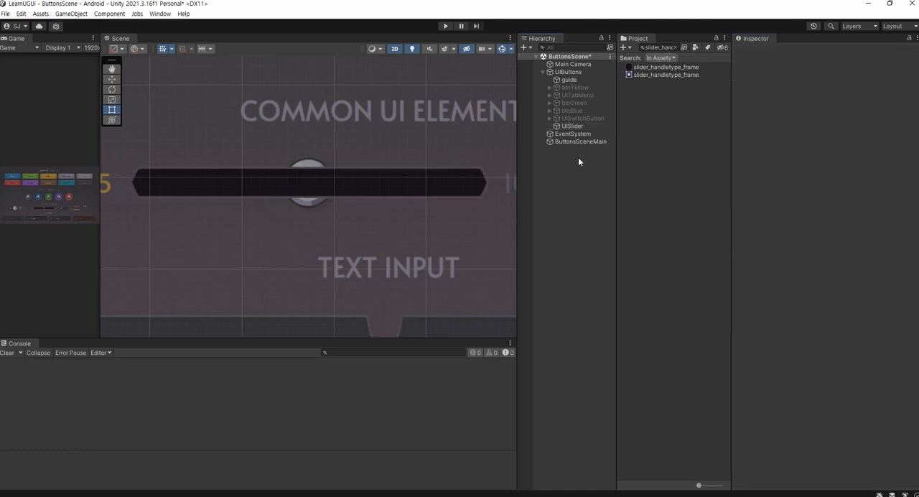
left_click(579, 127)
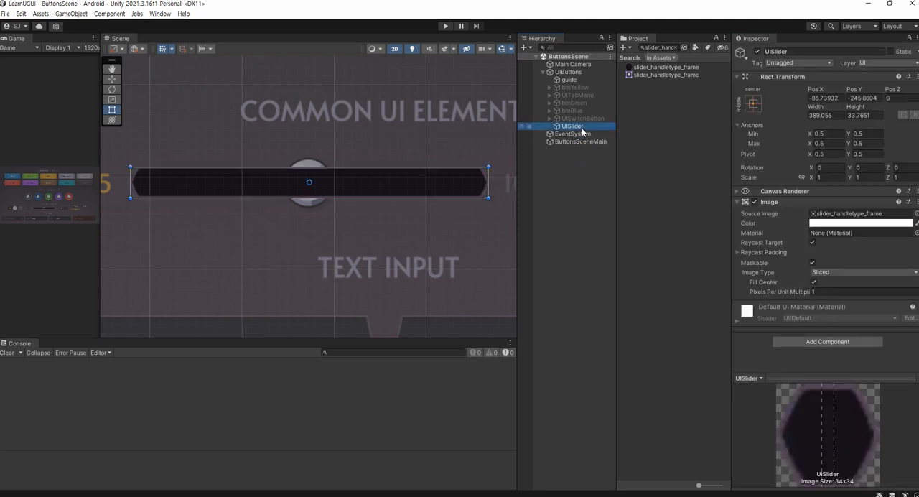
left_click(754, 202)
left_click(754, 202)
left_click(754, 202)
left_click(754, 202)
left_click(754, 203)
left_click(754, 202)
left_click(754, 204)
left_click(754, 204)
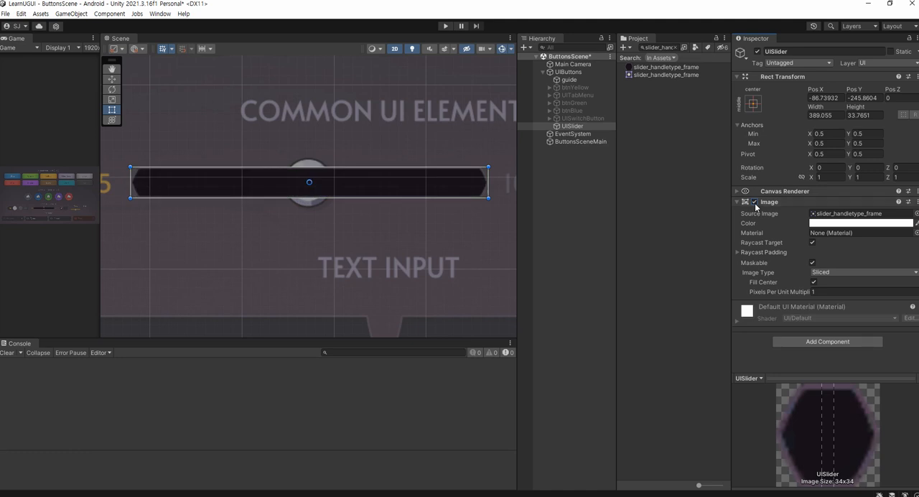
left_click(754, 202)
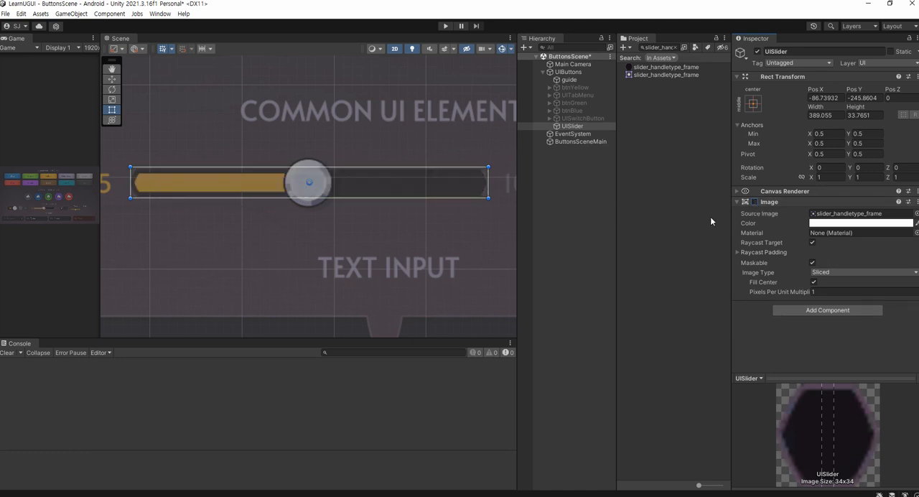
left_click(754, 202)
Make UISlider's image semi-transparent by lowering its colour alpha to 112
left_click(816, 223)
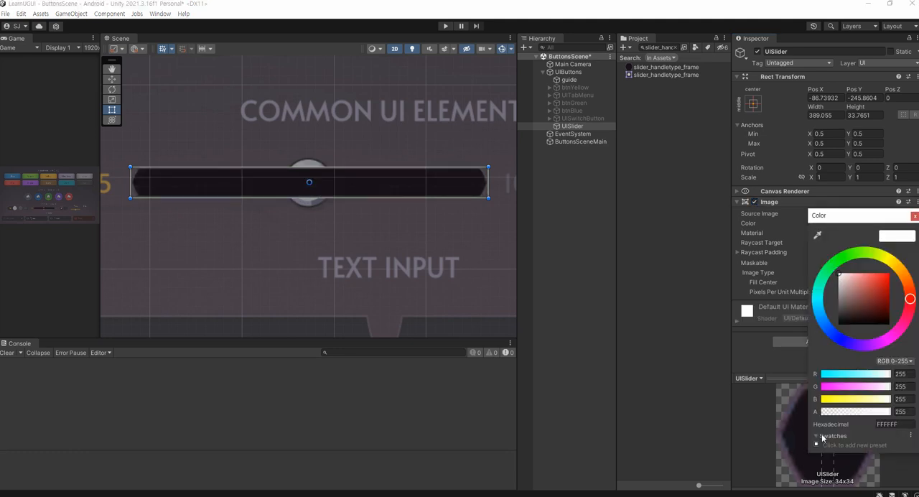
left_click(837, 411)
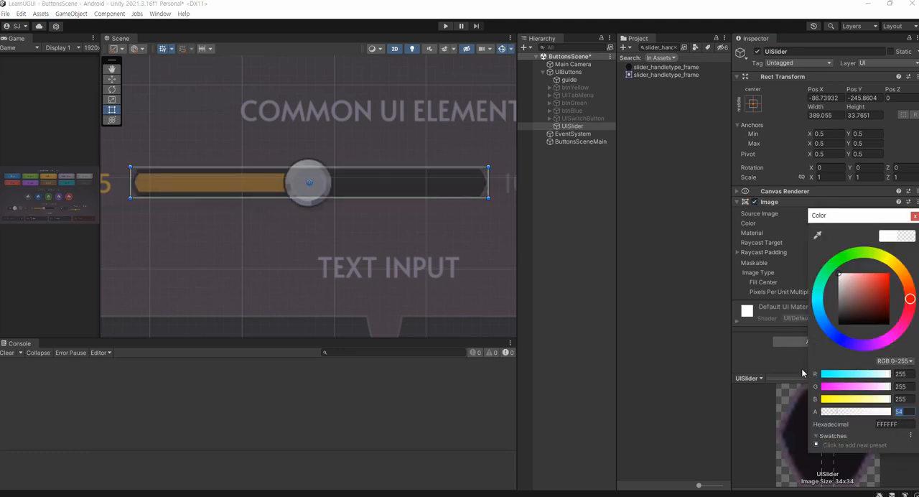
left_click_drag(843, 413, 852, 412)
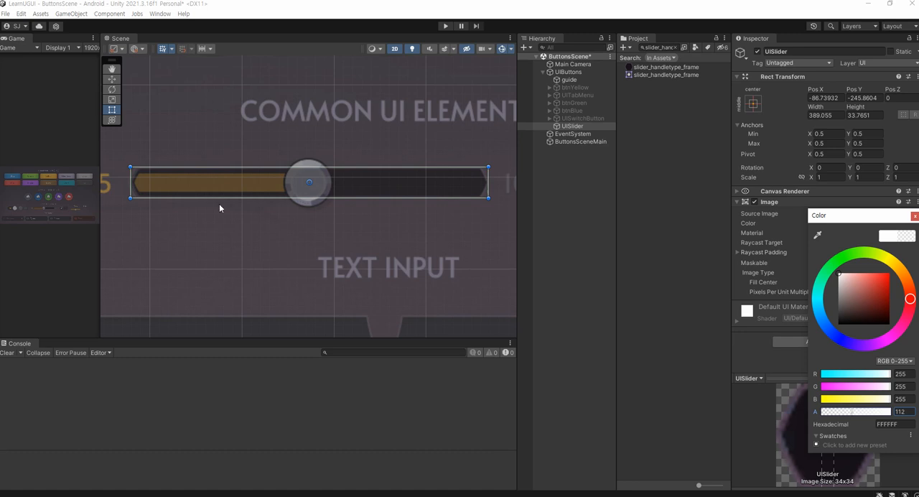
left_click(556, 161)
Create an empty child object under UISlider and name it fill_area
left_click(575, 125)
right_click(574, 126)
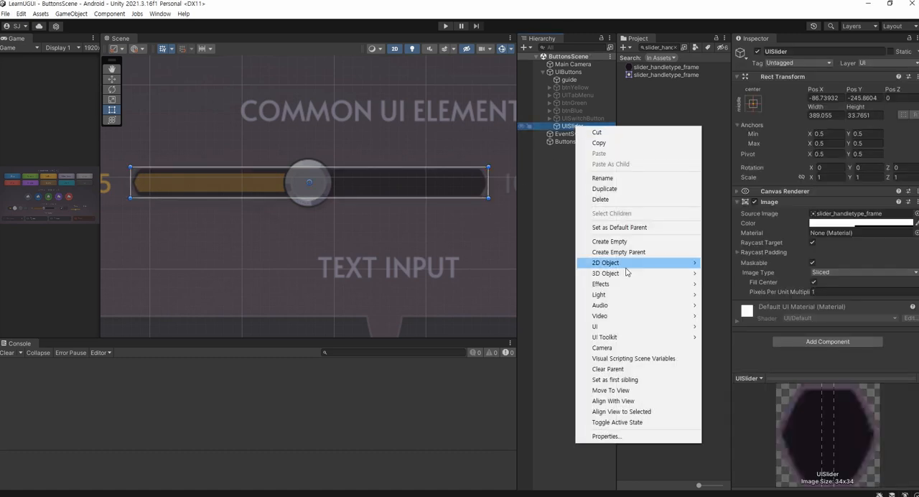
left_click(621, 242)
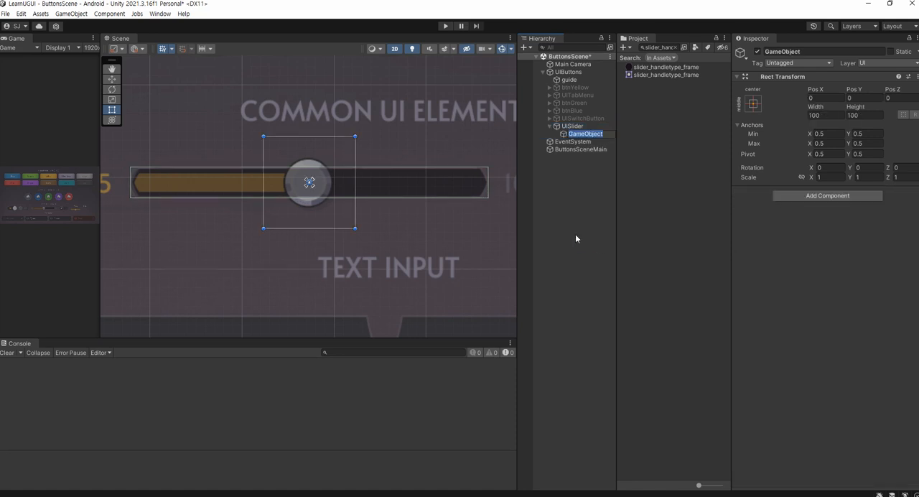
type("fill_area")
key("Return")
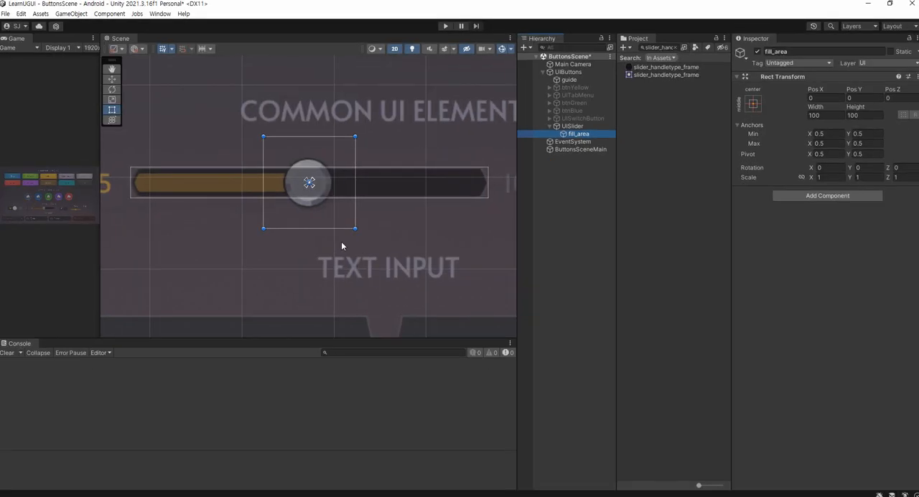
Widen fill_area to about 380 so it spans from the tip of the guide's yellow fill to the bar's opposite inner end
middle_click_drag(48, 280, 222, 284)
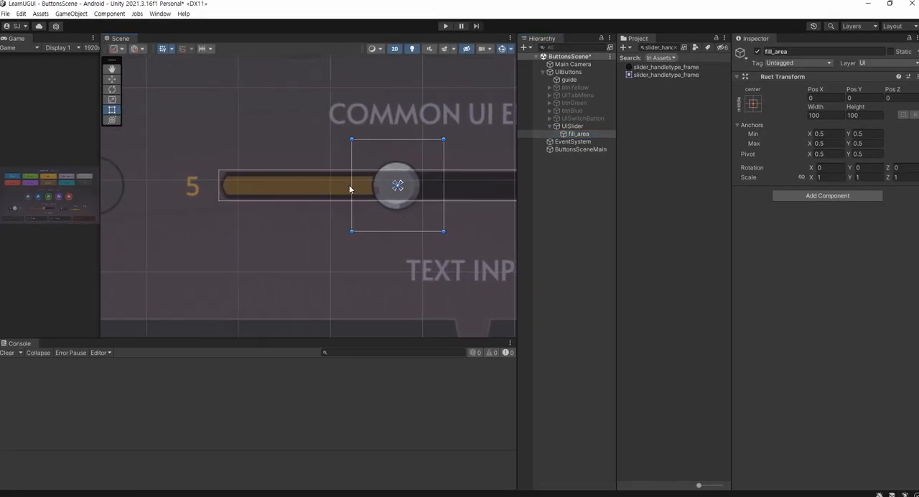
left_click_drag(351, 188, 224, 195)
scroll(224, 195, "up", 6)
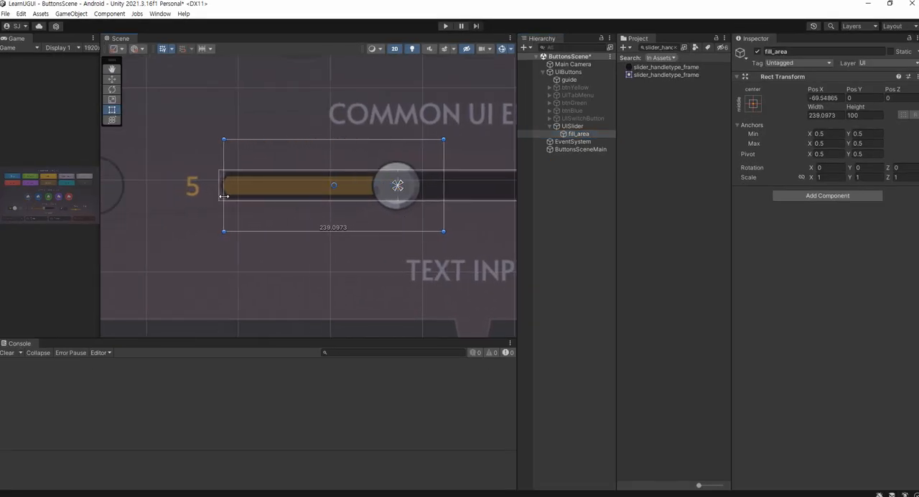
scroll(214, 186, "up", 4)
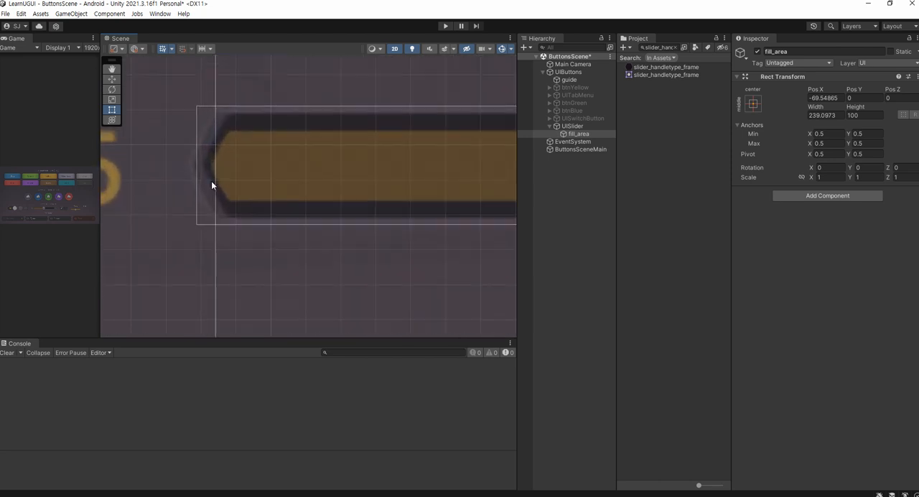
left_click_drag(212, 171, 211, 171)
scroll(432, 153, "down", 5)
middle_click_drag(431, 154, 343, 169)
scroll(346, 169, "down", 6)
middle_click_drag(358, 139, 290, 161)
middle_click_drag(511, 175, 192, 215)
left_click_drag(156, 216, 389, 219)
middle_click_drag(264, 236, 513, 207)
middle_click_drag(263, 201, 504, 223)
scroll(282, 199, "up", 10)
scroll(262, 202, "up", 2)
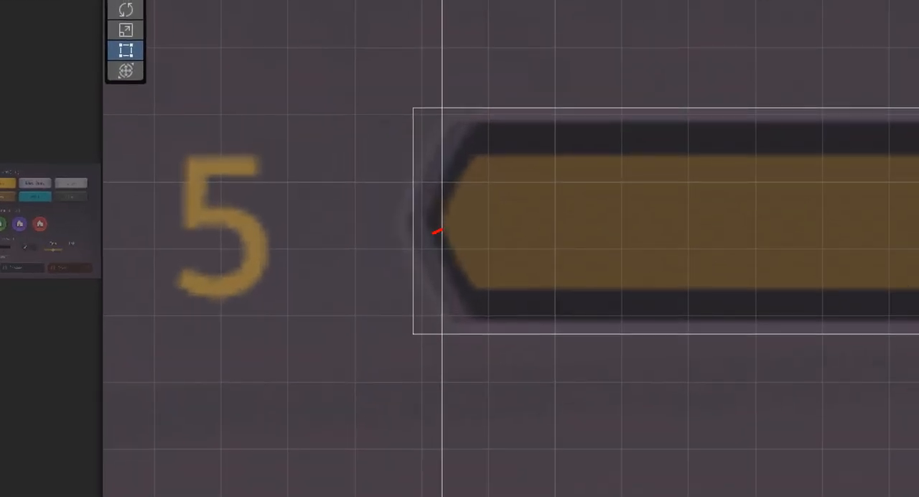
left_click_drag(432, 233, 445, 219)
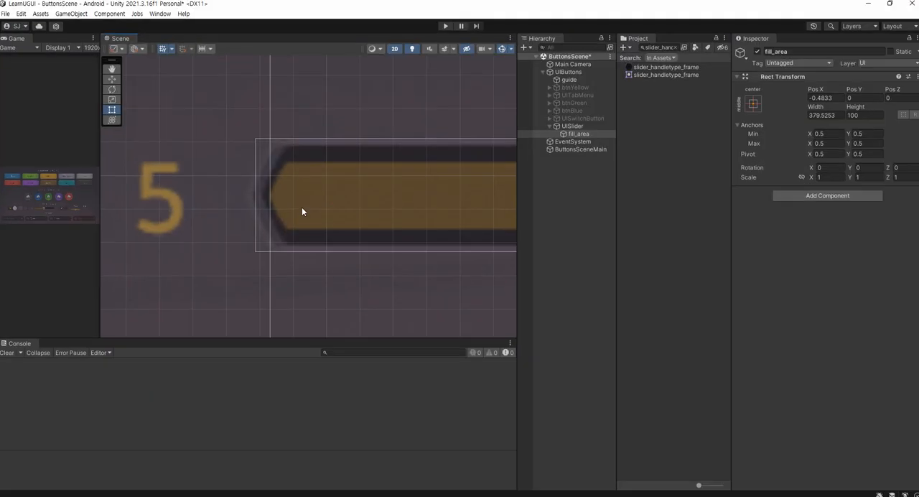
scroll(516, 251, "up", 5)
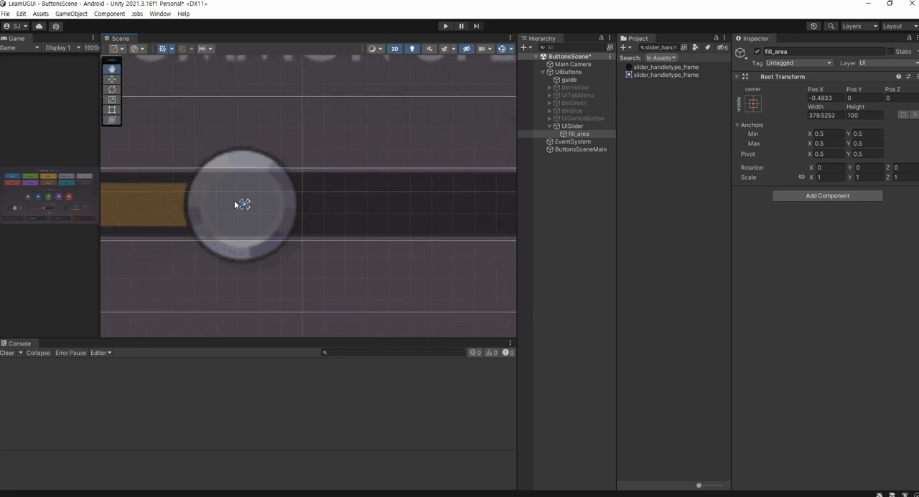
Reduce fill_area's height to about 20 so its long edges match the guide's yellow fill, and save the scene
middle_click_drag(235, 205, 57, 204)
middle_click_drag(465, 208, 367, 225)
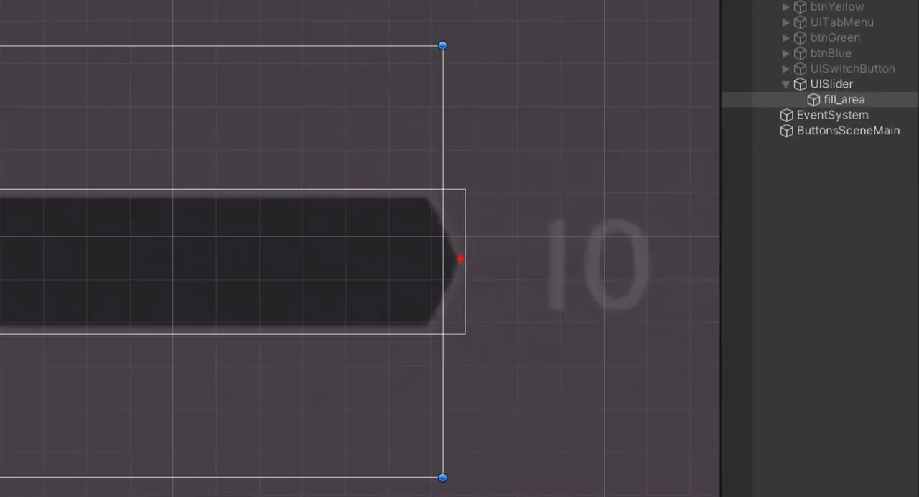
mouse_move(463, 275)
left_mouse_down()
mouse_move(445, 249)
mouse_move(465, 273)
left_mouse_up()
key("Escape")
middle_click_drag(254, 194, 383, 156)
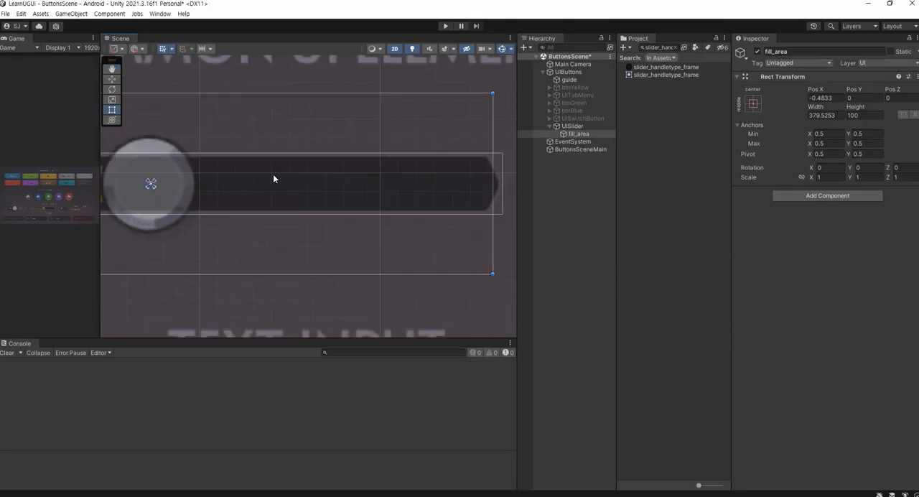
middle_click_drag(112, 176, 403, 157)
middle_click_drag(194, 151, 295, 181)
left_click_drag(288, 107, 295, 178)
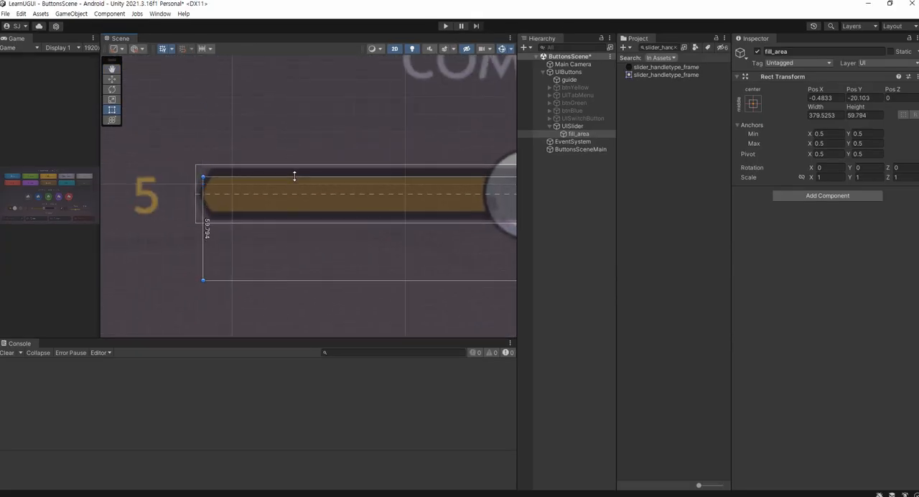
left_click_drag(267, 280, 268, 213)
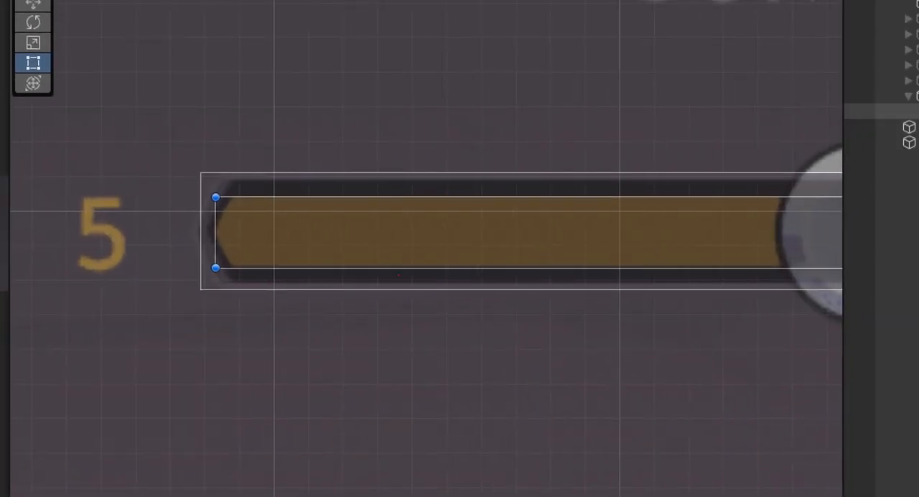
mouse_move(245, 289)
left_mouse_down()
mouse_move(214, 176)
mouse_move(250, 281)
left_mouse_up()
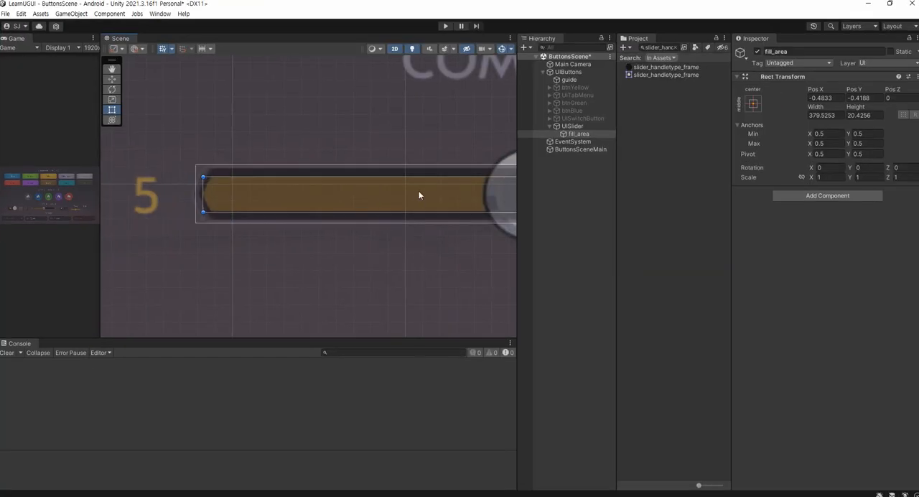
scroll(419, 192, "down", 5)
middle_click_drag(446, 160, 289, 152)
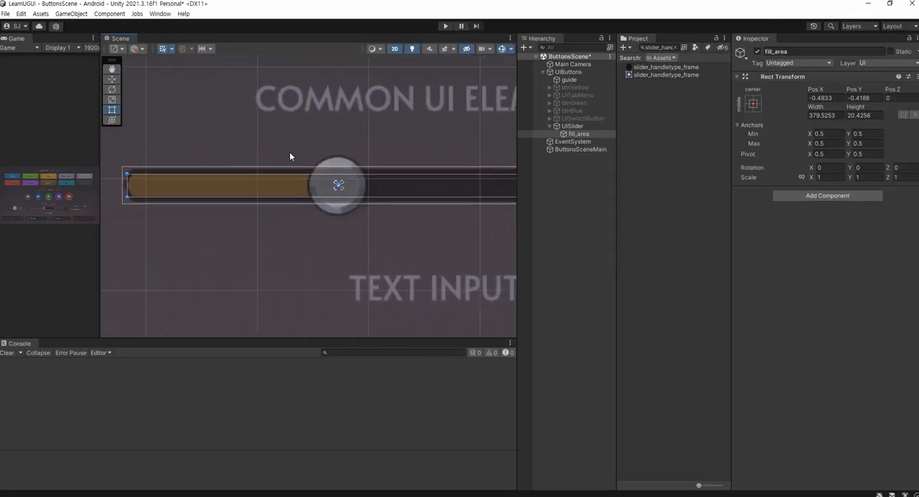
scroll(300, 146, "down", 4)
scroll(301, 146, "up", 3)
key("ctrl+s")
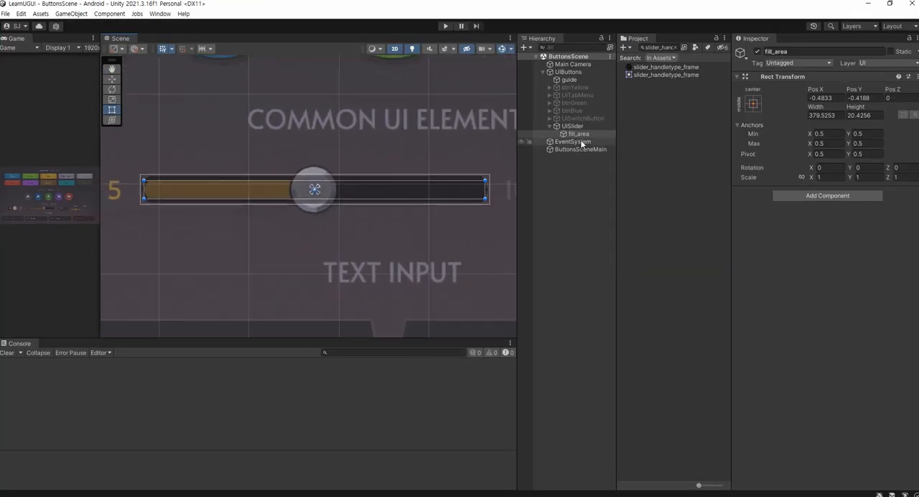
Create a UI Image as a child of fill_area and name it fill
right_click(581, 135)
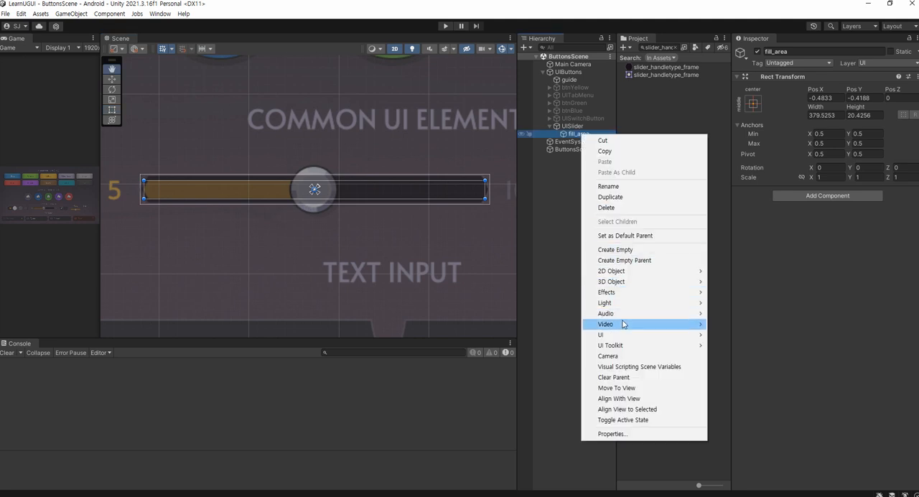
mouse_move(622, 336)
left_click(713, 335)
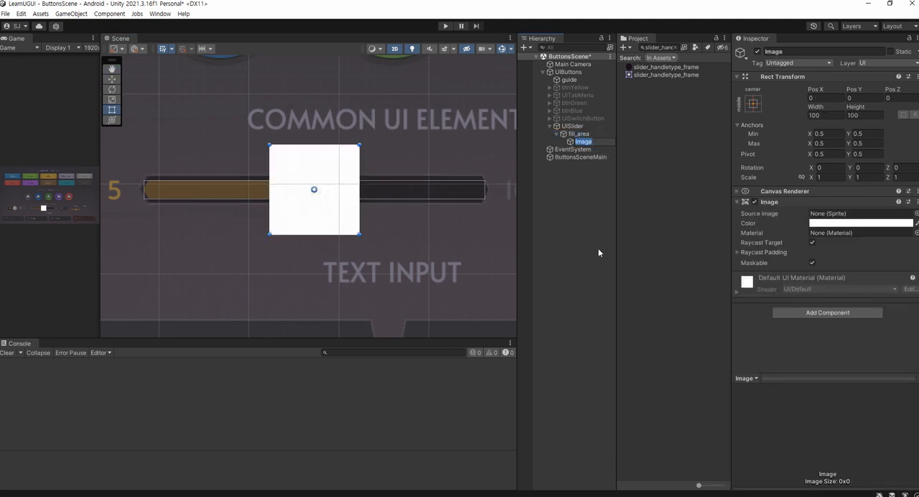
type("fill")
key("Return")
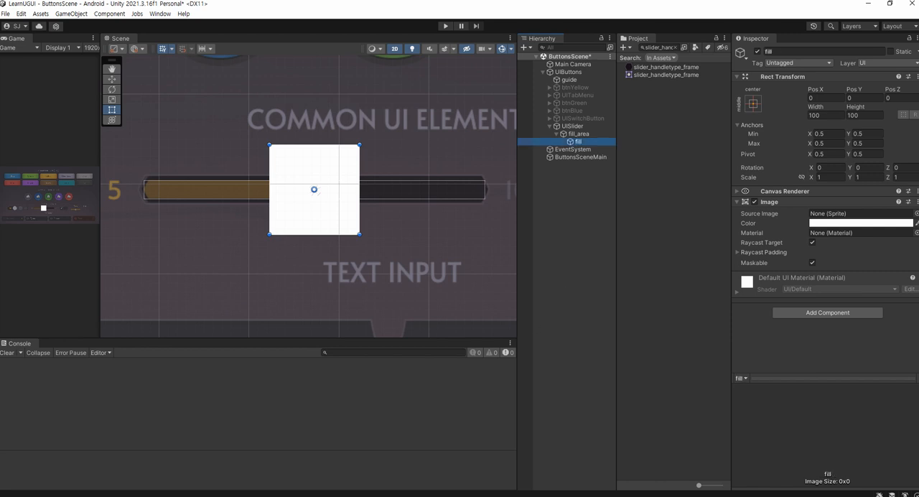
Copy the name slider_handletype_fill from the notes, search the project for it, and assign that sprite as fill's source image
key("alt+Tab")
left_click_drag(292, 349, 171, 356)
key("ctrl+c")
left_click(658, 47)
key("ctrl+v")
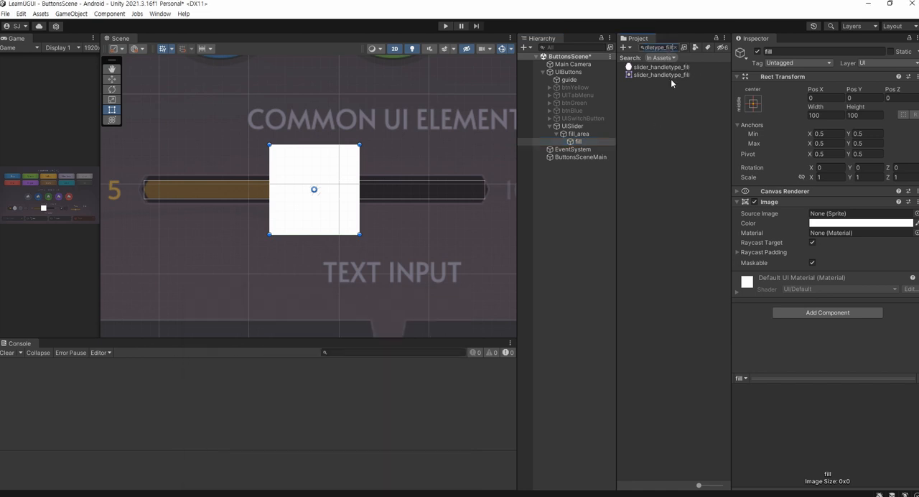
left_click_drag(661, 67, 825, 215)
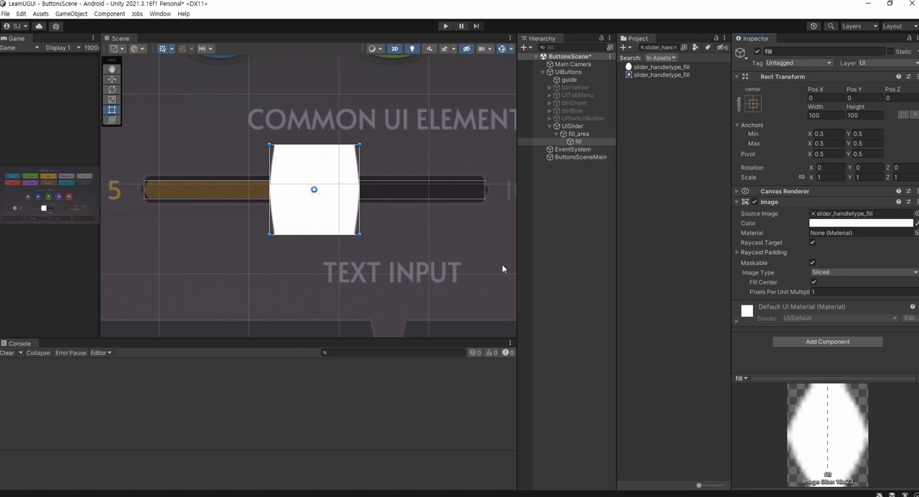
Change fill's image type to Simple and resize it to the sprite's native size
key("alt+Tab")
left_click(268, 429)
left_click_drag(313, 353, 191, 352)
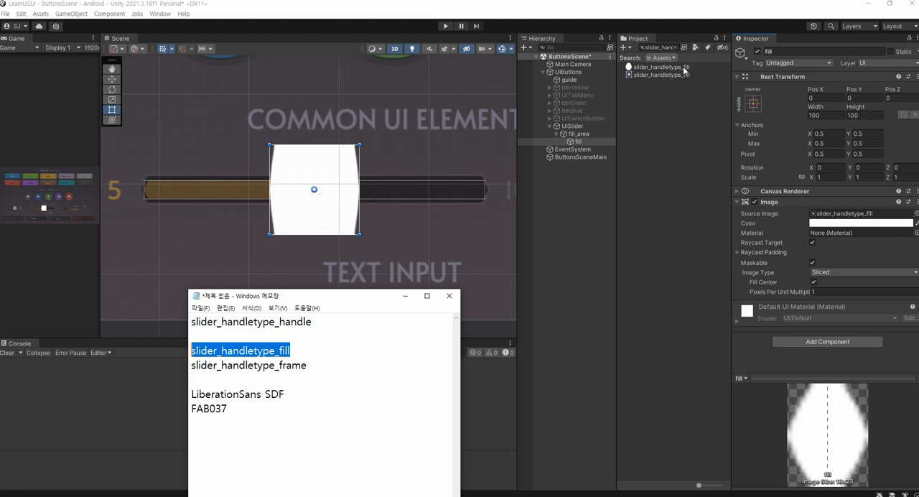
left_click(825, 272)
left_click(827, 283)
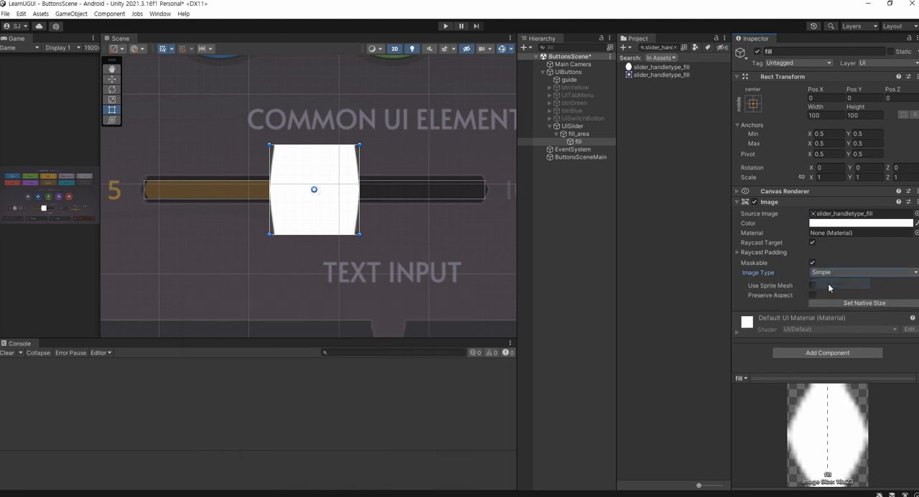
left_click(829, 302)
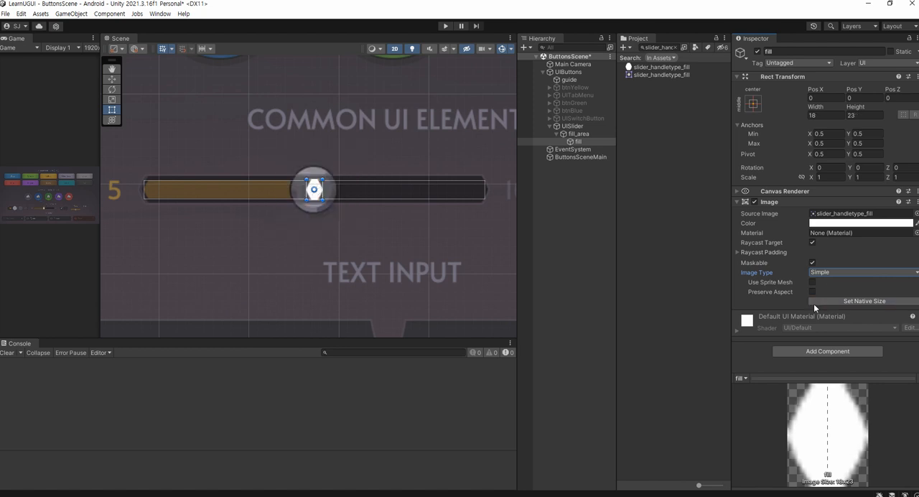
Set fill's anchors to centre with vertical stretch, also setting its position so it takes on fill_area's full height
scroll(320, 201, "up", 10)
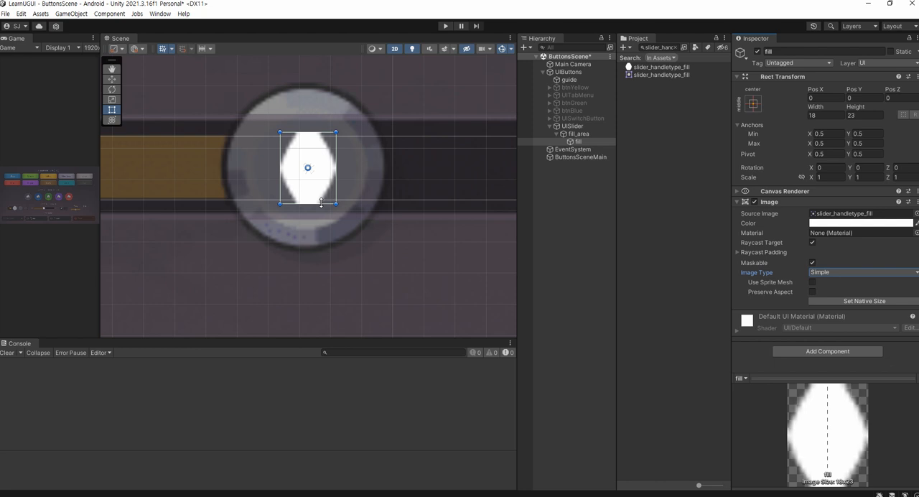
scroll(321, 202, "up", 2)
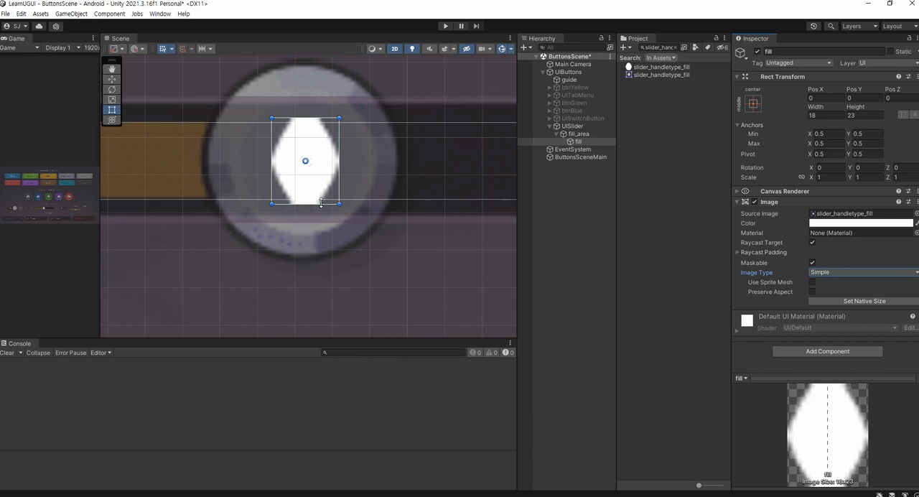
scroll(309, 154, "up", 4)
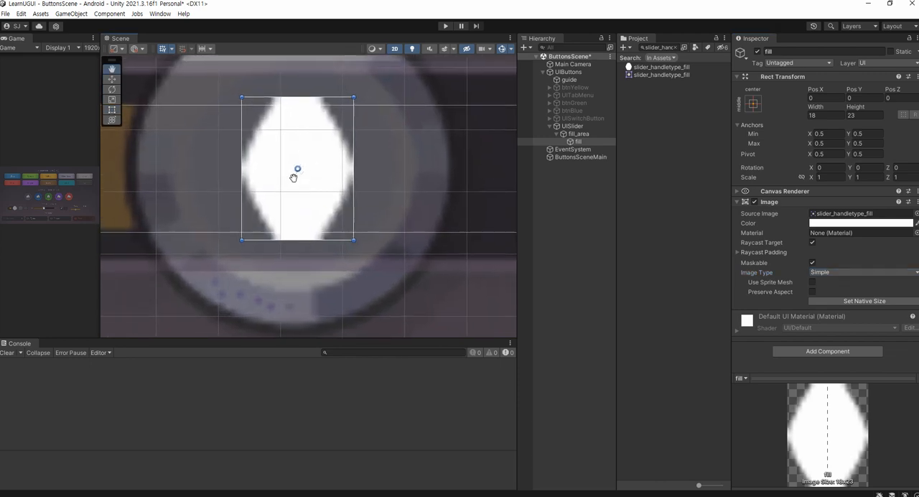
middle_click_drag(293, 178, 298, 191)
scroll(299, 188, "up", 4)
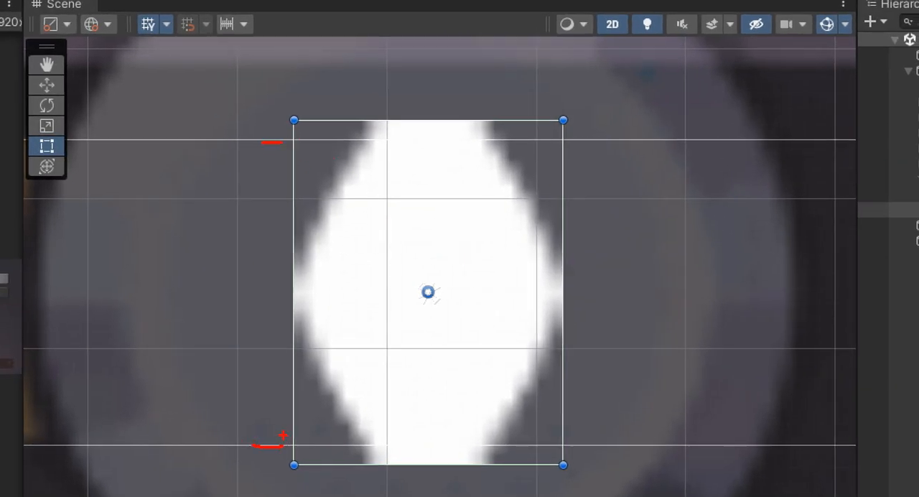
mouse_move(393, 130)
left_mouse_down()
mouse_move(419, 131)
mouse_move(415, 143)
left_mouse_up()
mouse_move(411, 442)
left_mouse_down()
mouse_move(402, 473)
mouse_move(418, 444)
left_mouse_up()
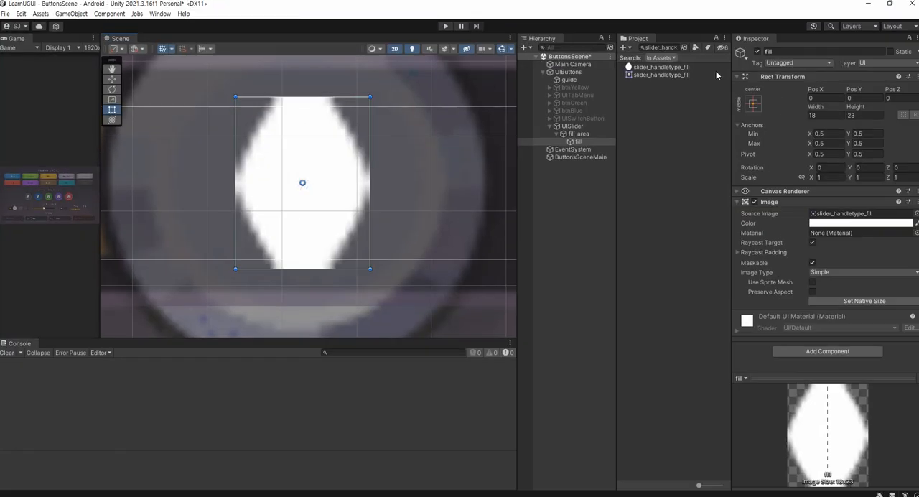
left_click(752, 103)
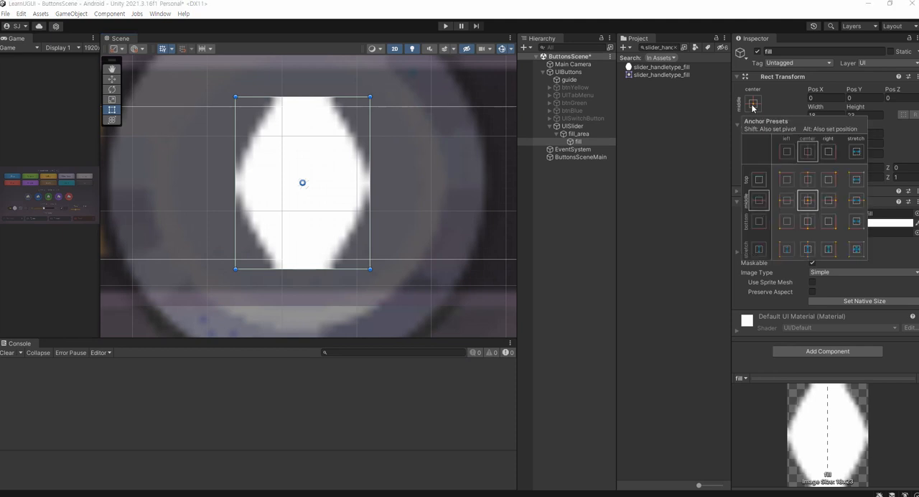
left_click(759, 254)
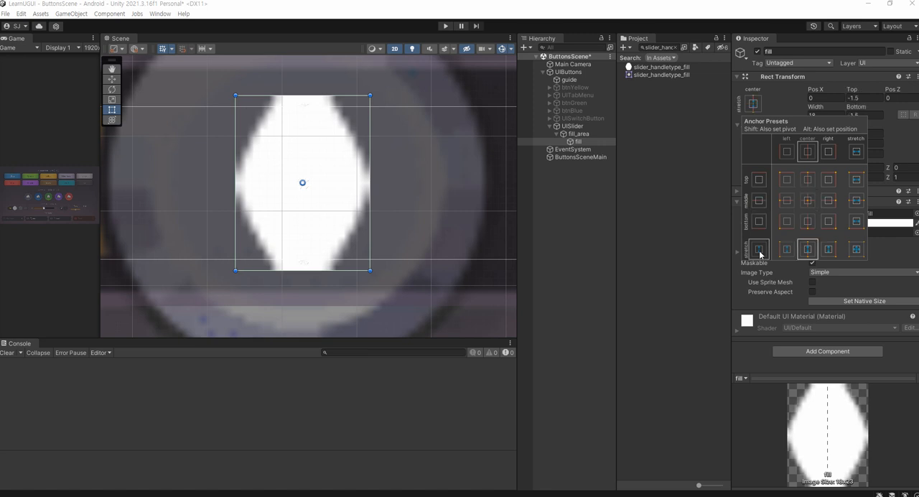
key("alt")
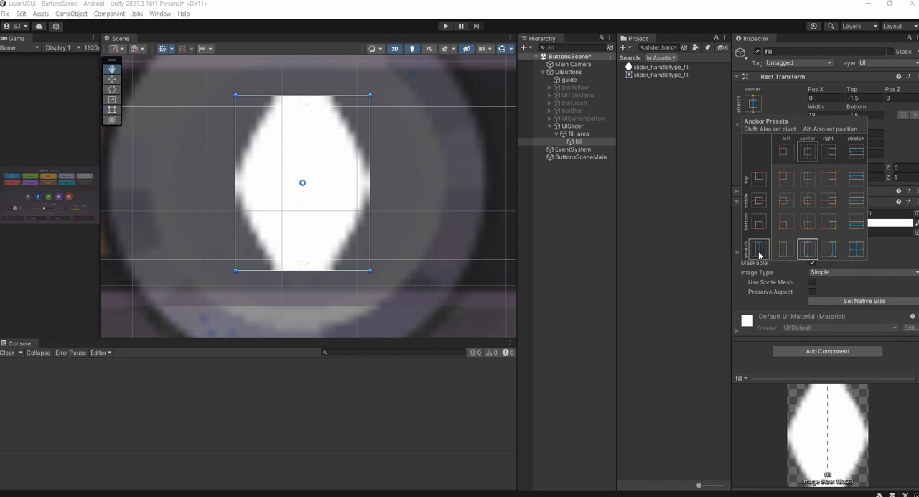
left_click(759, 254, "alt")
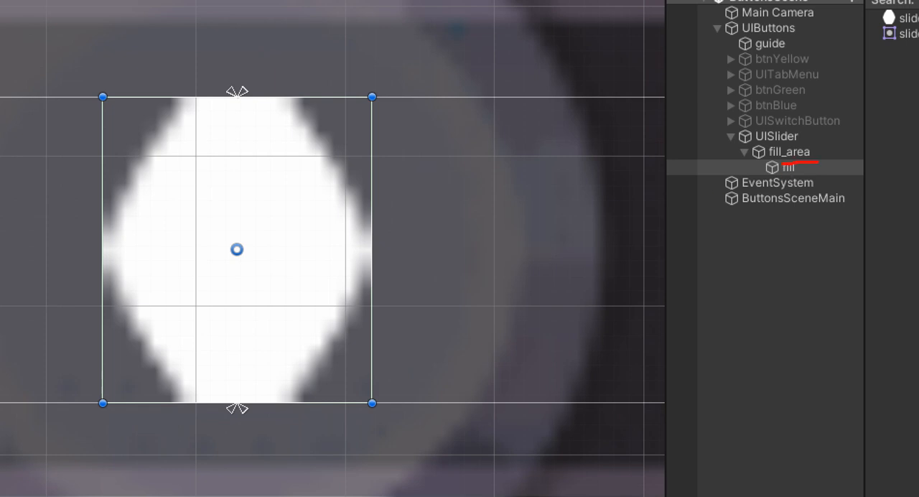
left_click_drag(782, 163, 762, 164)
mouse_move(287, 100)
left_mouse_down()
mouse_move(246, 115)
mouse_move(241, 102)
left_mouse_up()
left_click_drag(210, 378, 209, 432)
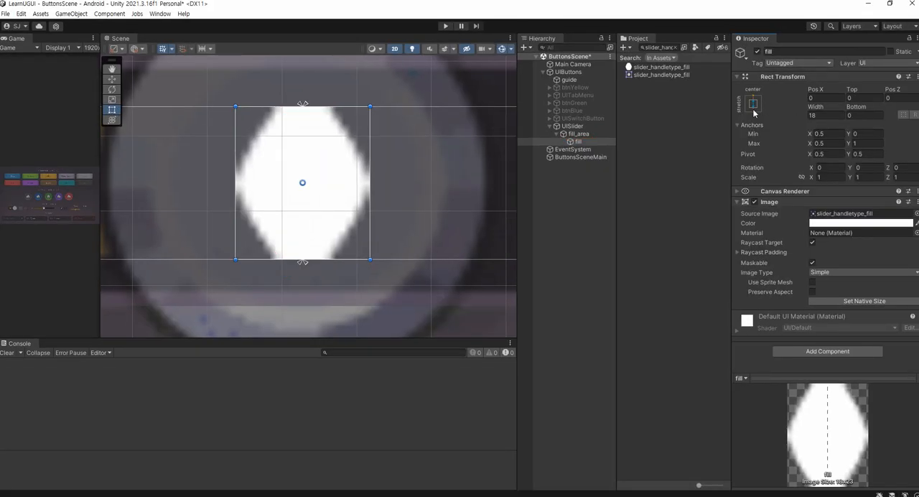
left_click(753, 105)
key("alt")
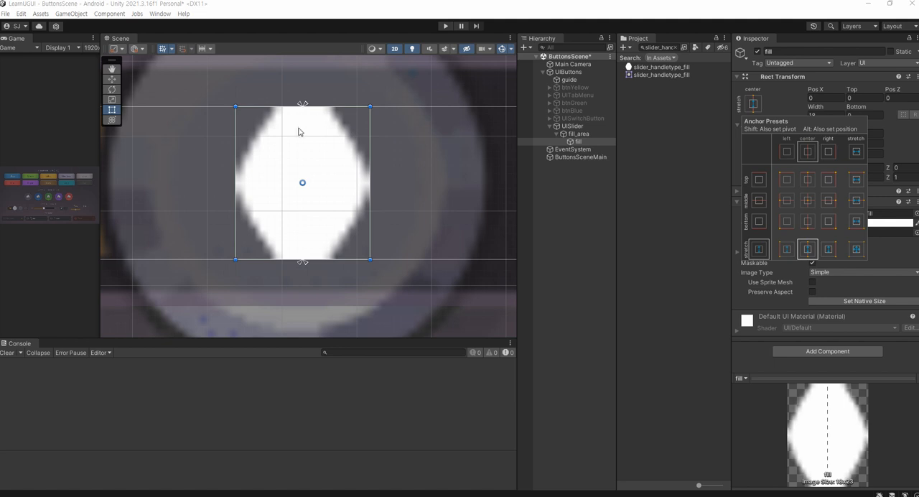
left_click(575, 171)
left_click(577, 142)
Set fill's image type to Sliced and save the scene
scroll(396, 179, "down", 1)
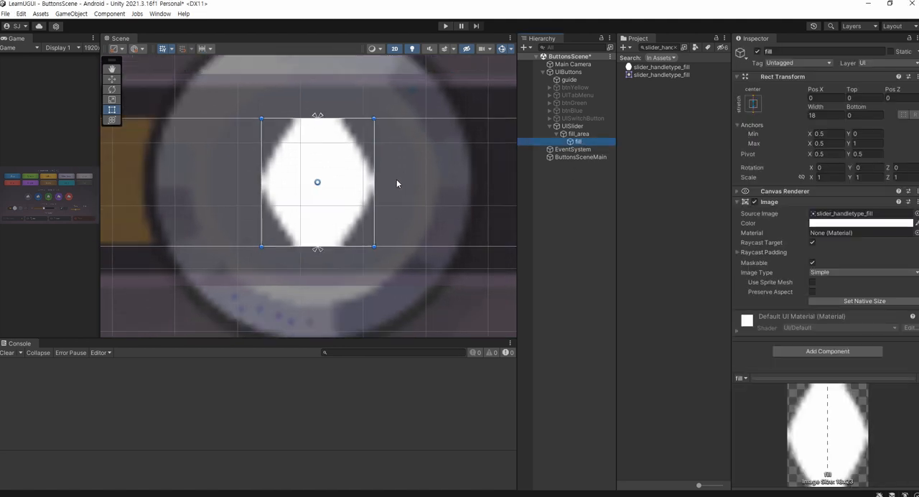
left_click(822, 272)
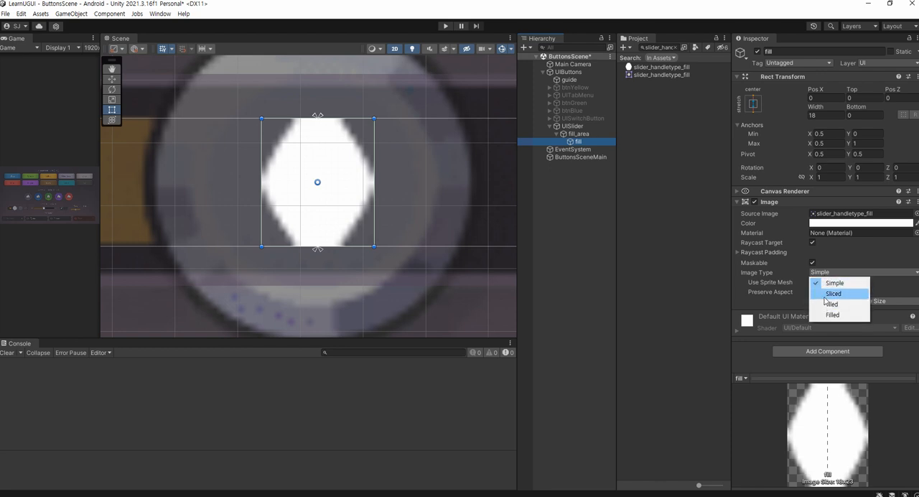
left_click(828, 294)
scroll(316, 192, "down", 3)
key("ctrl+s")
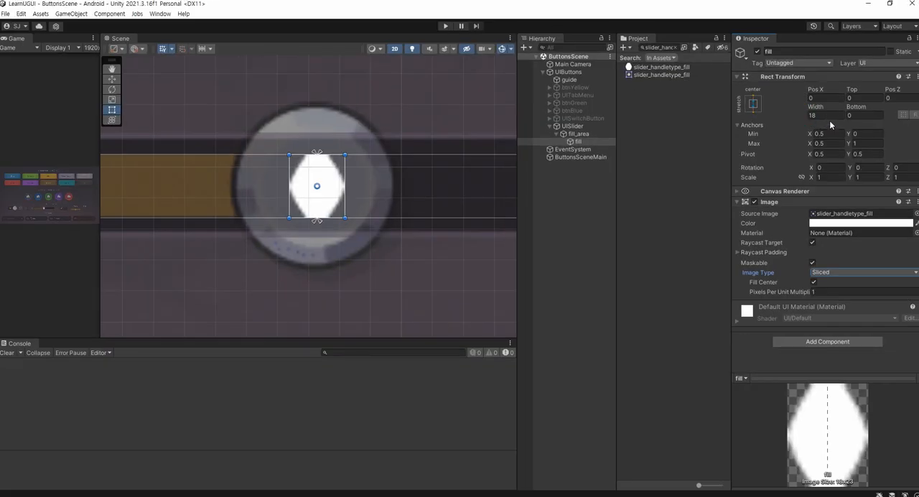
Set fill's width to 0
left_click(733, 232)
type("0")
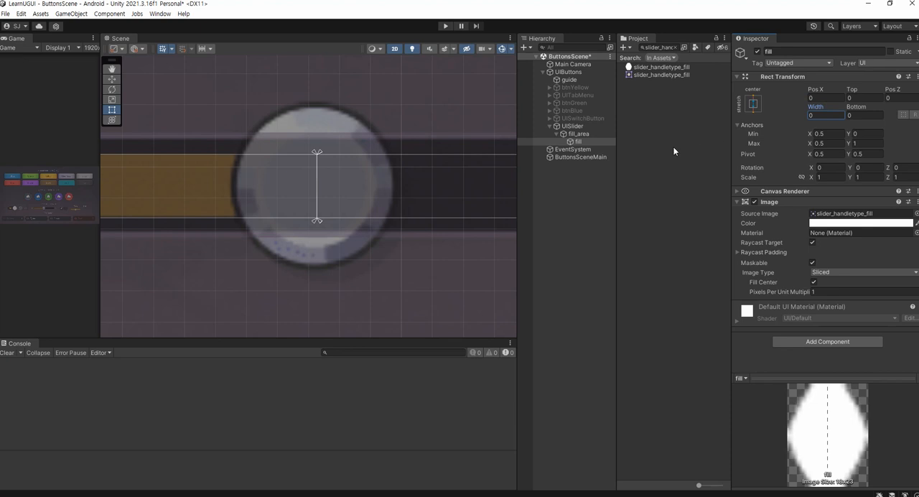
Add a Slider component to UISlider and assign fill_area as its Fill Rect
left_click(572, 126)
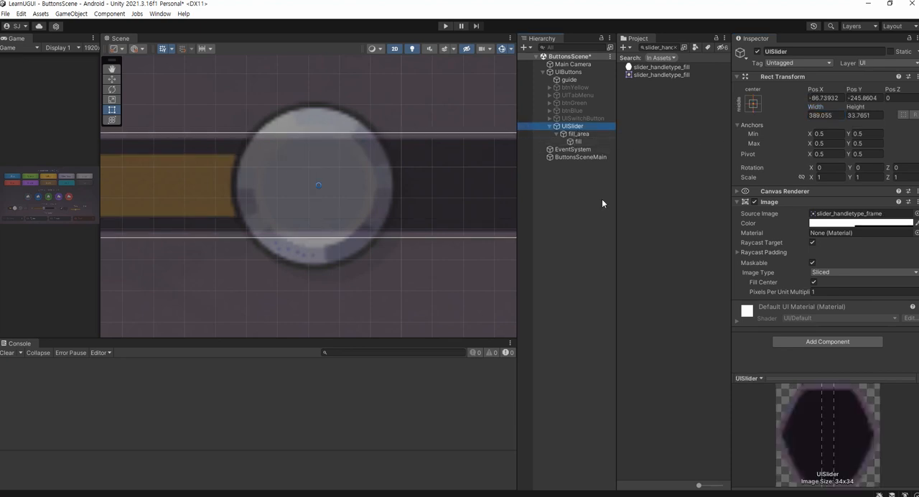
left_click(788, 343)
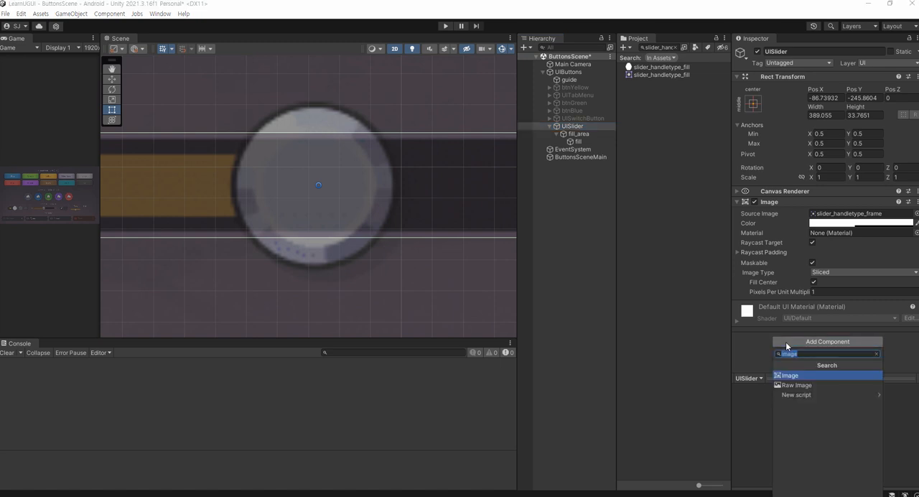
type("sli")
key("Return")
scroll(785, 342, "down", 3)
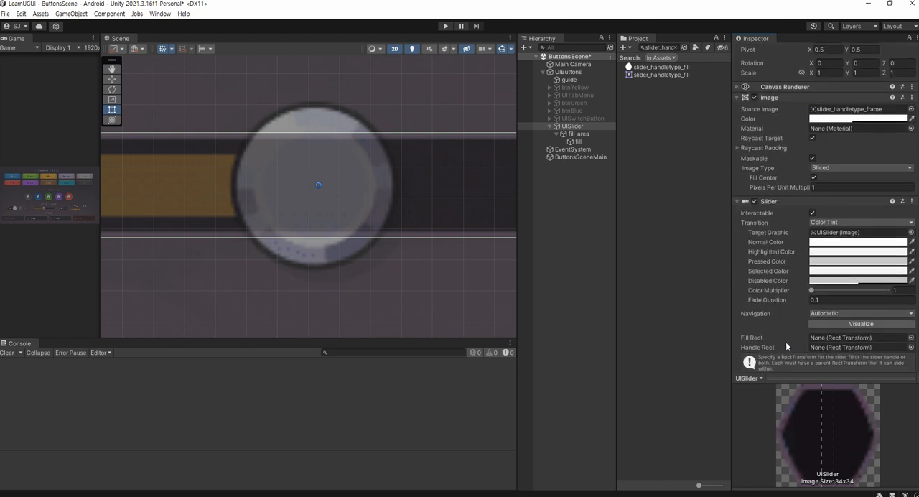
scroll(785, 341, "down", 2)
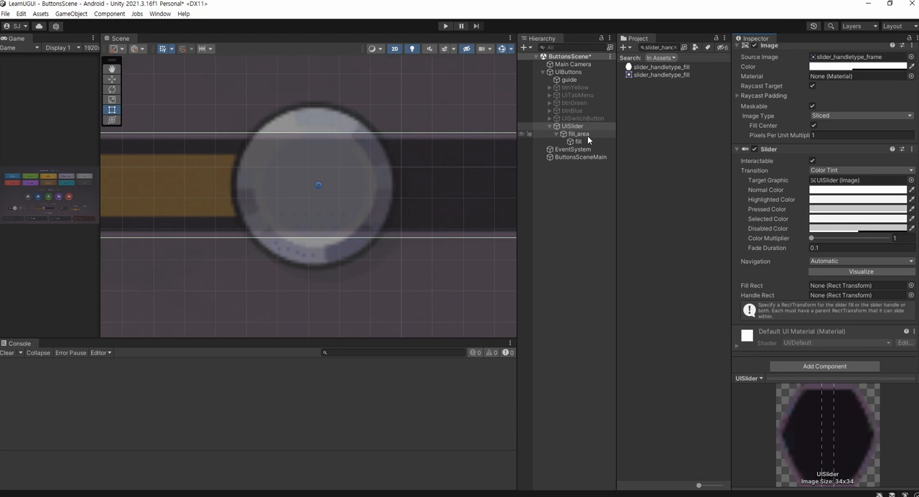
left_click_drag(587, 134, 821, 287)
scroll(399, 214, "down", 10)
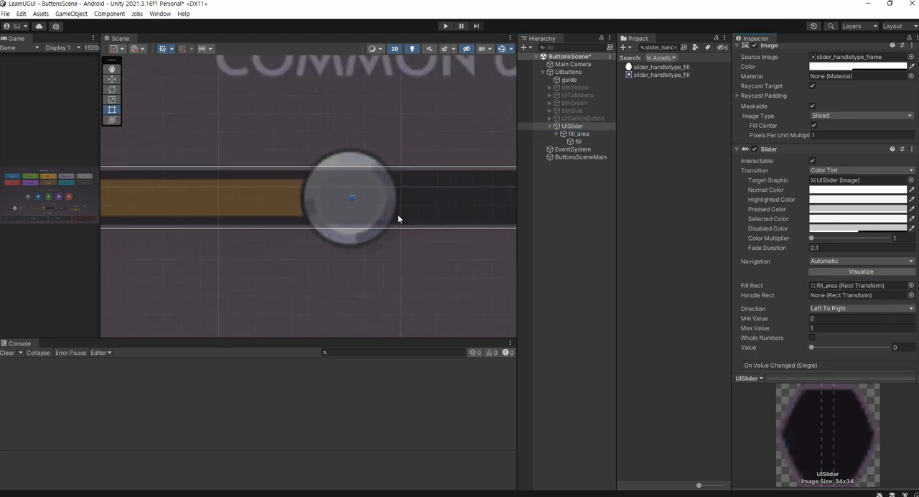
Assign fill as the Fill Rect of UISlider's Slider component and set the slider value to 1
middle_click_drag(398, 215, 328, 212)
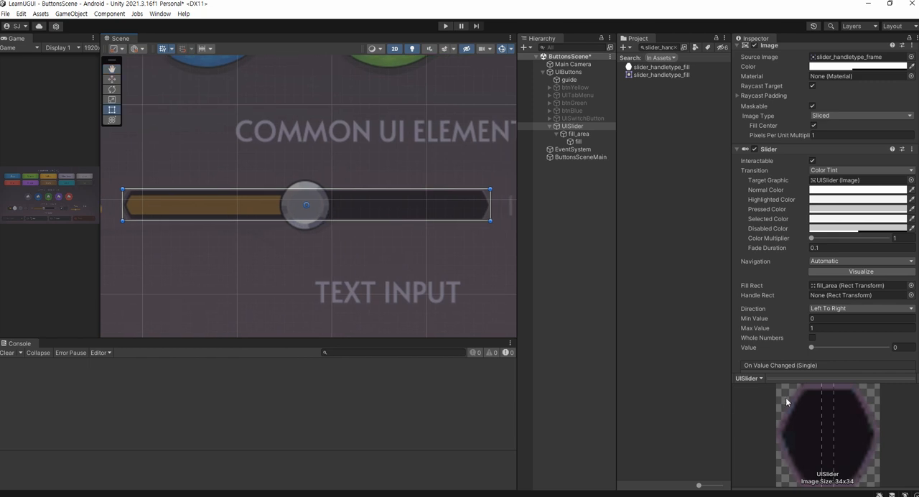
left_click(811, 348)
mouse_move(811, 347)
left_mouse_down()
mouse_move(835, 347)
mouse_move(802, 350)
left_mouse_up()
left_click_drag(577, 141, 825, 288)
left_click_drag(811, 348, 892, 346)
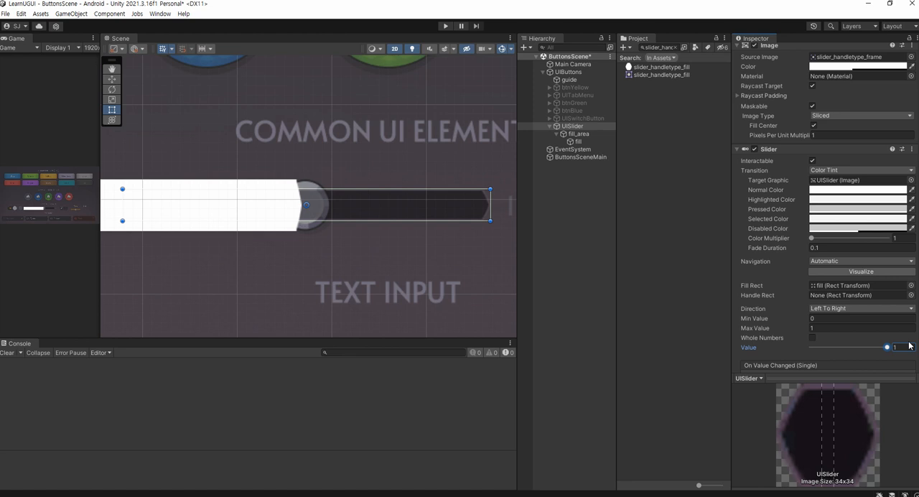
scroll(371, 225, "down", 4)
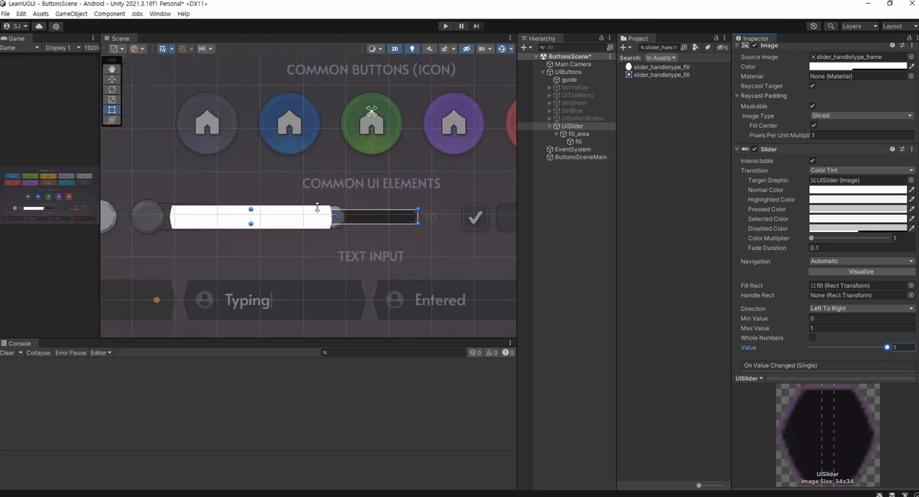
Remove the Slider component from UISlider and delete the fill object under fill_area
left_click(574, 135)
left_click(577, 142)
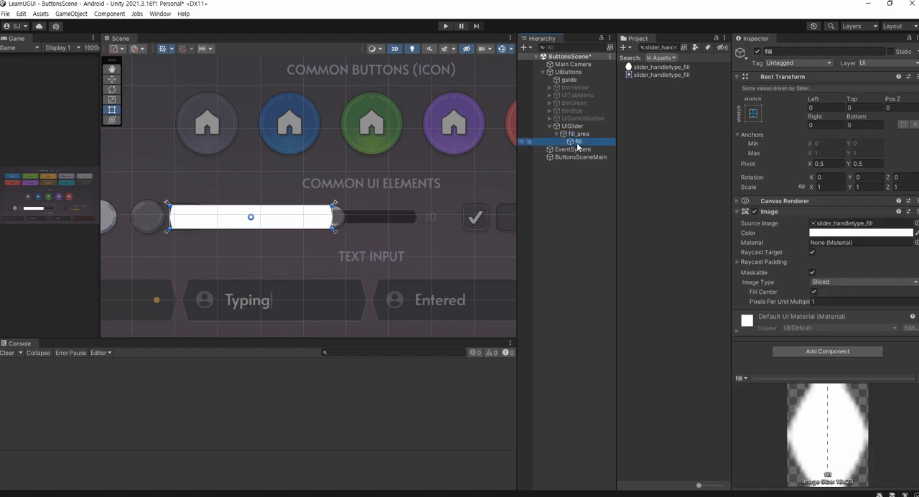
left_click(578, 134)
left_click(579, 141)
left_click(578, 134)
left_click(574, 127)
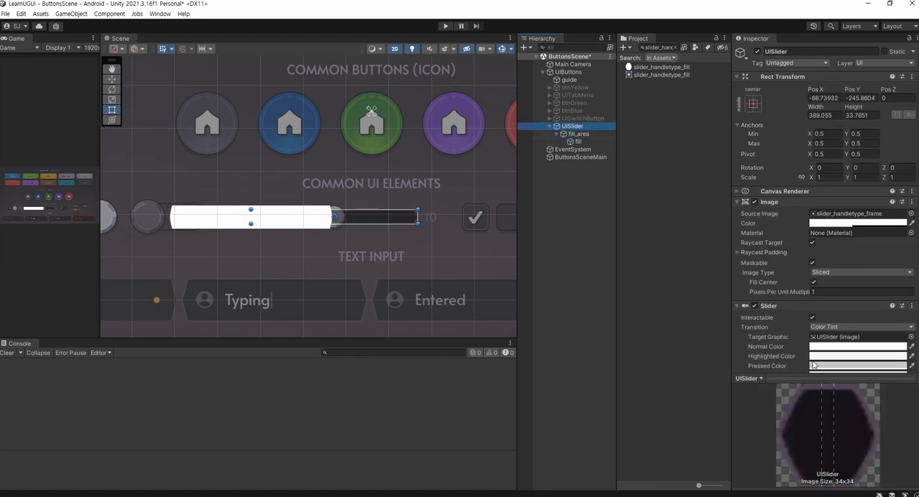
right_click(772, 306)
left_click(789, 326)
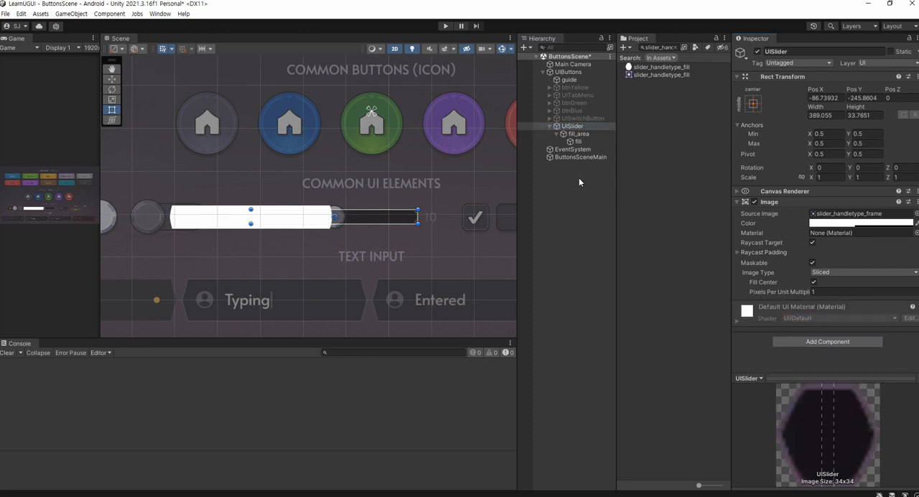
left_click(578, 142)
key("Delete")
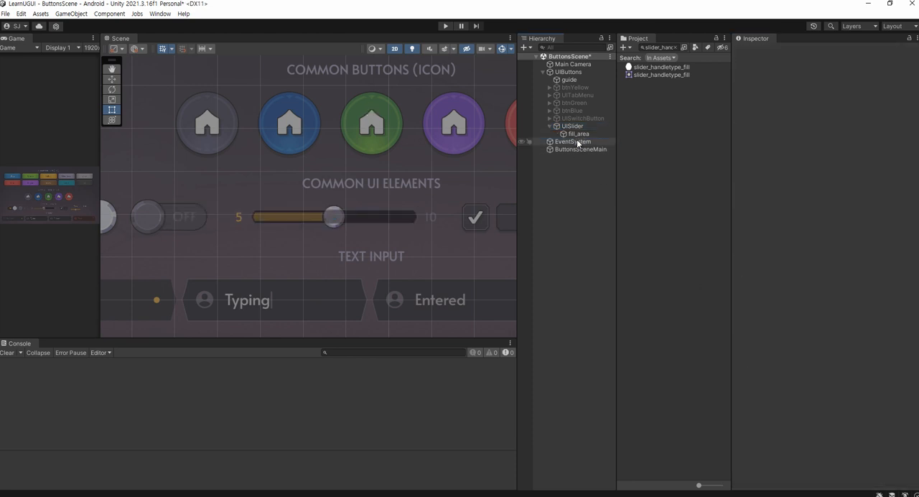
Anchor fill_area to the middle centre of UISlider, also setting its position
double_click(578, 134)
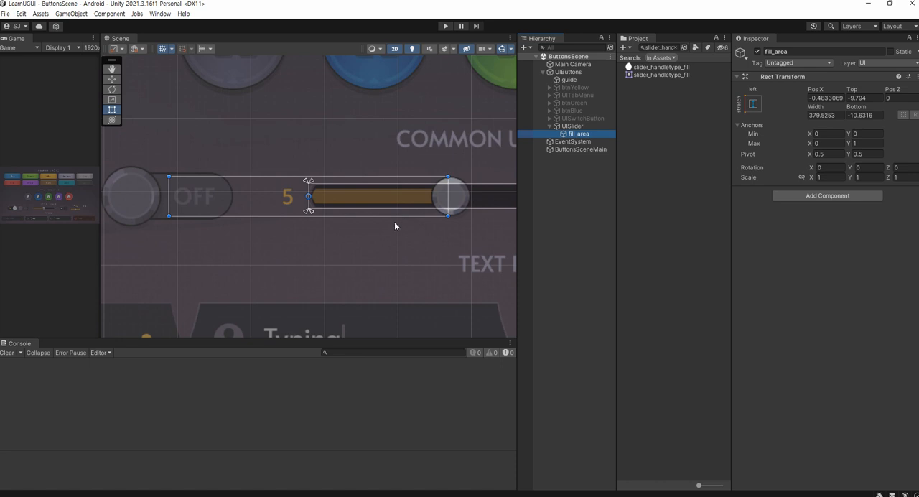
middle_click_drag(389, 223, 336, 236)
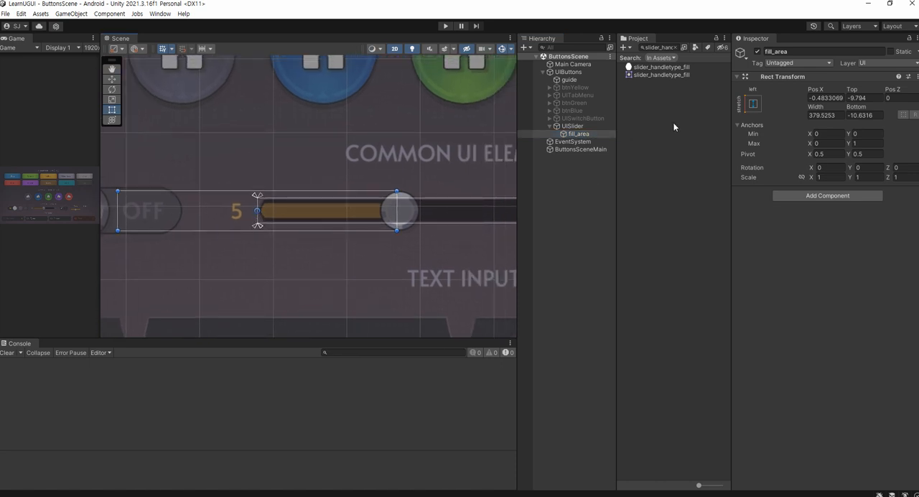
left_click(751, 105)
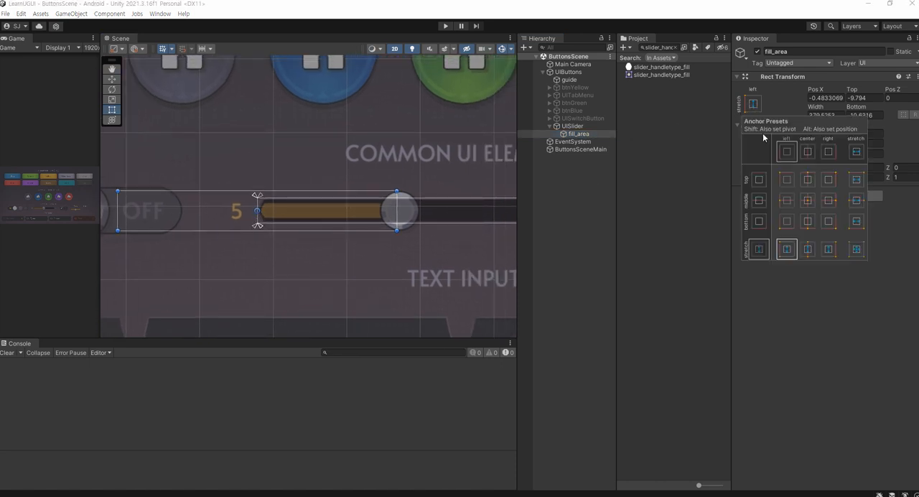
left_click(811, 201)
left_click(811, 202, "alt")
middle_click_drag(279, 228, 218, 232)
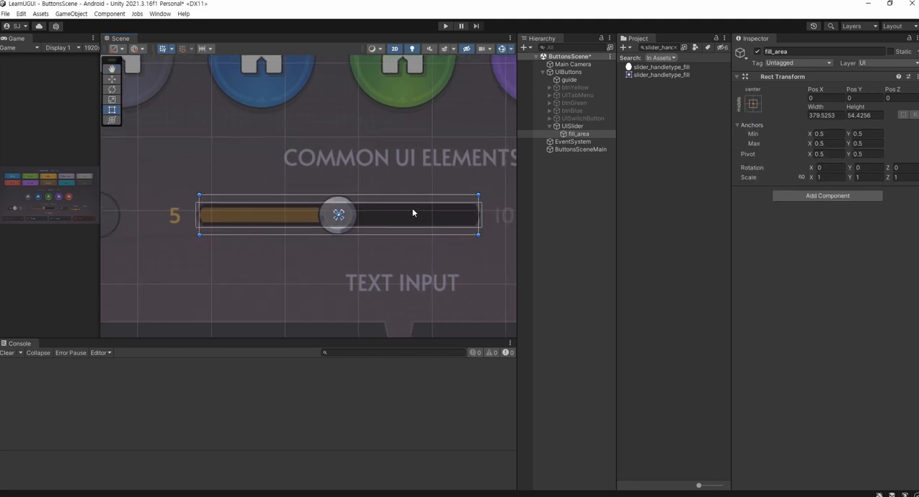
Reduce fill_area's height to about 20 so its upper and lower edges match the guide's orange fill bar
left_click(567, 169)
left_click(578, 133)
scroll(285, 225, "up", 3)
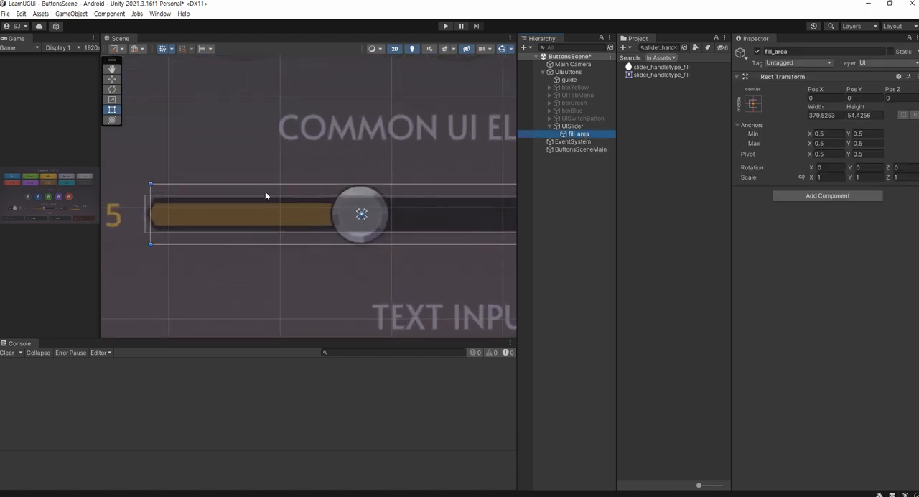
left_click_drag(263, 182, 264, 203)
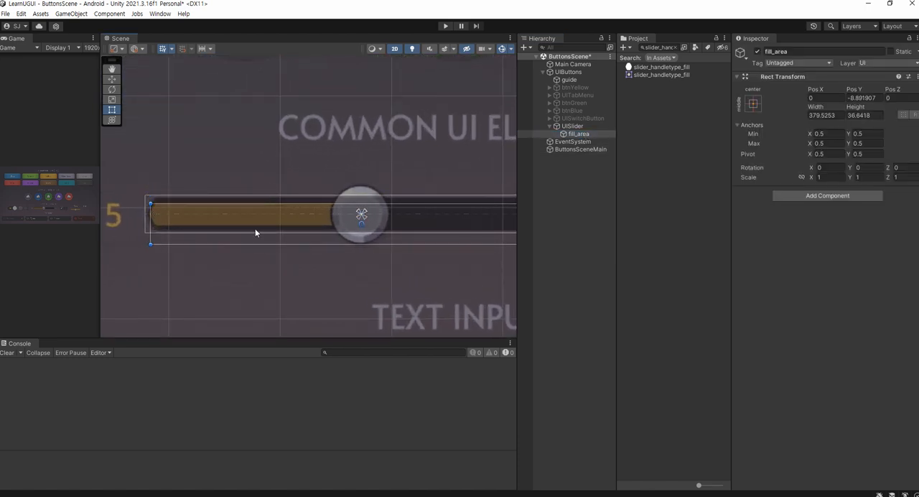
left_click_drag(250, 245, 254, 226)
middle_click_drag(331, 222, 276, 218)
mouse_move(374, 234)
middle_mouse_down()
mouse_move(301, 230)
mouse_move(367, 222)
middle_mouse_up()
scroll(335, 222, "up", 1)
scroll(292, 238, "down", 3)
left_click(583, 126)
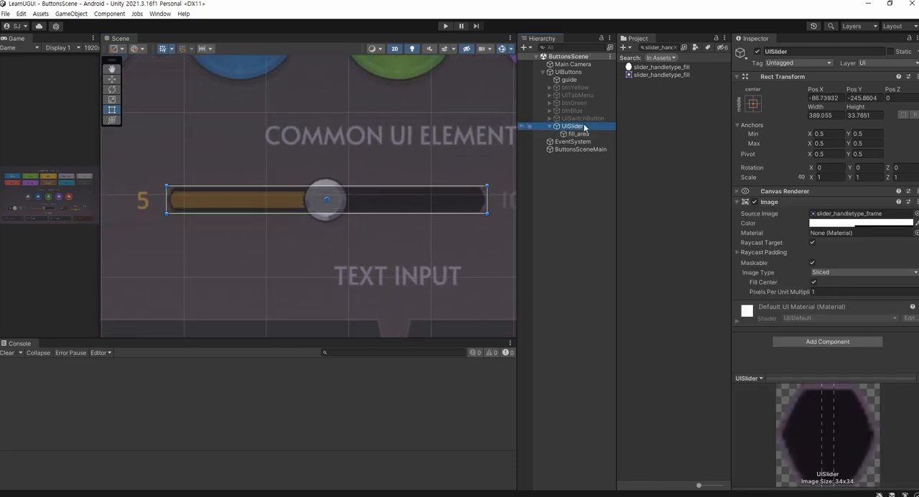
left_click(578, 133)
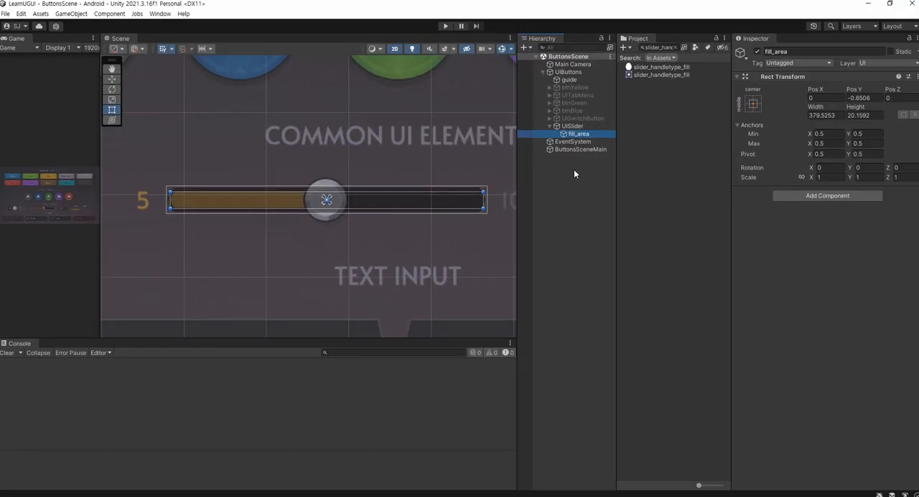
left_click(574, 170)
Add a UI Image as a child of fill_area and name it fill
right_click(579, 136)
mouse_move(609, 337)
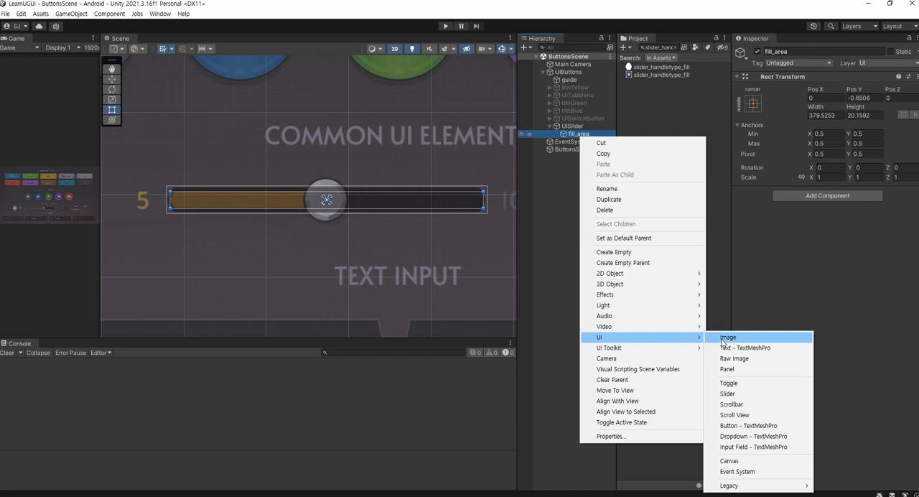
left_click(778, 337)
type("fill")
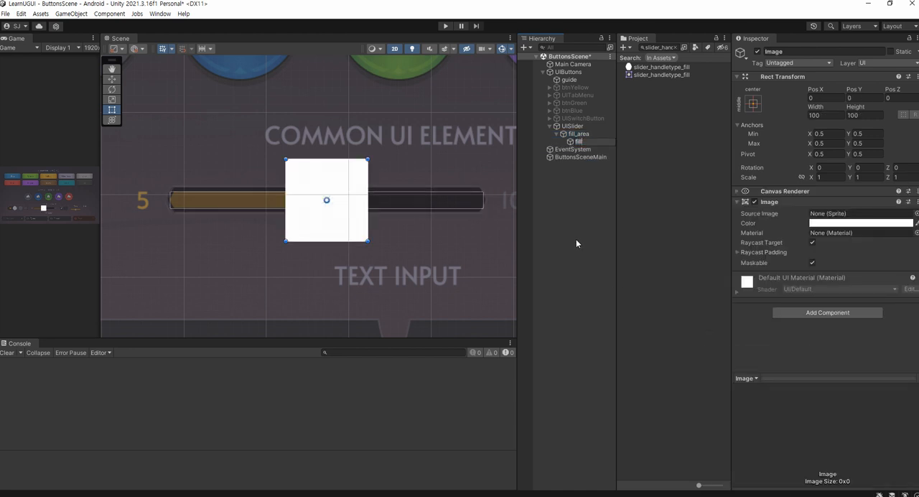
key("Return")
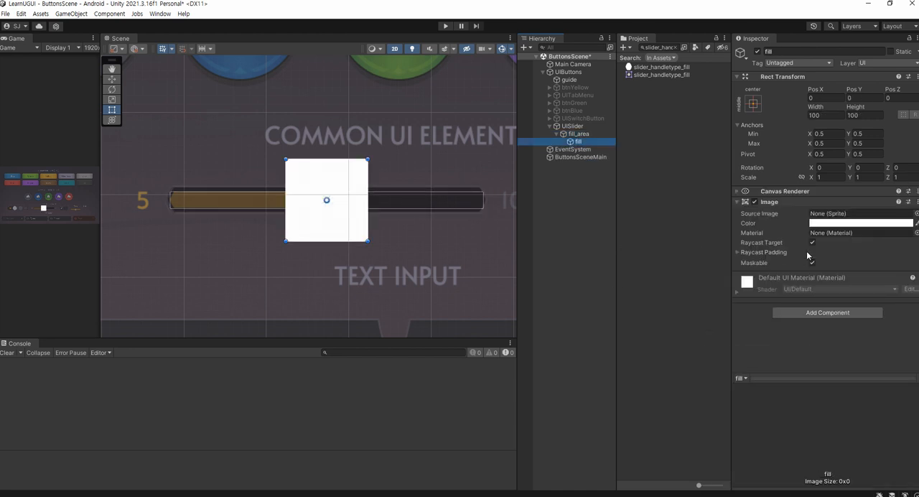
Assign the slider_handletype_fill sprite to fill, set its image type to Simple and apply the native size
left_click_drag(675, 66, 862, 218)
left_click(843, 273)
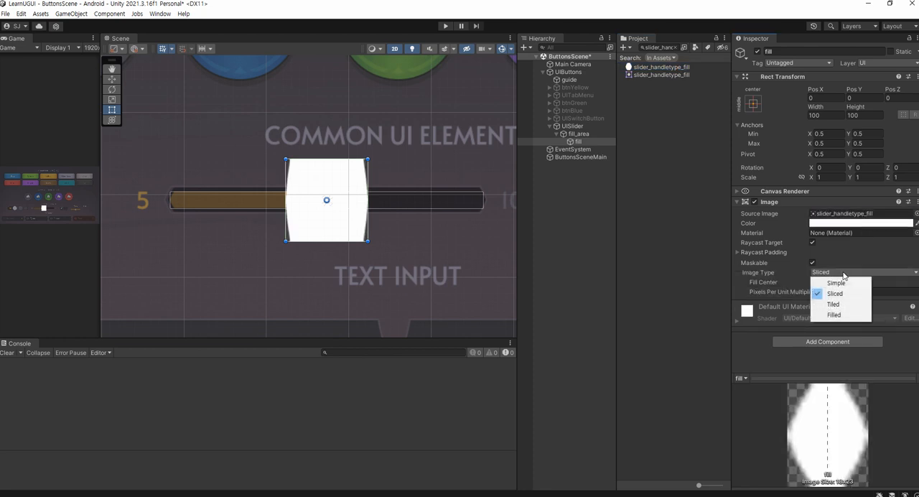
left_click(837, 283)
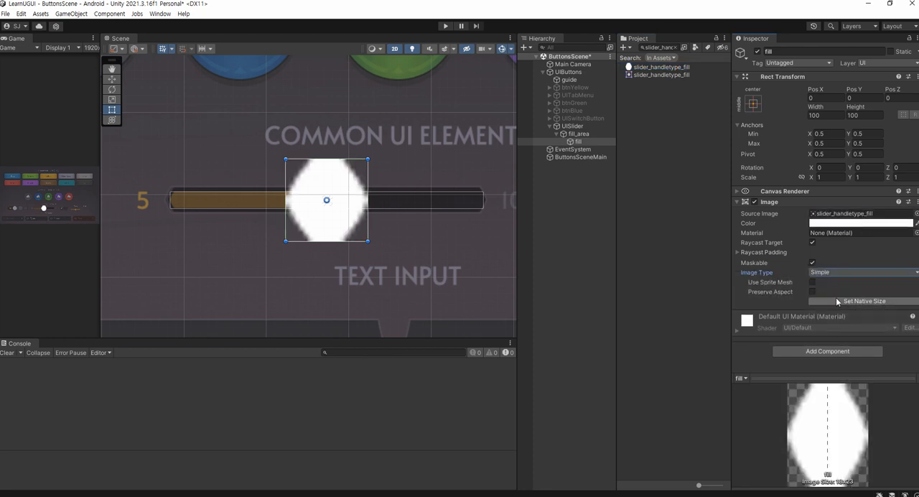
left_click(834, 302)
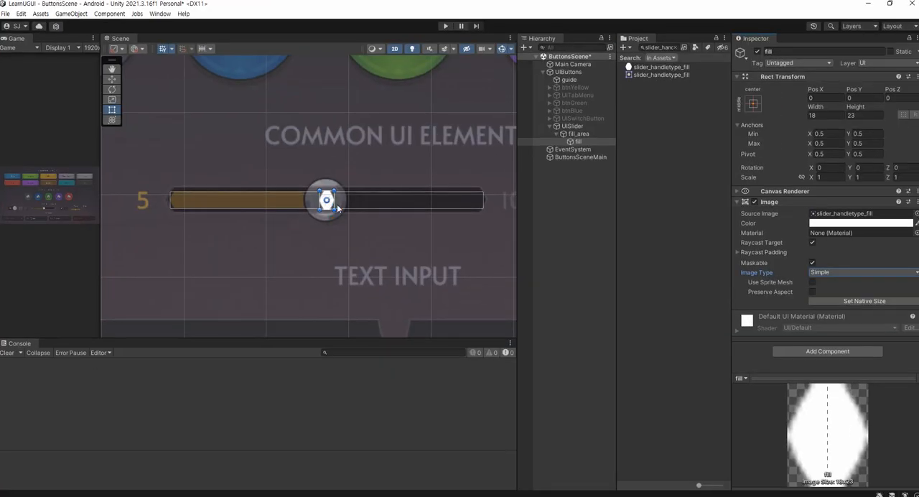
scroll(453, 286, "up", 5)
scroll(331, 178, "up", 8)
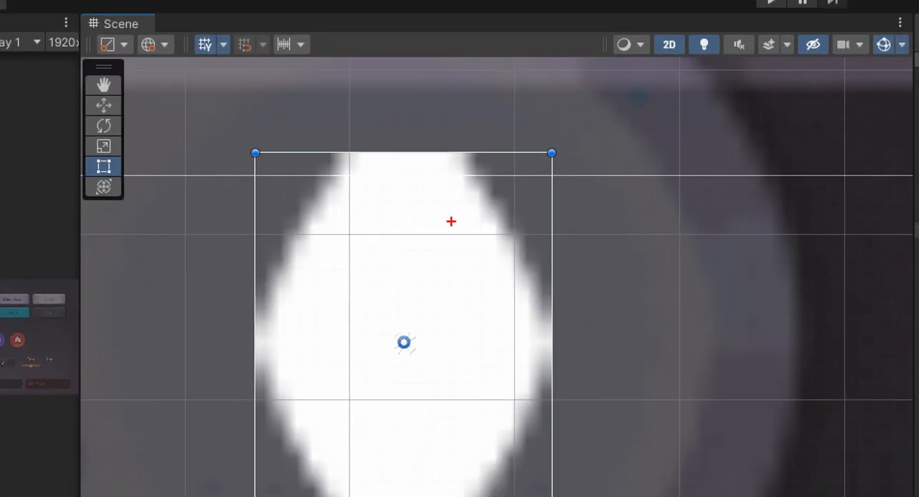
mouse_move(269, 115)
left_mouse_down()
mouse_move(258, 116)
mouse_move(274, 110)
left_mouse_up()
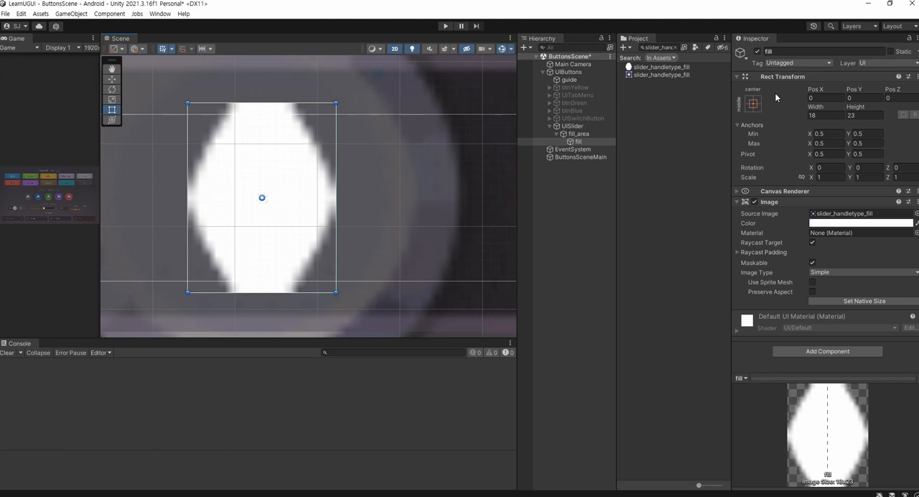
Set fill's anchors to centre with vertical stretch, matching fill_area's height, and set its width to 0
left_click(754, 104)
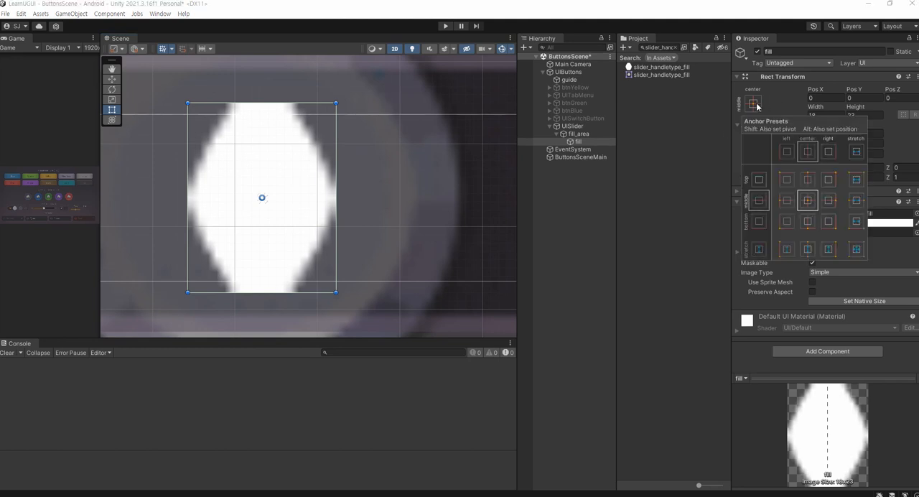
left_click(758, 250, "alt")
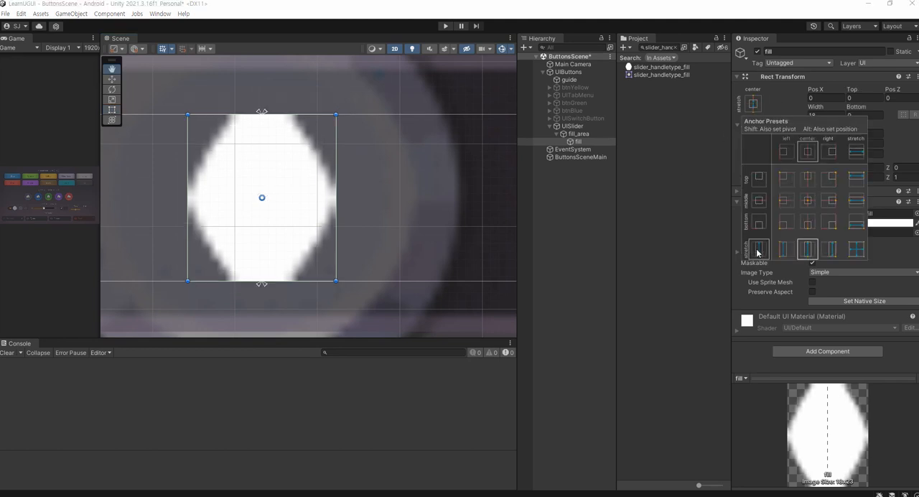
left_click(596, 217)
scroll(452, 218, "down", 5)
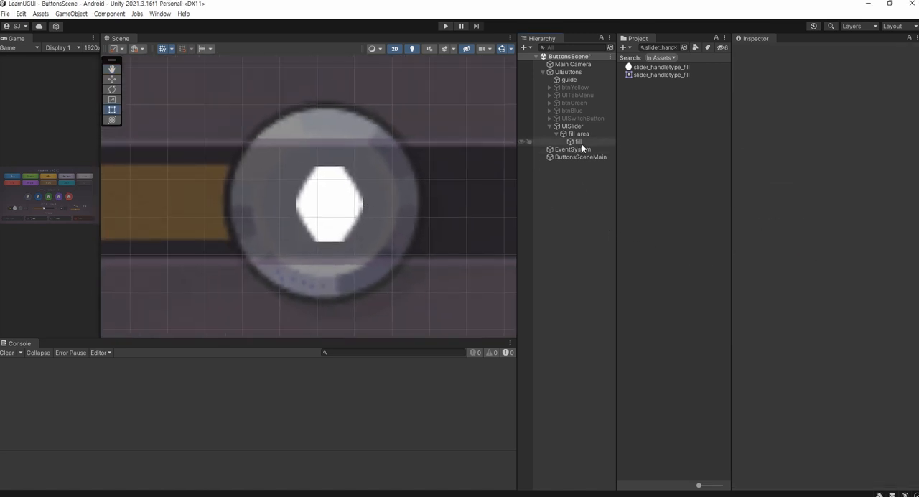
left_click(578, 141)
left_click(830, 115)
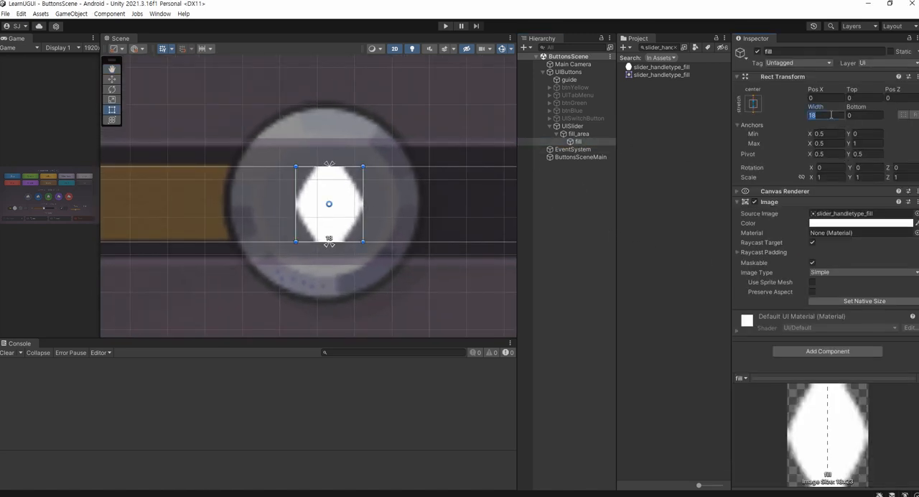
type("0")
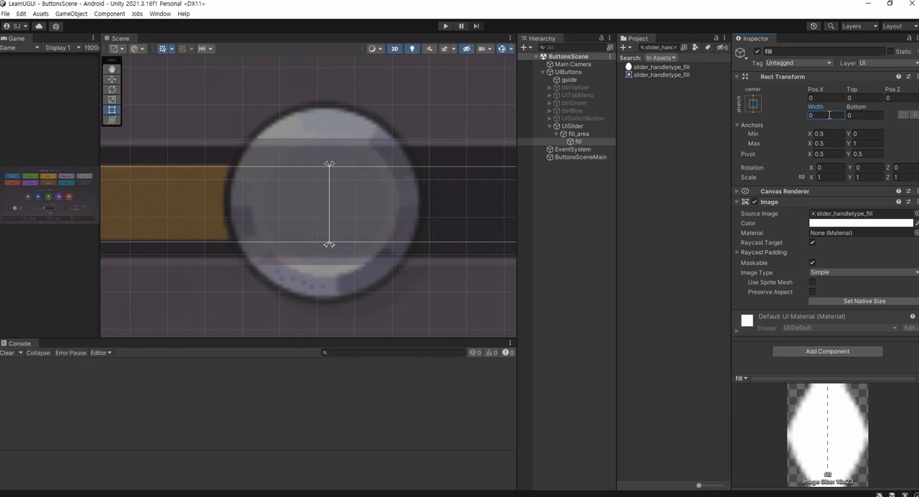
Add a Slider component to UISlider
left_click(583, 126)
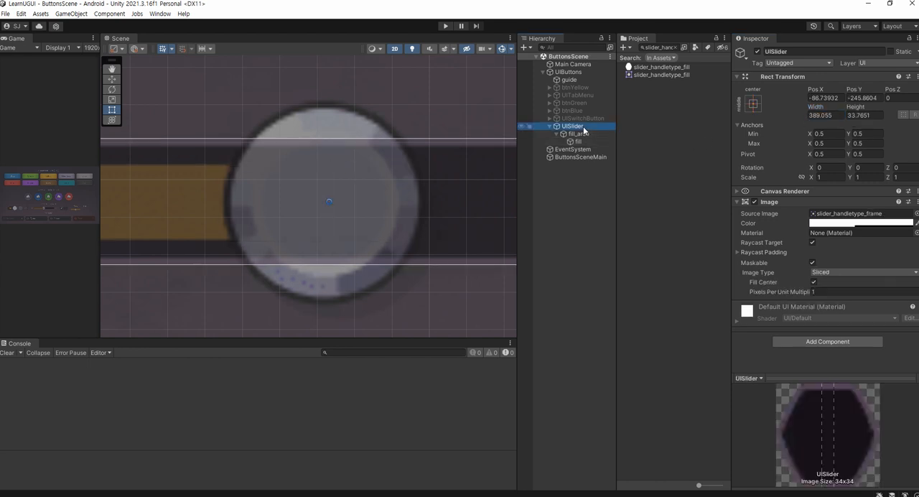
scroll(396, 198, "down", 10)
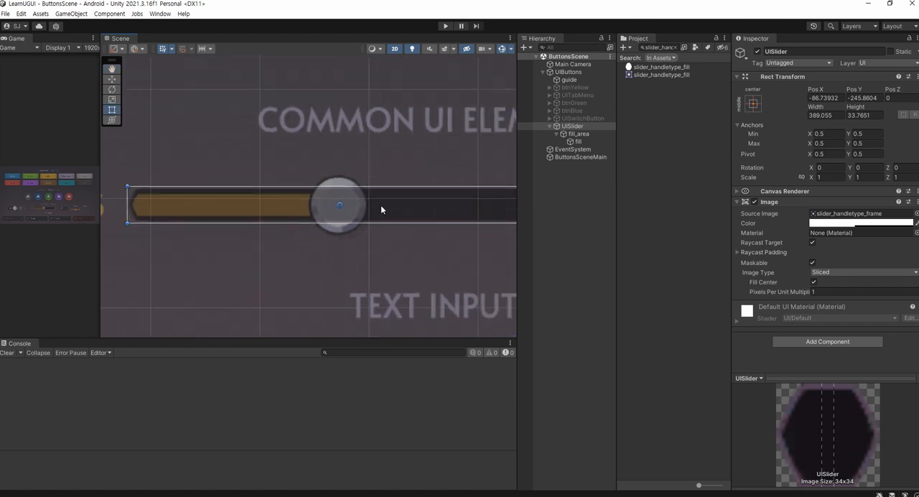
left_click(845, 341)
type("slider")
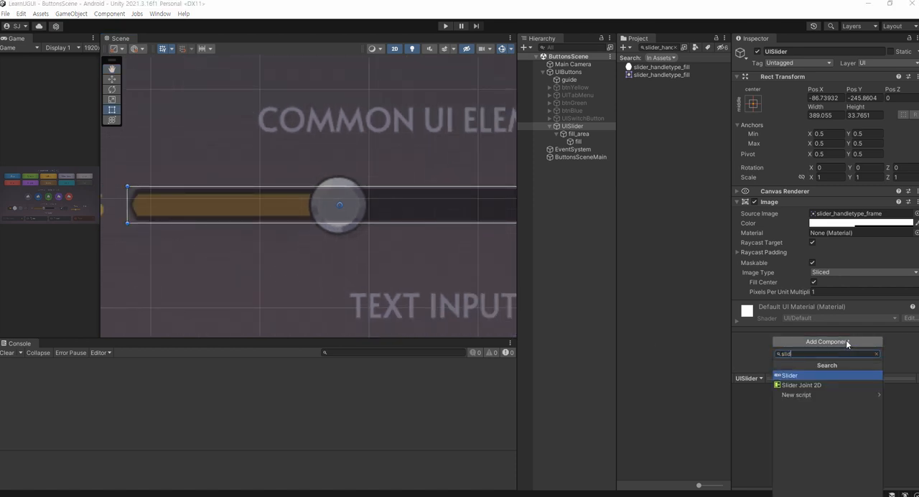
key("Return")
scroll(847, 345, "down", 5)
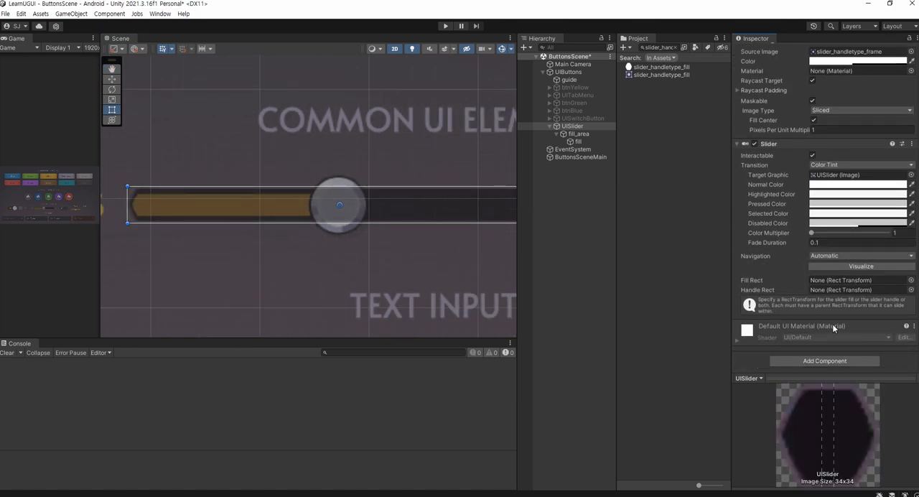
Assign fill as the Slider's Fill Rect and set the slider value to 1 to test the fill across the bar
left_click_drag(574, 143, 821, 281)
left_click_drag(813, 345, 892, 343)
scroll(430, 255, "down", 1)
scroll(430, 252, "down", 3)
middle_click_drag(430, 252, 387, 238)
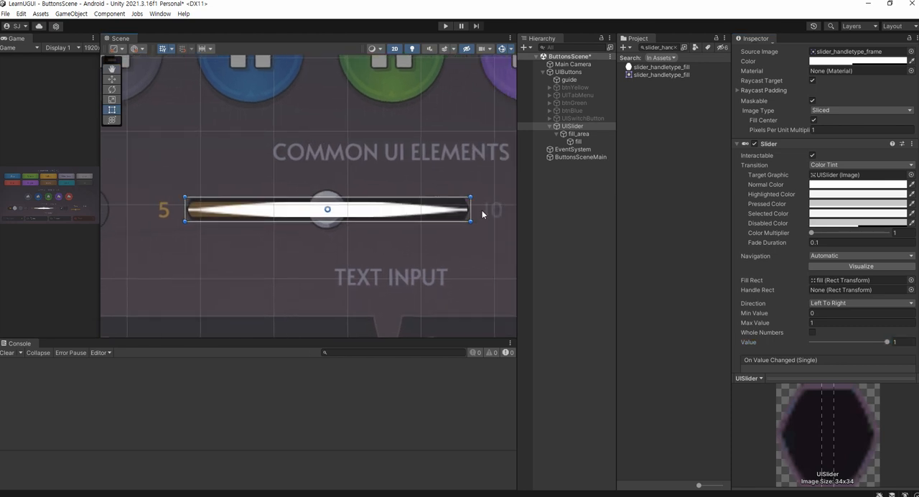
Set the image type of fill to Sliced
left_click(578, 142)
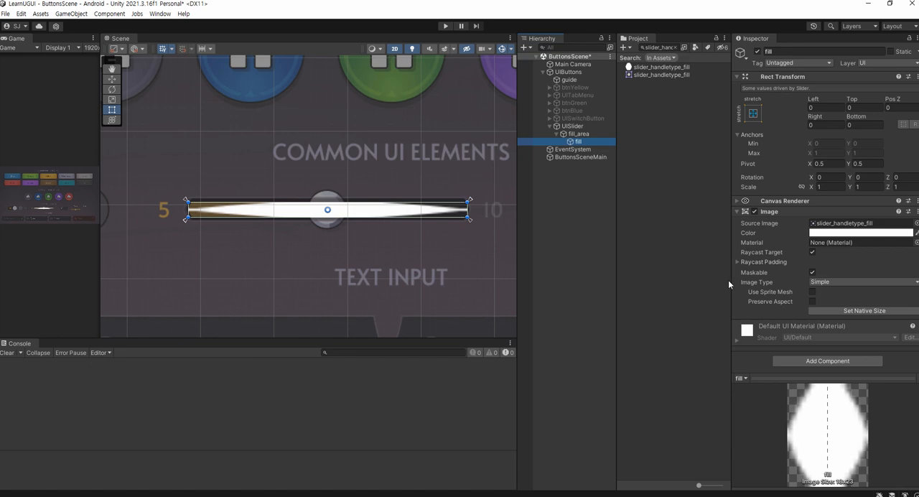
left_click(822, 281)
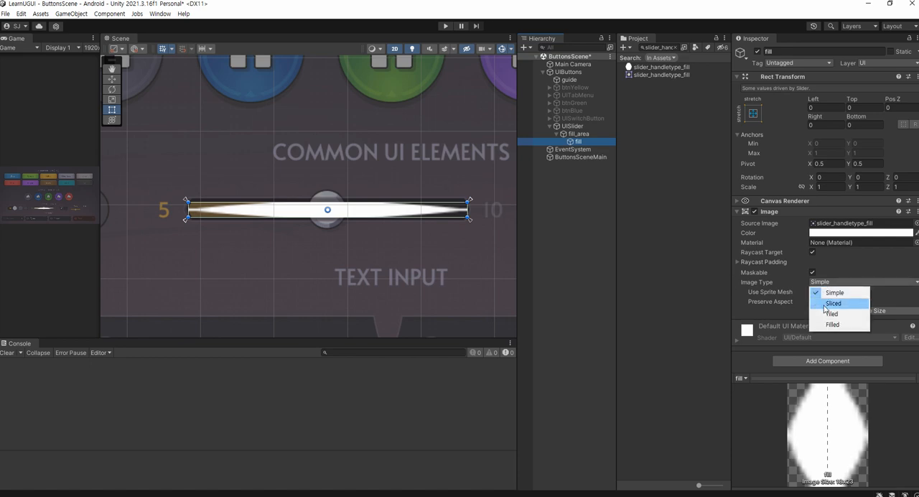
left_click(826, 304)
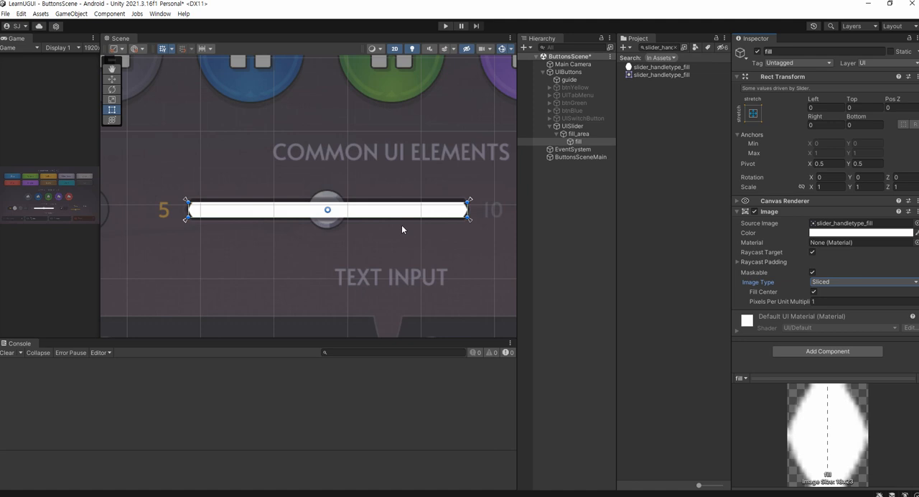
left_click(562, 126)
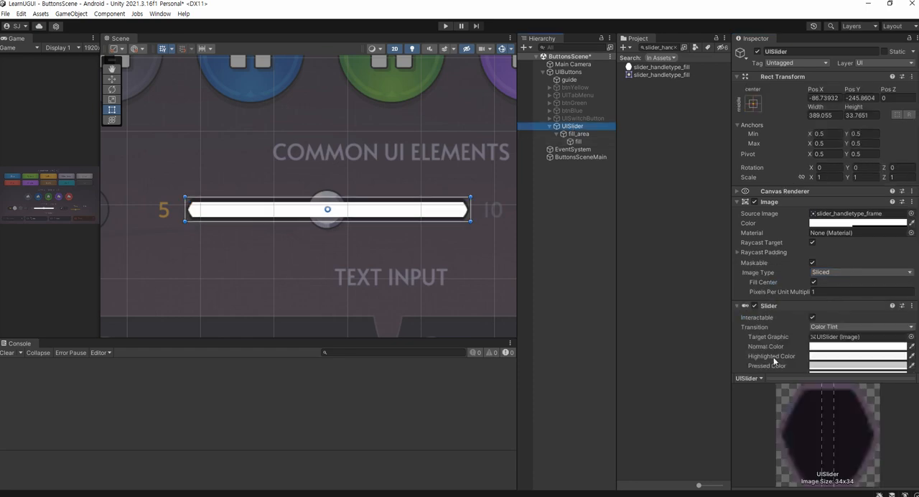
scroll(819, 310, "down", 10)
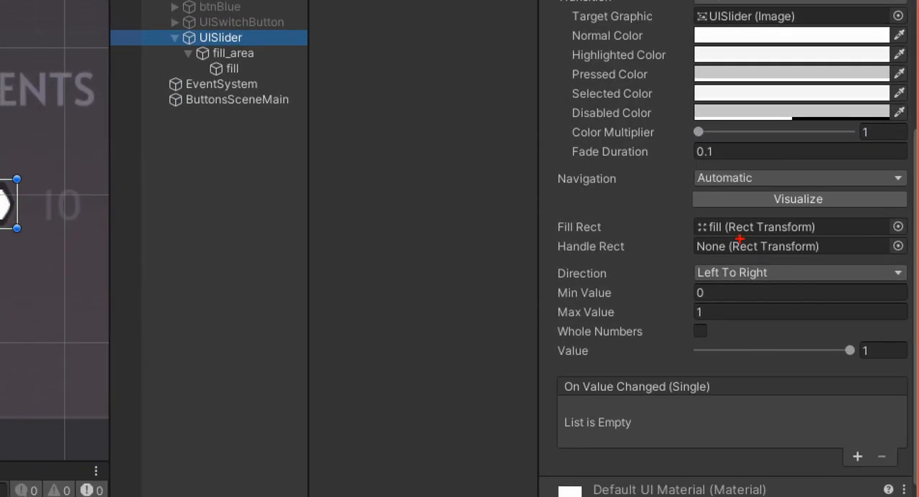
left_click_drag(831, 226, 806, 229)
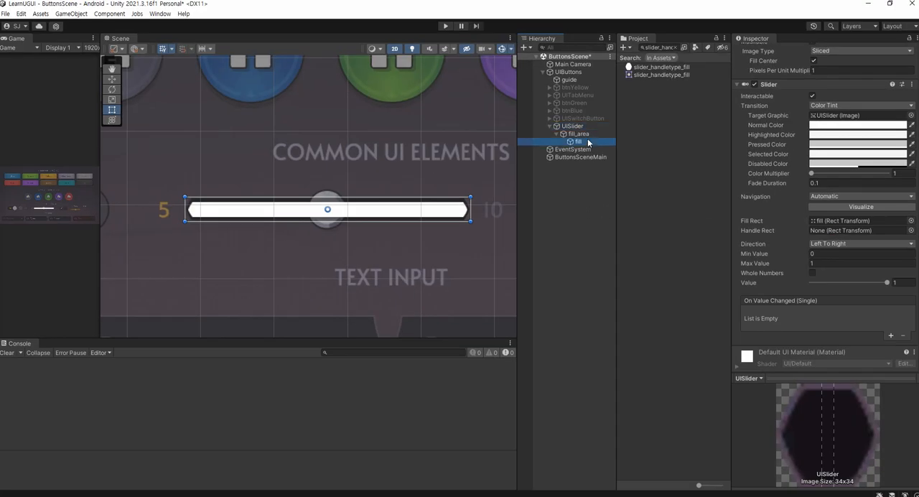
Copy the colour code FAB037 from the Notepad notes and apply it as fill's image colour
left_click(587, 142)
left_click(287, 495)
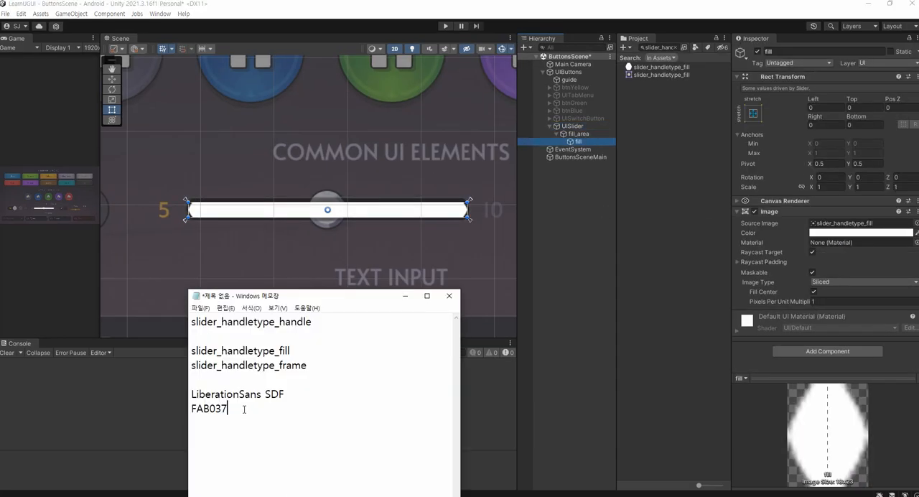
double_click(244, 409)
key("ctrl+c")
left_click(861, 232)
left_click(885, 431)
key("ctrl+v")
left_click(569, 183)
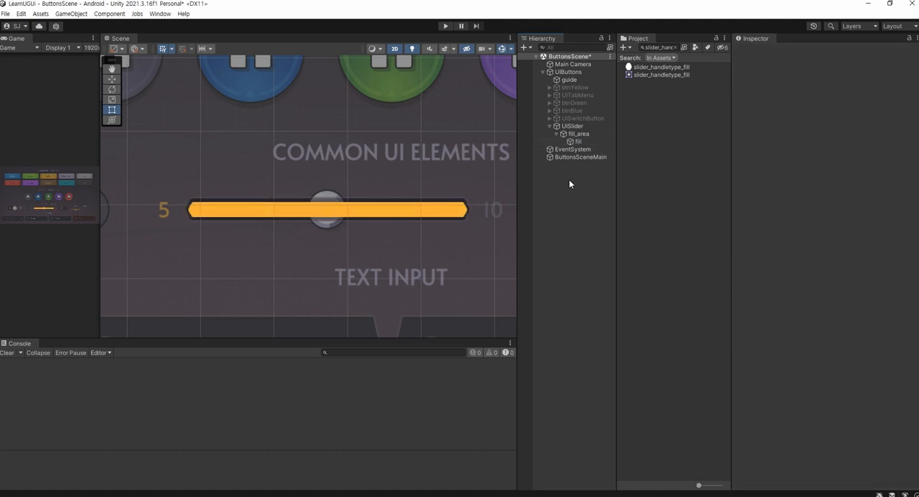
Test the fill by changing UISlider's Slider value, leave it at 1 and save the scene
left_click(583, 129)
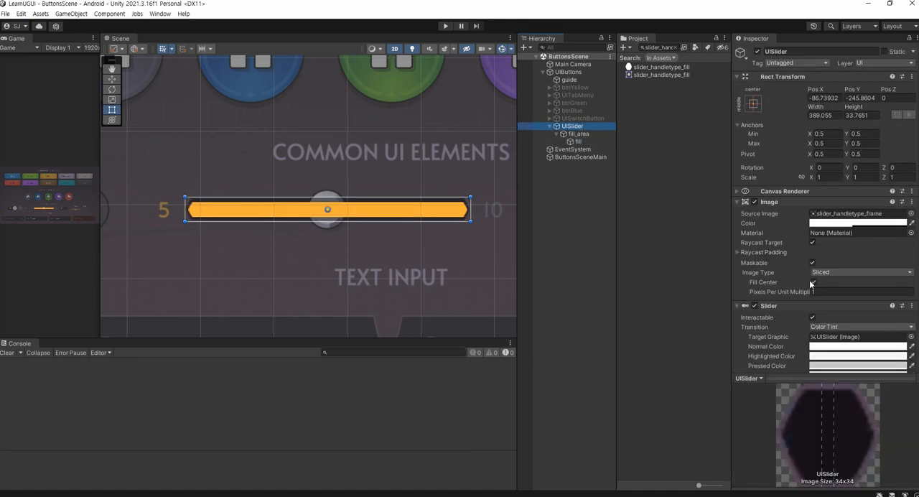
scroll(804, 286, "down", 5)
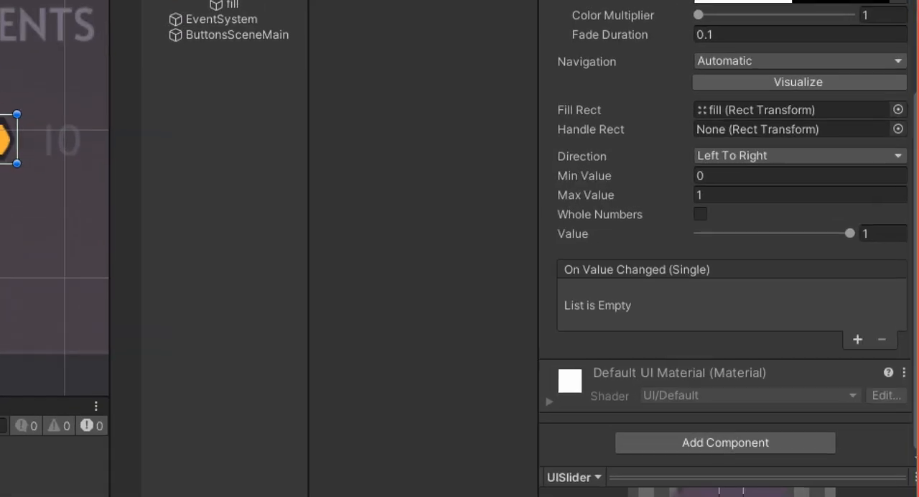
mouse_move(592, 262)
left_mouse_down()
mouse_move(576, 200)
mouse_move(603, 260)
left_mouse_up()
mouse_move(834, 253)
left_mouse_down()
mouse_move(829, 240)
mouse_move(854, 245)
mouse_move(813, 232)
mouse_move(724, 245)
mouse_move(811, 262)
mouse_move(868, 260)
mouse_move(820, 267)
mouse_move(889, 257)
left_mouse_up()
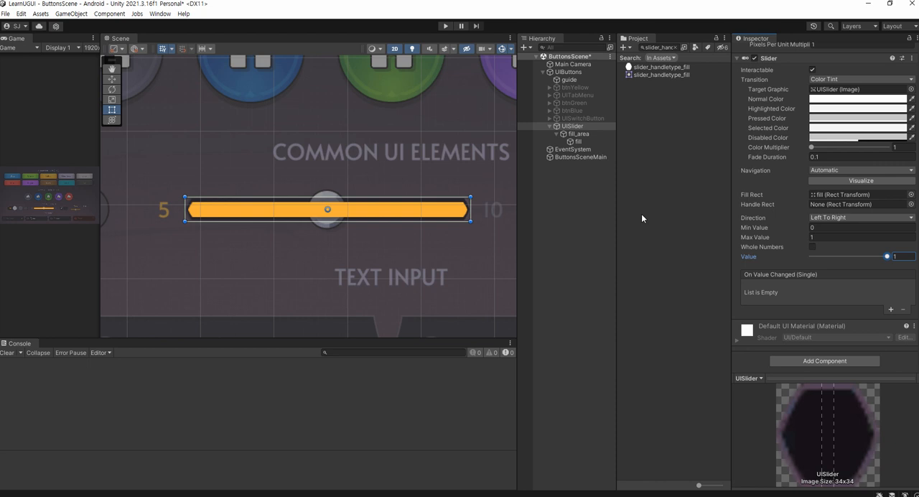
left_click(571, 175)
key("ctrl+s")
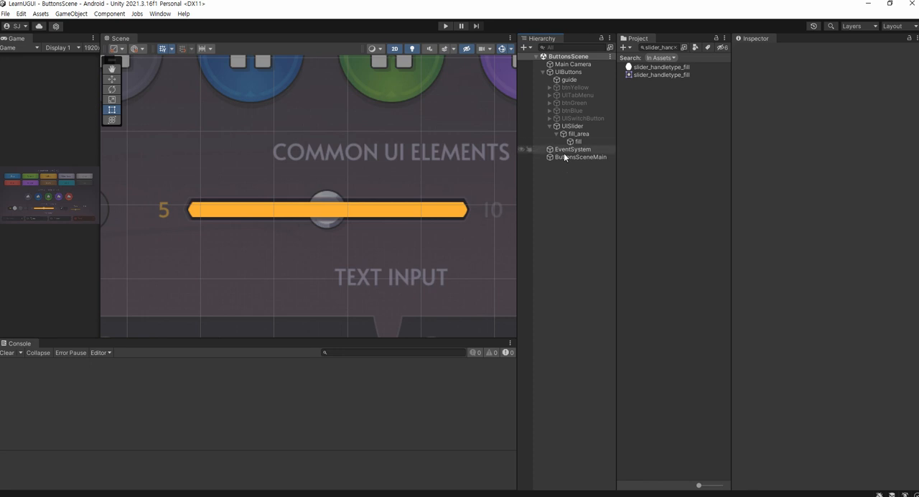
Delete fill_area with its fill child, and delete UISlider from UIButtons
left_click(575, 135)
key("Delete")
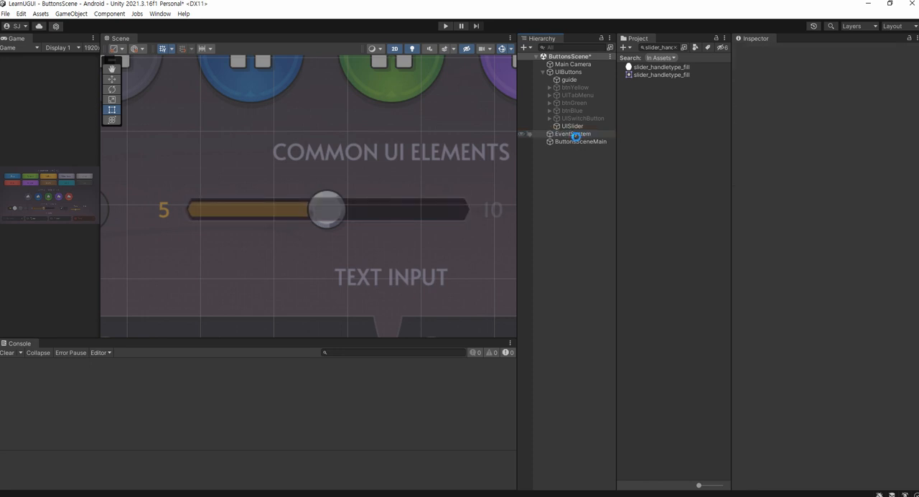
key("Up")
key("Delete")
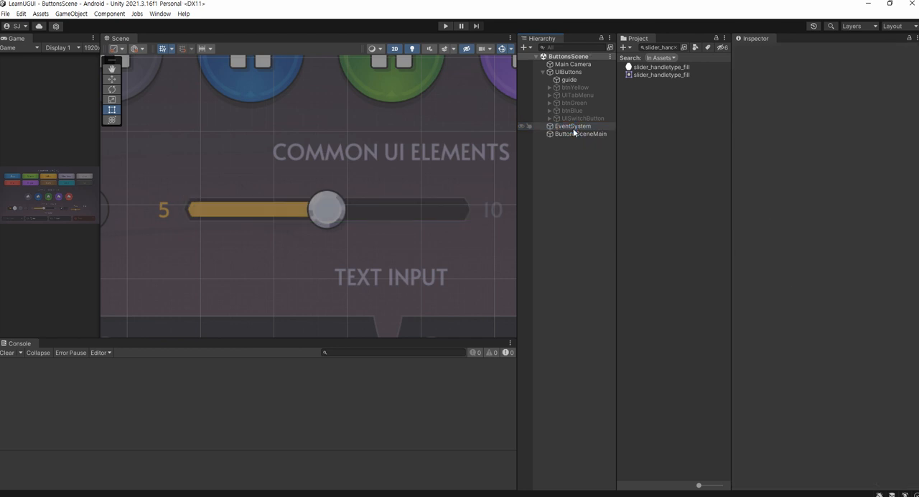
left_click(524, 48)
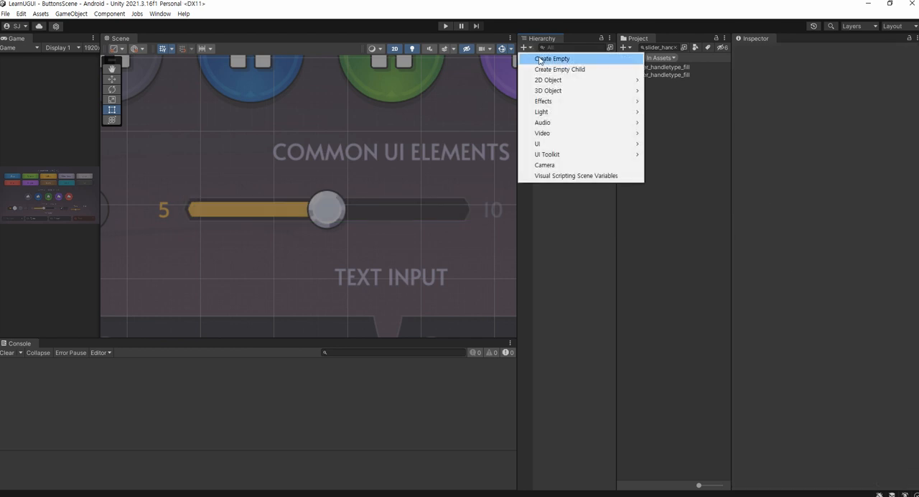
left_click(540, 58)
type("UISlider")
key("Return")
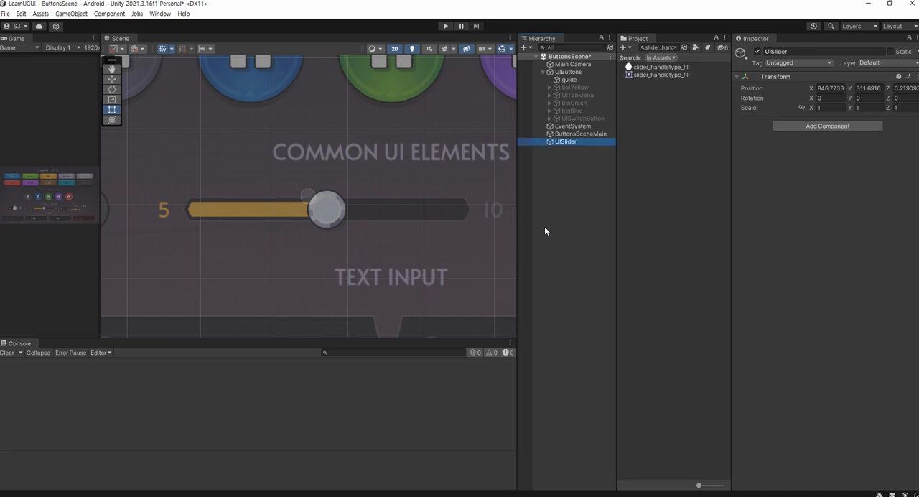
scroll(378, 112, "down", 3)
scroll(335, 188, "up", 8)
key("w")
left_click_drag(313, 184, 330, 198)
key("t")
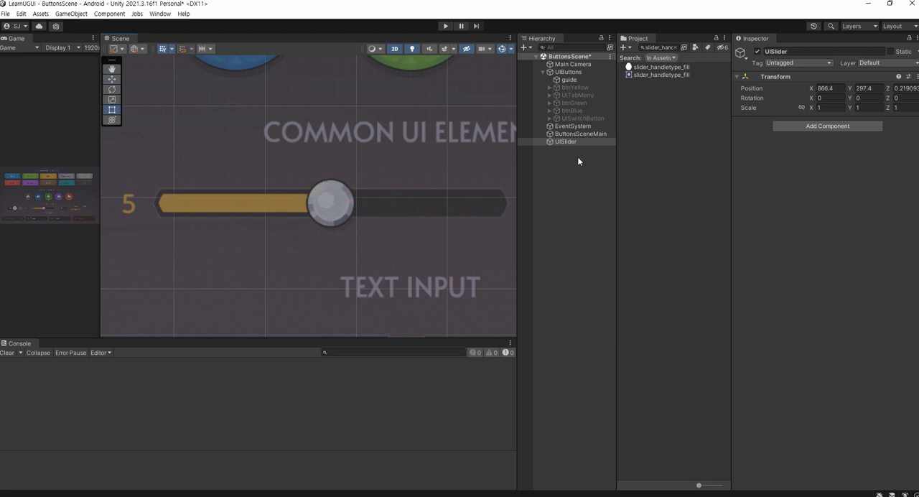
double_click(575, 142)
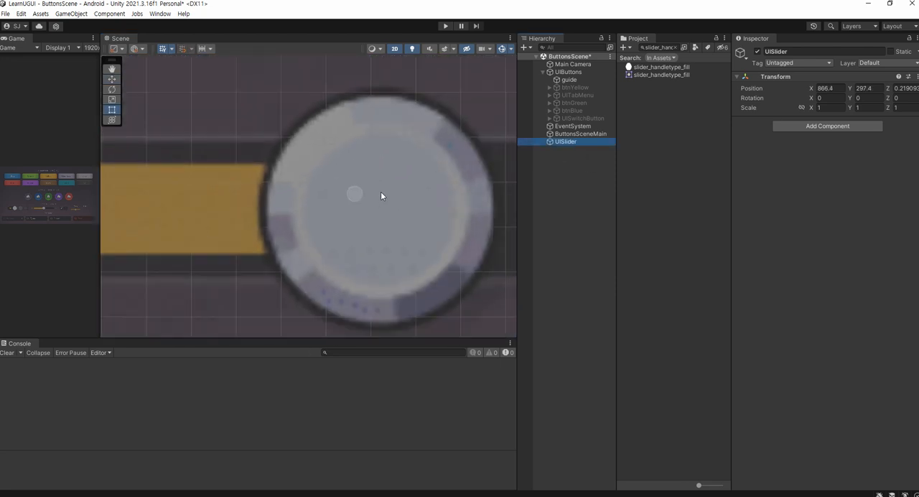
left_click(577, 167)
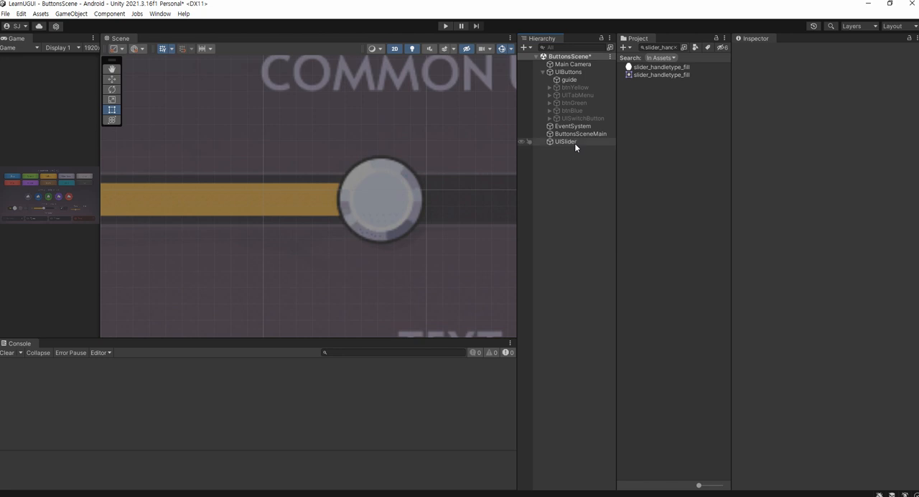
left_click(574, 143)
key("Delete")
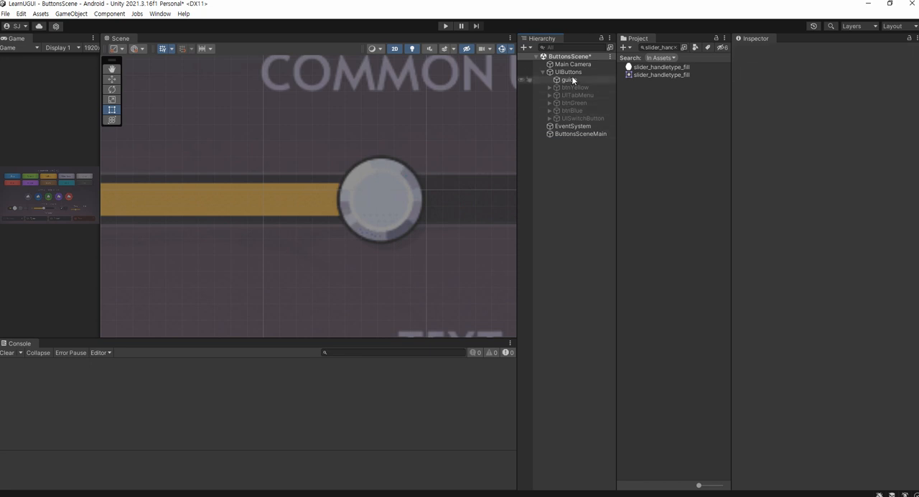
Create an empty child object under UIButtons and name it UISlider
left_click(569, 72)
right_click(573, 72)
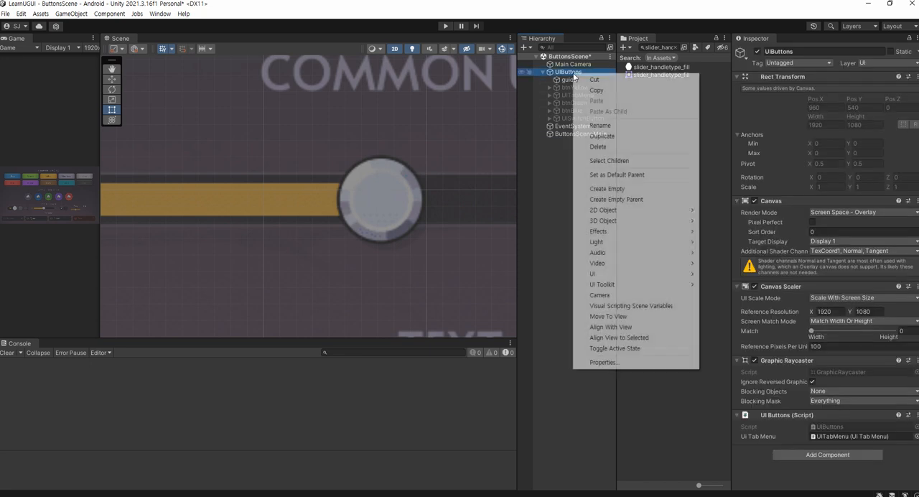
left_click(606, 188)
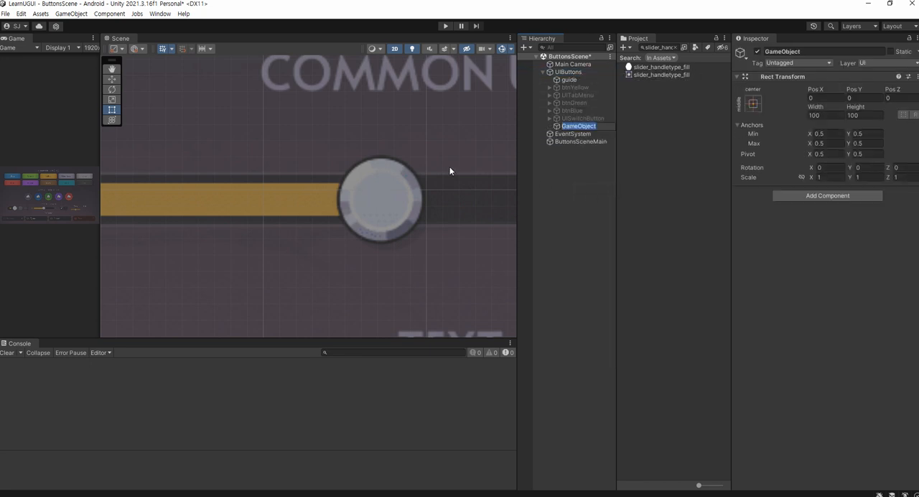
type("UISlider")
key("Return")
Move UISlider over the guide's slider handle, to about X -91.7 and Y -245.4
scroll(465, 160, "down", 8)
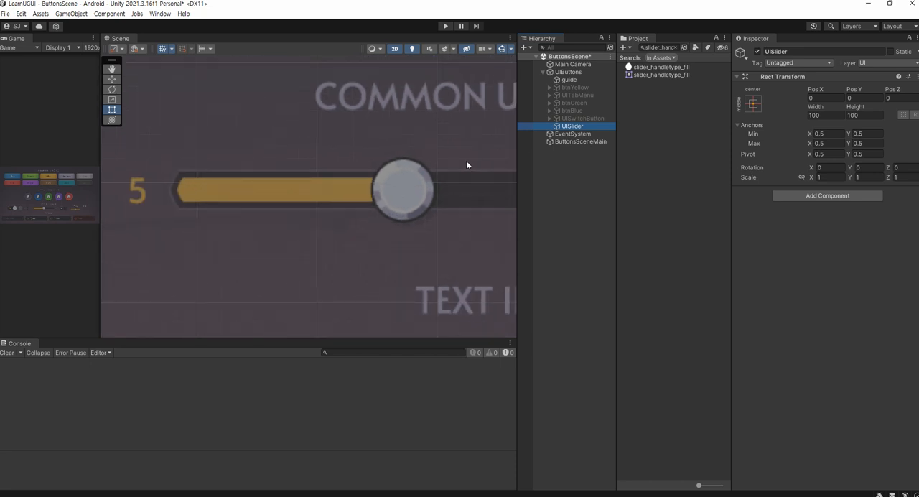
key("w")
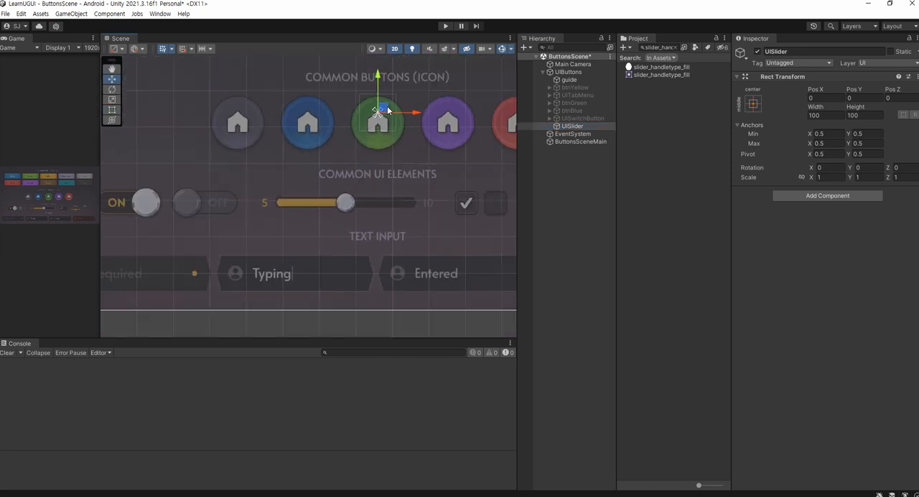
left_click_drag(386, 109, 339, 198)
scroll(337, 204, "up", 5)
key("t")
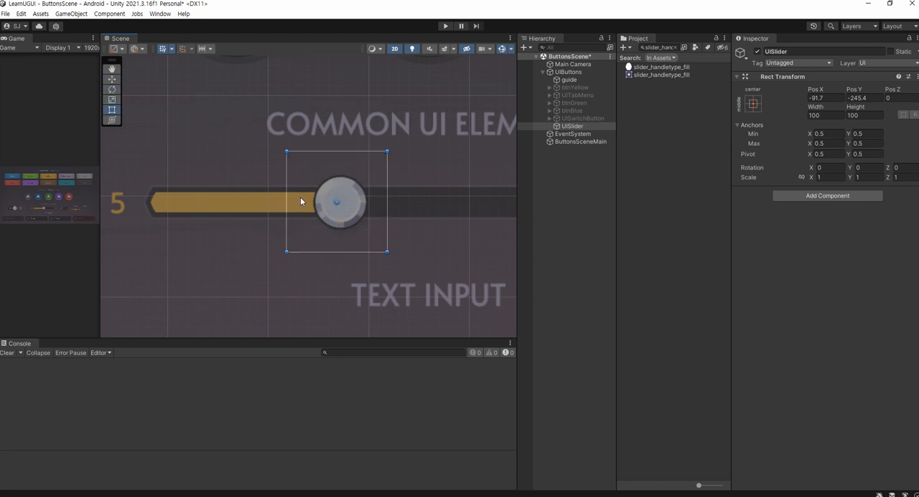
Resize UISlider to match the guide's slider bar, about 390 wide and 33 high, and save the scene
left_click_drag(286, 203, 146, 215)
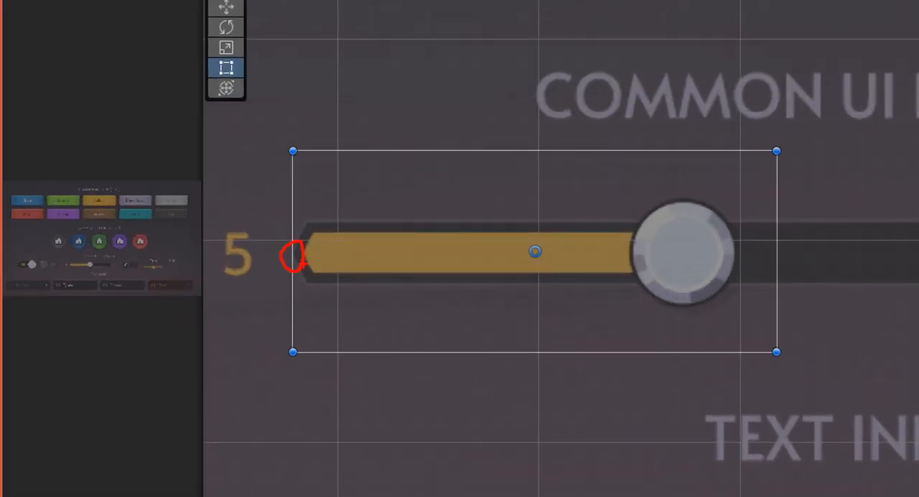
scroll(362, 263, "down", 5)
middle_click_drag(689, 263, 523, 259)
left_click_drag(538, 250, 627, 243)
left_click_drag(312, 198, 385, 205)
middle_click_drag(183, 209, 298, 173)
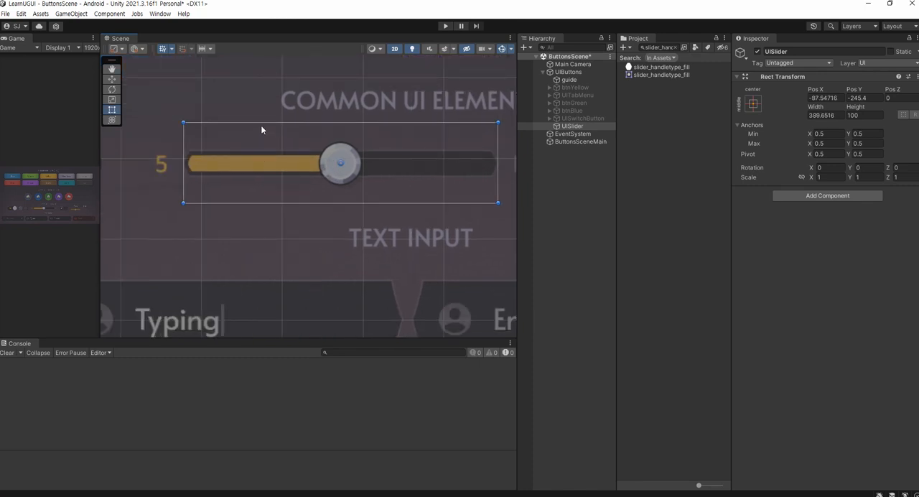
left_click_drag(260, 123, 260, 149)
left_click_drag(276, 205, 280, 178)
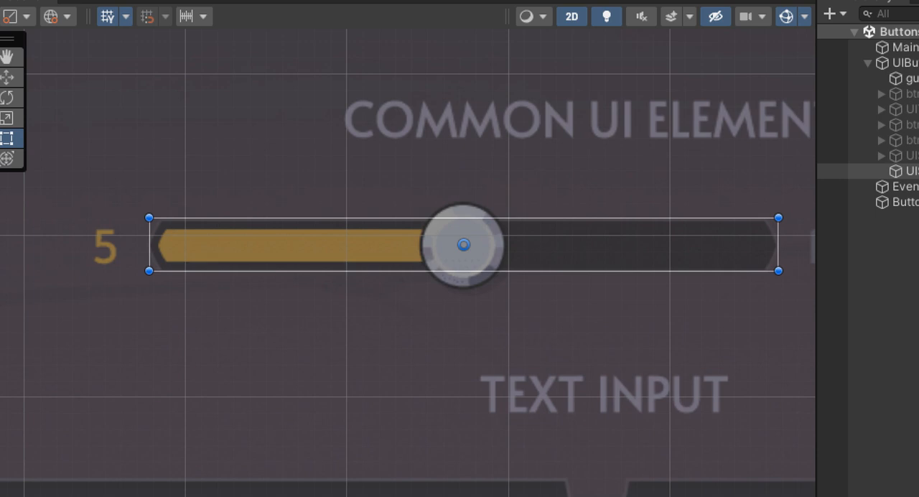
key("ctrl+s")
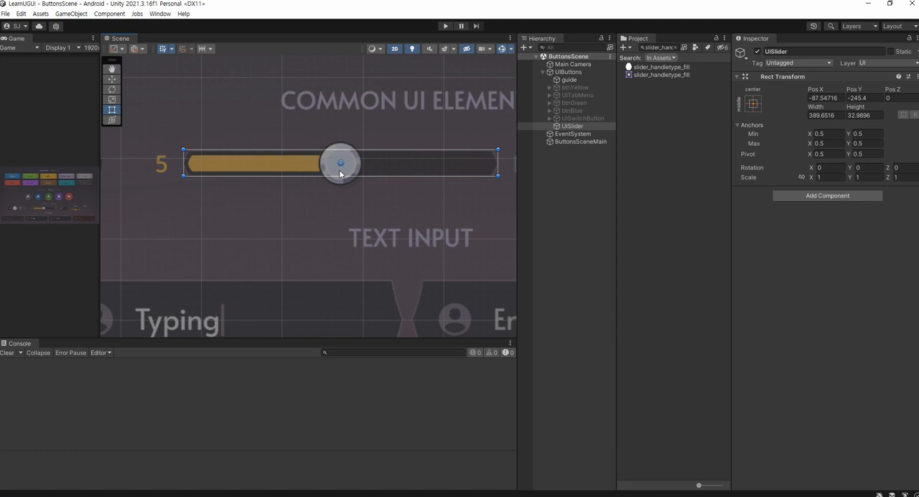
Add an Image component to UISlider
left_click(799, 195)
type("image")
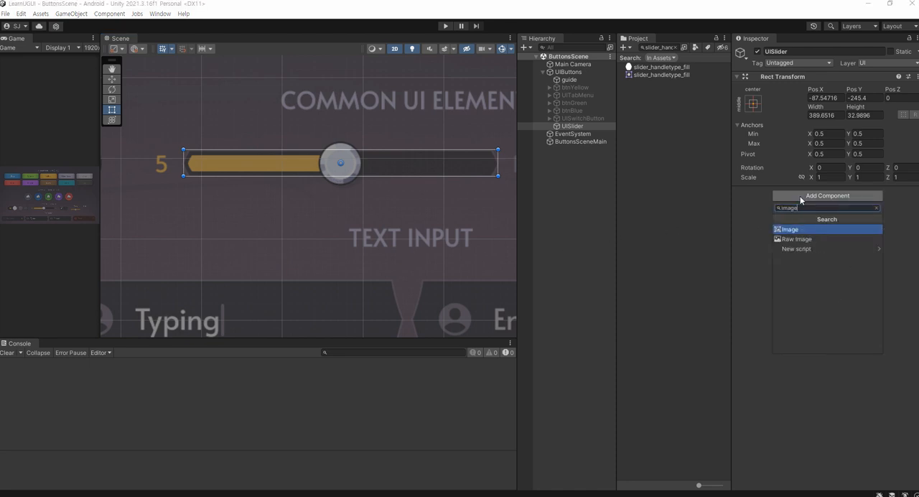
key("Return")
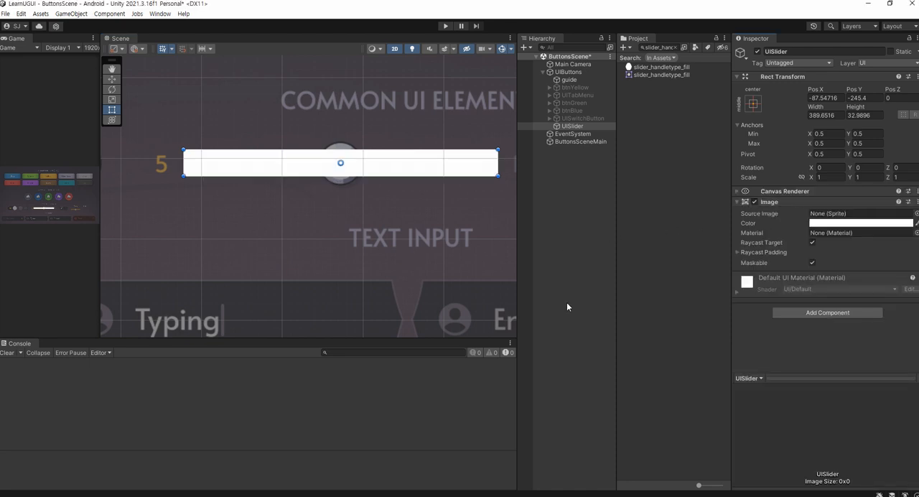
Copy the sprite name slider_handletype_frame from the Notepad notes and search the project assets for it
key("alt+Tab")
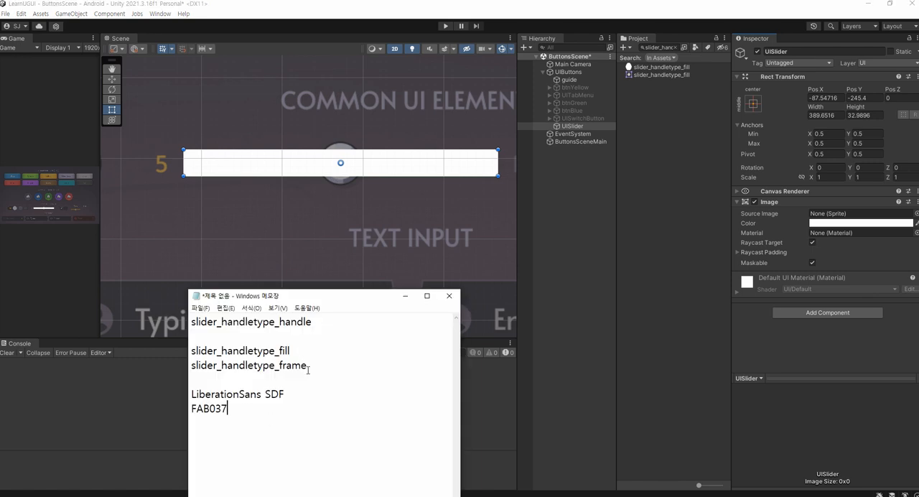
left_click_drag(308, 366, 155, 365)
key("ctrl+c")
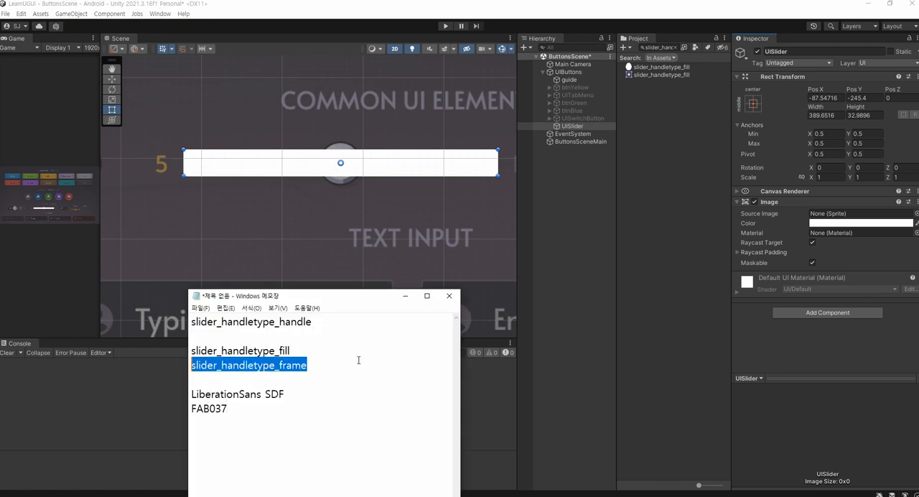
left_click(657, 48)
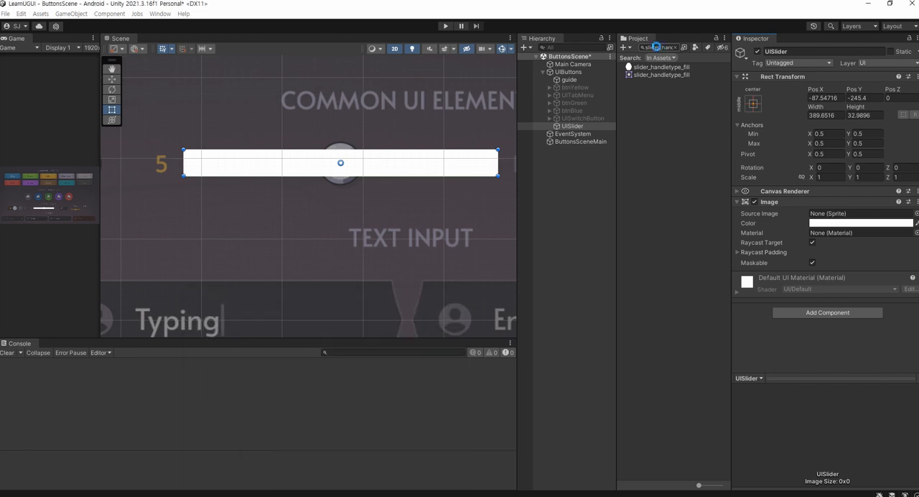
key("ctrl+v")
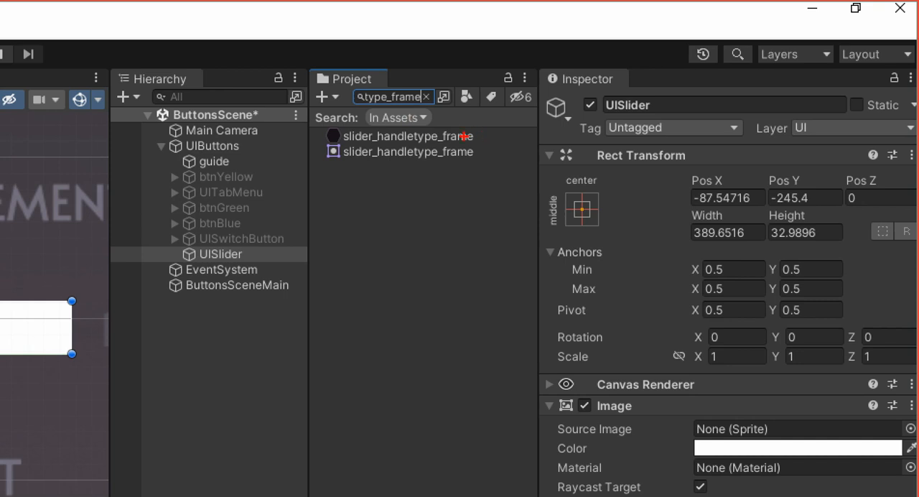
Assign the slider_handletype_frame sprite as the source image of UISlider's Image component
mouse_move(475, 136)
left_mouse_down()
mouse_move(614, 267)
mouse_move(700, 396)
mouse_move(704, 419)
left_mouse_up()
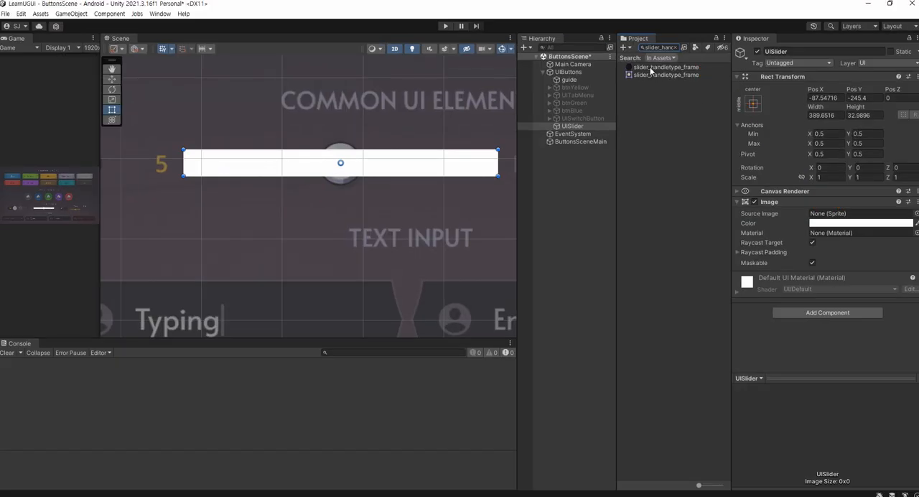
left_click_drag(402, 137, 706, 438)
left_click_drag(813, 216, 814, 217)
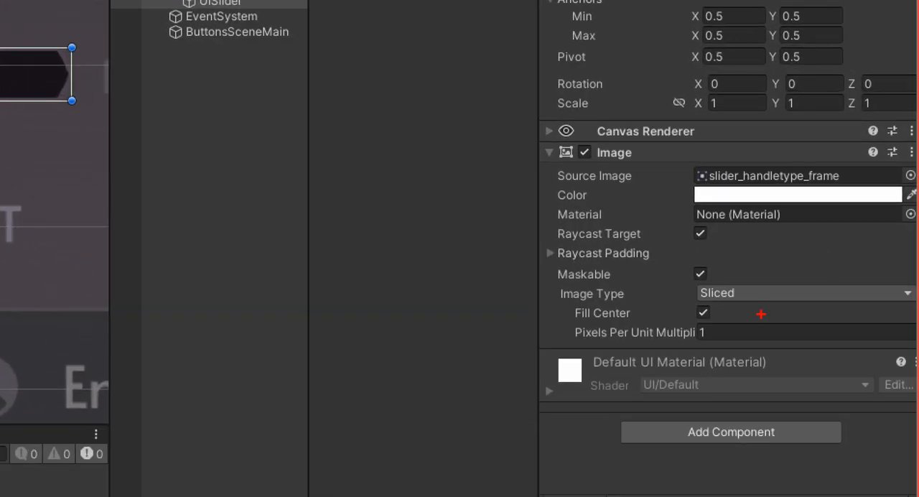
left_click_drag(840, 279, 807, 273)
mouse_move(691, 295)
left_mouse_down()
mouse_move(761, 288)
mouse_move(762, 303)
left_mouse_up()
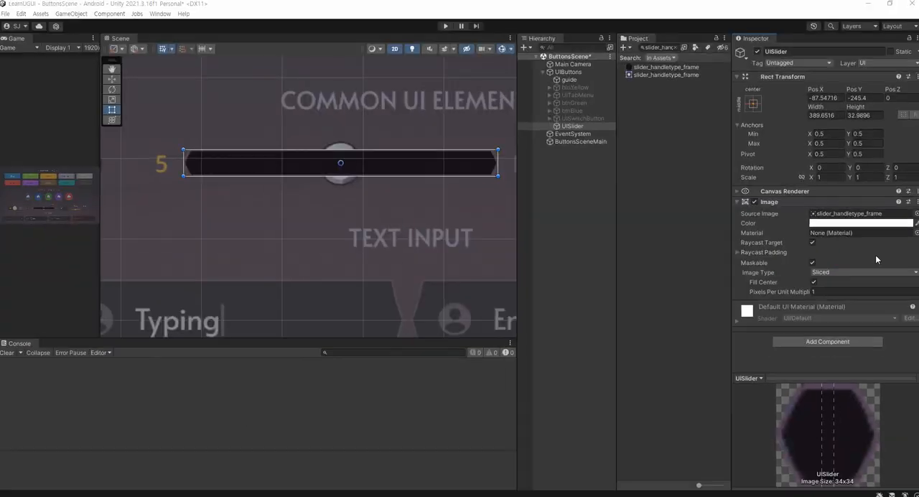
Set UISlider's image type to Simple and apply the sprite's native size
left_click(846, 273)
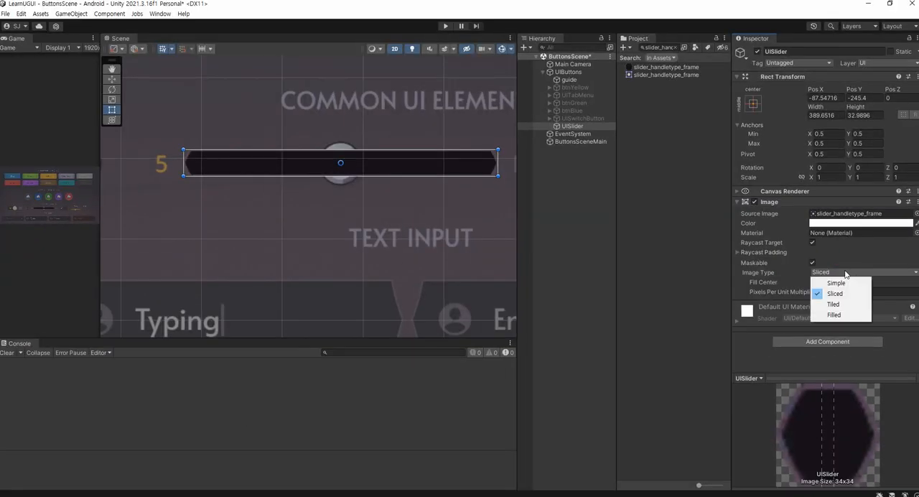
left_click(836, 281)
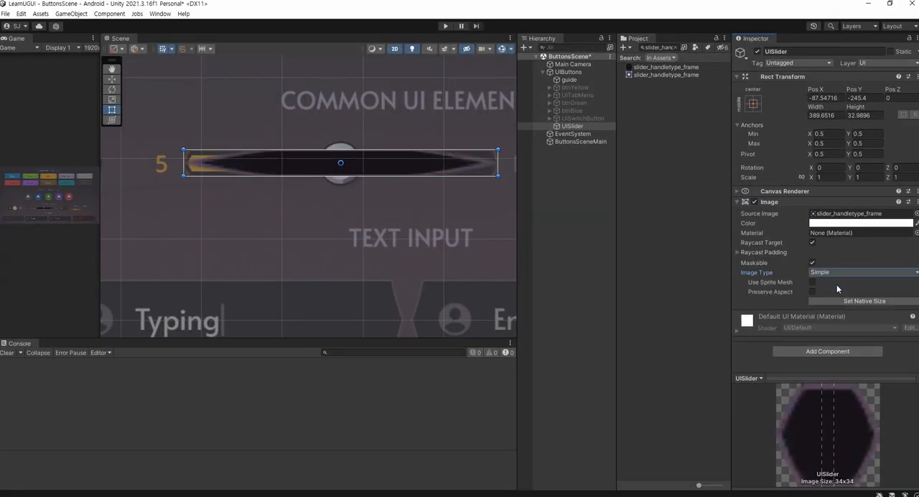
left_click(829, 302)
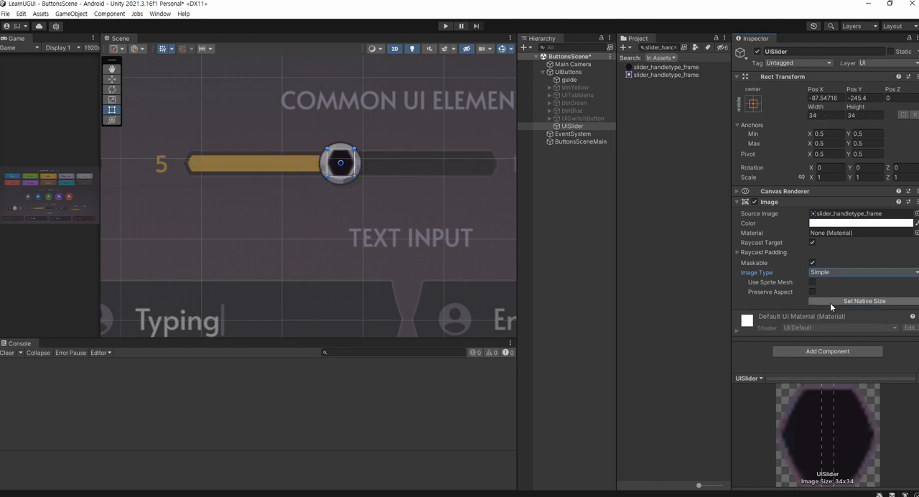
Set UISlider's image type back to Sliced, widen it symmetrically to about 388 along the guide's bar, and save the scene
left_click(830, 272)
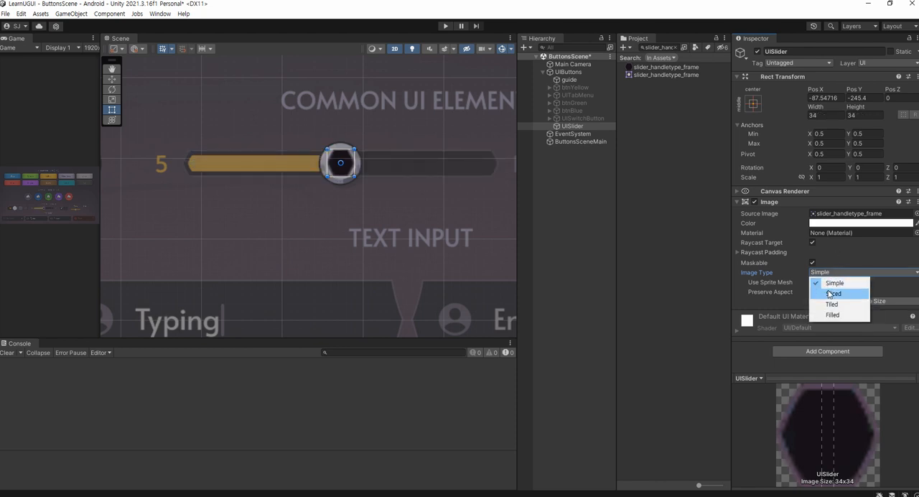
left_click(831, 293)
left_click_drag(354, 162, 496, 165, "alt")
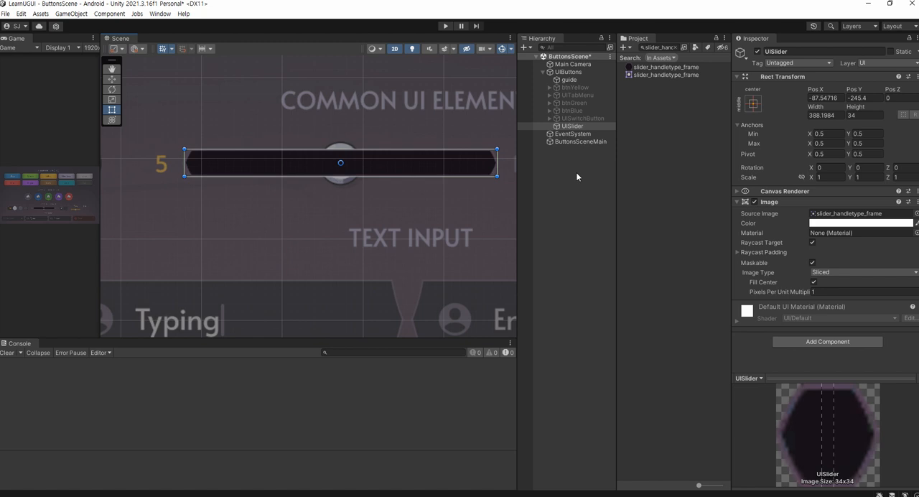
left_click(575, 171)
key("ctrl+s")
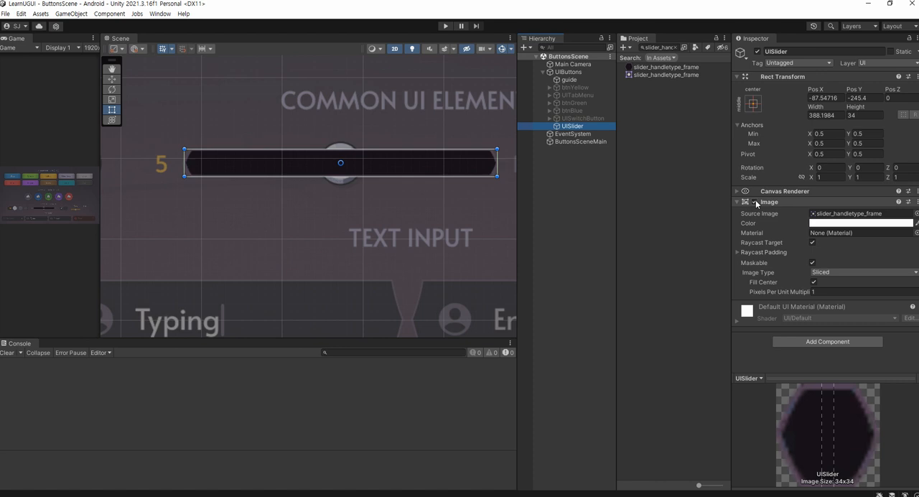
Disable UISlider's Image component and create an empty child object named fill_area under UISlider
left_click(754, 202)
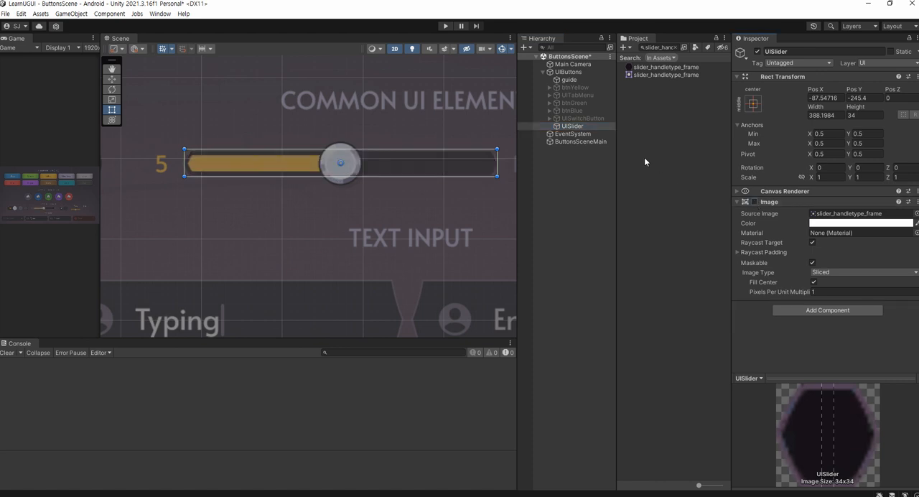
right_click(581, 126)
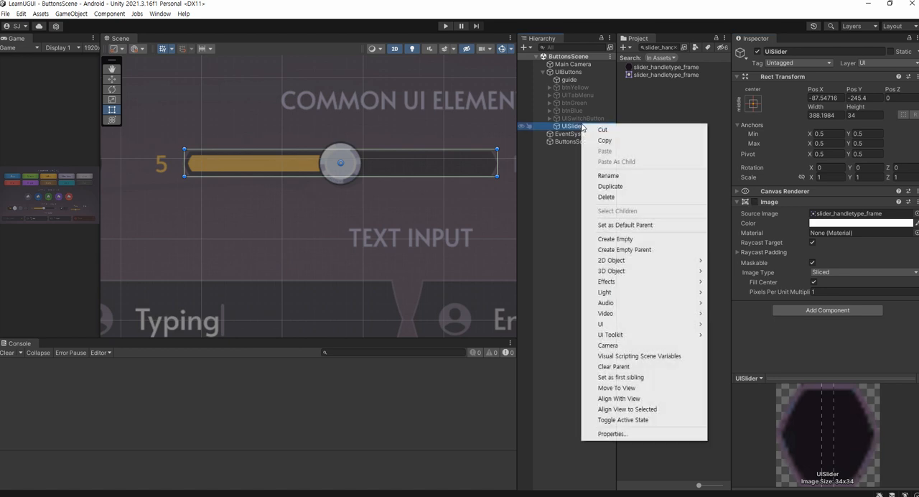
left_click(612, 239)
type("fill_area")
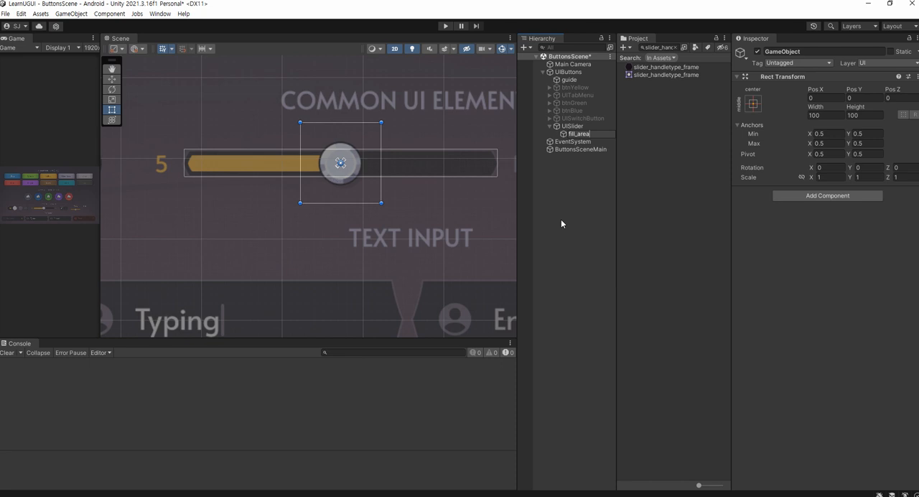
key("Return")
Resize fill_area to about 378 wide and 20 high so it fits the guide's fill track, and save the scene
scroll(333, 132, "up", 4)
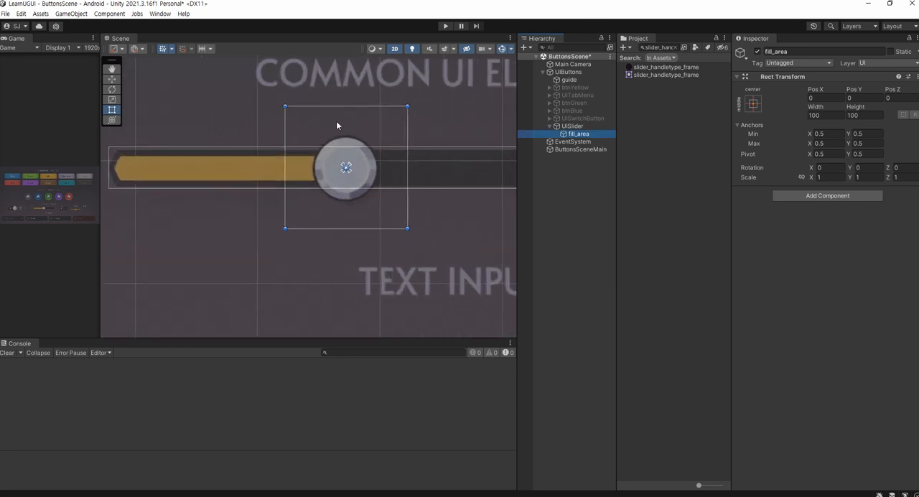
left_click_drag(342, 106, 345, 155)
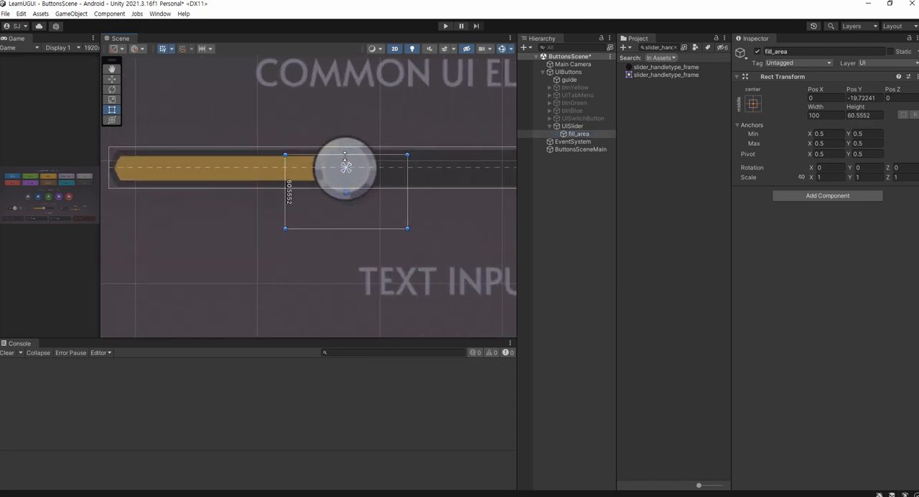
left_click_drag(328, 228, 114, 168)
middle_click_drag(475, 189, 300, 201)
left_click_drag(234, 178, 403, 184)
middle_click_drag(218, 185, 498, 173)
scroll(247, 187, "up", 5)
scroll(197, 159, "up", 5)
middle_click_drag(199, 162, 223, 206)
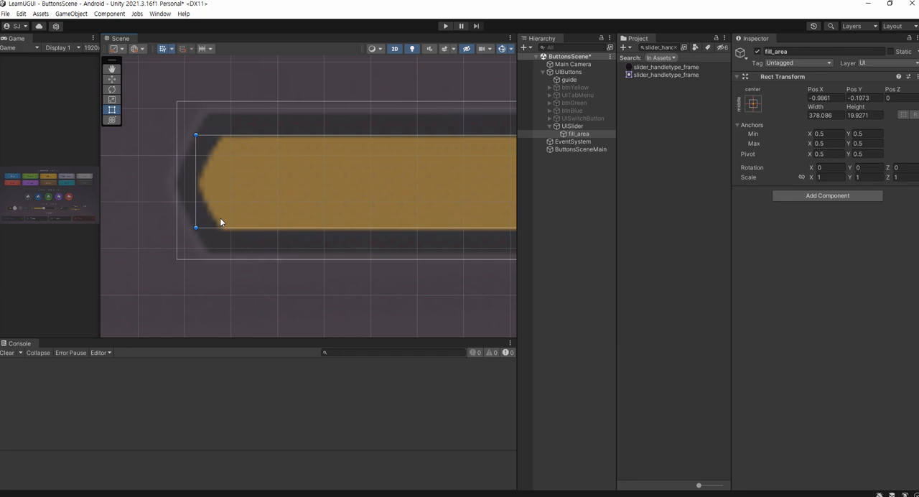
scroll(222, 217, "down", 5)
middle_click_drag(430, 167, 290, 182)
left_click_drag(193, 203, 364, 205)
scroll(364, 205, "down", 8)
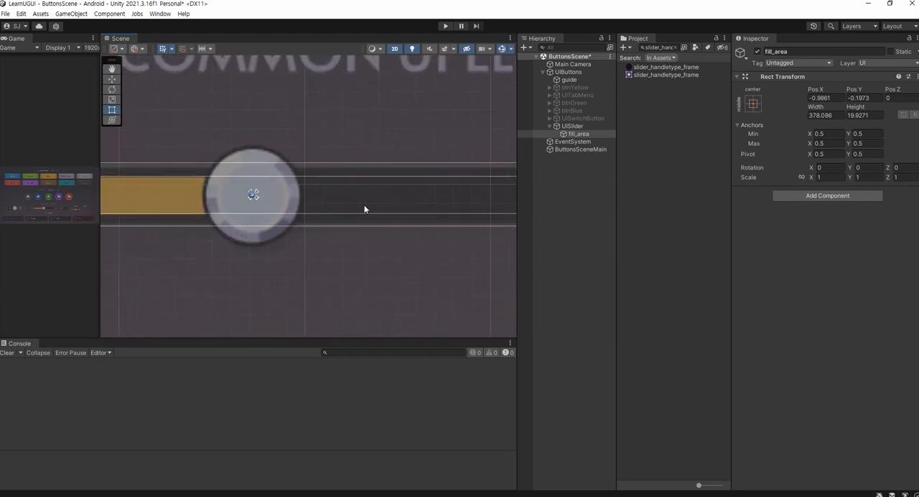
middle_click_drag(266, 199, 315, 184)
scroll(317, 184, "down", 8)
key("ctrl+s")
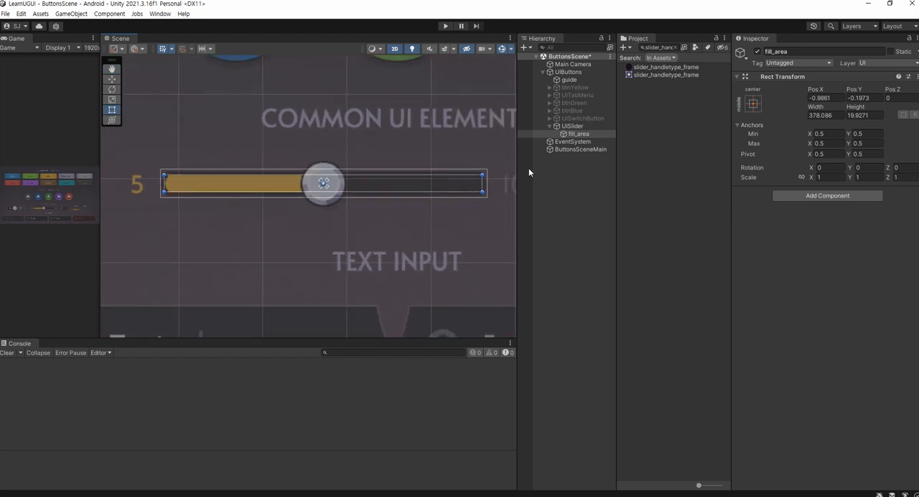
Create a UI Image named fill as a child of fill_area
right_click(582, 134)
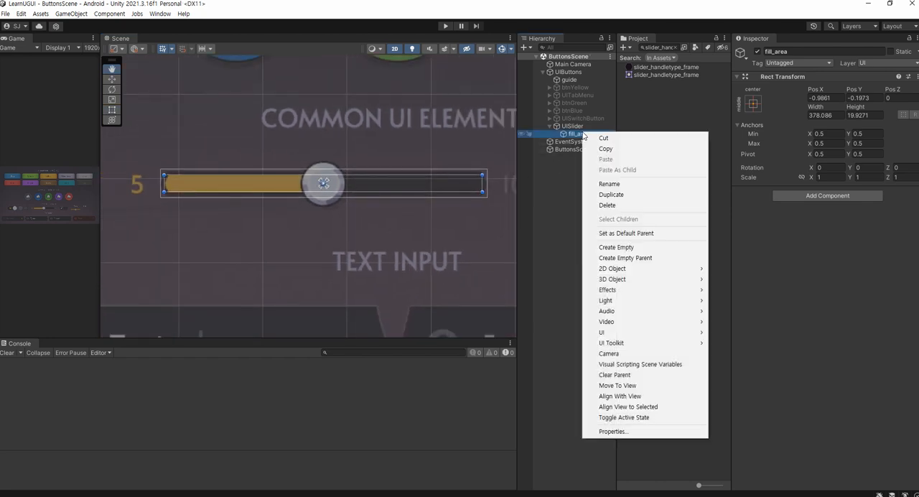
mouse_move(617, 333)
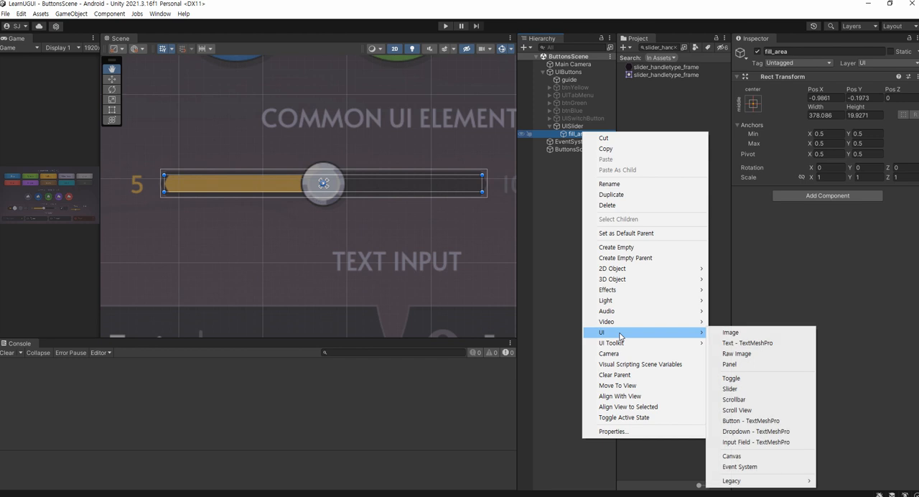
left_click(722, 330)
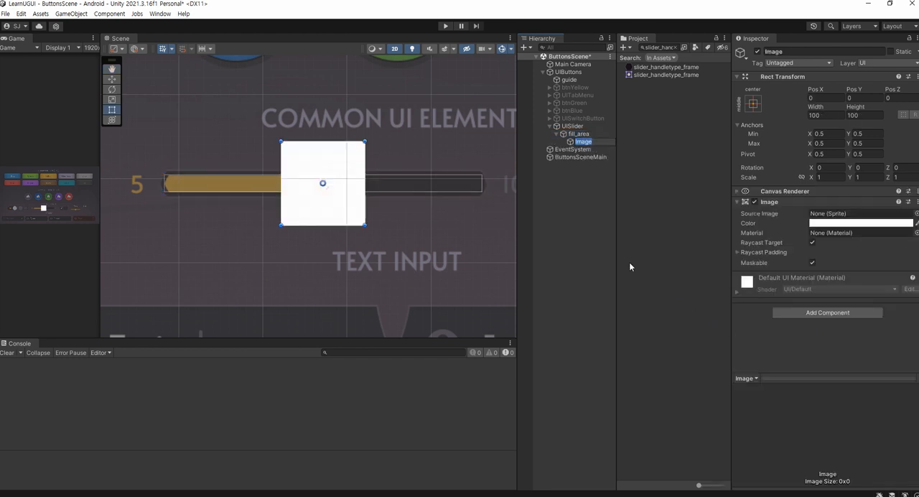
type("fill")
key("Return")
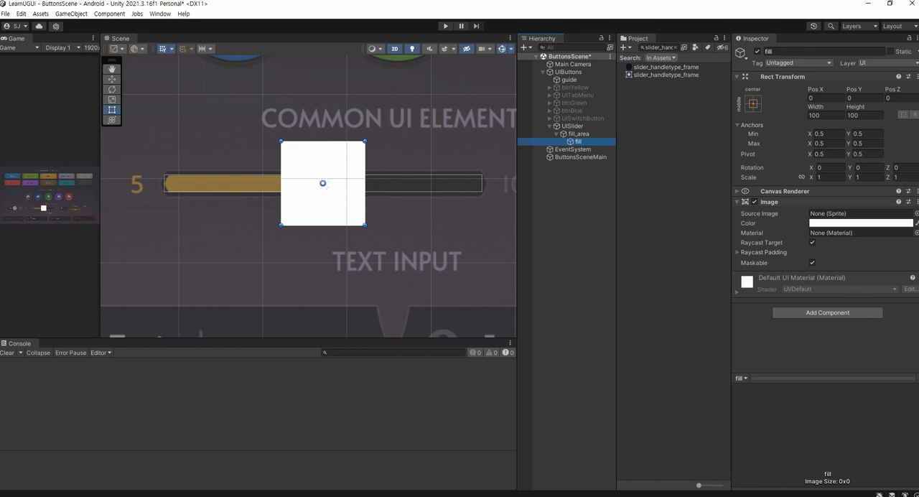
Find the slider_handletype_fill sprite in the project using its name from the Notepad notes, and assign it as fill's source image
key("alt+Tab")
left_click_drag(292, 350, 146, 358)
key("ctrl+c")
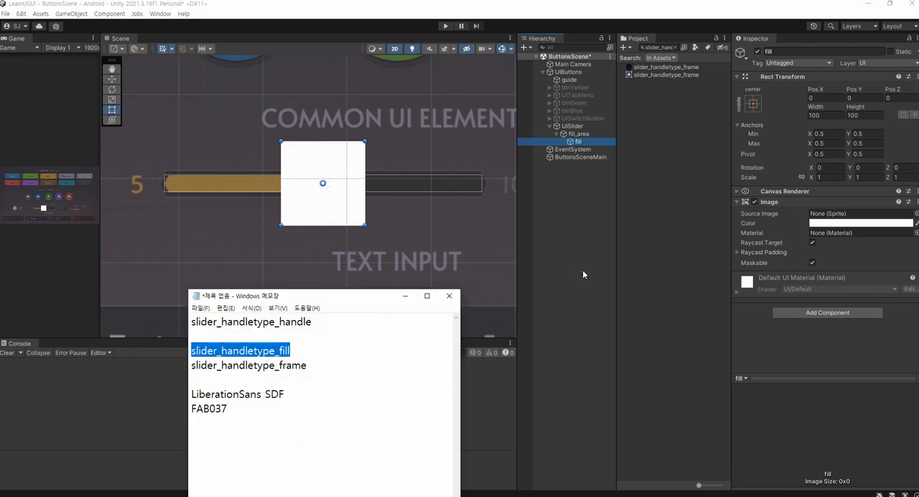
left_click(661, 47)
key("ctrl+v")
left_click_drag(669, 66, 850, 219)
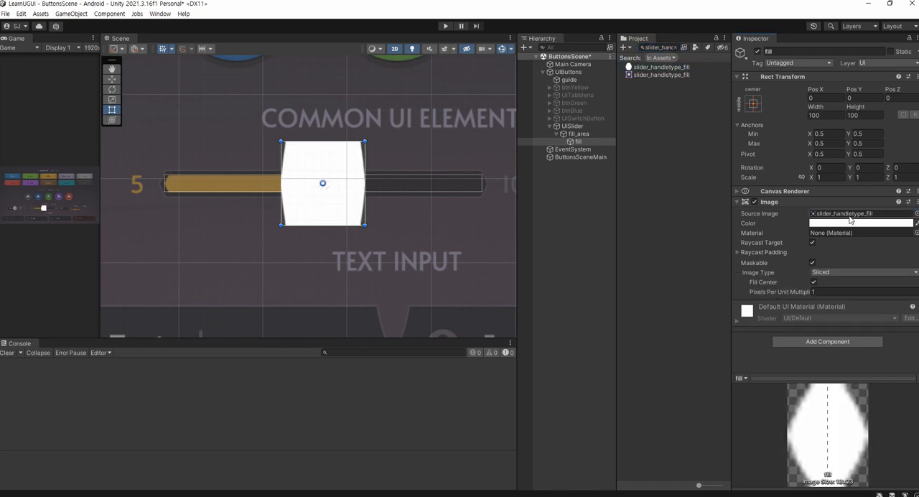
Set fill's image type to Simple and apply the sprite's native size
left_click(834, 272)
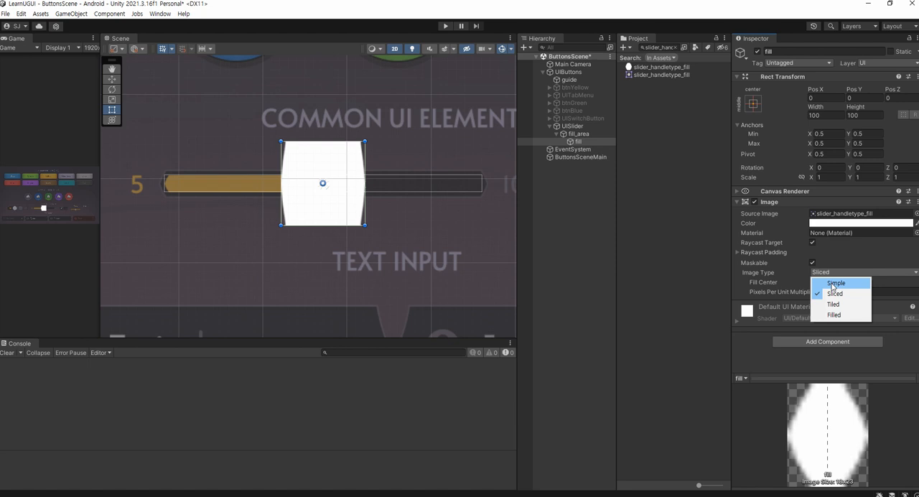
left_click(834, 283)
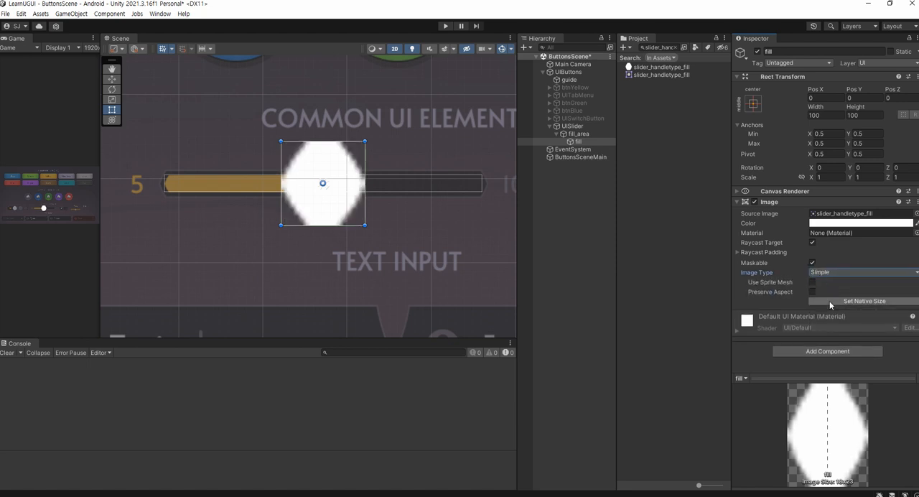
left_click(829, 302)
Apply the vertical stretch anchor preset to fill, also setting its position, so its height follows fill_area
scroll(327, 194, "up", 10)
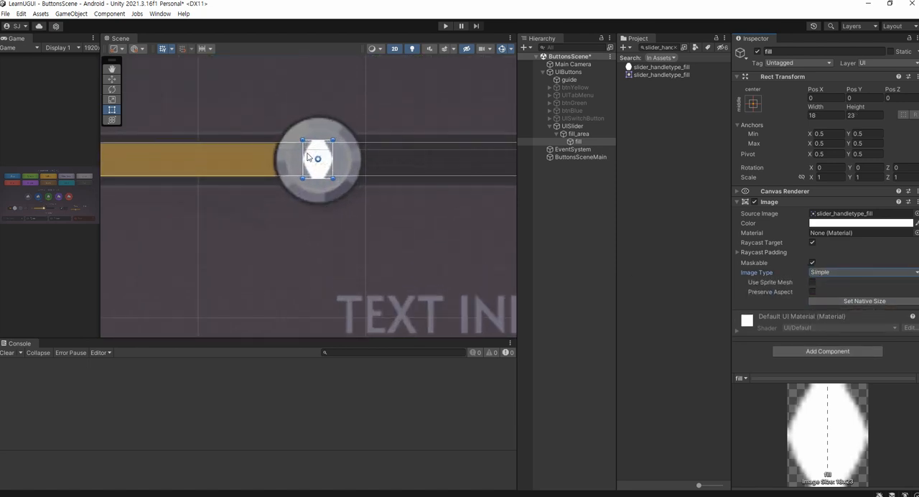
scroll(324, 164, "up", 8)
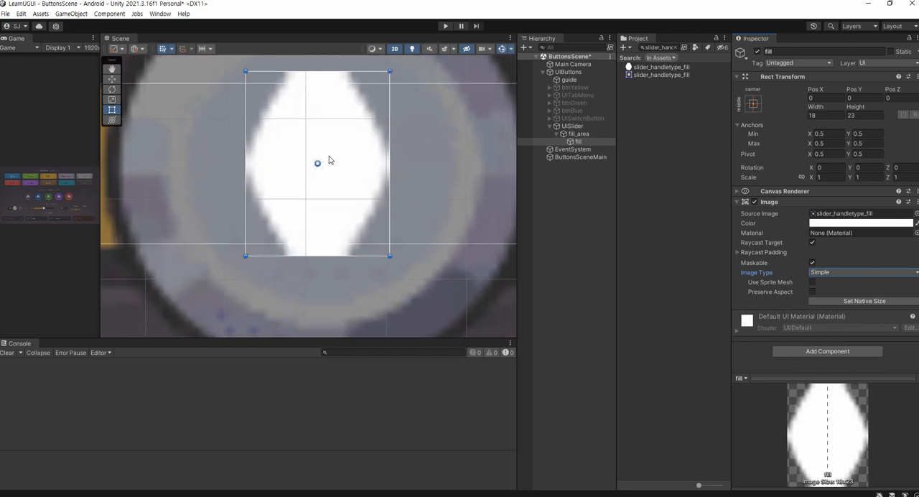
middle_click_drag(328, 158, 331, 206)
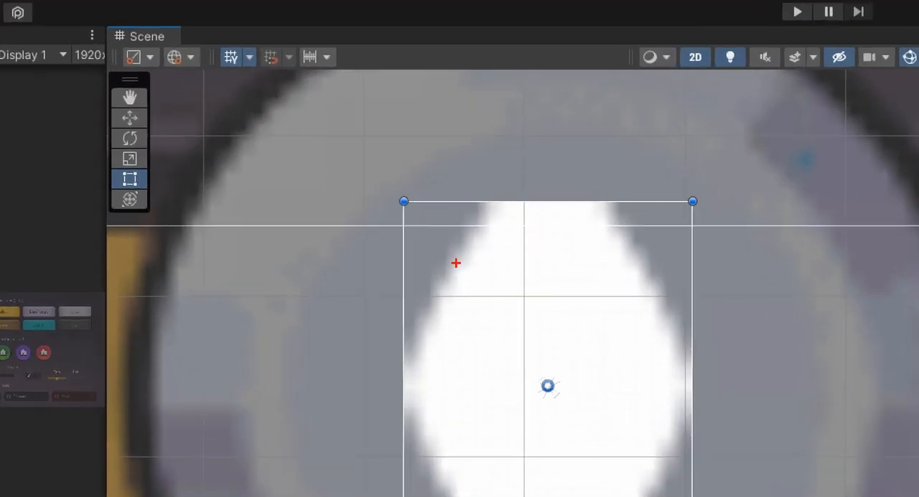
left_click_drag(387, 227, 433, 224)
mouse_move(519, 212)
left_mouse_down()
mouse_move(500, 199)
mouse_move(525, 206)
mouse_move(523, 215)
left_mouse_up()
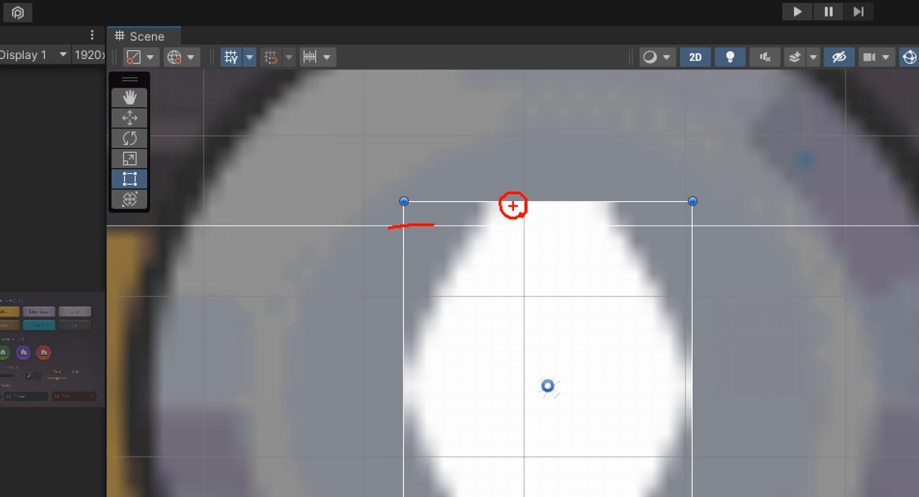
left_click_drag(393, 228, 428, 228)
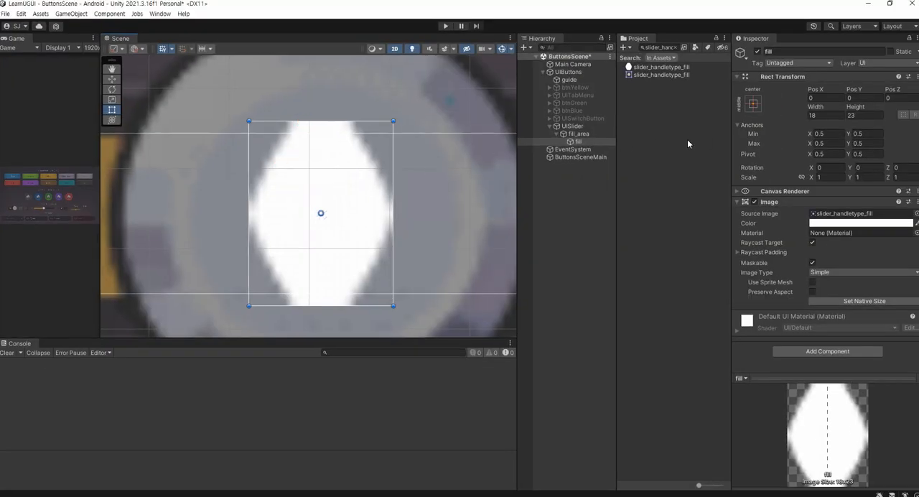
left_click(596, 141)
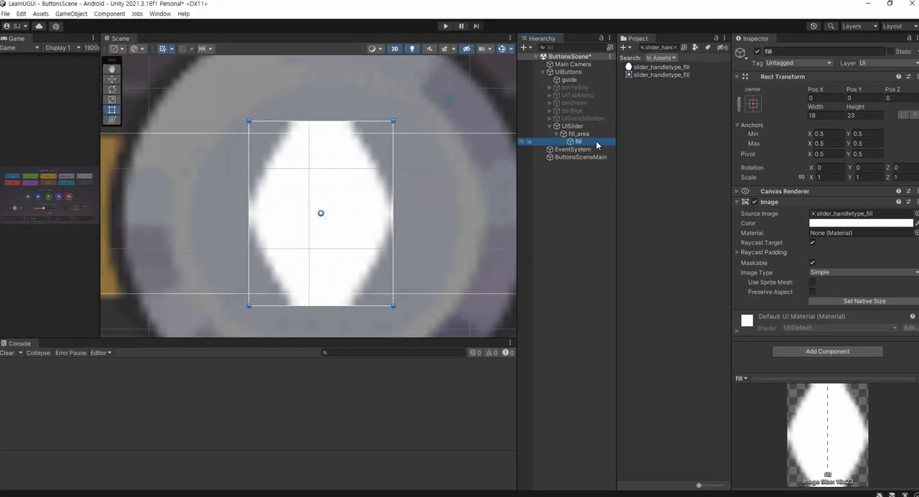
left_click(753, 105)
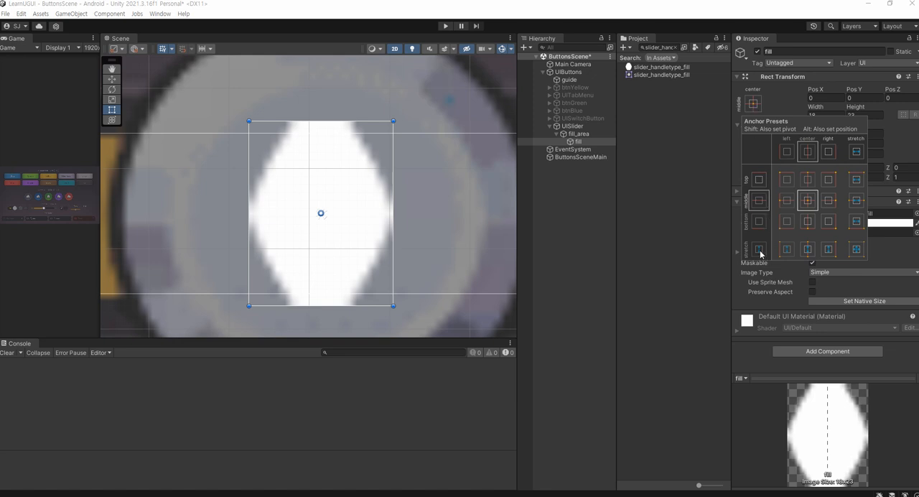
key("alt")
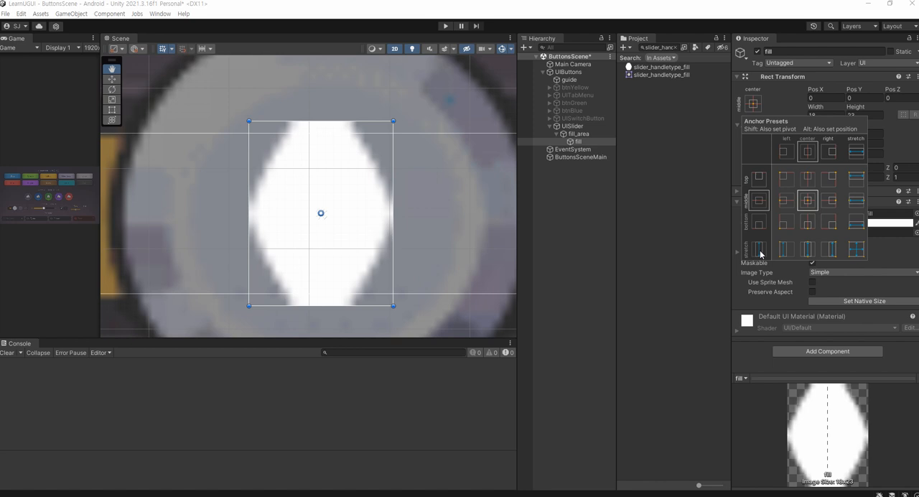
left_click(759, 251, "alt")
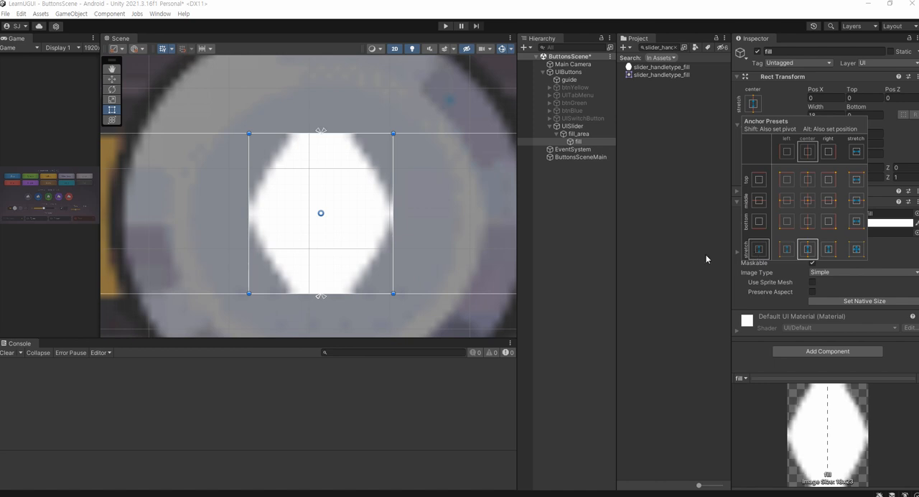
Set the width of the fill object to 0
left_click(581, 142)
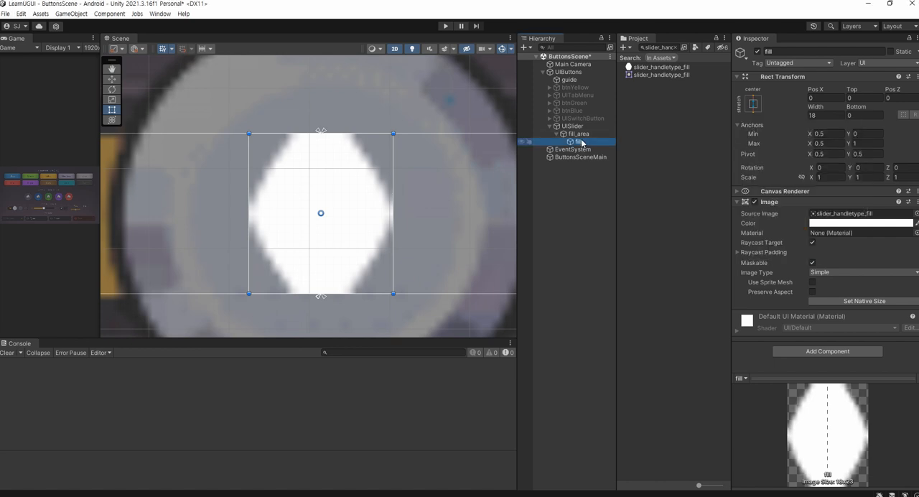
left_click(830, 116)
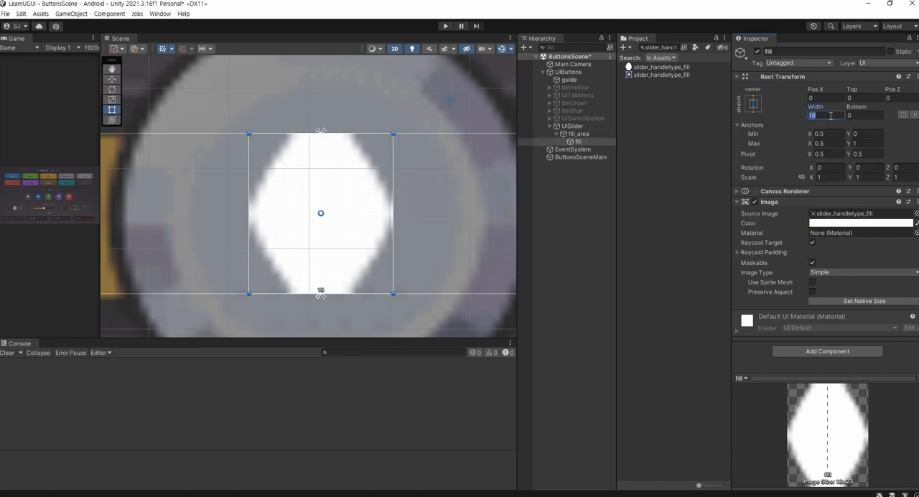
type("0")
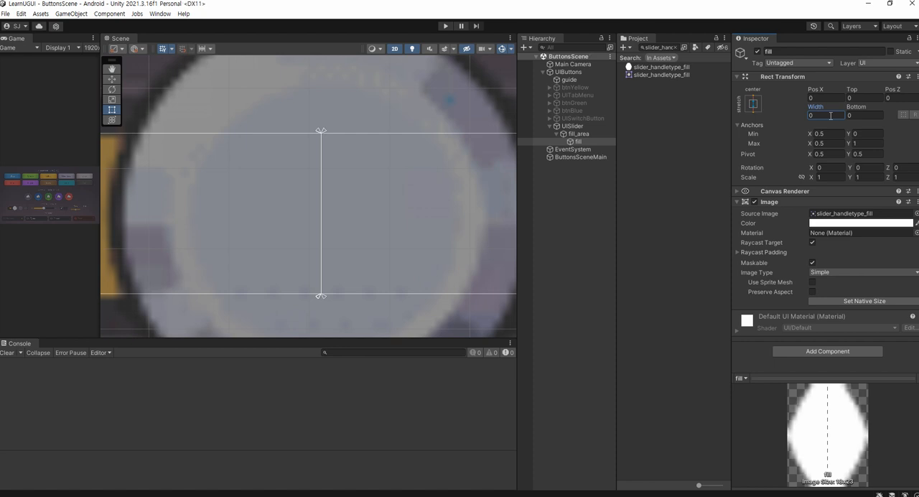
Re-enable the Image component on UISlider so its frame sprite is drawn again
left_click(586, 126)
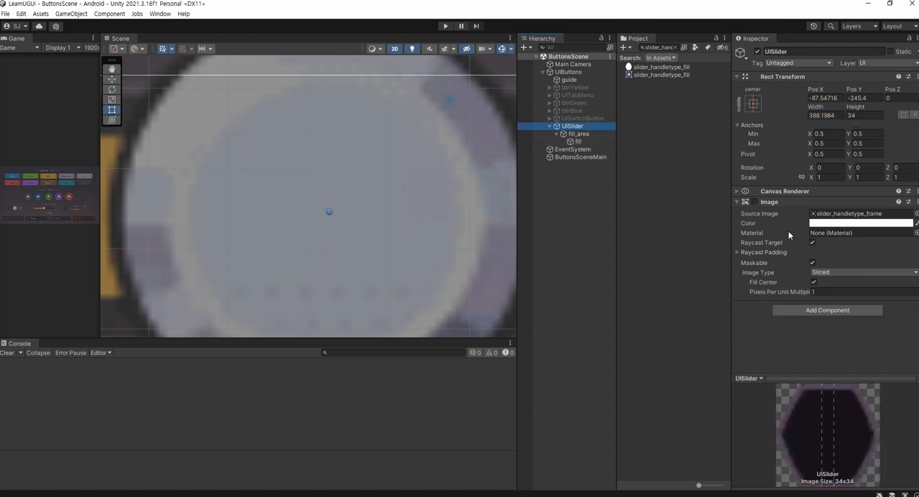
left_click(754, 202)
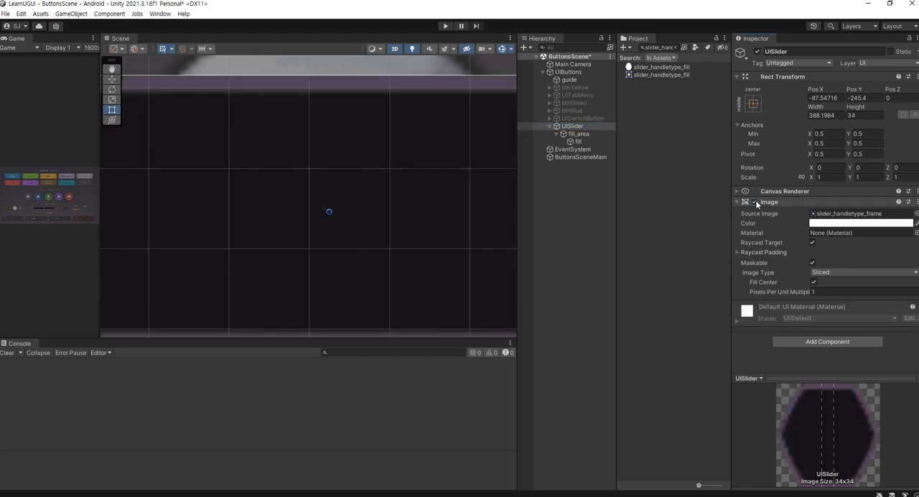
scroll(367, 198, "down", 3)
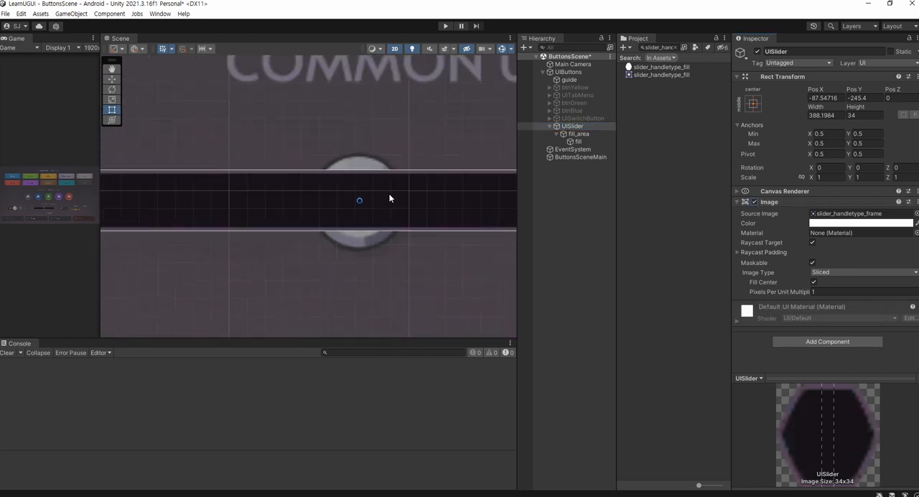
Add a Slider component to UISlider and assign the fill object as its Fill Rect
left_click(802, 343)
type("slider")
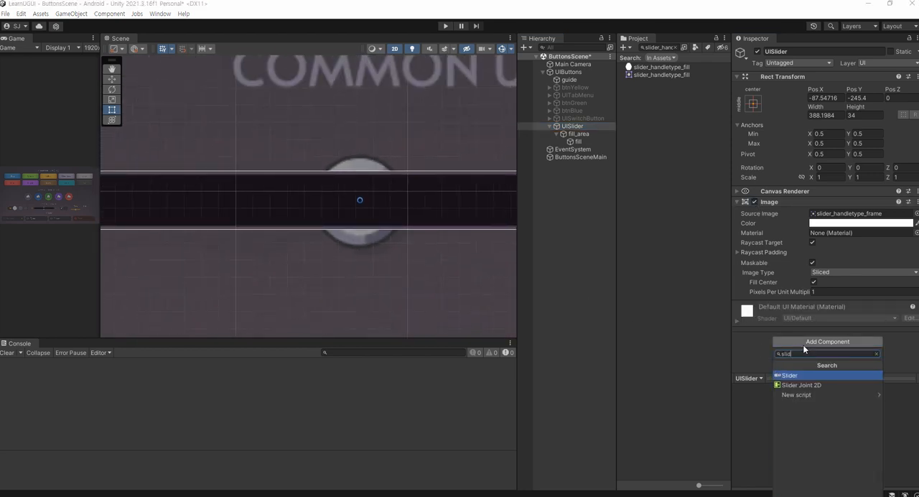
key("Return")
scroll(804, 345, "down", 5)
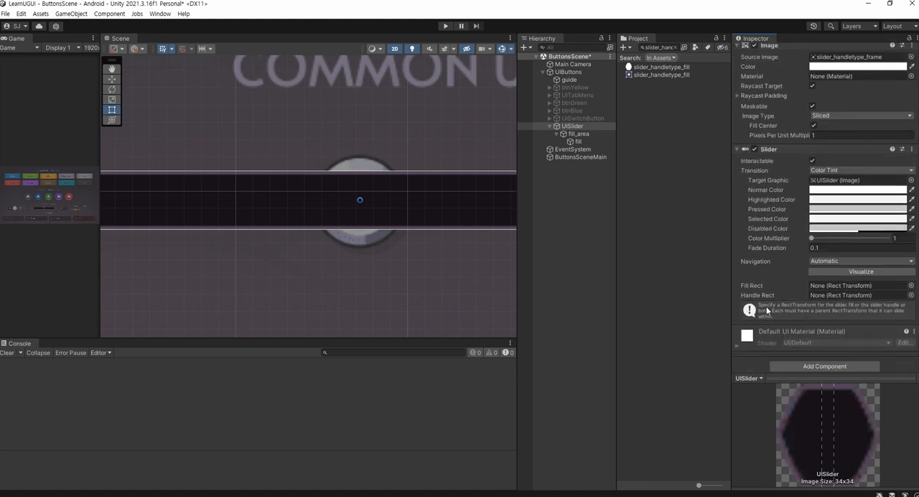
left_click_drag(578, 141, 834, 287)
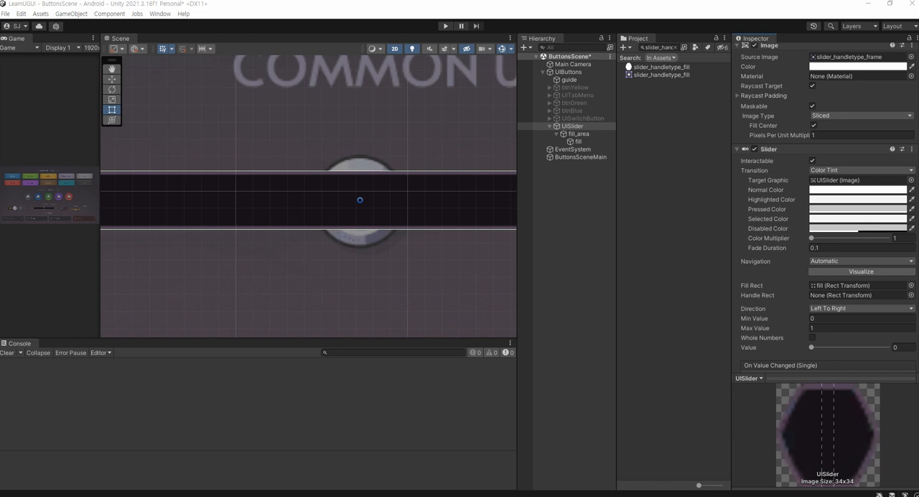
left_click_drag(564, 137, 586, 147)
left_click_drag(796, 299, 915, 295)
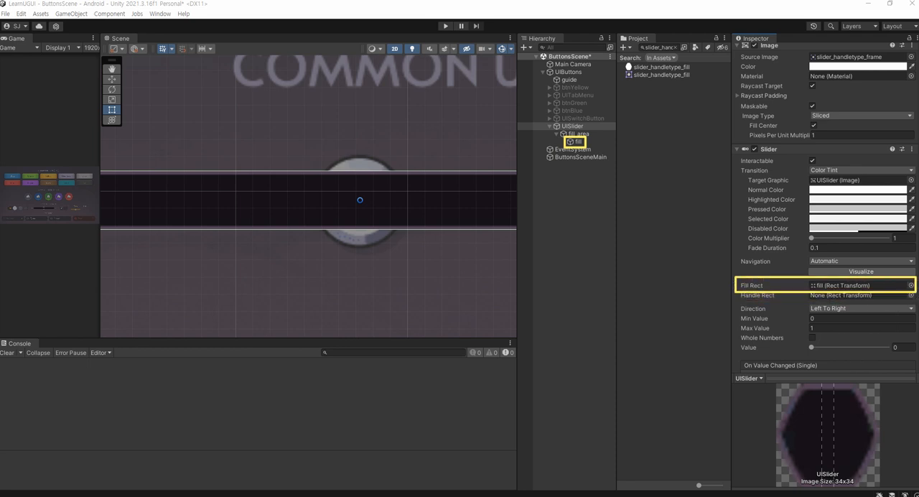
mouse_move(586, 148)
left_mouse_down()
mouse_move(710, 257)
mouse_move(806, 278)
left_mouse_up()
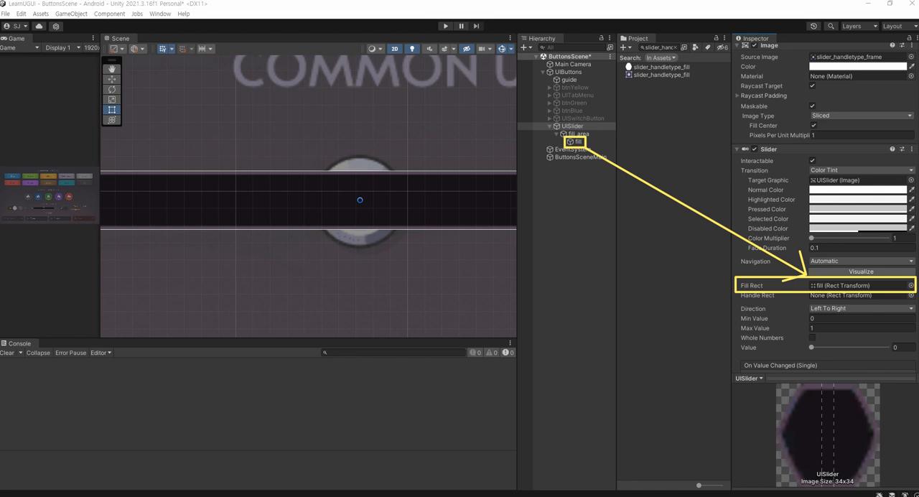
Raise the UISlider's Slider value to 1 so the fill spans the whole bar
left_click_drag(809, 348, 899, 342)
scroll(432, 219, "down", 5)
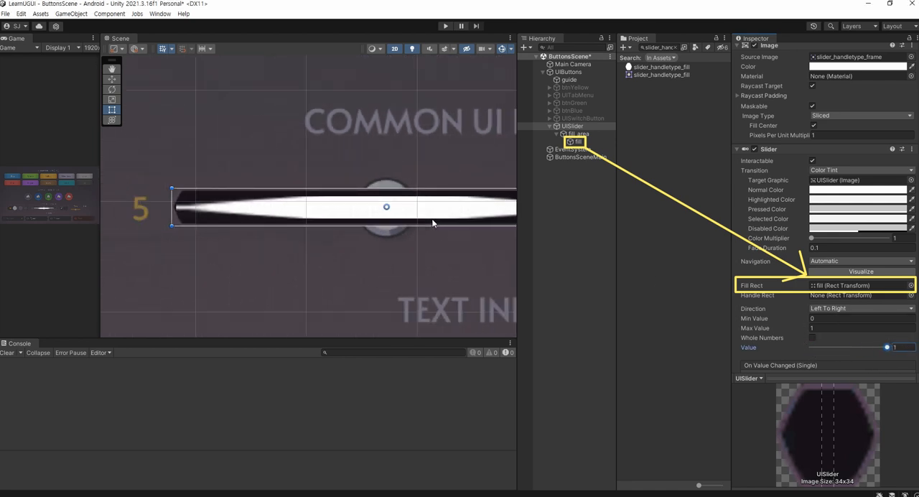
middle_click_drag(303, 225, 348, 214)
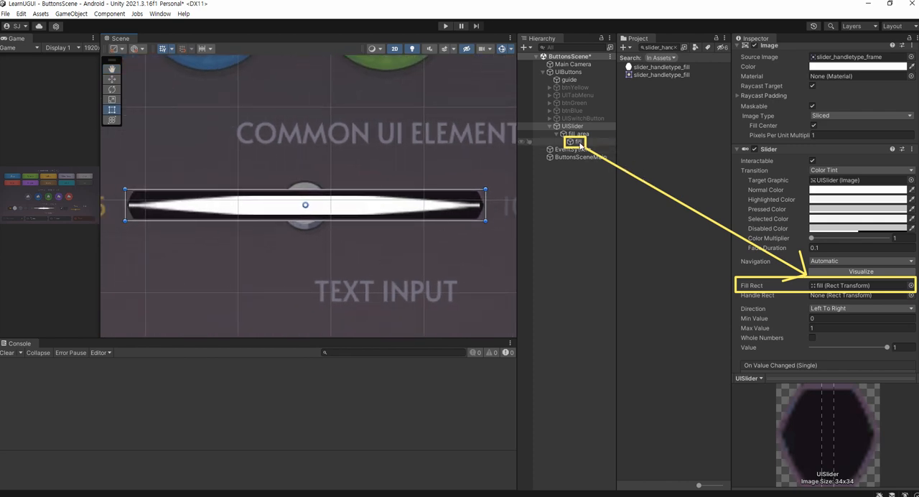
Change the fill object's image type to Sliced
left_click(579, 142)
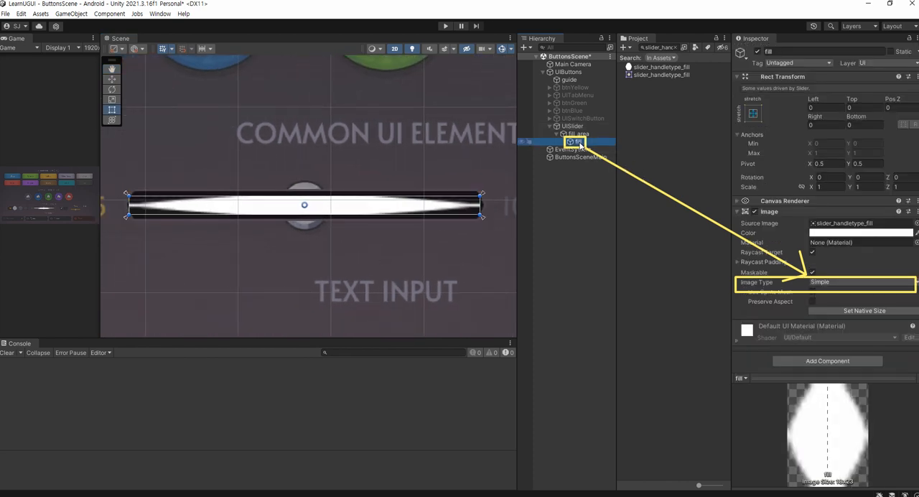
left_click(822, 283)
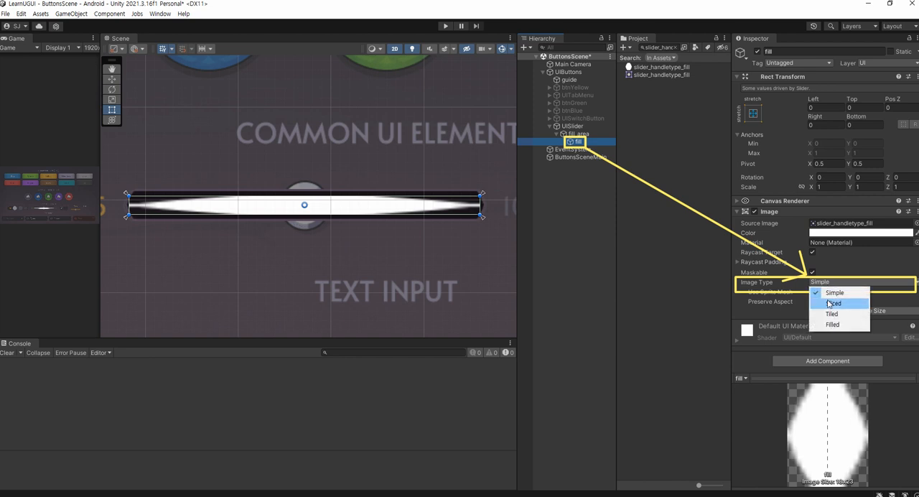
left_click(828, 300)
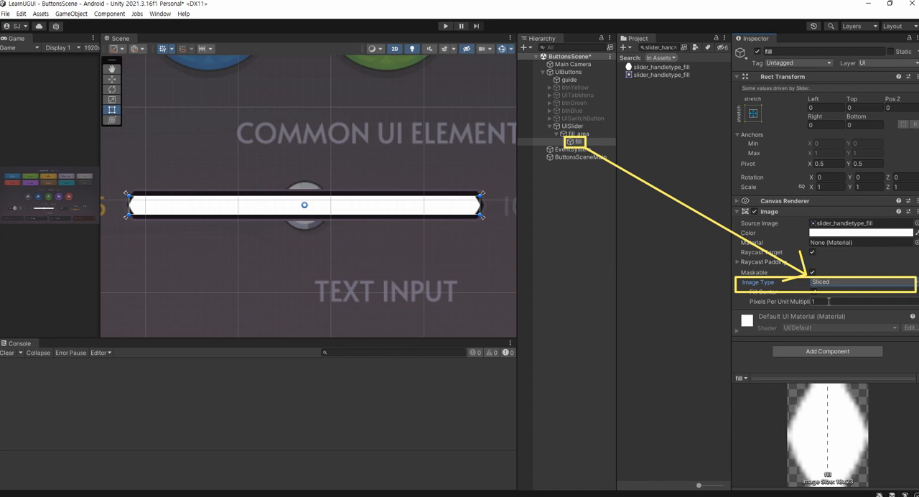
Test the sliced fill by varying UISlider's Slider value, ending at 1
left_click(574, 125)
scroll(805, 328, "down", 5)
scroll(864, 263, "down", 3)
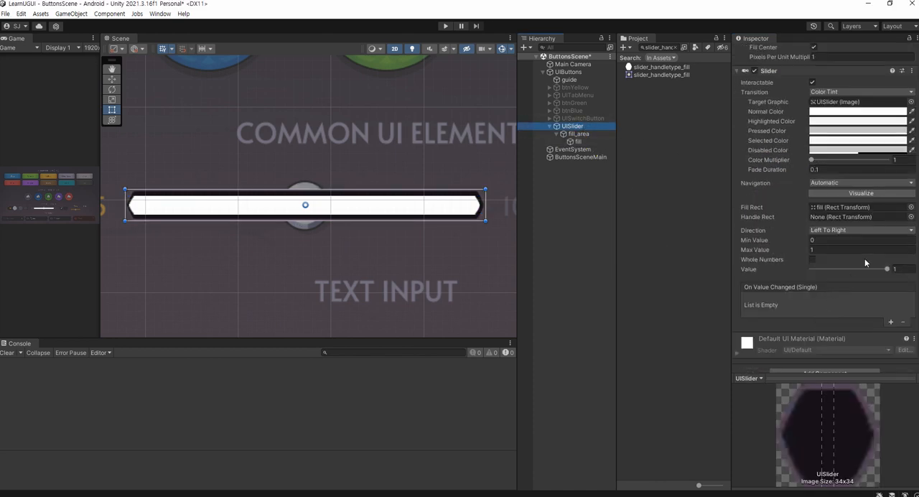
mouse_move(879, 267)
left_mouse_down()
mouse_move(808, 268)
mouse_move(897, 268)
left_mouse_up()
Disable UISlider's Image component to compare the fill's tip with the guide underneath
scroll(302, 208, "up", 6)
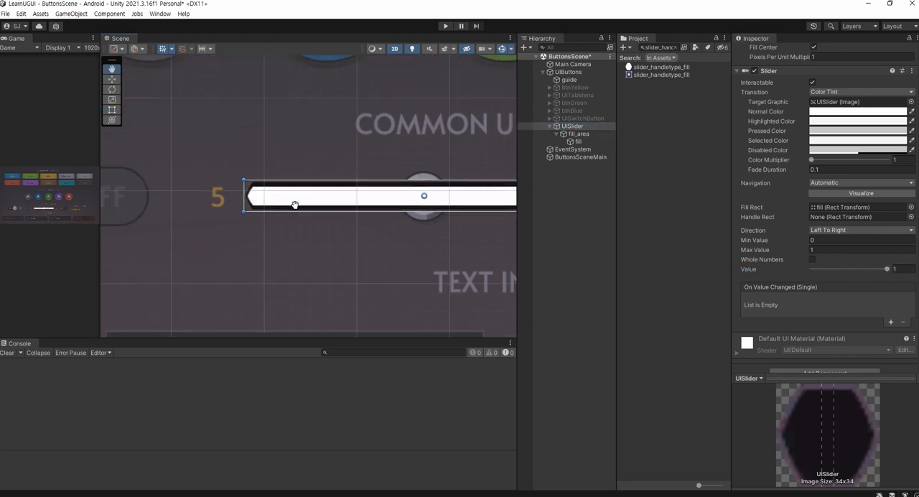
scroll(301, 208, "up", 1)
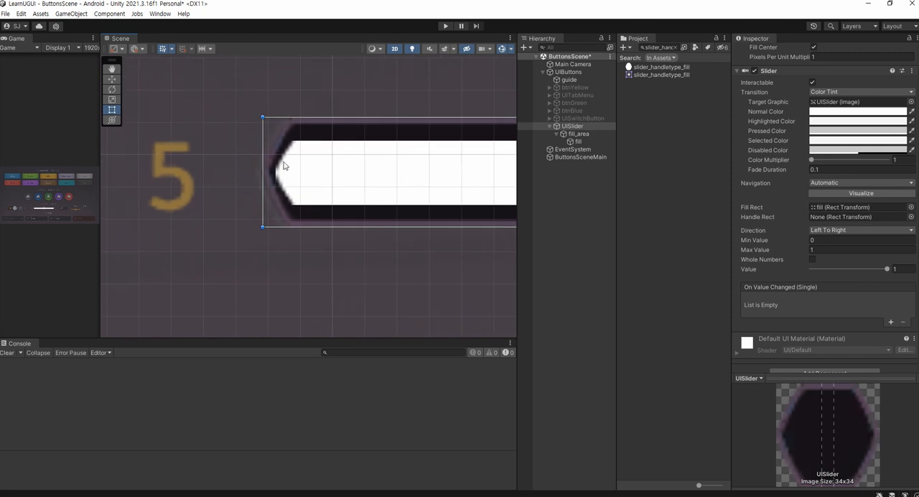
left_click(574, 133)
left_click(583, 127)
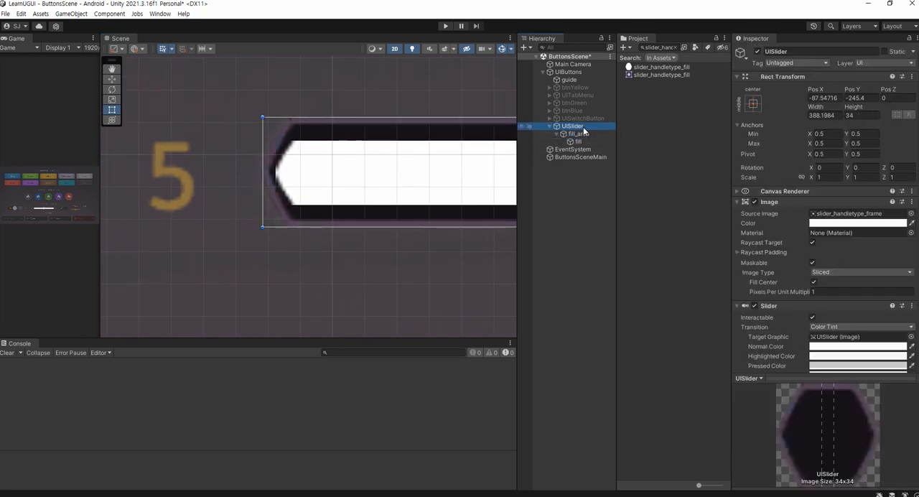
scroll(332, 159, "up", 2)
scroll(331, 160, "up", 1)
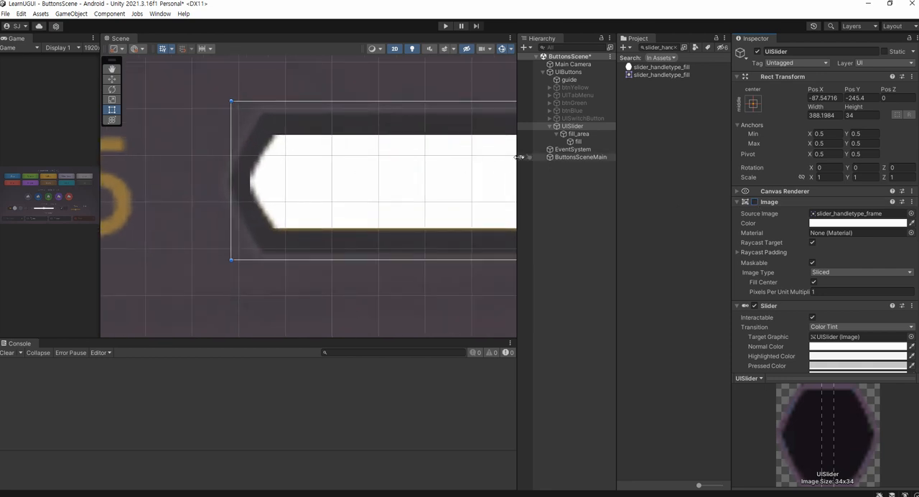
Try to resize fill_area at its left edge to match the guide, and undo the resize
left_click(568, 134)
mouse_move(250, 189)
left_mouse_down()
mouse_move(287, 191)
mouse_move(251, 202)
left_mouse_up()
left_click_drag(425, 160, 195, 178)
key("ctrl+z")
key("ctrl+z")
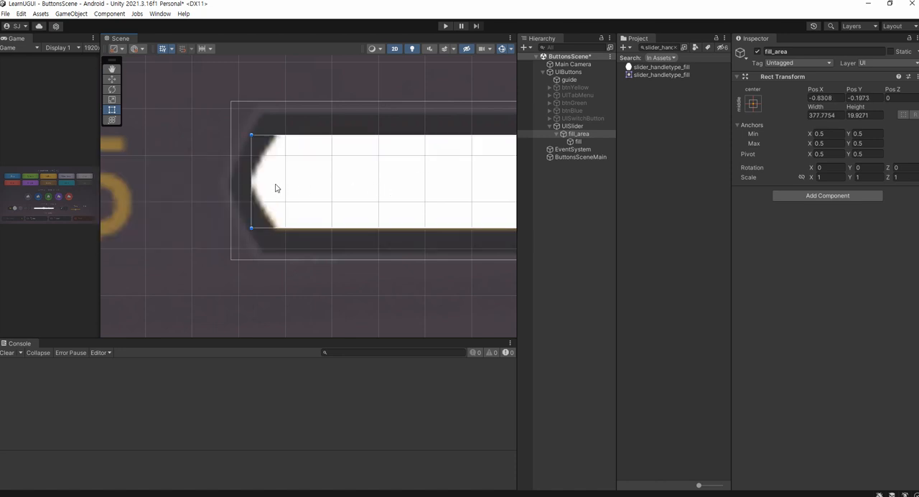
scroll(334, 167, "down", 2)
scroll(218, 188, "down", 4)
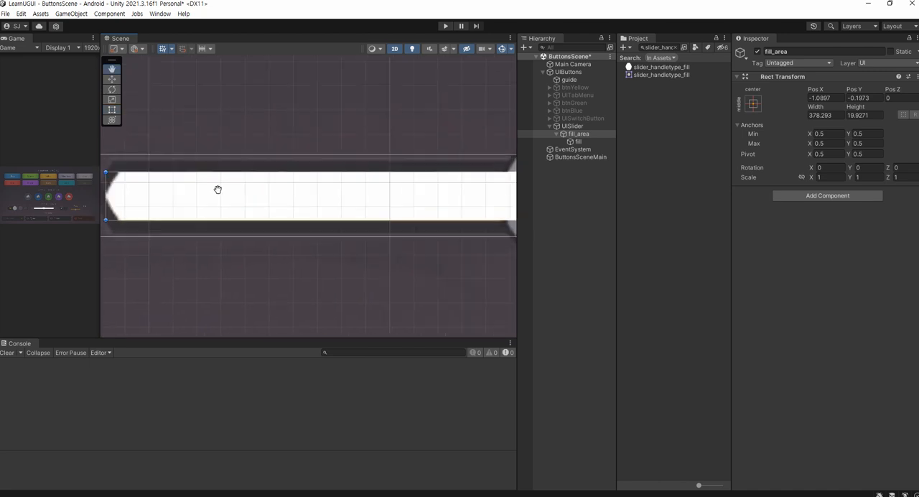
middle_click_drag(324, 211, 284, 170)
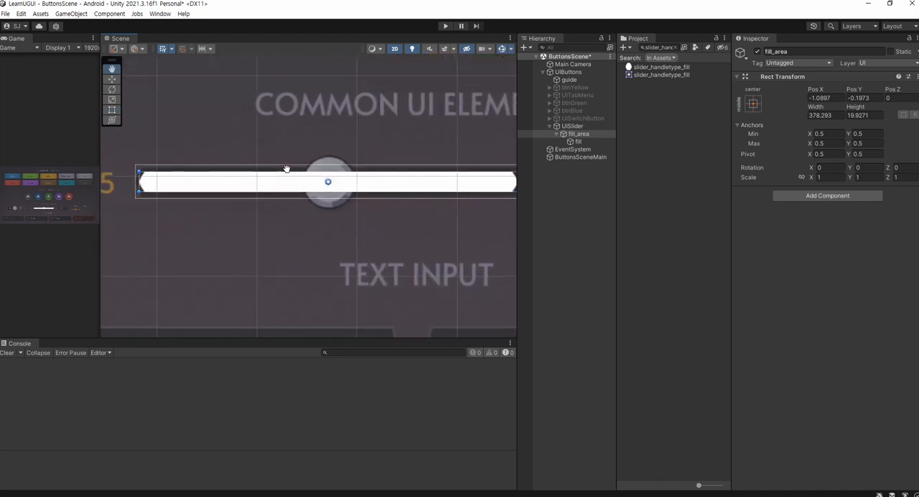
Copy the hex code FAB037 from the Notepad notes and set it as fill's image color
left_click(573, 194)
key("alt+Tab")
left_click_drag(228, 408, 141, 410)
key("ctrl+c")
left_click(577, 141)
left_click(846, 234)
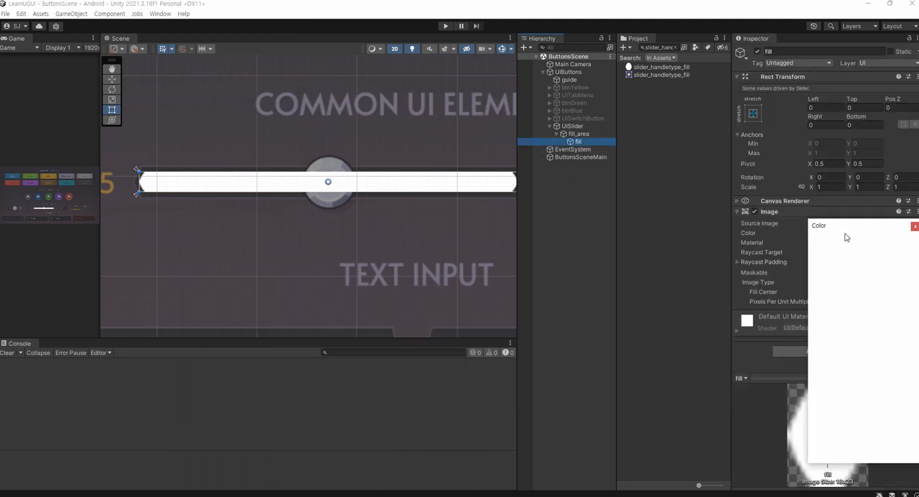
left_click(890, 434)
key("ctrl+v")
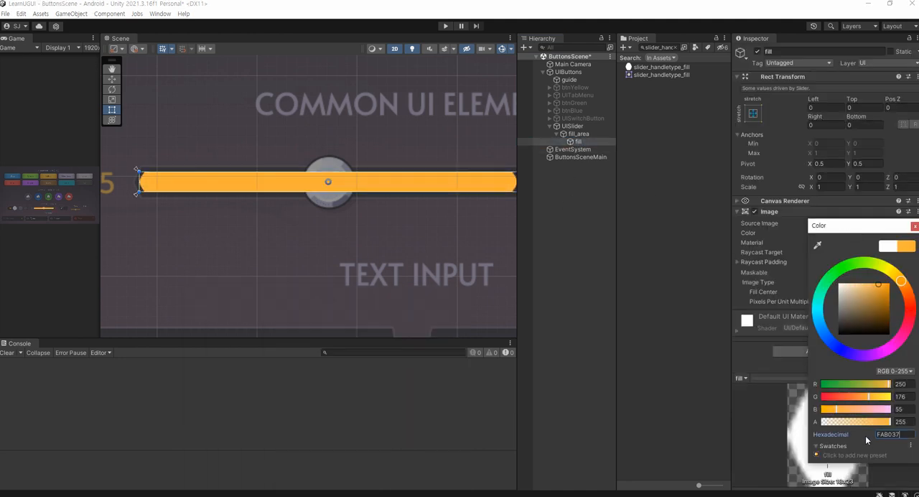
left_click(411, 488)
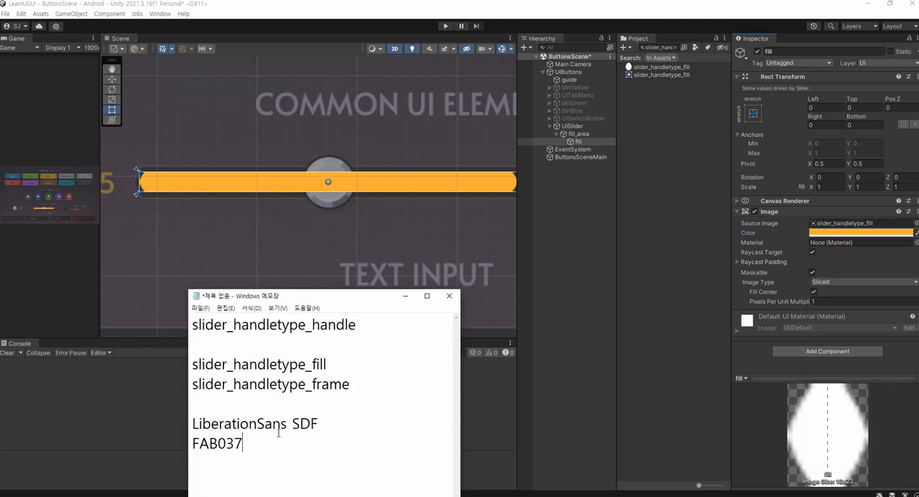
double_click(243, 444)
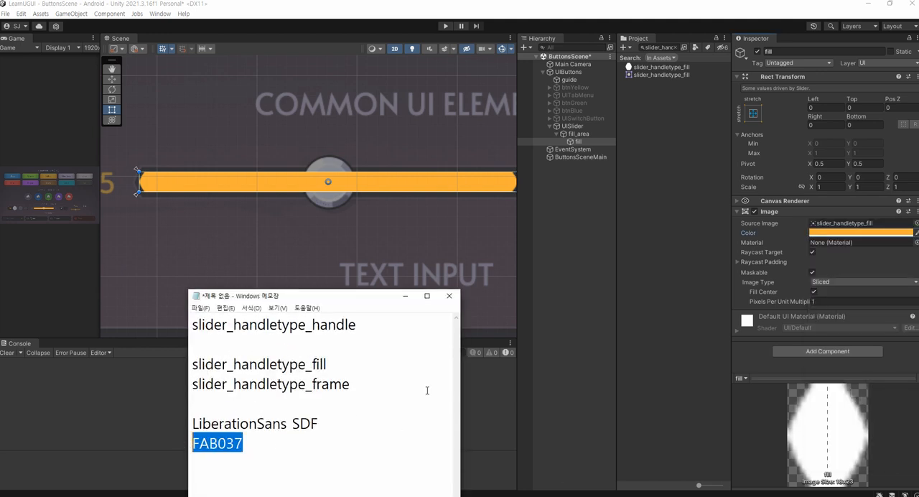
Test the orange fill against the guide by lowering UISlider's Slider value to 0.013 and raising it back to 1
left_click(582, 126)
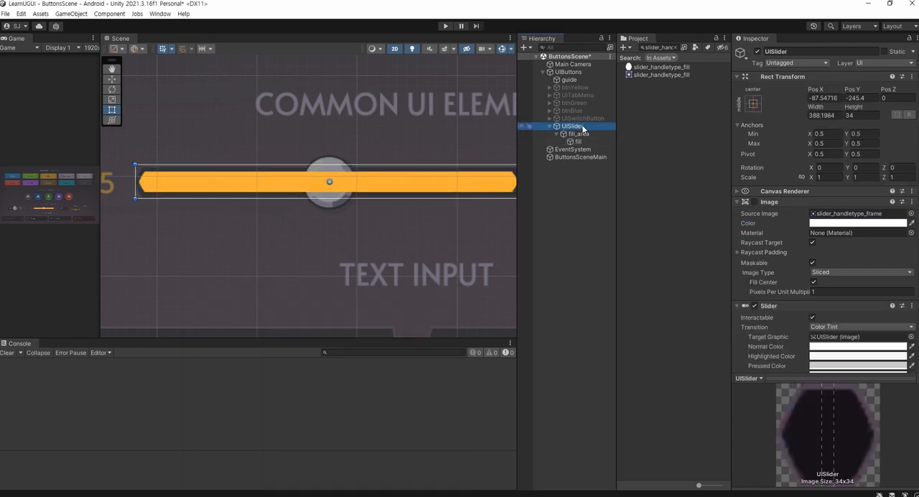
scroll(857, 306, "down", 5)
left_click_drag(886, 295, 820, 305)
left_click_drag(859, 300, 813, 308)
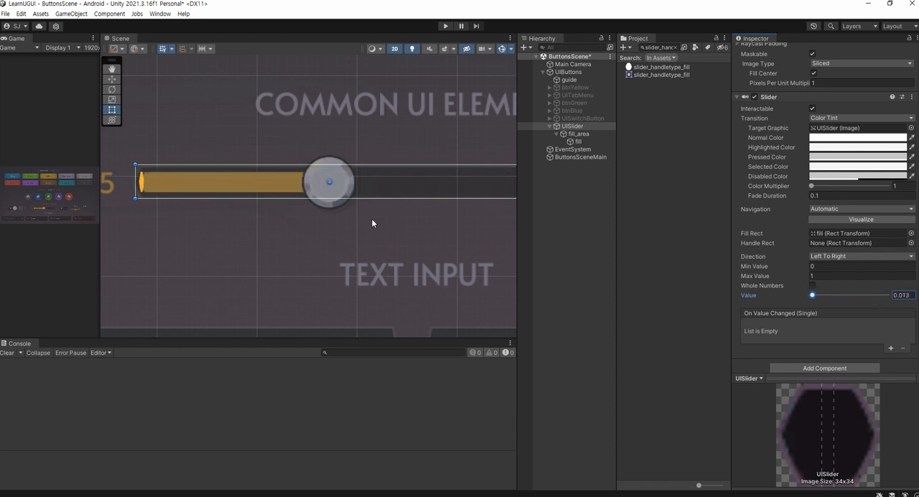
scroll(212, 221, "up", 3)
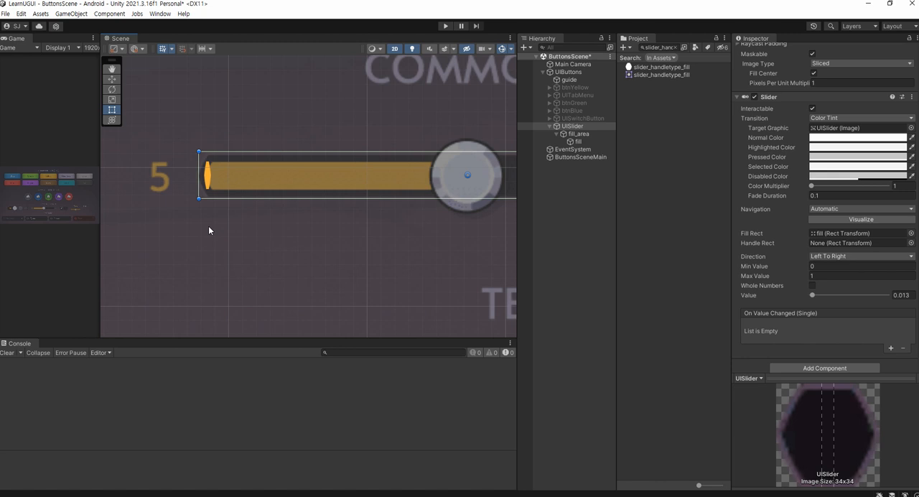
left_click_drag(811, 295, 902, 295)
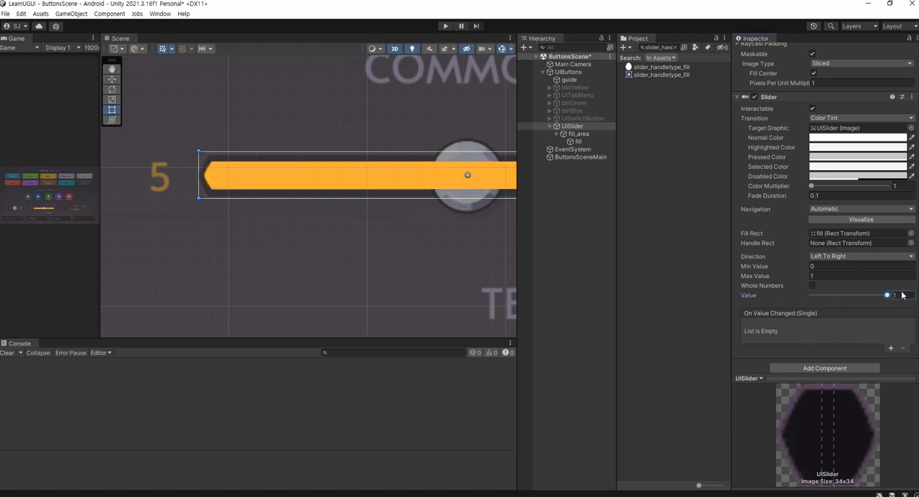
scroll(493, 263, "down", 3)
middle_click_drag(488, 253, 352, 261)
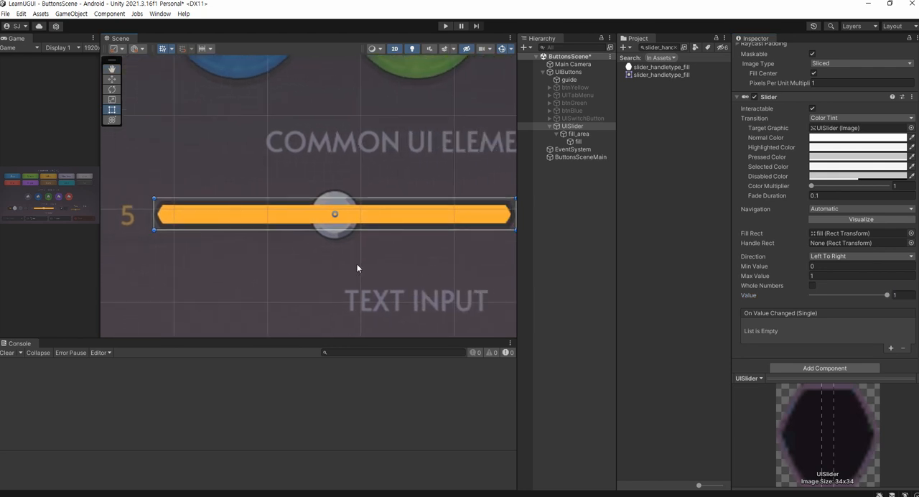
Re-enable UISlider's frame Image and save the scene
key("ctrl+s")
scroll(774, 97, "up", 3)
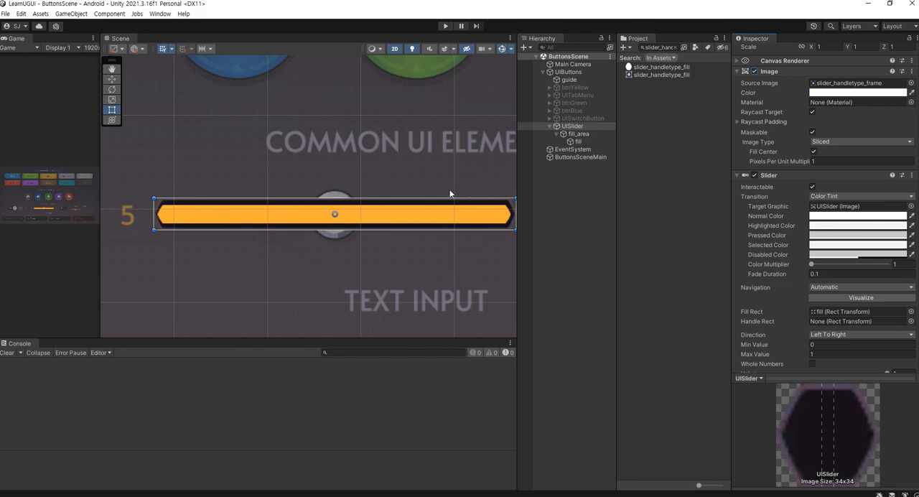
scroll(195, 221, "up", 2)
scroll(144, 224, "up", 1)
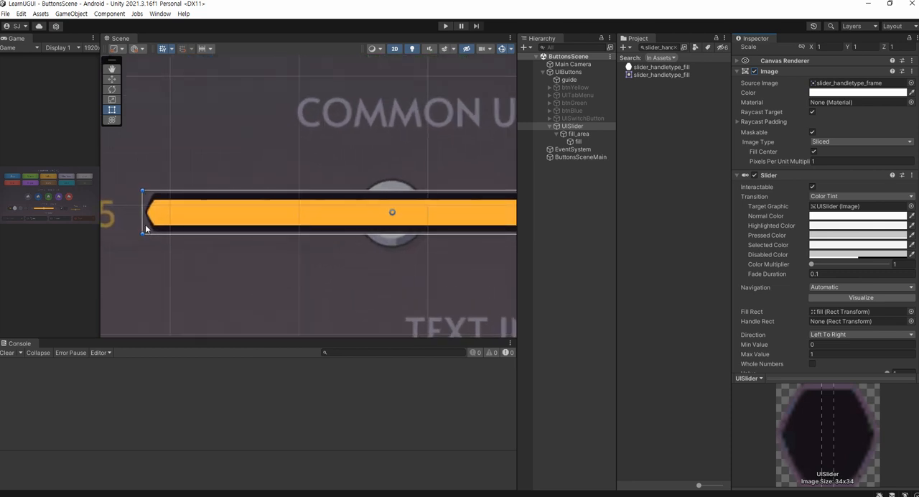
Examine how the orange fill's left end sits inside UISlider's frame and save the scene
scroll(146, 224, "down", 2)
scroll(149, 223, "up", 2)
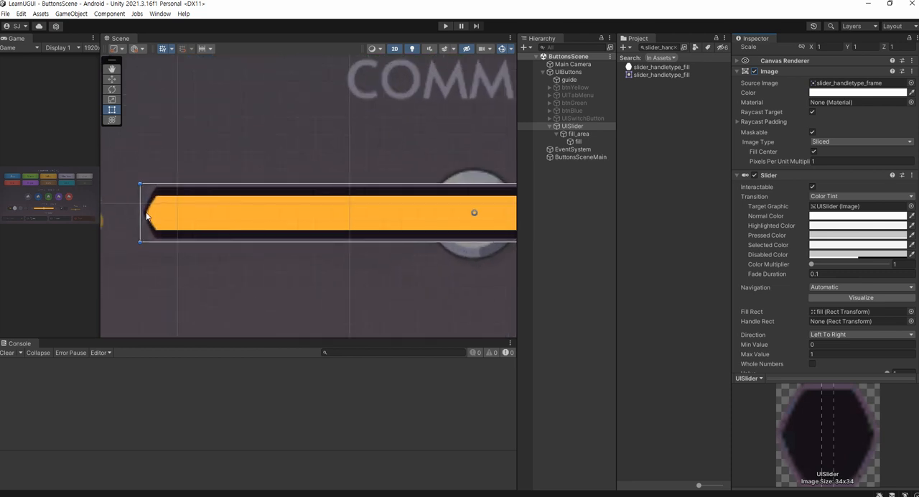
mouse_move(139, 221)
left_mouse_down()
mouse_move(147, 223)
mouse_move(136, 224)
left_mouse_up()
key("f")
key("ctrl+s")
middle_click_drag(245, 237, 284, 213)
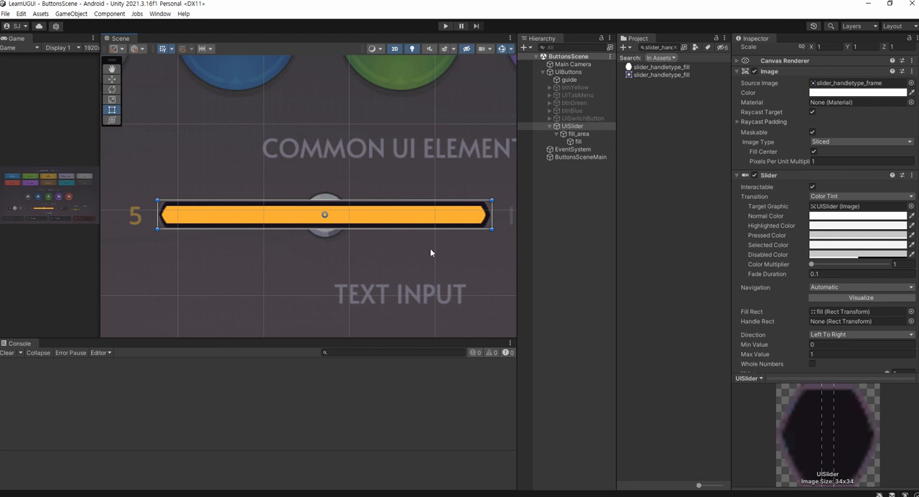
Add a UI Image as a child of UISlider and name it handle
left_click(564, 193)
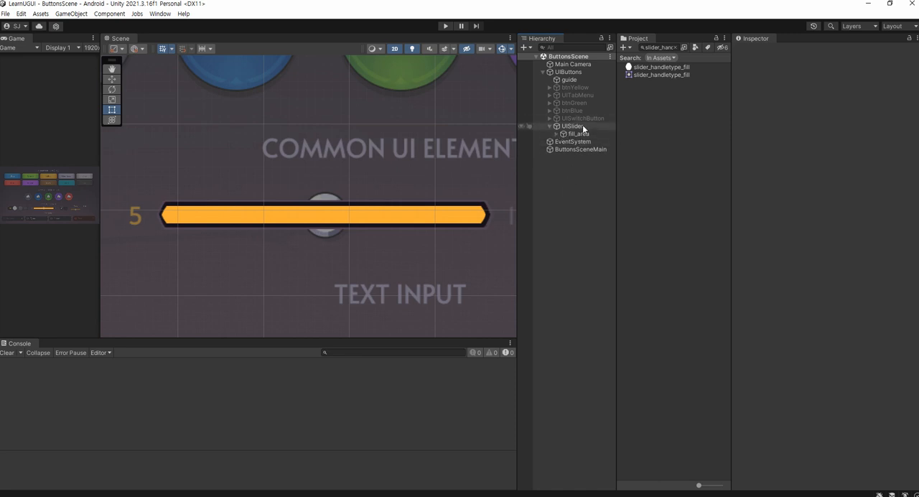
right_click(583, 127)
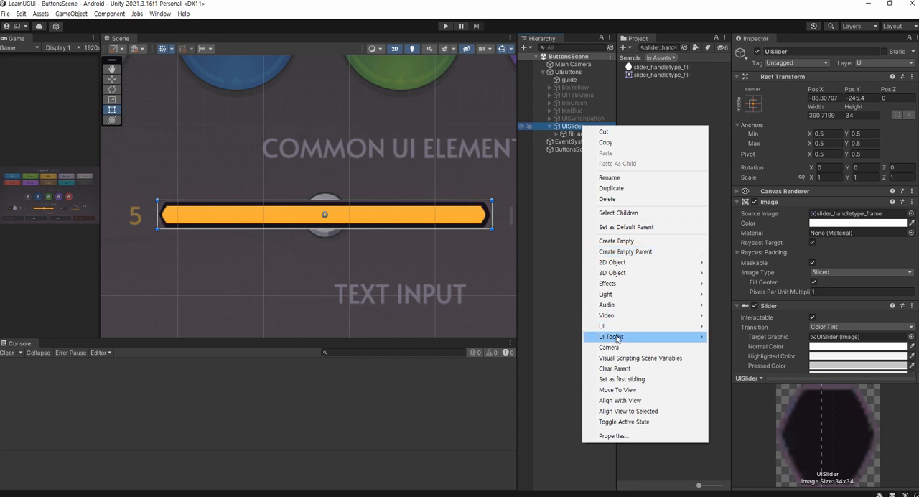
mouse_move(621, 326)
left_click(750, 327)
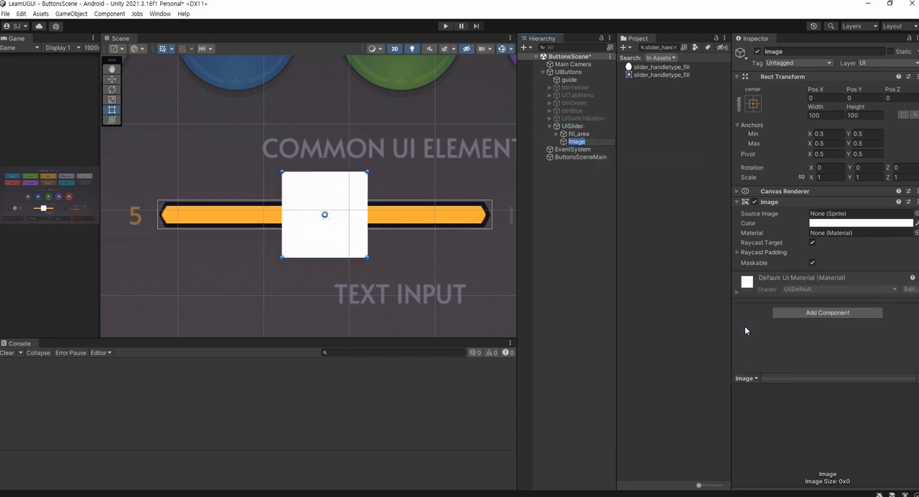
key("Right")
key("BackSpace")
key("BackSpace")
key("BackSpace")
key("BackSpace")
key("BackSpace")
type("handle")
key("Return")
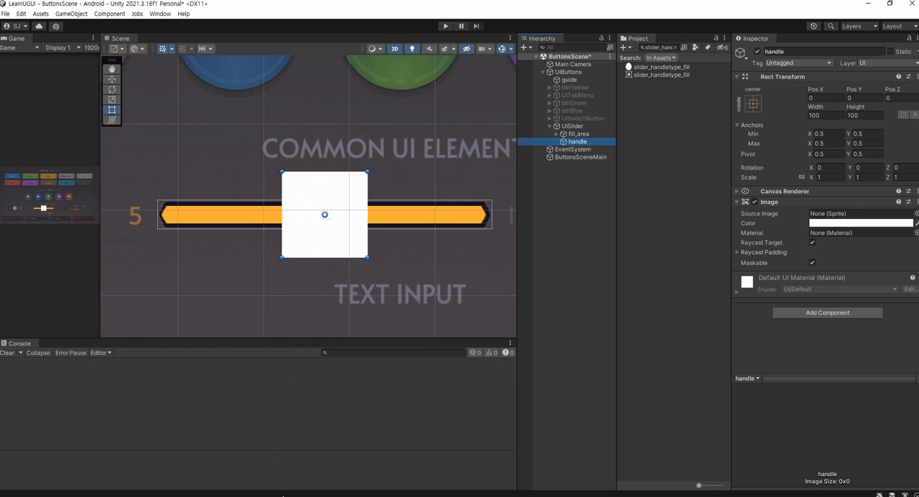
Copy the name slider_handletype_handle from the Notepad notes and search the project assets for it
left_click(283, 495)
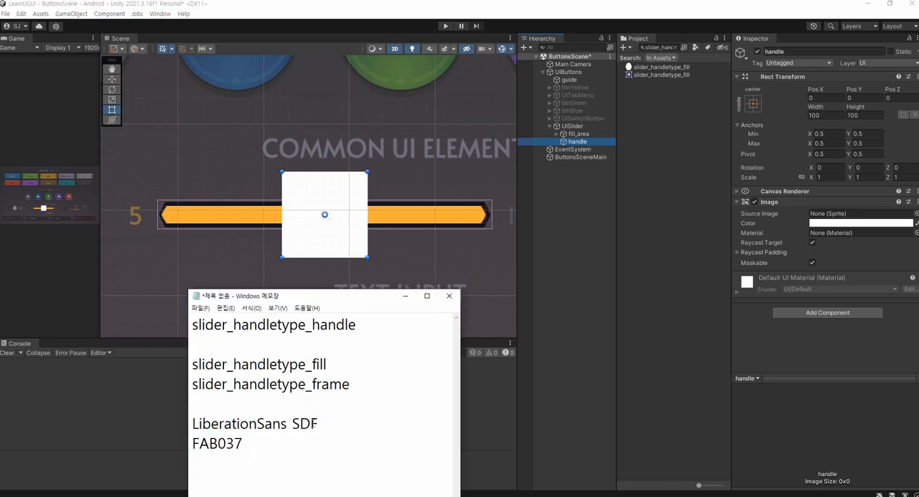
left_click_drag(357, 327, 198, 320)
left_click(358, 335)
left_click_drag(359, 326, 150, 322)
key("ctrl+c")
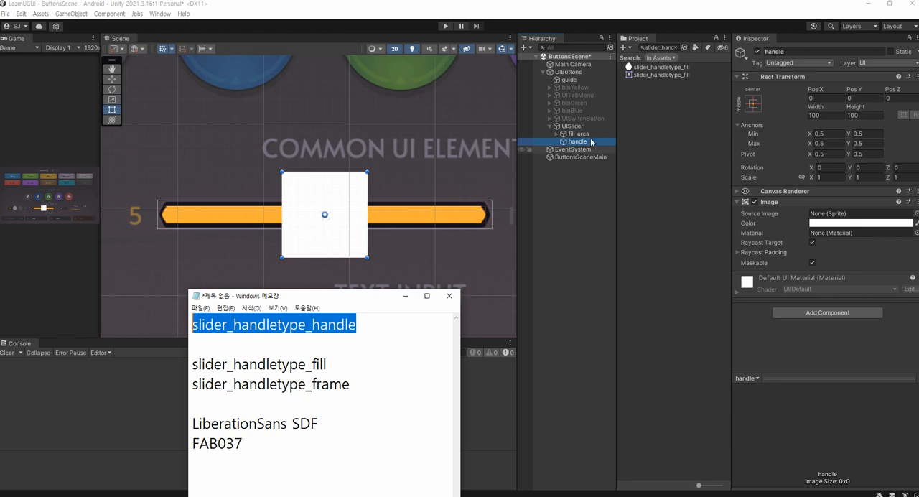
left_click(658, 47)
key("ctrl+v")
Assign the slider_handletype_handle sprite as handle's source image and set the image to its native size
left_click_drag(664, 67, 827, 219)
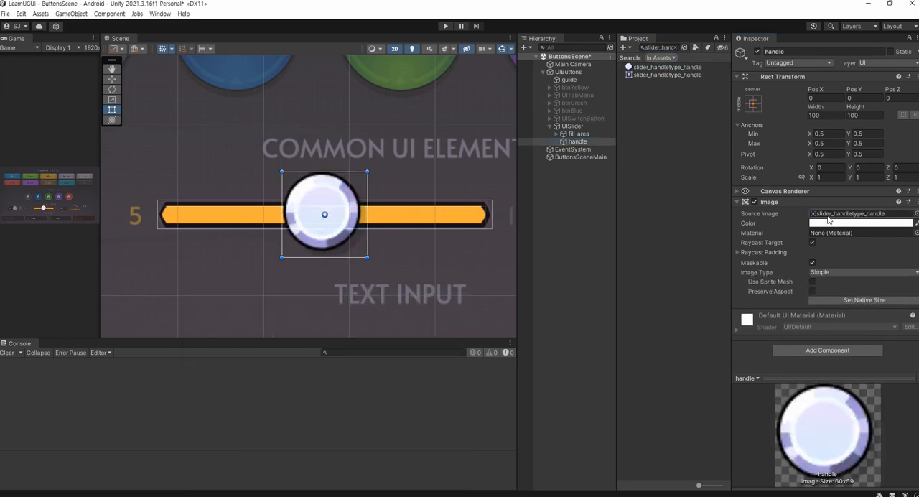
left_click(839, 302)
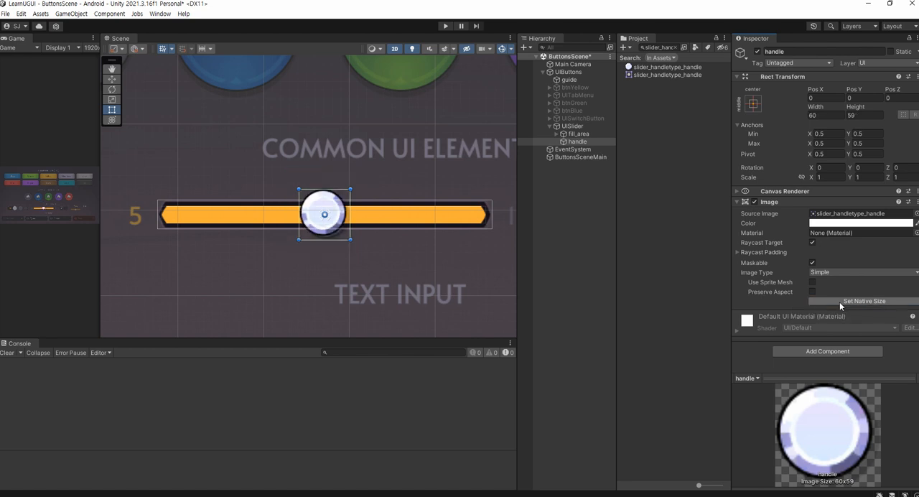
scroll(326, 228, "up", 4)
scroll(325, 228, "up", 3)
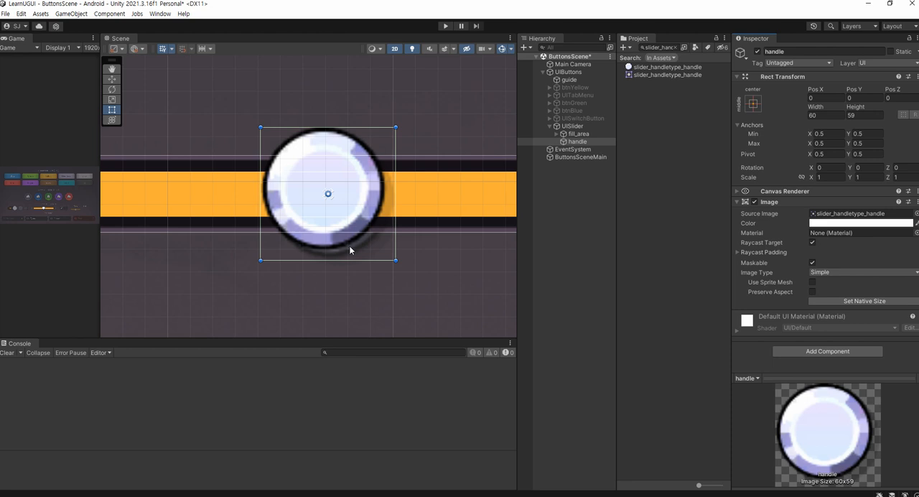
Check the native-size handle in the middle of UISlider and save the scene
scroll(350, 246, "down", 2)
scroll(390, 211, "down", 3)
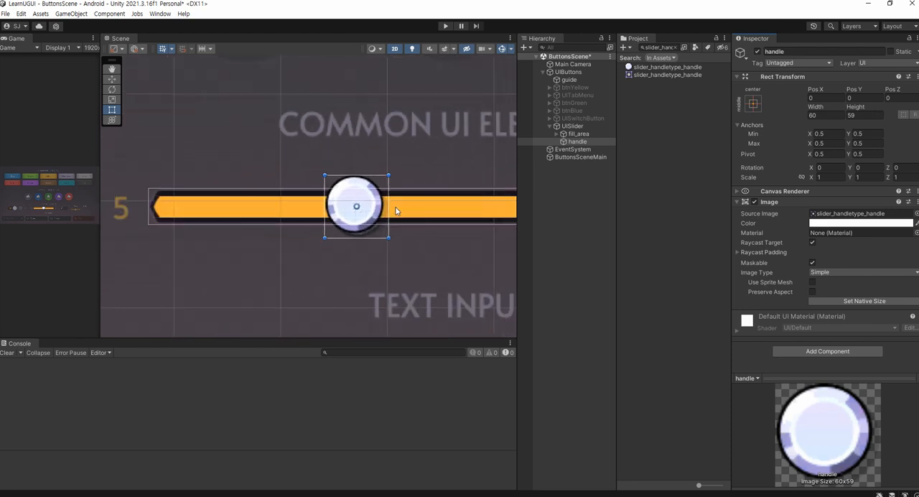
key("ctrl+s")
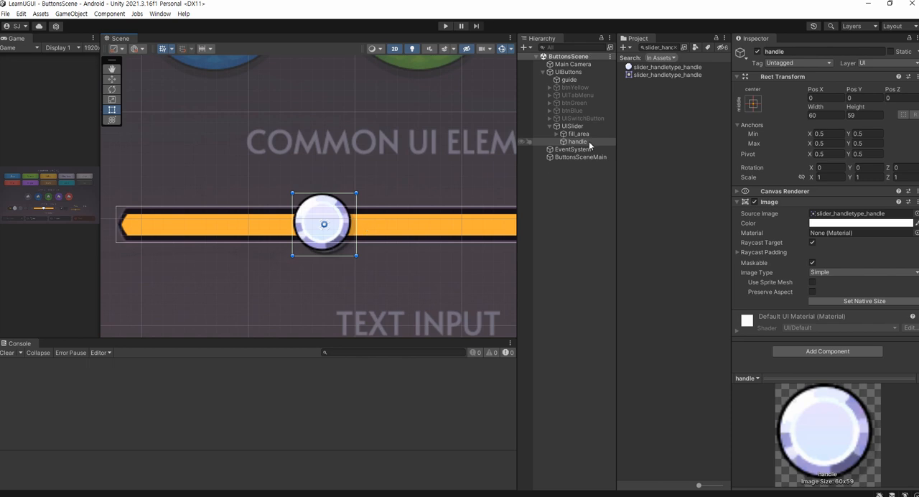
Examine handle's centre anchor against UISlider's right end and review the available anchor presets
key("ctrl+1")
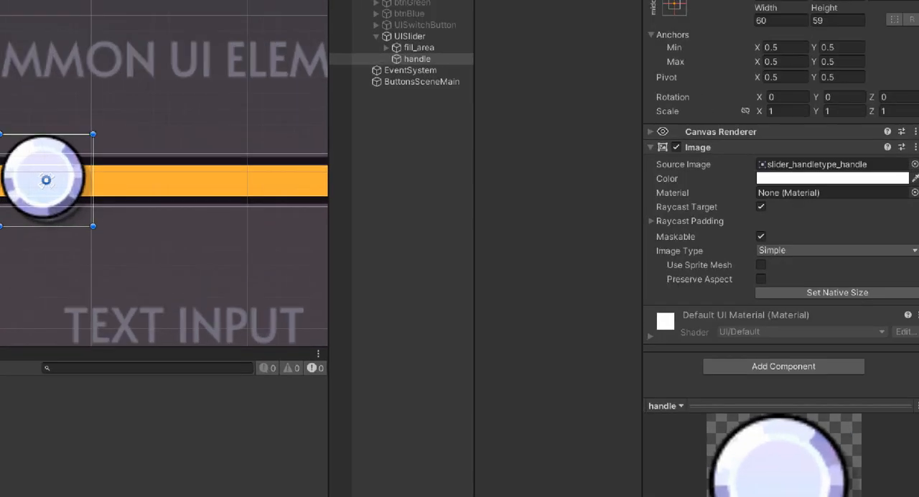
left_click(743, 259)
left_click_drag(747, 257, 703, 256)
left_click_drag(818, 321, 775, 316)
key("Escape")
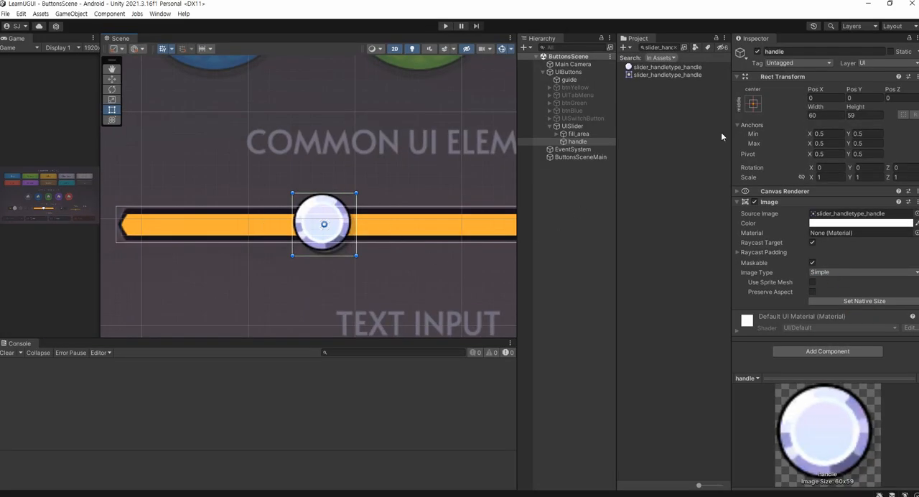
left_click(752, 105)
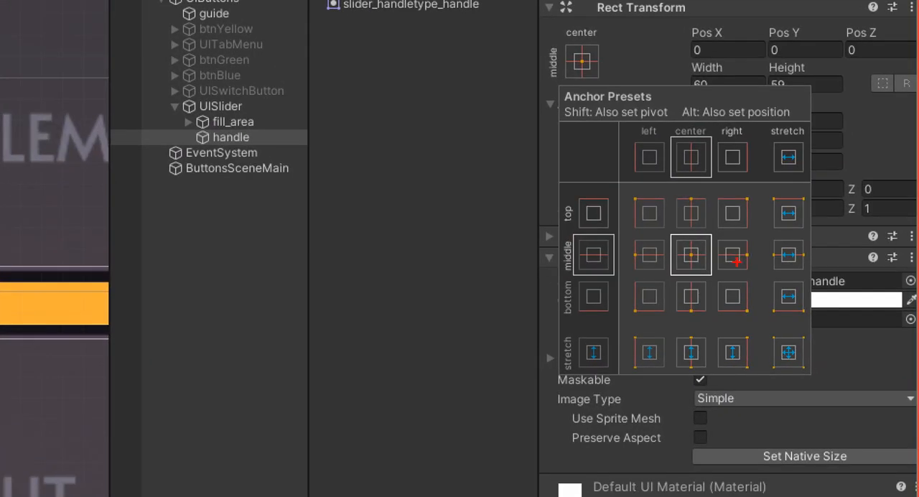
mouse_move(746, 269)
left_mouse_down()
mouse_move(708, 260)
mouse_move(742, 233)
mouse_move(757, 266)
left_mouse_up()
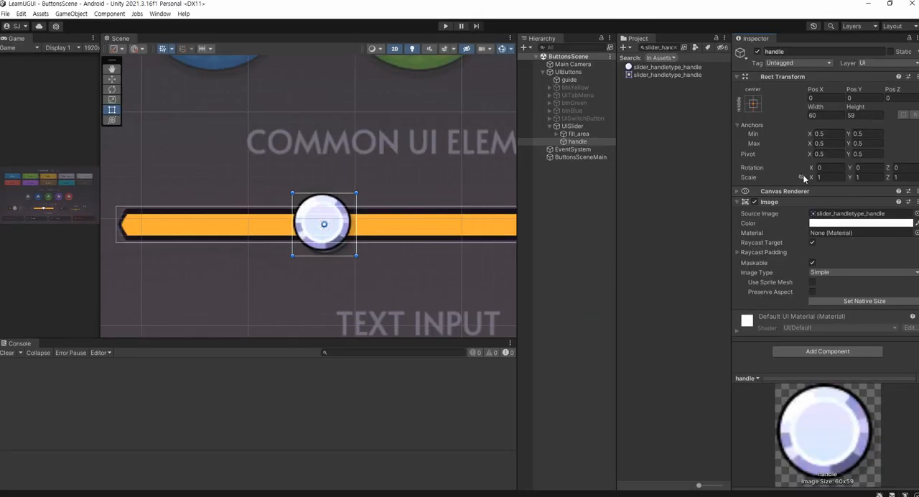
left_click(581, 63)
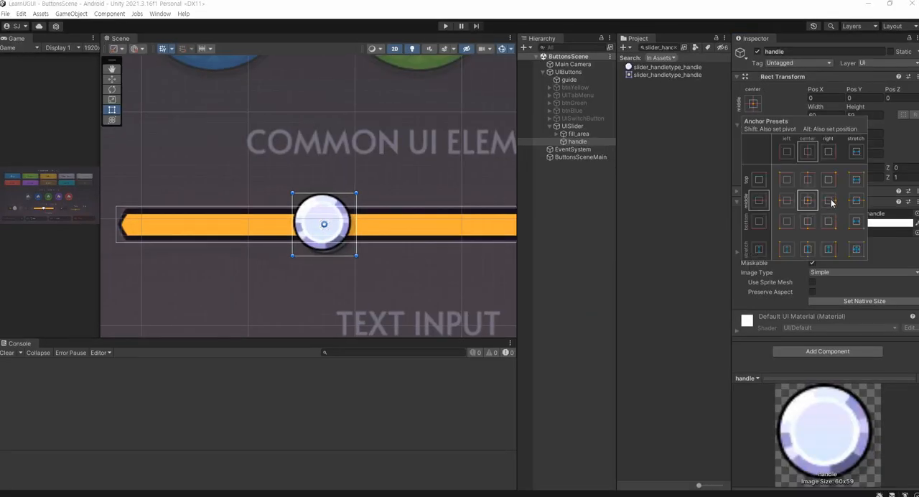
middle_click_drag(416, 273, 336, 257)
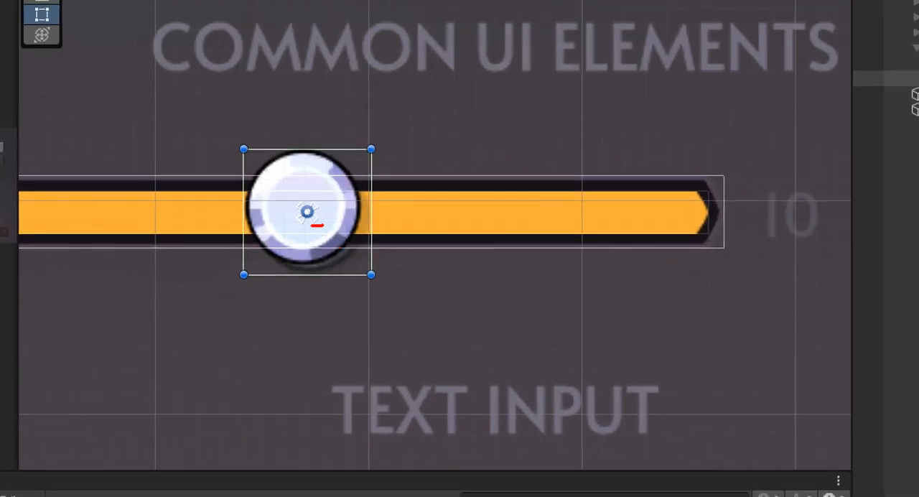
mouse_move(321, 225)
left_mouse_down()
mouse_move(289, 210)
mouse_move(323, 197)
mouse_move(321, 224)
mouse_move(308, 210)
mouse_move(322, 229)
left_mouse_up()
left_click_drag(731, 203, 716, 214)
left_click_drag(715, 210, 729, 223)
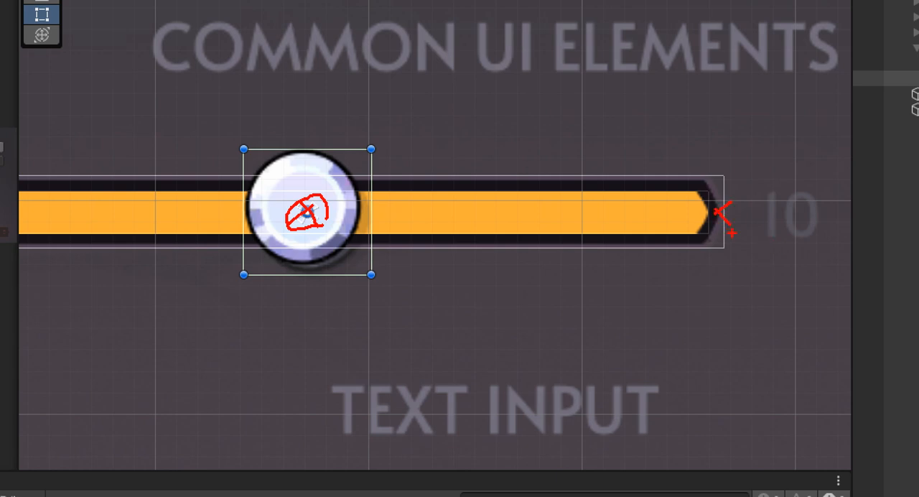
key("Escape")
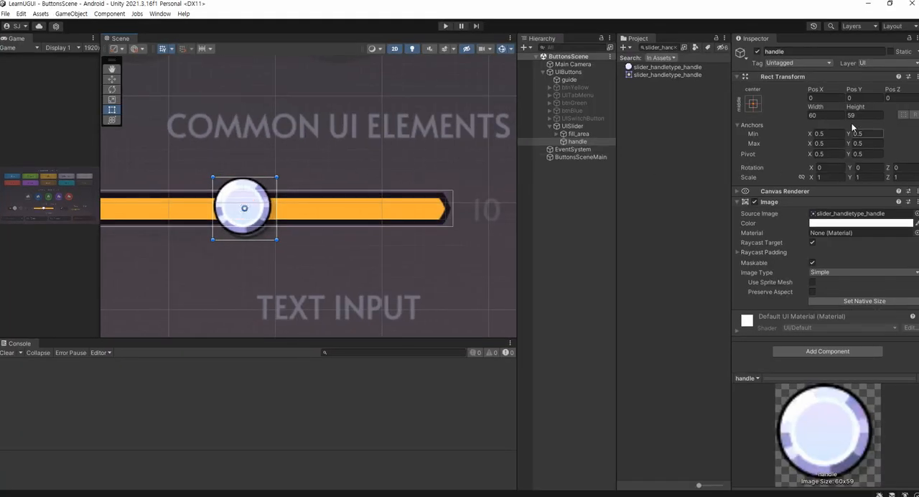
Try anchoring handle to UISlider's middle right with Pos X 0, and undo both changes
left_click(753, 103)
left_click(828, 200)
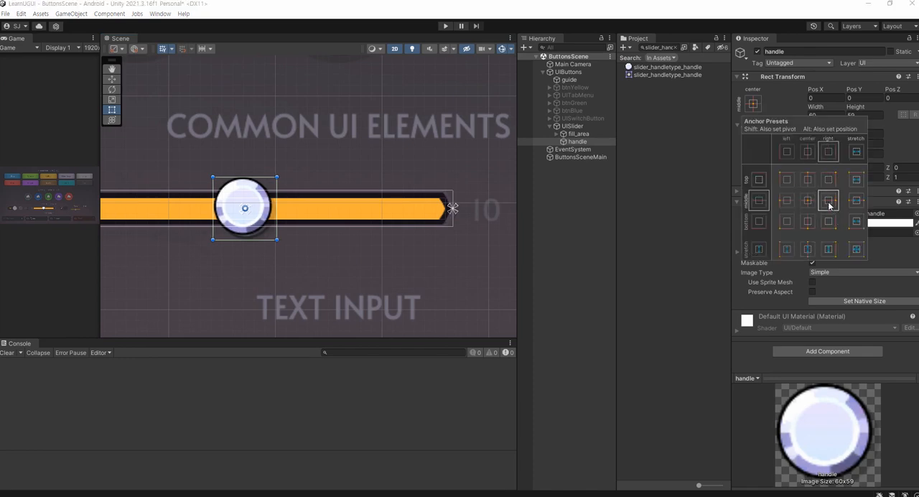
key("ctrl+1")
left_click(443, 270)
mouse_move(449, 252)
left_mouse_down()
mouse_move(388, 254)
mouse_move(450, 226)
mouse_move(446, 248)
left_mouse_up()
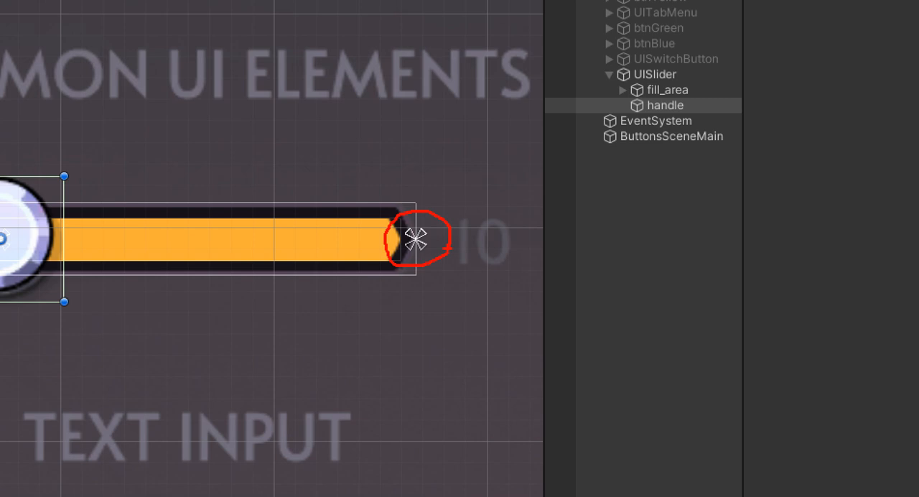
key("Escape")
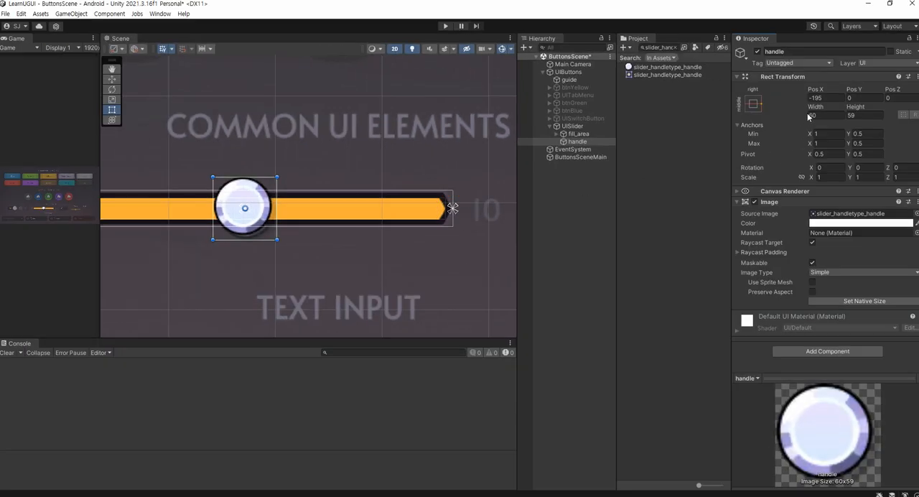
left_click(831, 97)
type("0")
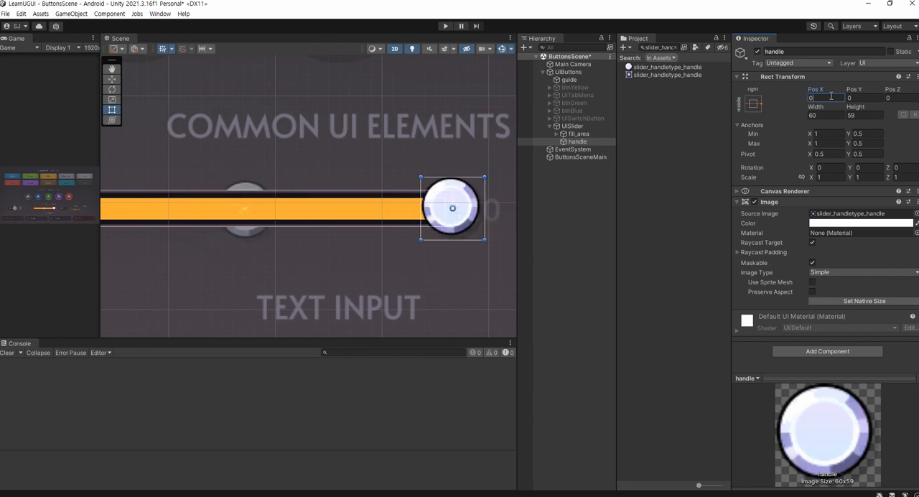
key("ctrl+1")
key("ctrl+z")
key("ctrl+z")
Try the middle-right anchor preset that also sets handle's position, and undo it
left_click(752, 103)
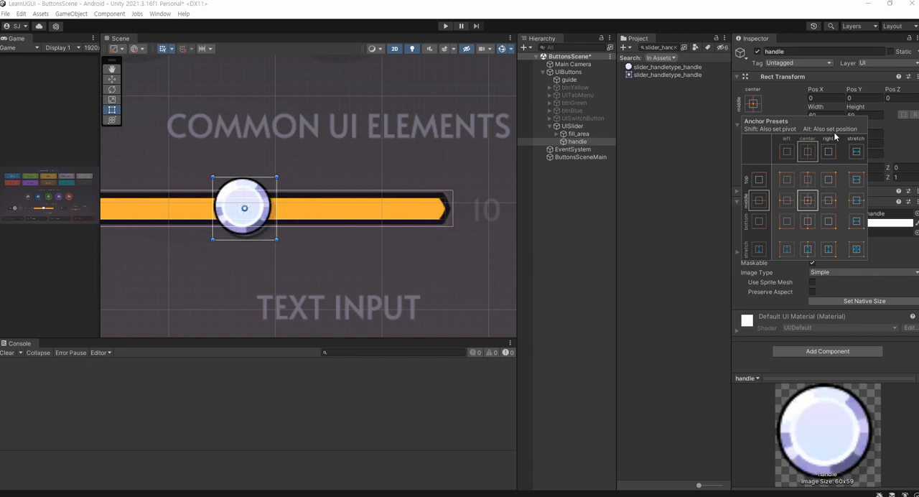
key("alt")
left_click(830, 203, "alt")
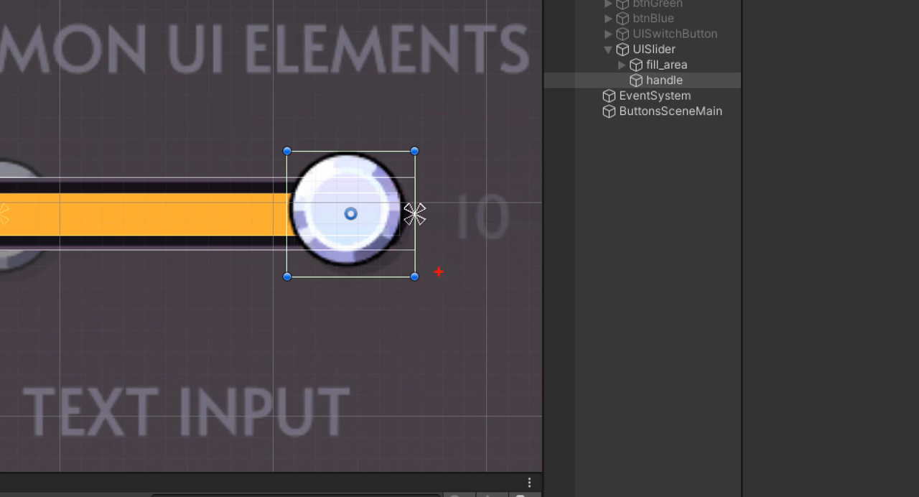
mouse_move(452, 259)
left_mouse_down()
mouse_move(297, 256)
mouse_move(386, 138)
mouse_move(453, 266)
left_mouse_up()
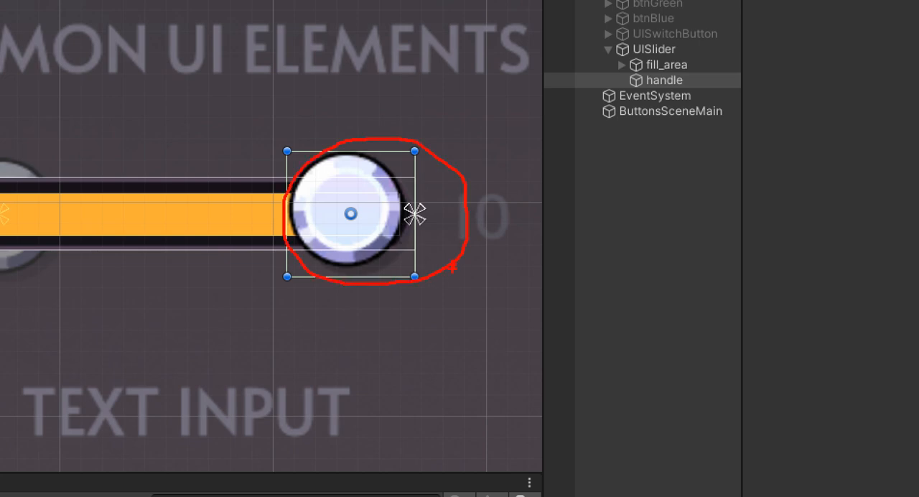
key("ctrl+z")
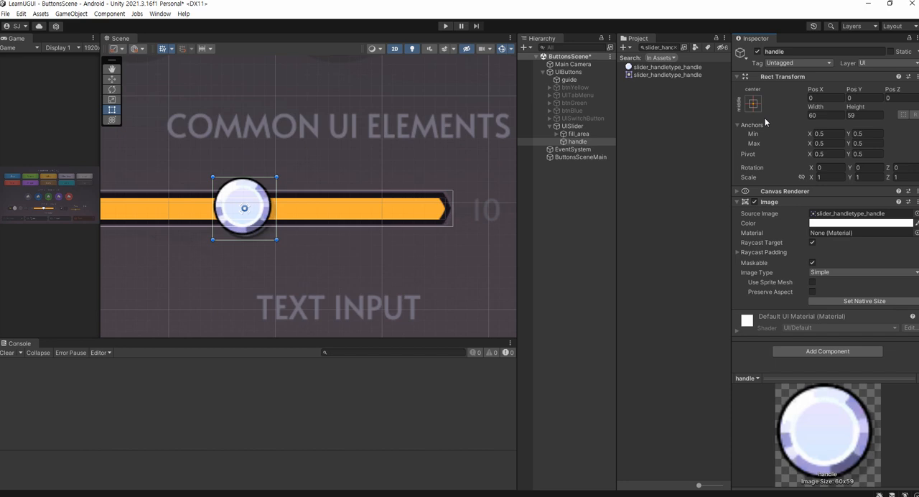
Anchor handle to UISlider's middle right, set its Pos X to 0 and save the scene
left_click(755, 112)
left_click(829, 204)
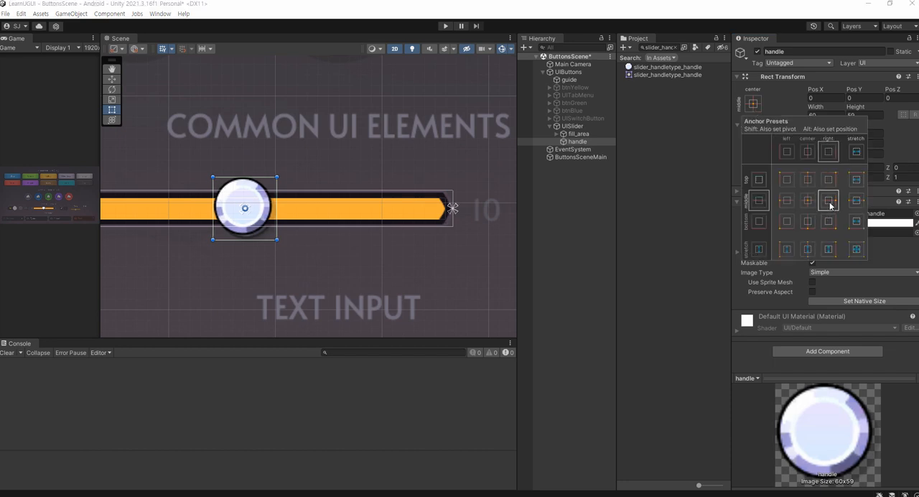
left_click(840, 100)
type("0")
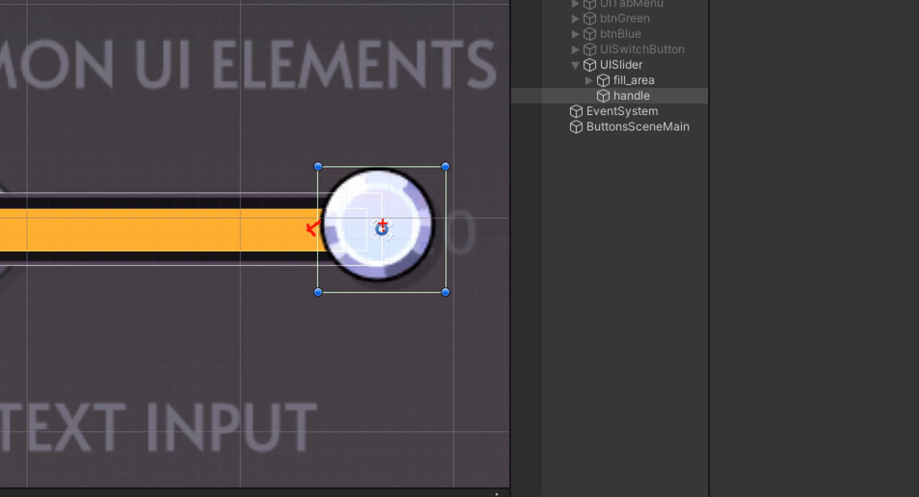
mouse_move(335, 160)
left_mouse_down()
mouse_move(290, 163)
mouse_move(301, 282)
mouse_move(359, 175)
mouse_move(326, 171)
left_mouse_up()
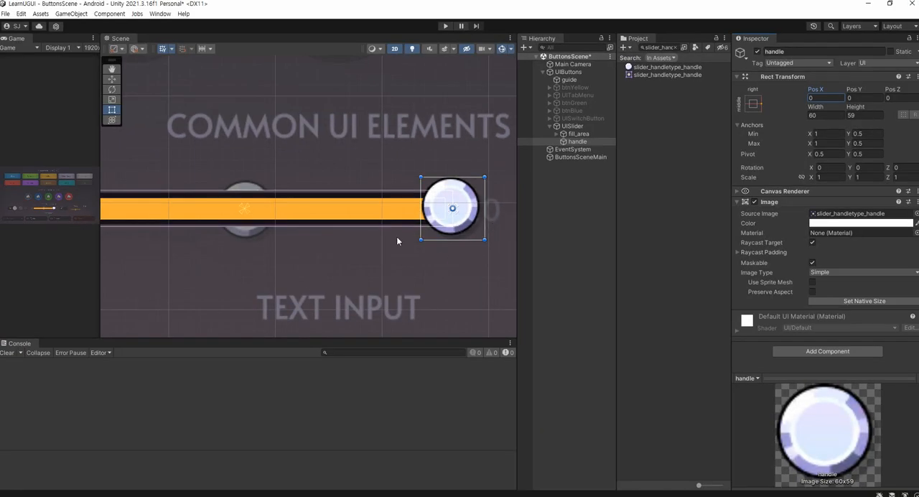
scroll(266, 240, "down", 2)
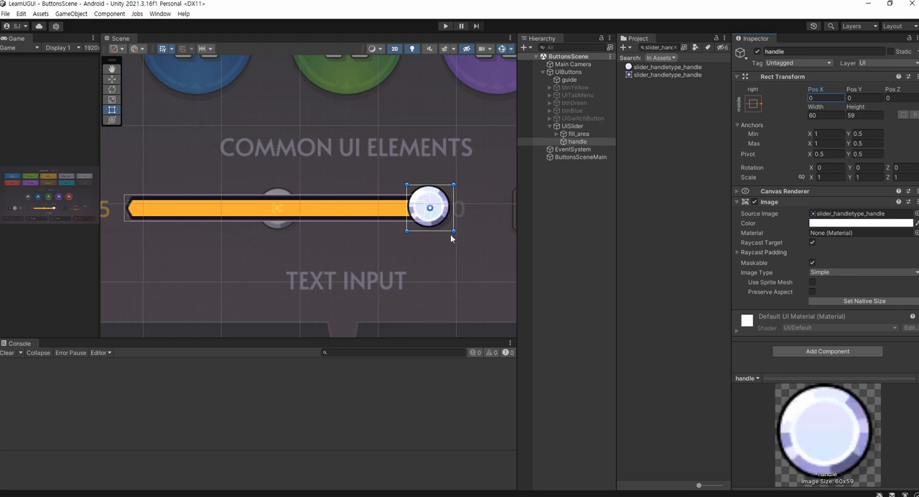
Review UISlider's Slider settings and play-test moving the handle in an enlarged Game view
left_click_drag(97, 237, 295, 238)
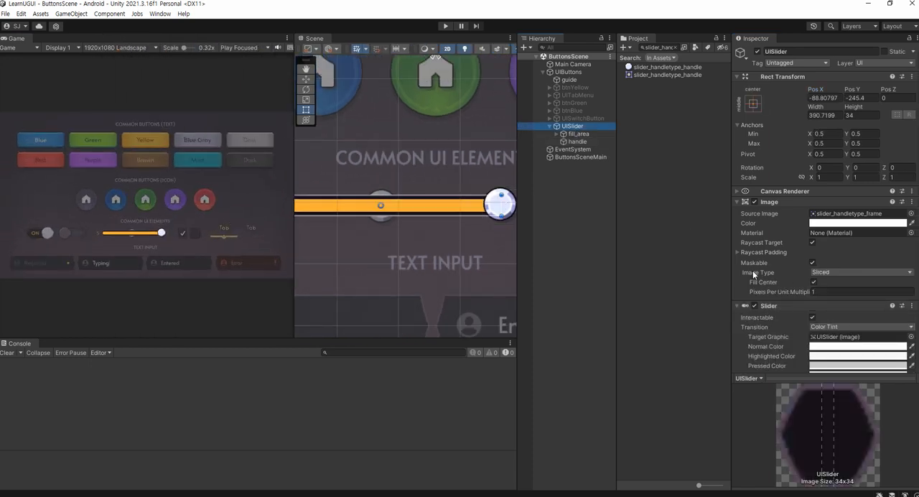
scroll(752, 270, "down", 5)
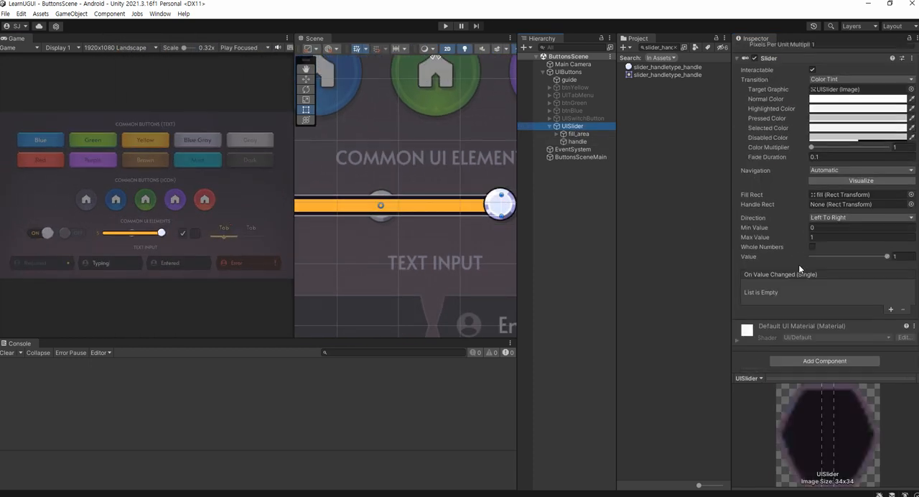
left_click(580, 142)
left_click(590, 128)
scroll(824, 339, "down", 5)
left_click(445, 26)
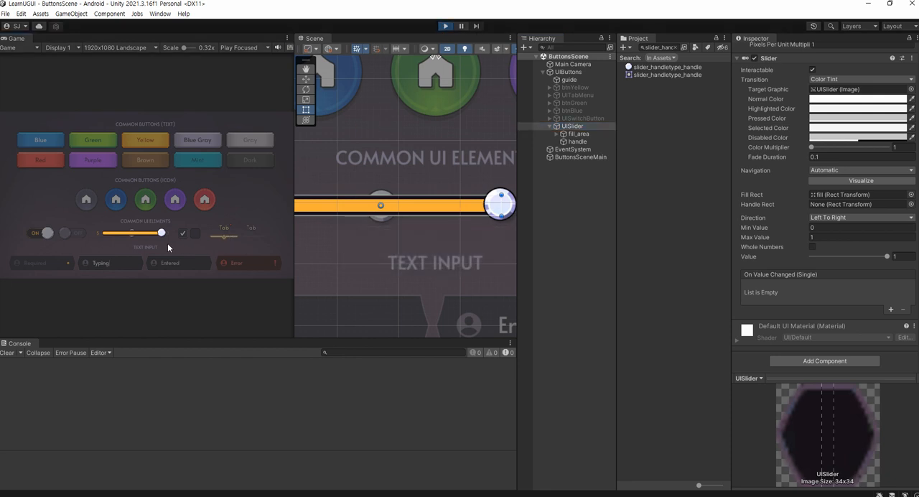
mouse_move(163, 236)
left_mouse_down()
mouse_move(140, 233)
mouse_move(177, 235)
left_mouse_up()
left_click(445, 26)
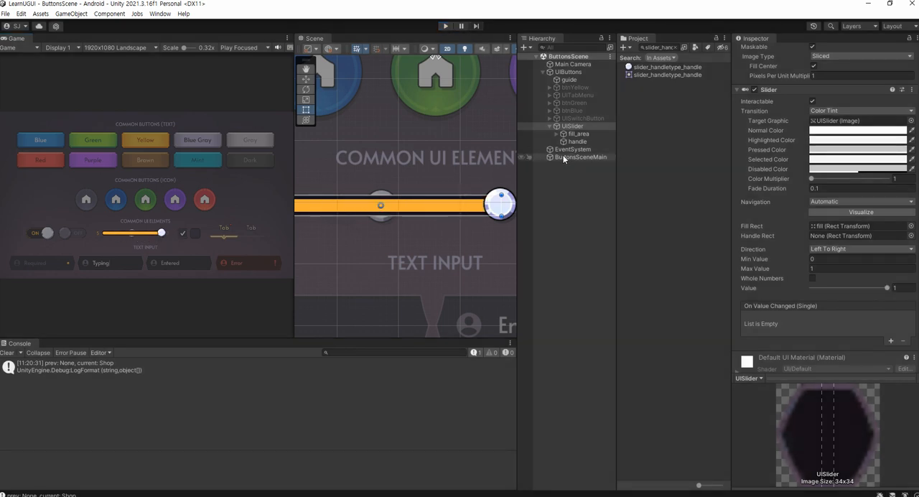
Try assigning handle as the Handle Rect of UISlider's Slider component, and undo the assignment
left_click_drag(584, 142, 843, 237)
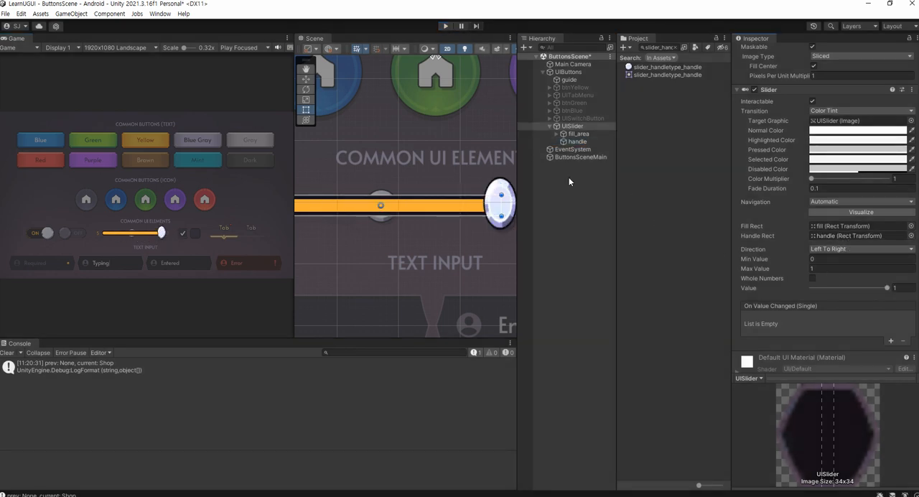
key("ctrl+z")
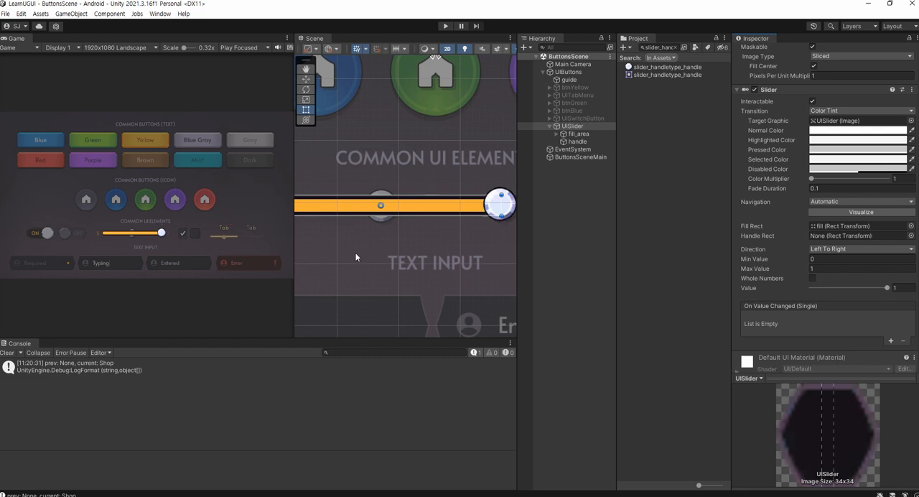
Play-test the slider again without a Handle Rect and expand fill_area in the hierarchy to reveal fill
left_click_drag(294, 245, 147, 245)
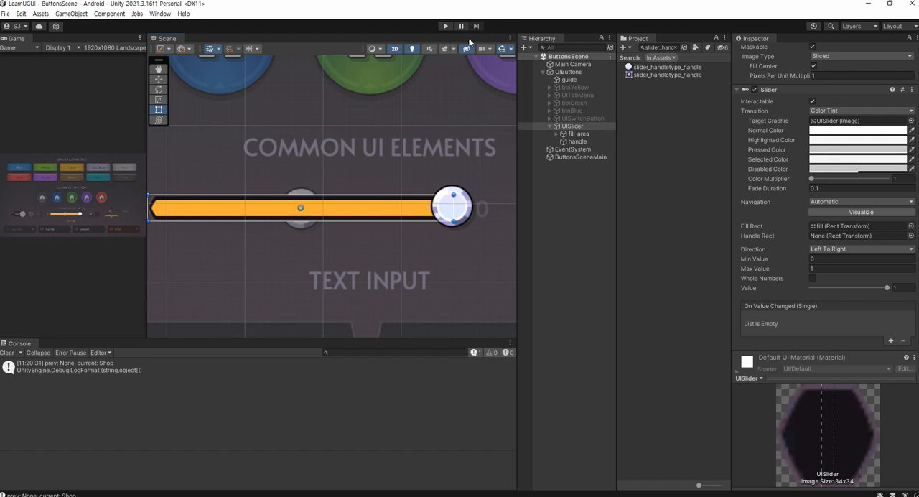
left_click(445, 26)
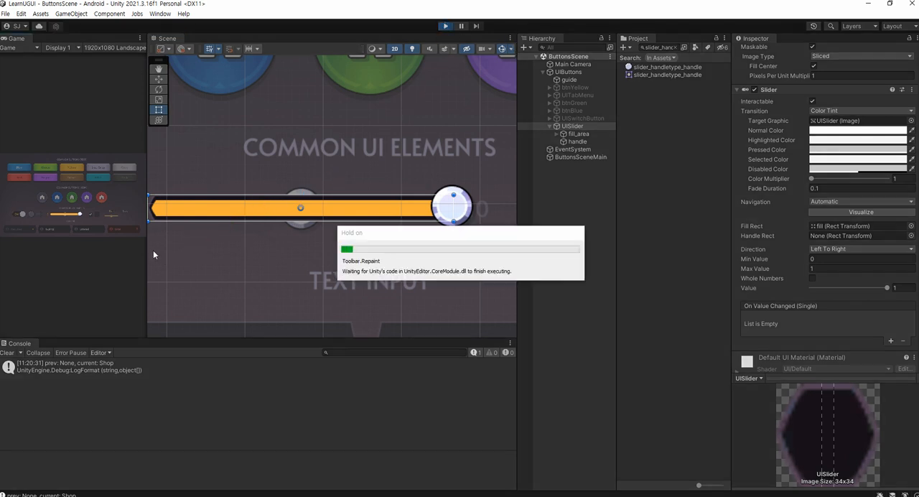
left_click_drag(146, 249, 367, 249)
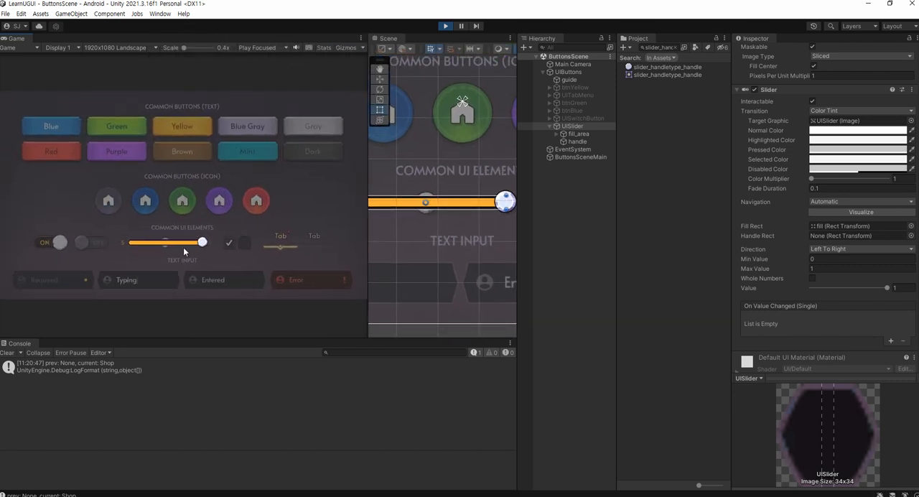
mouse_move(202, 244)
left_mouse_down()
mouse_move(142, 244)
mouse_move(214, 244)
left_mouse_up()
left_click(555, 133)
left_click(555, 134)
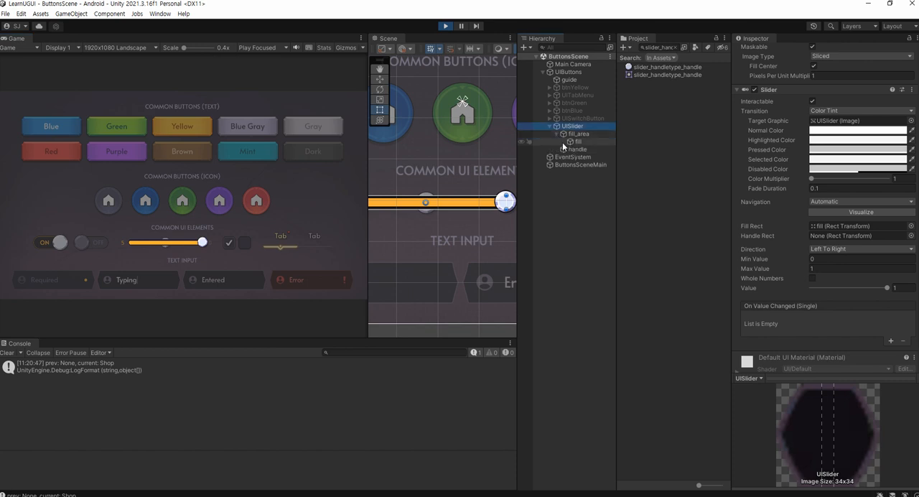
left_click(445, 26)
Make handle a child of fill inside fill_area and play-test the slider by lowering its value
left_click_drag(577, 150, 579, 143)
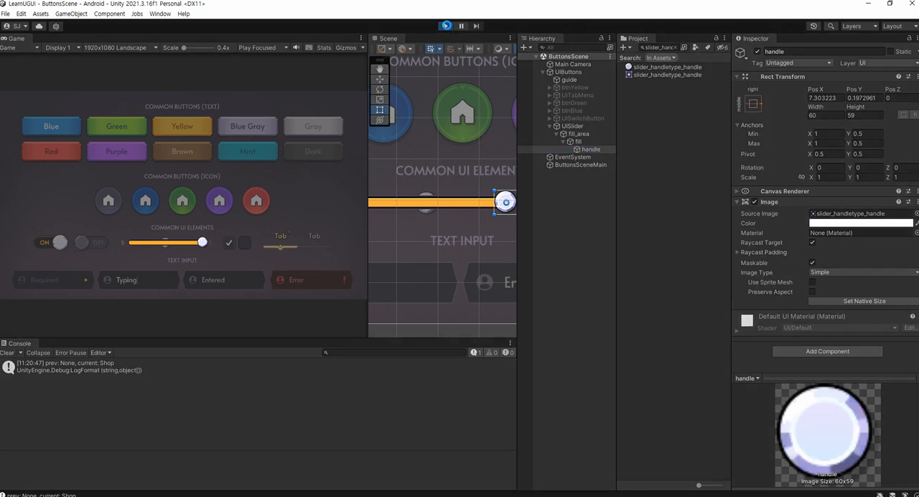
left_click(445, 26)
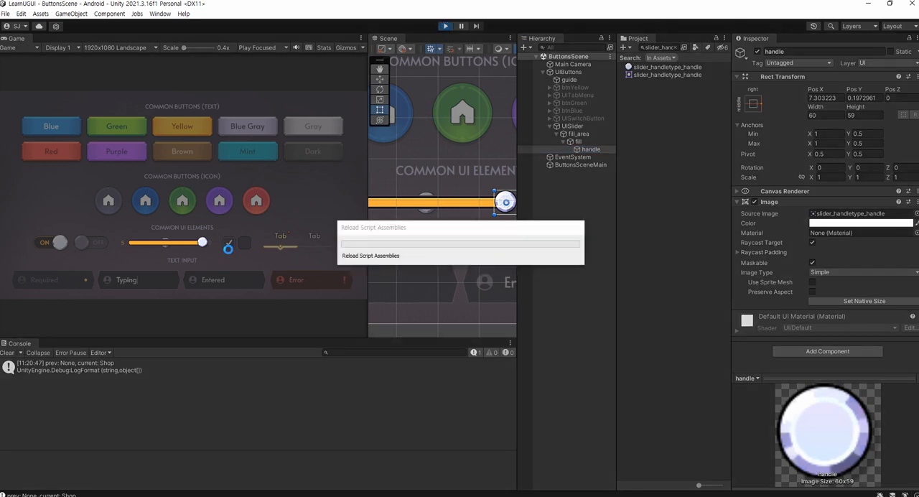
left_click_drag(206, 243, 179, 243)
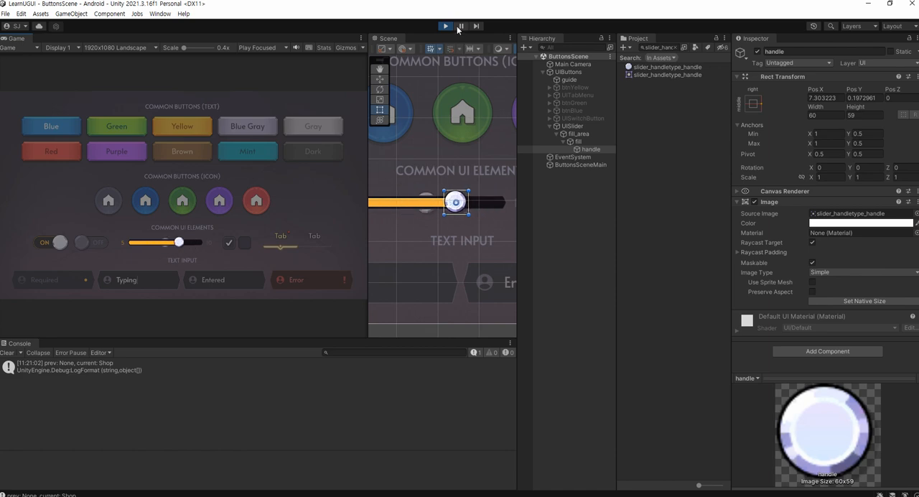
Exit play mode and undo the nesting of handle under fill
left_click(444, 26)
left_click_drag(366, 176, 170, 176)
key("ctrl+z")
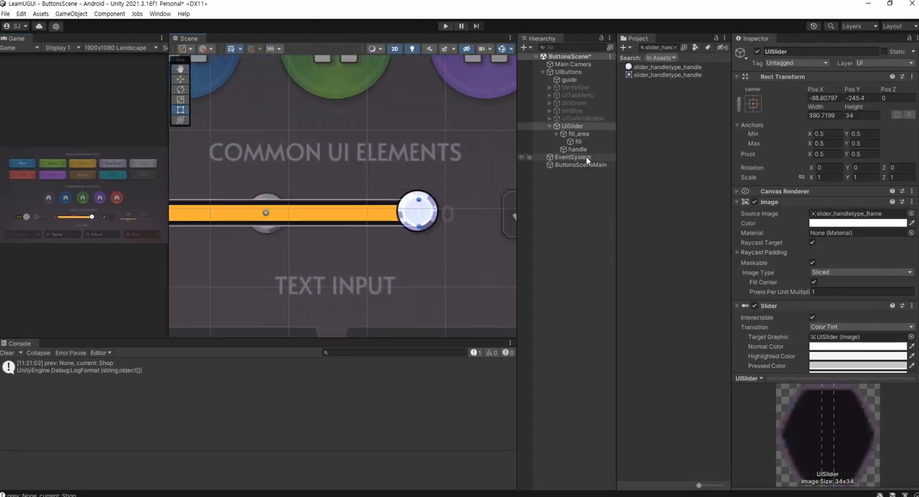
Make handle a child of fill inside fill_area again
left_click(586, 151)
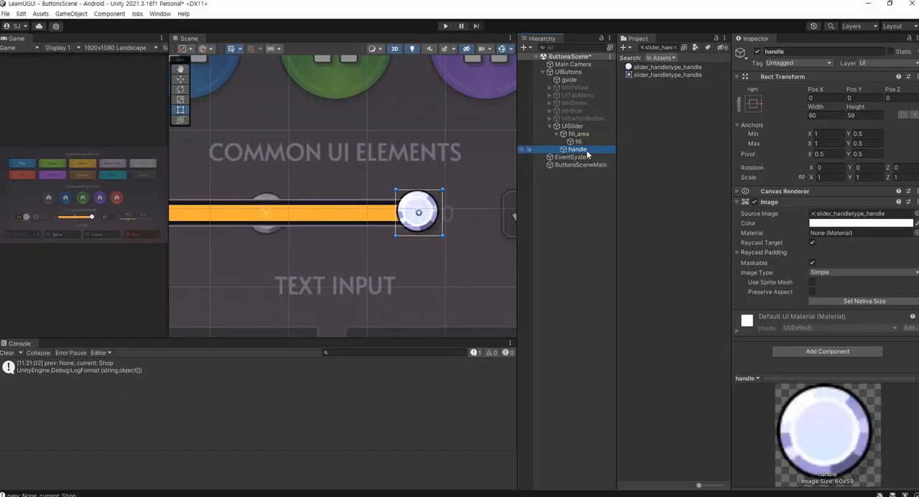
left_click_drag(458, 228, 448, 214)
left_click_drag(580, 142, 580, 142)
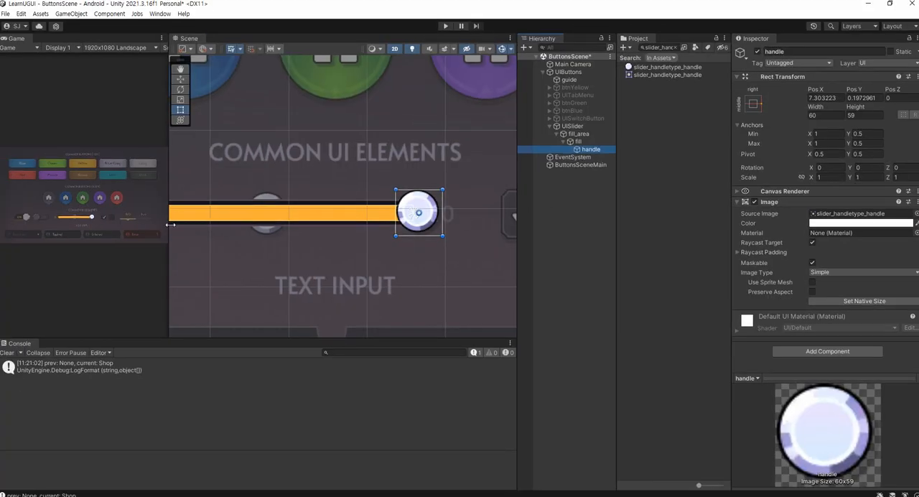
Play-test the slider in an enlarged Game view by moving the handle back to about the middle of the bar
left_click_drag(170, 225, 411, 225)
left_click(446, 27)
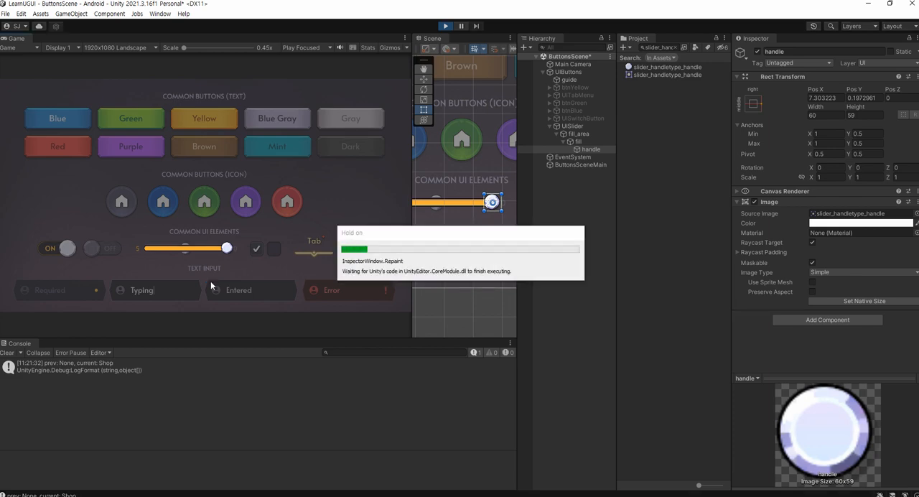
left_click_drag(226, 249, 185, 254)
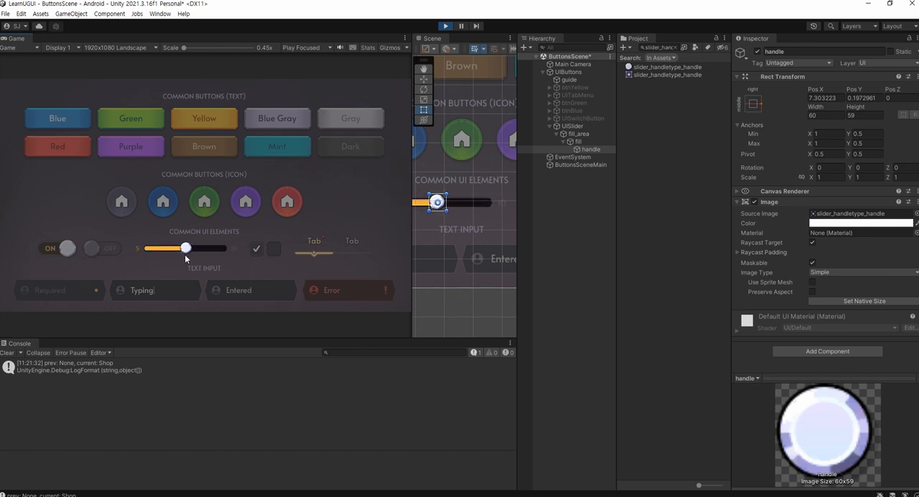
While playing, set UISlider's Slider value to 0.5 and fine-tune it to 0.487 to line handle up with the guide image
left_click(574, 126)
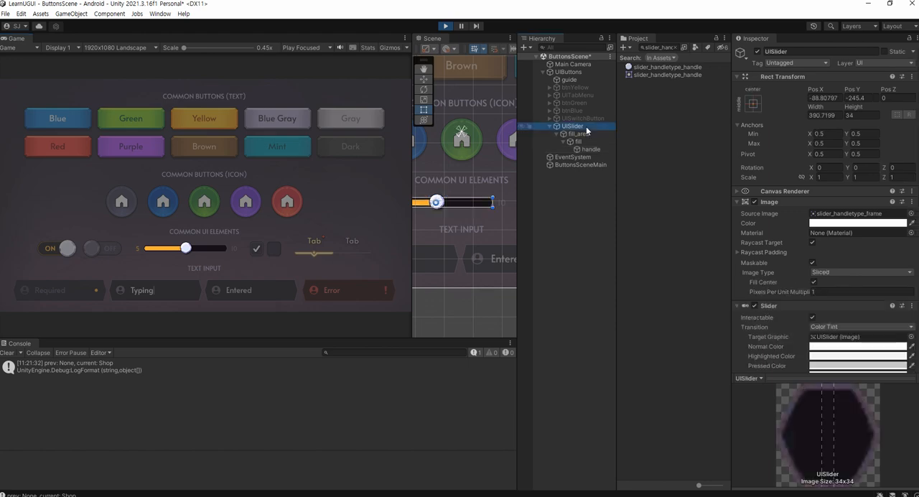
scroll(833, 294, "down", 10)
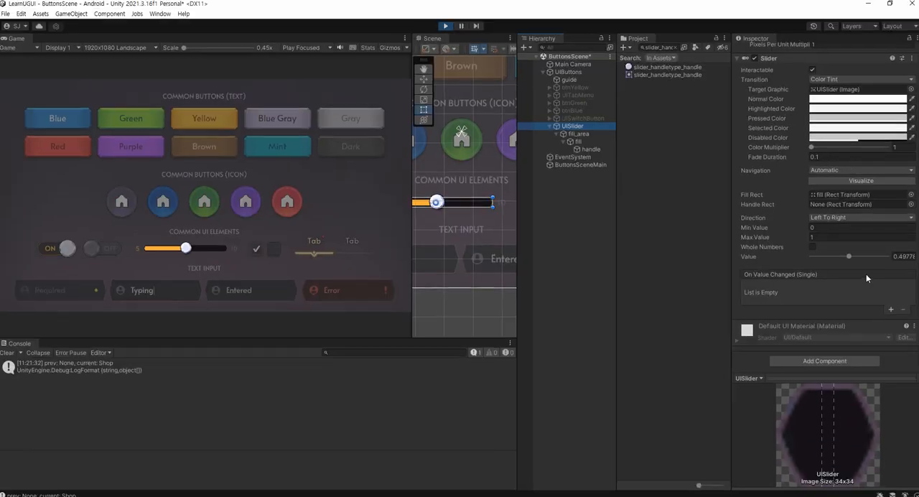
left_click(882, 224)
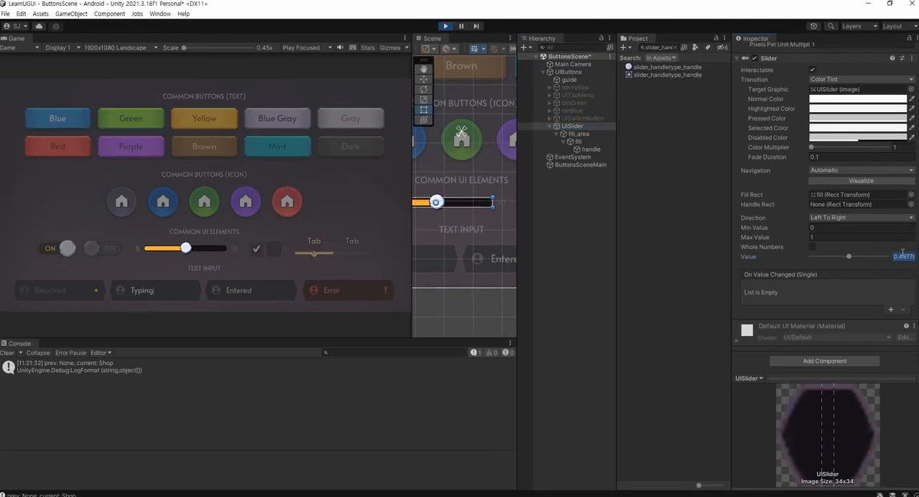
type("0.5")
left_click_drag(411, 234, 111, 234)
scroll(264, 239, "up", 10)
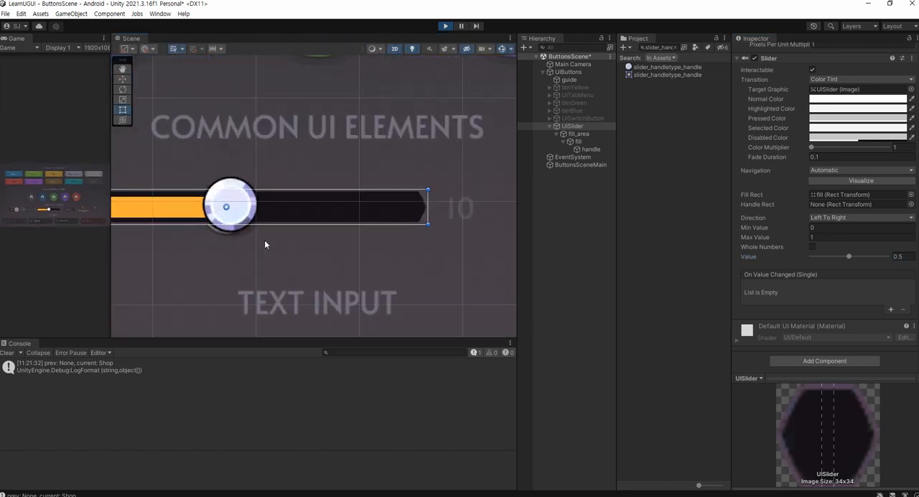
scroll(308, 208, "up", 6)
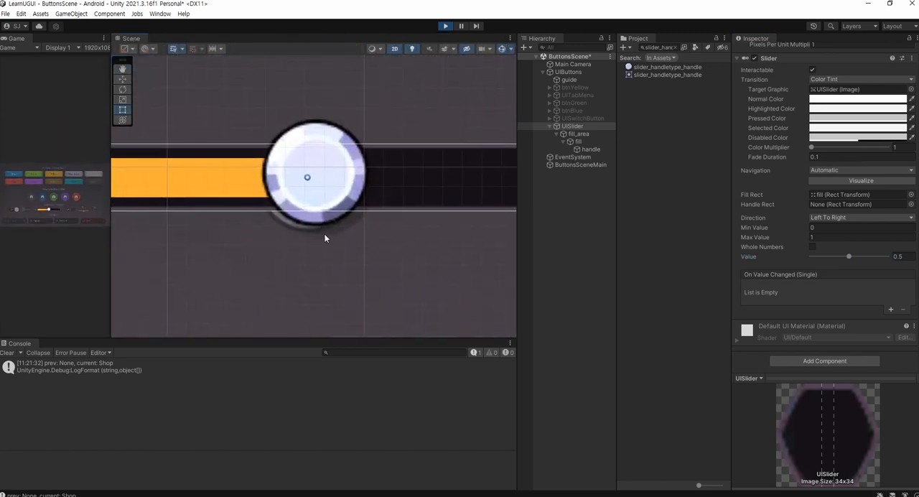
middle_click_drag(312, 223, 364, 234)
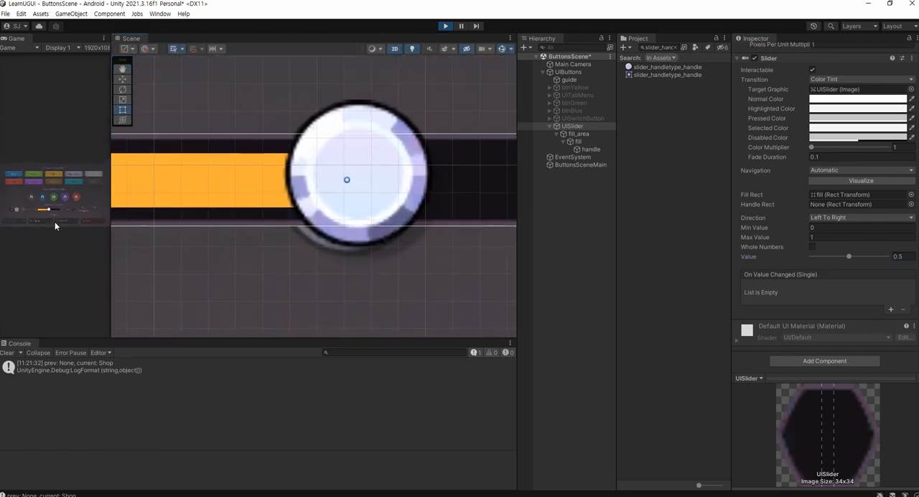
left_click_drag(847, 257, 846, 260)
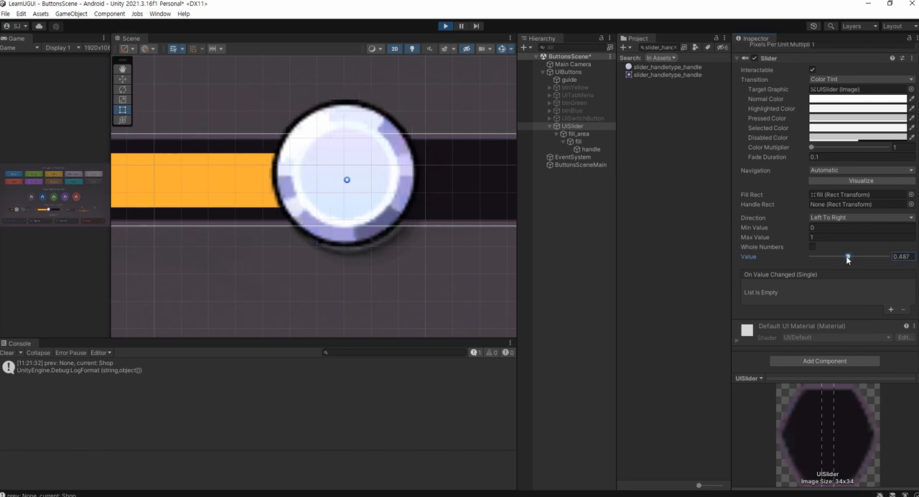
key("ctrl+1")
left_click(462, 258)
mouse_move(432, 277)
left_mouse_down()
mouse_move(384, 281)
mouse_move(422, 287)
left_mouse_up()
key("Escape")
While playing, move handle down to Pos Y -2.1 so it covers the knob in the guide image
left_click(590, 149)
key("w")
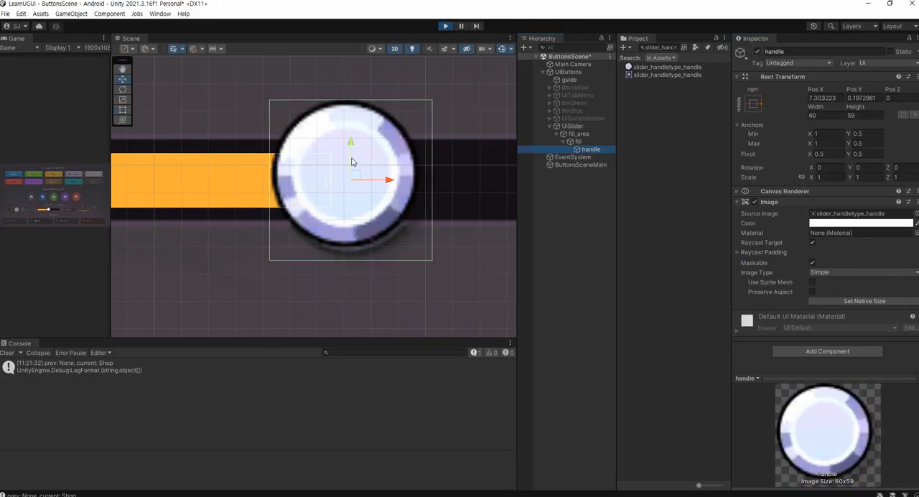
left_click_drag(351, 150, 351, 157)
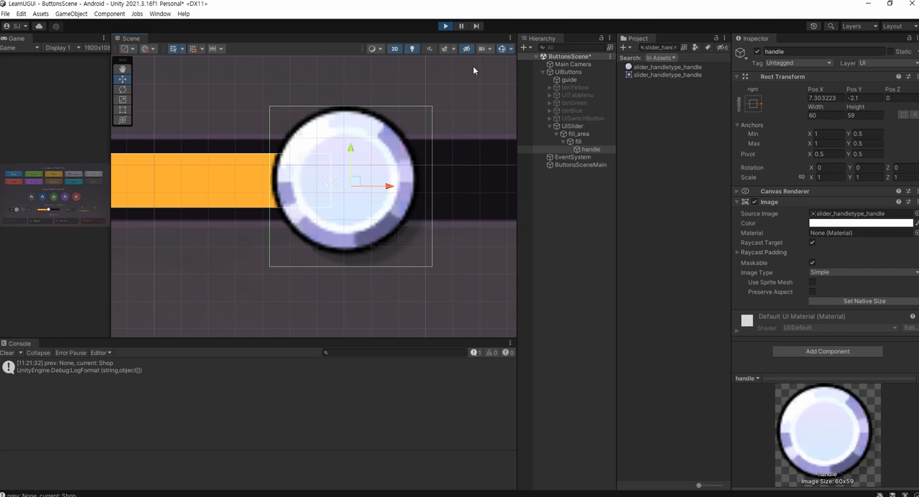
Exit play mode and set handle's Pos Y to -2.1
left_click(446, 26)
left_click(852, 99)
double_click(849, 100)
type("-")
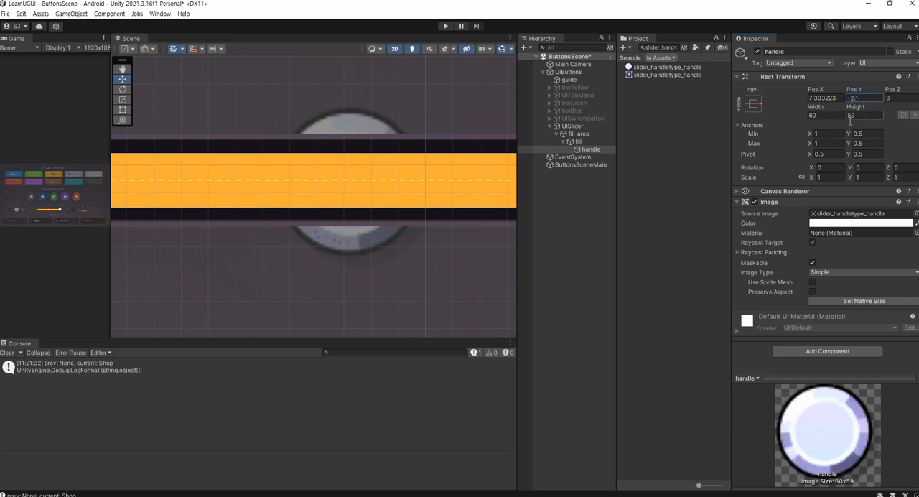
left_click(590, 149)
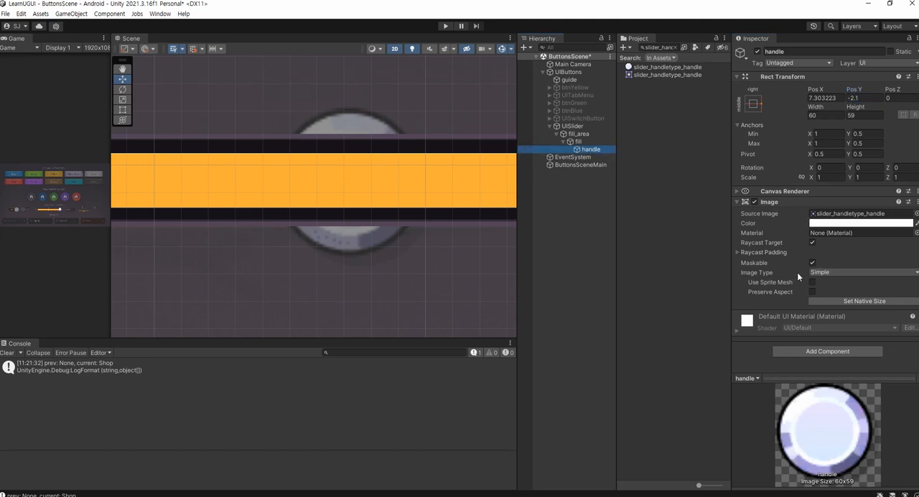
Set UISlider's Slider value to 0.5 and fine-tune it to 0.494 to align handle with the guide knob
scroll(366, 240, "down", 8)
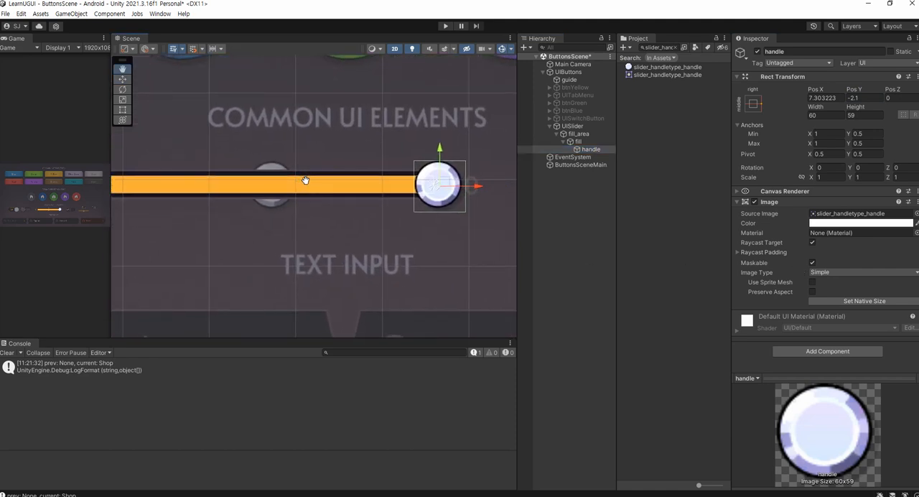
left_click(579, 125)
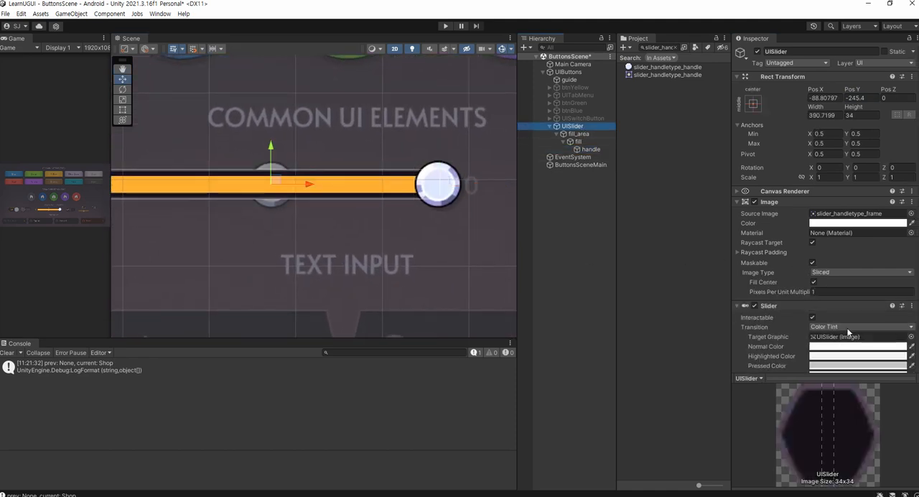
scroll(859, 302, "down", 3)
left_click(897, 348)
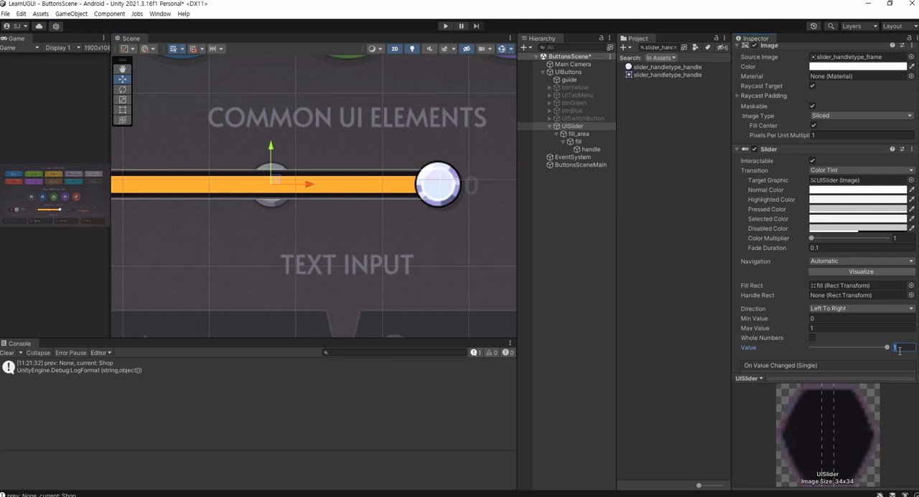
type("0.5")
scroll(262, 206, "up", 8)
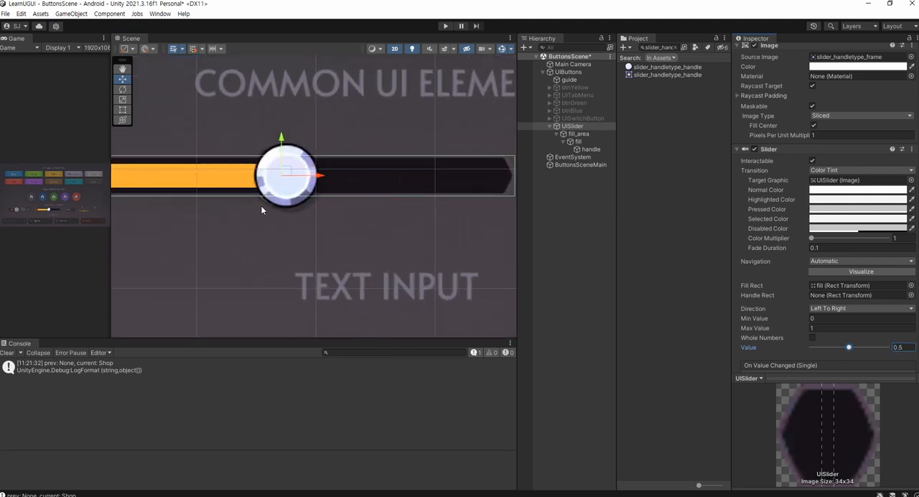
scroll(285, 205, "up", 1)
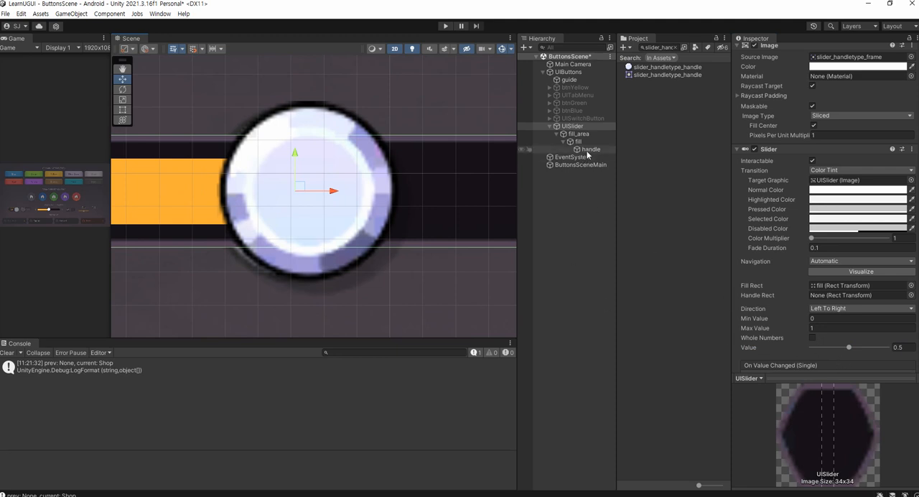
left_click(848, 348)
left_click_drag(849, 349, 848, 350)
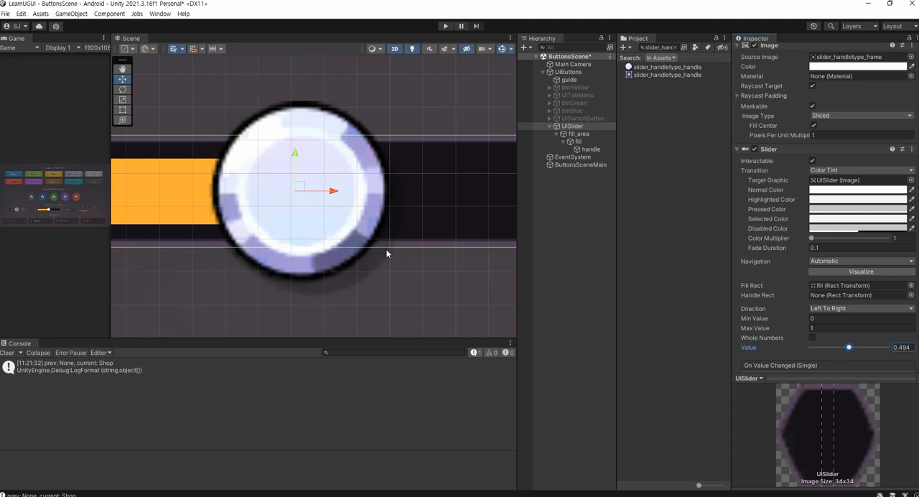
Review handle's Rect Transform and the range and value settings of UISlider's Slider component
left_click(588, 149)
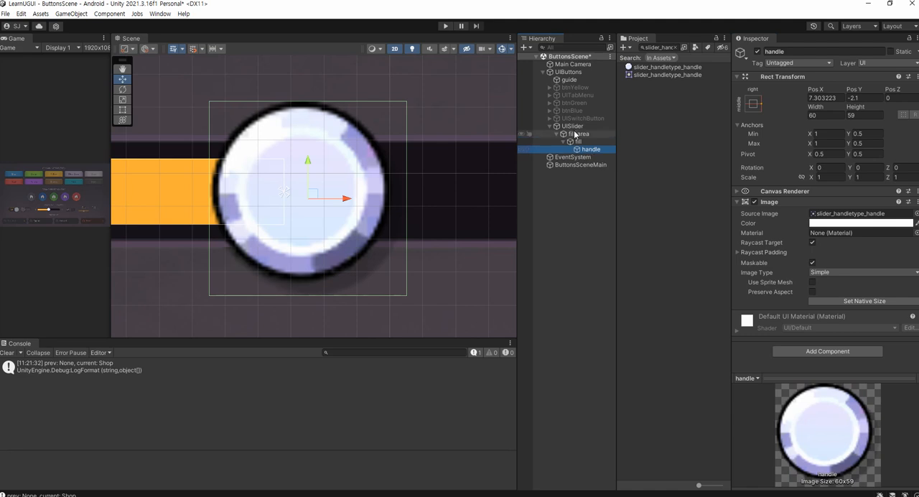
left_click(575, 126)
scroll(828, 292, "down", 7)
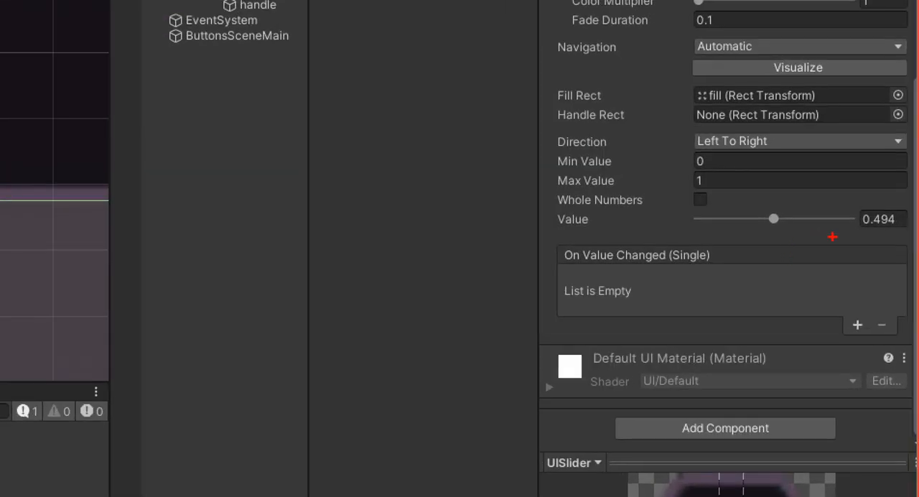
mouse_move(835, 240)
left_mouse_down()
mouse_move(714, 201)
mouse_move(802, 244)
left_mouse_up()
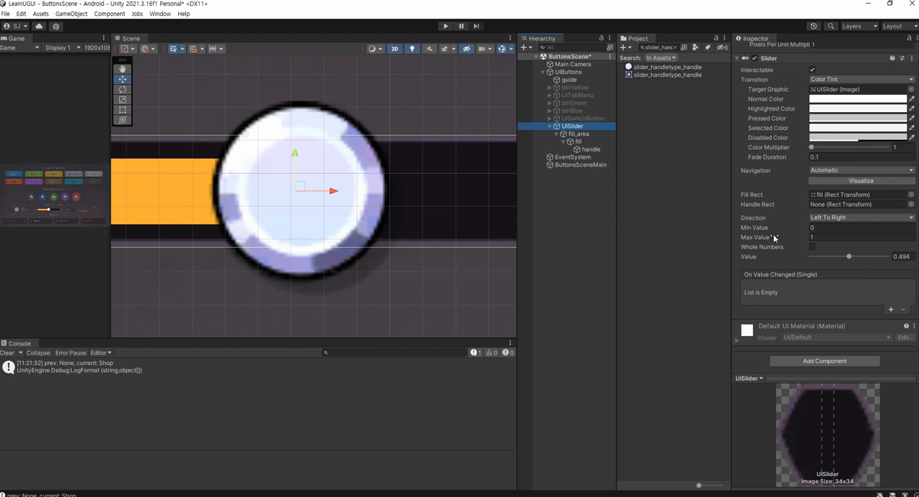
left_click(590, 149)
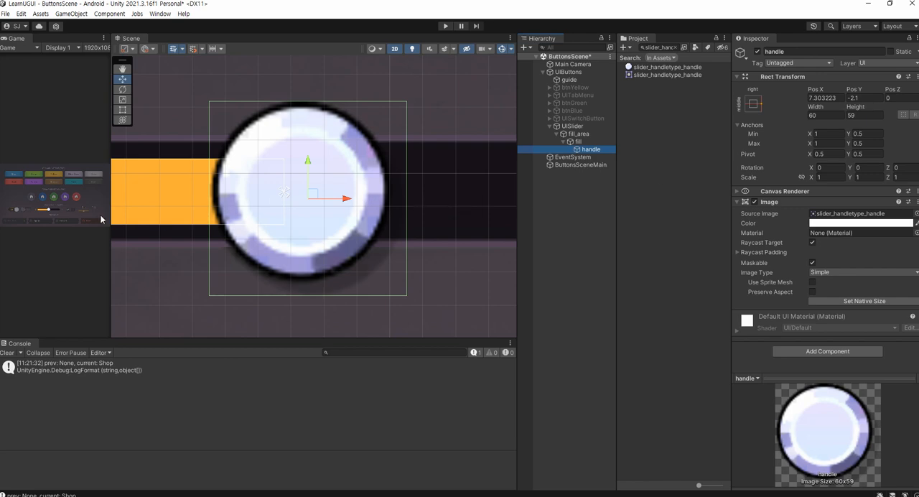
Save the scene and play-test the slider across its full range in an enlarged Game view
left_click_drag(110, 212, 470, 216)
key("ctrl+s")
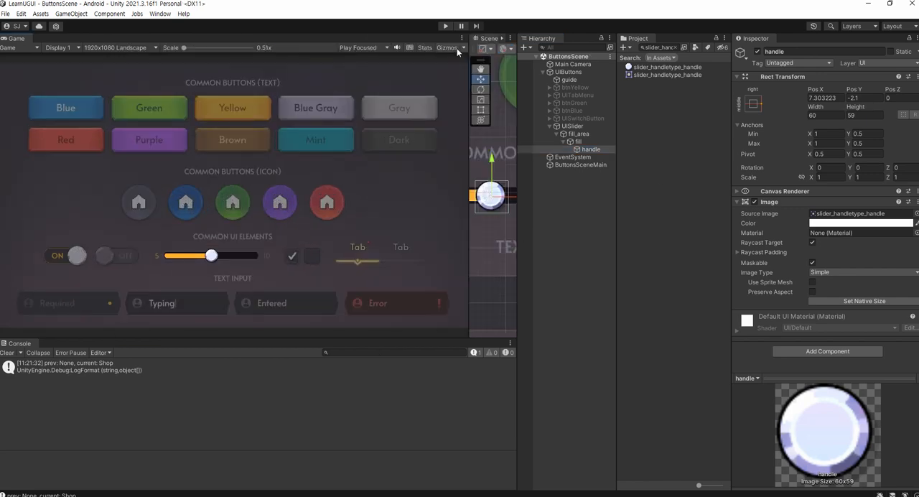
left_click(445, 27)
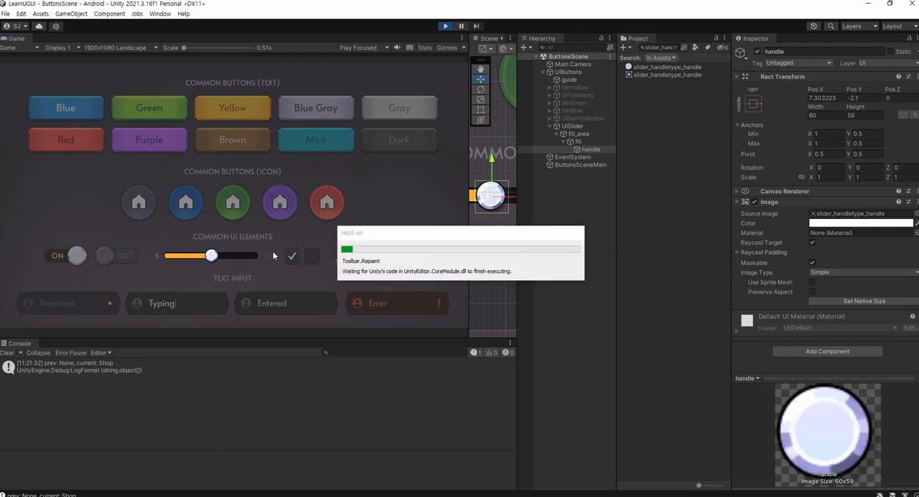
left_click_drag(211, 258, 268, 260)
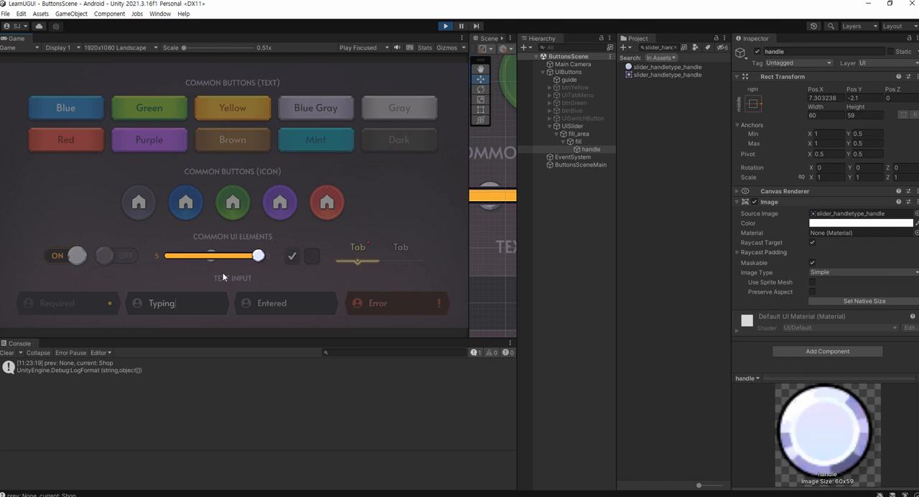
left_click(189, 256)
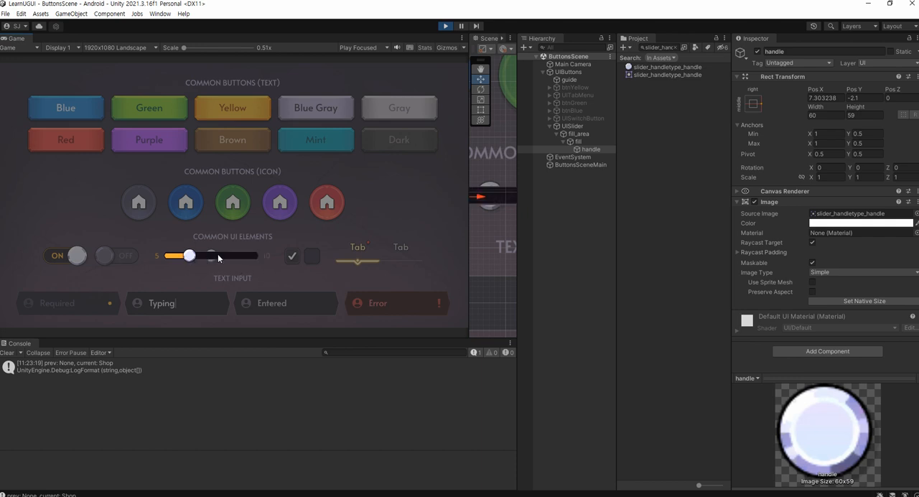
left_click(217, 254)
left_click_drag(230, 256, 169, 258)
left_click_drag(167, 257, 192, 263)
left_click(241, 256)
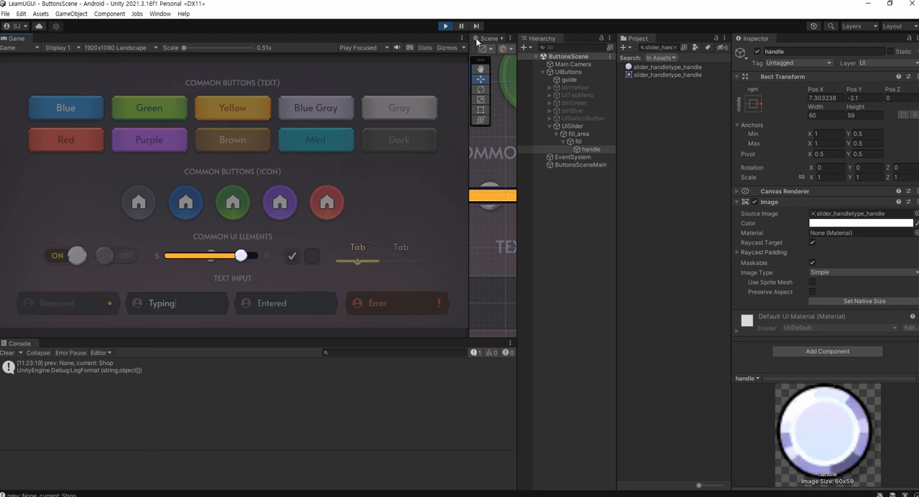
left_click(452, 30)
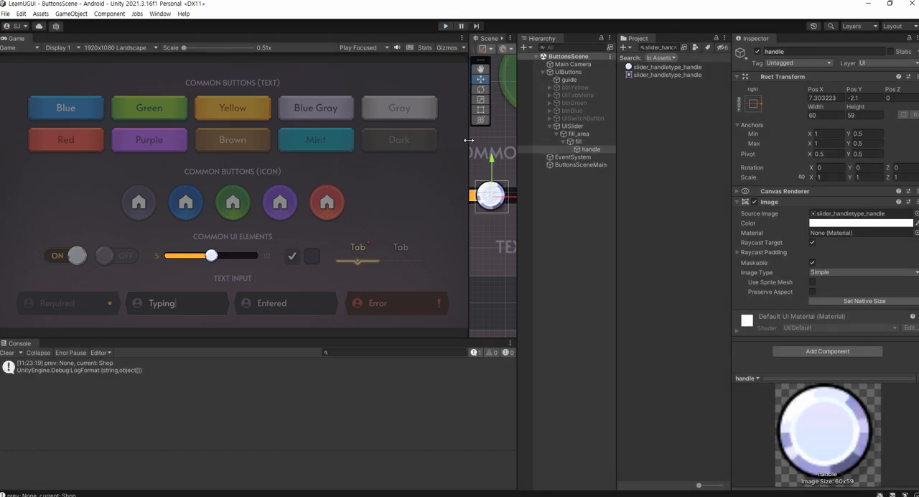
Delete handle from under fill and save ButtonsScene
left_click_drag(470, 143, 127, 146)
scroll(225, 174, "down", 1)
scroll(225, 174, "down", 6)
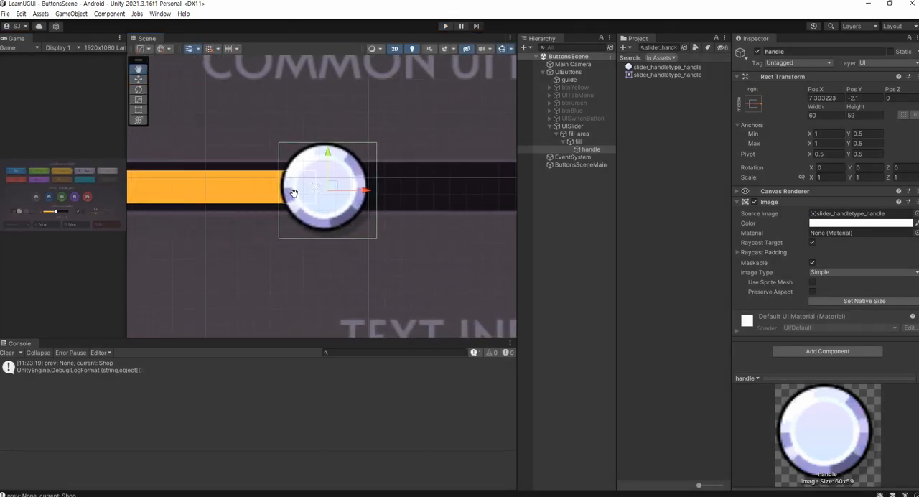
middle_click_drag(341, 201, 321, 208)
left_click(575, 198)
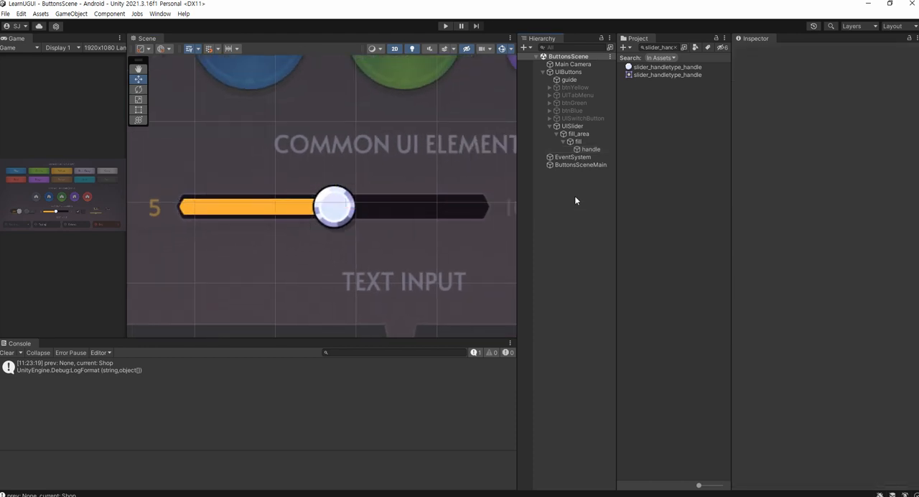
left_click(590, 149)
key("Delete")
key("ctrl+s")
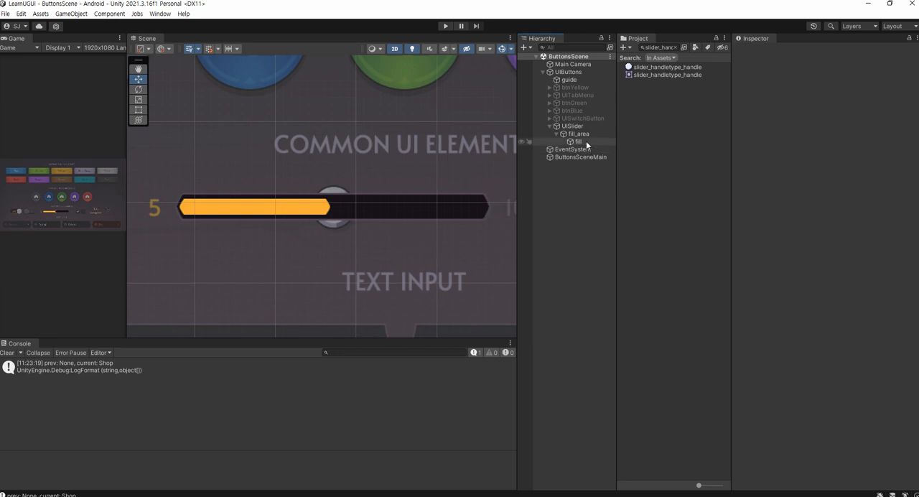
Delete fill_area and its child fill from UISlider, and save ButtonsScene
left_click(585, 142)
key("Up")
key("Up")
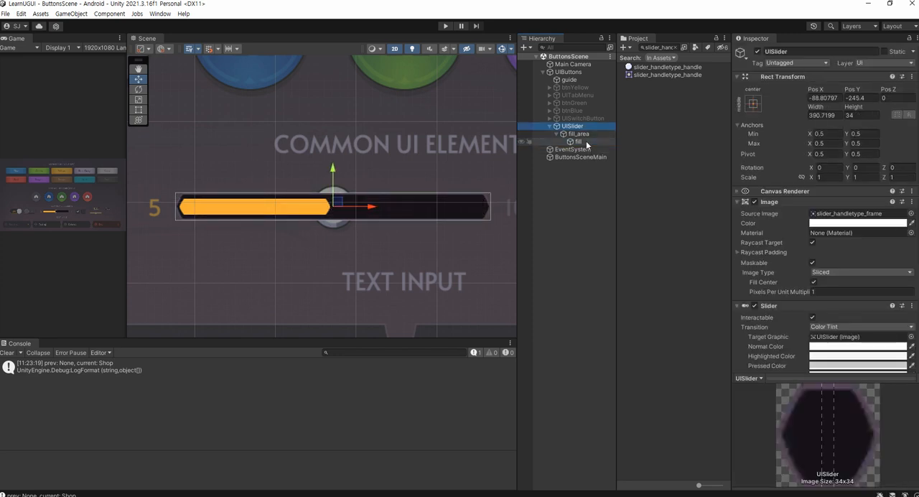
key("Down")
key("shift+Down")
key("Delete")
key("ctrl+s")
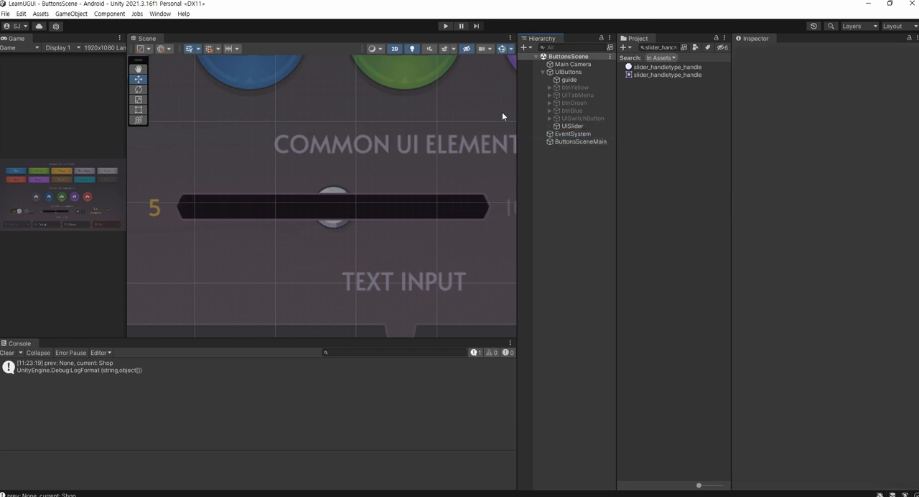
Disable UISlider's Image component to uncover the guide slider beneath it, comparing the frame on and off
left_click(567, 126)
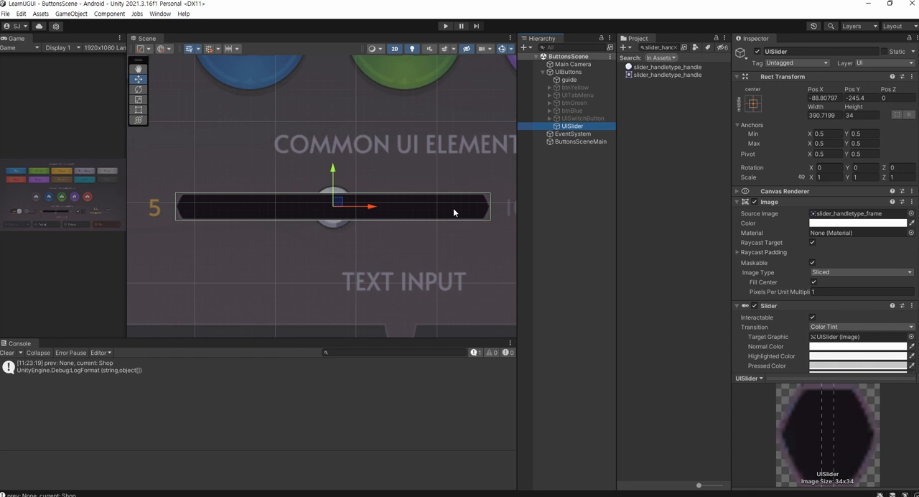
left_click(564, 166)
left_click(573, 126)
left_click(754, 202)
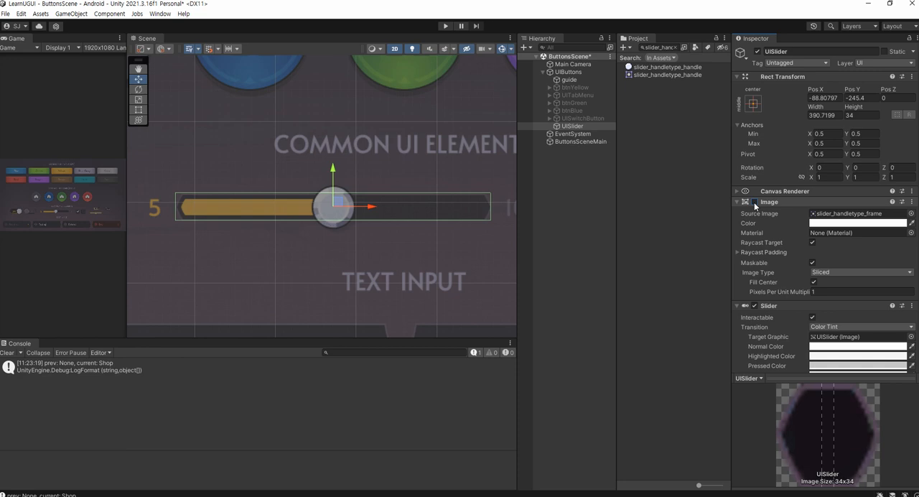
left_click(753, 203)
left_click(753, 203)
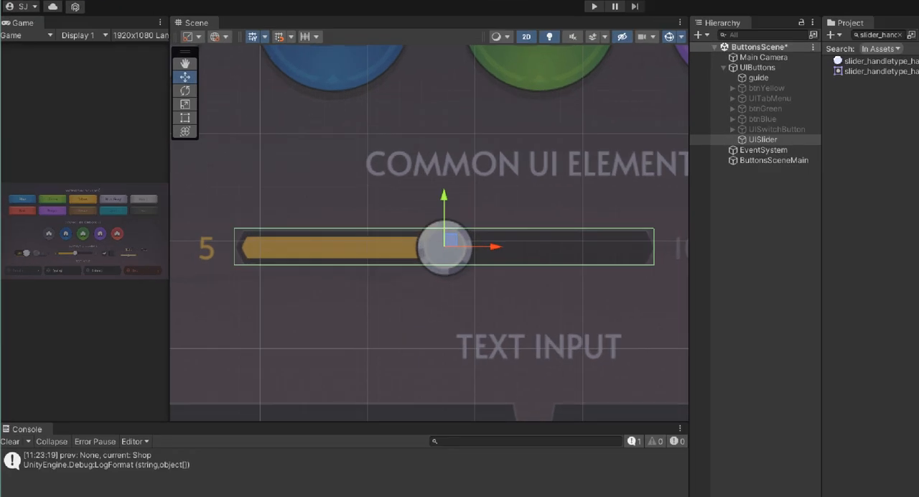
left_click(346, 264)
mouse_move(245, 262)
left_mouse_down()
mouse_move(265, 226)
mouse_move(249, 269)
left_mouse_up()
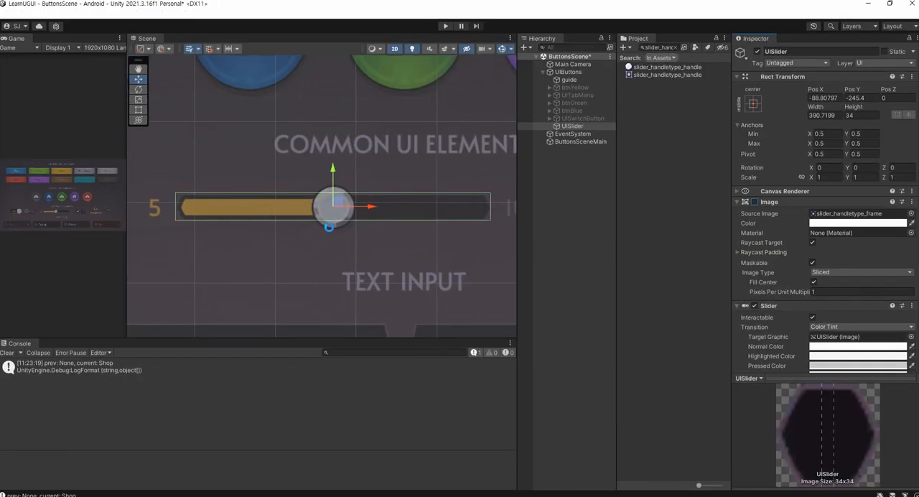
left_click(753, 202)
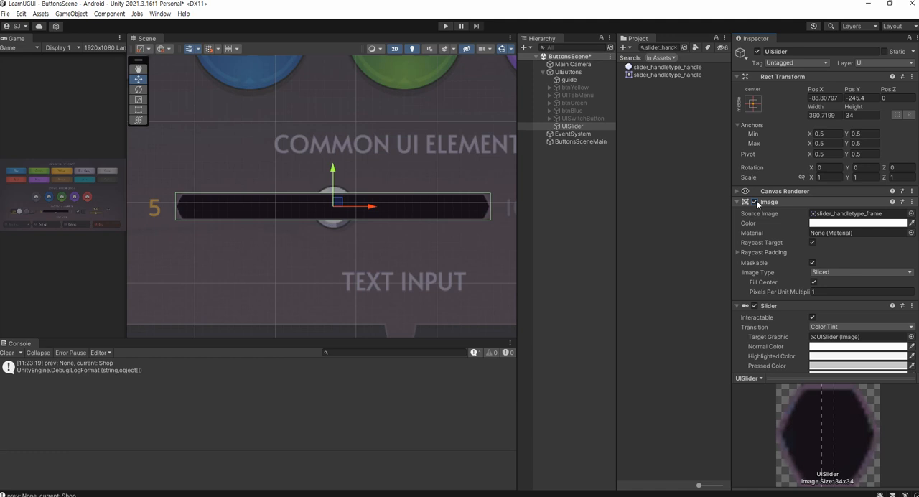
left_click(753, 202)
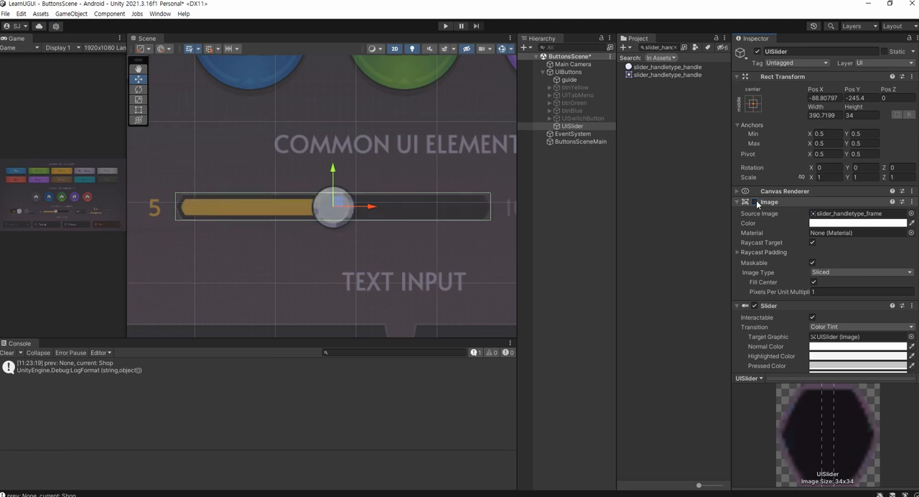
Create an empty child object under UISlider and name it fill_area
right_click(567, 127)
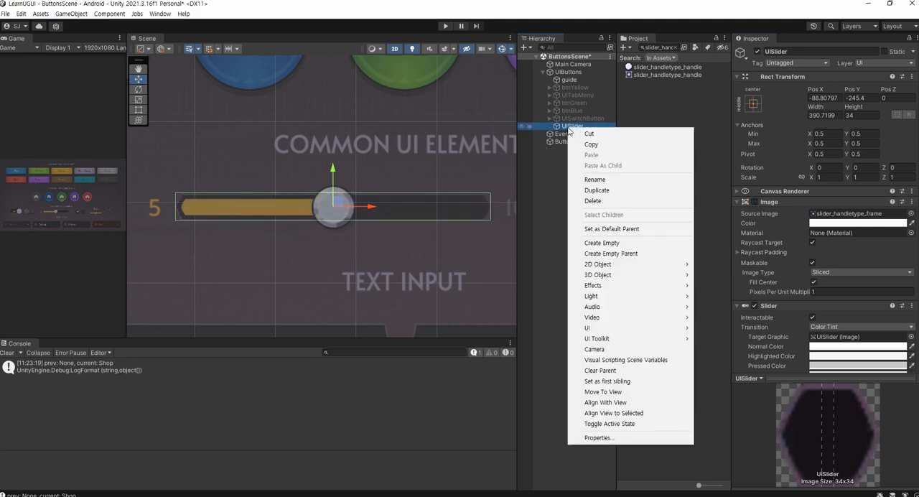
left_click(585, 243)
type("fil")
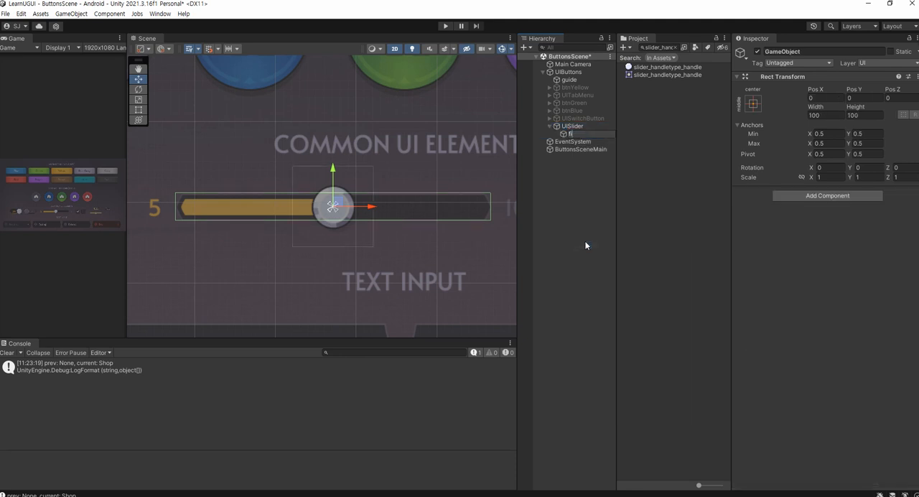
type("l_area")
key("Return")
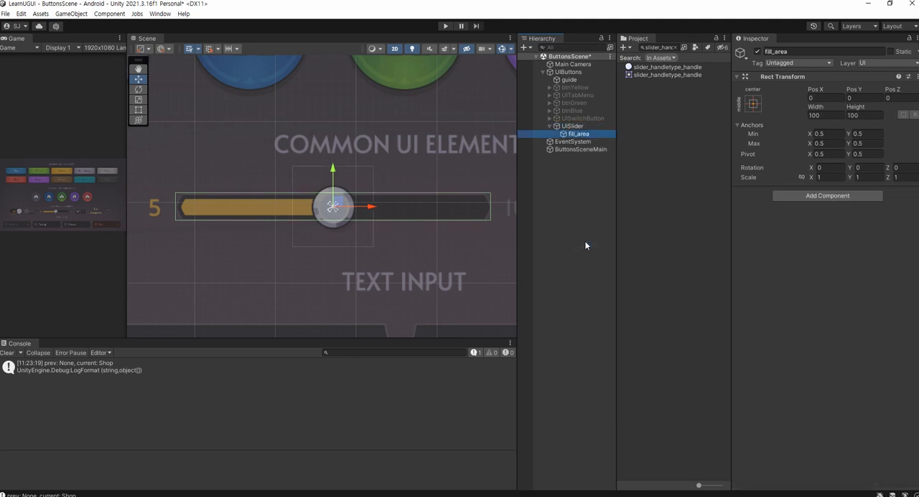
Shrink fill_area's height with the Rect tool to about 21 to match the guide's orange bar
scroll(319, 223, "up", 3)
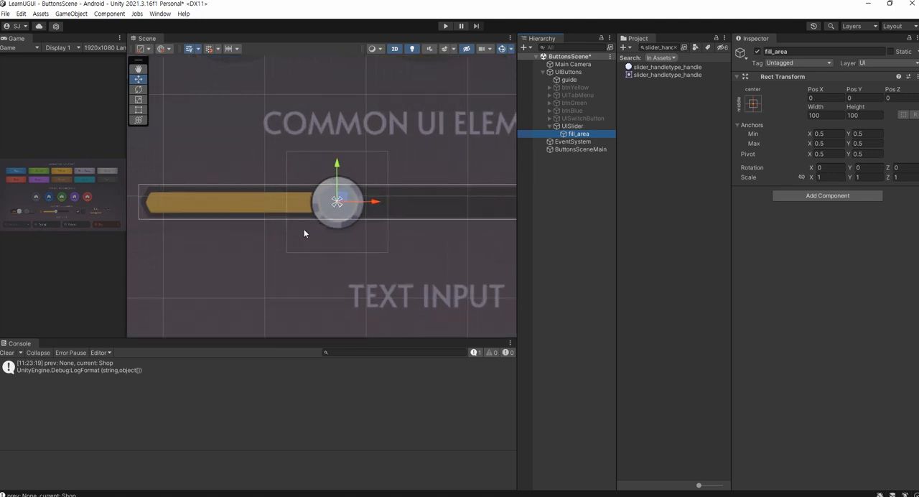
left_click_drag(515, 254, 778, 264)
scroll(491, 226, "up", 1)
left_click_drag(780, 164, 726, 164)
left_click(782, 136)
type("f")
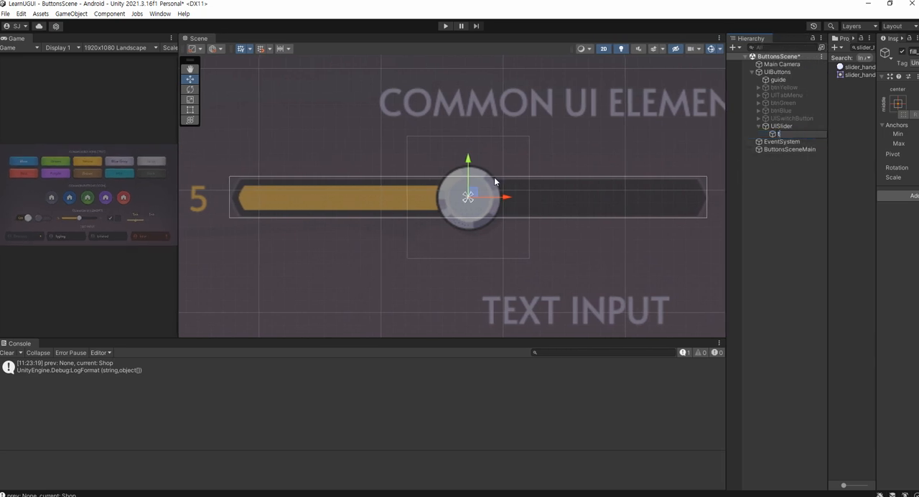
key("Escape")
key("t")
scroll(476, 148, "up", 1)
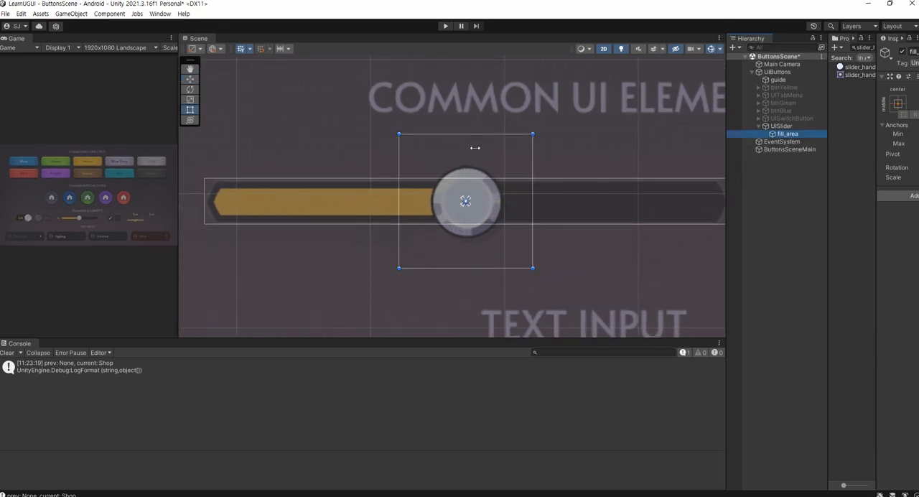
left_click_drag(470, 135, 465, 188)
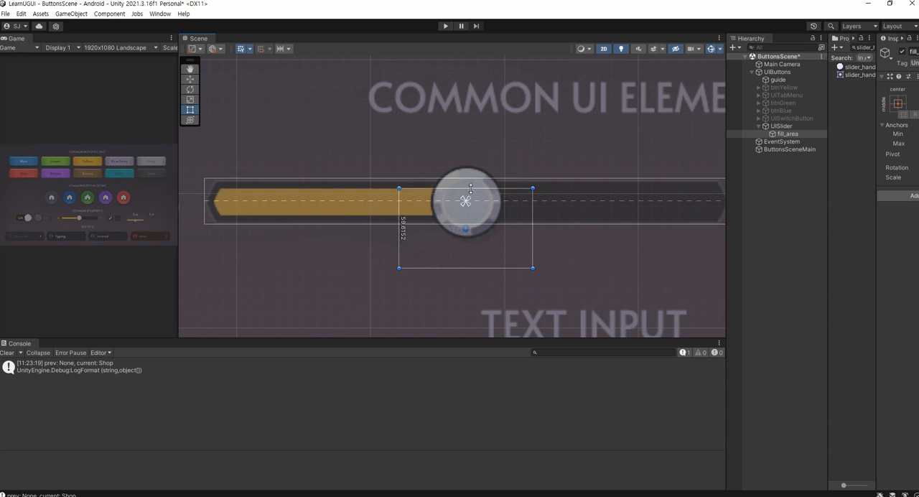
left_click_drag(454, 274, 452, 216)
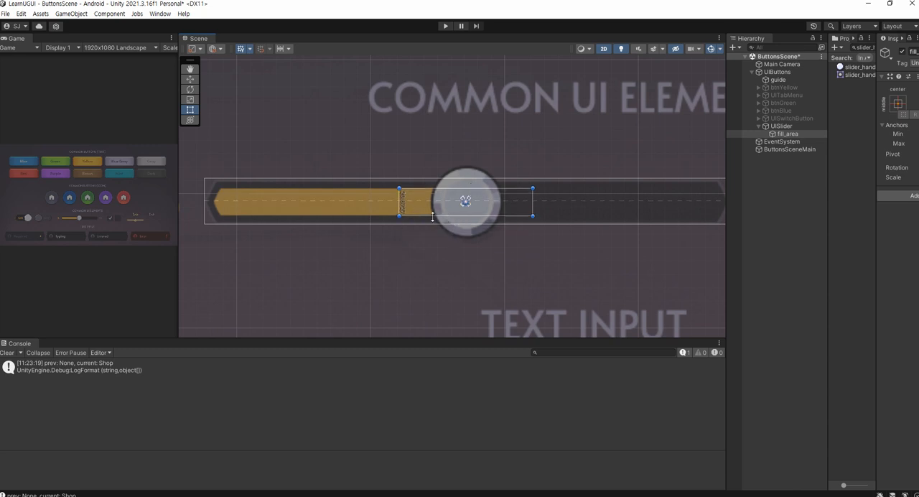
Widen fill_area to about 379 so it spans the guide's whole track, and save the scene
left_click_drag(400, 204, 211, 203)
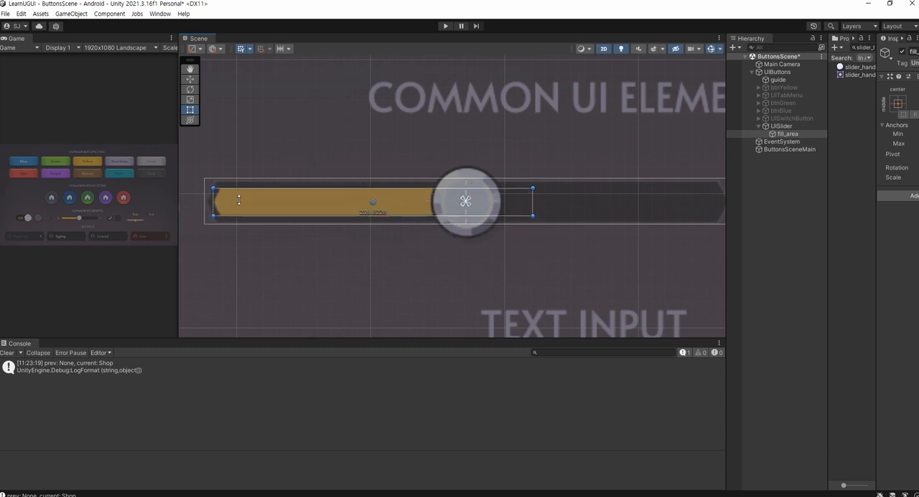
middle_click_drag(609, 225, 567, 225)
scroll(523, 219, "down", 2)
left_click_drag(512, 204, 652, 209)
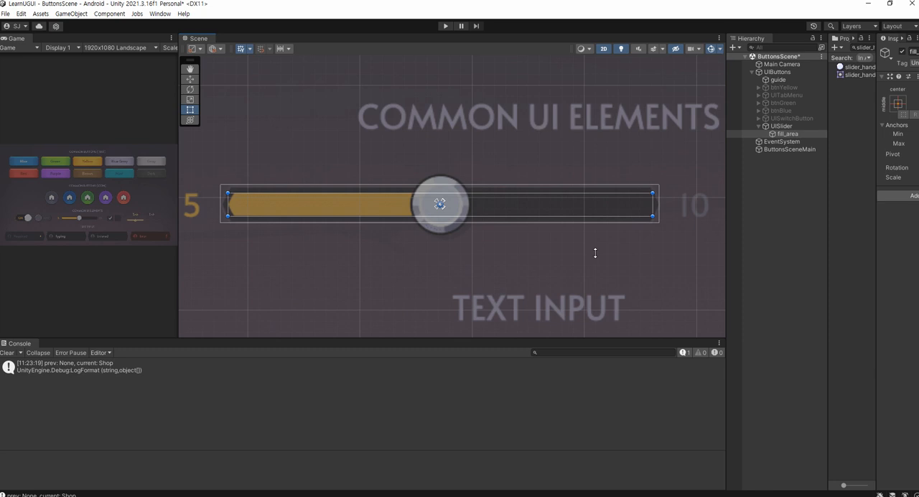
key("ctrl+s")
Add a UI Image as a child of fill_area and name it fill
left_click_drag(726, 272, 599, 283)
left_click_drag(822, 224, 750, 240)
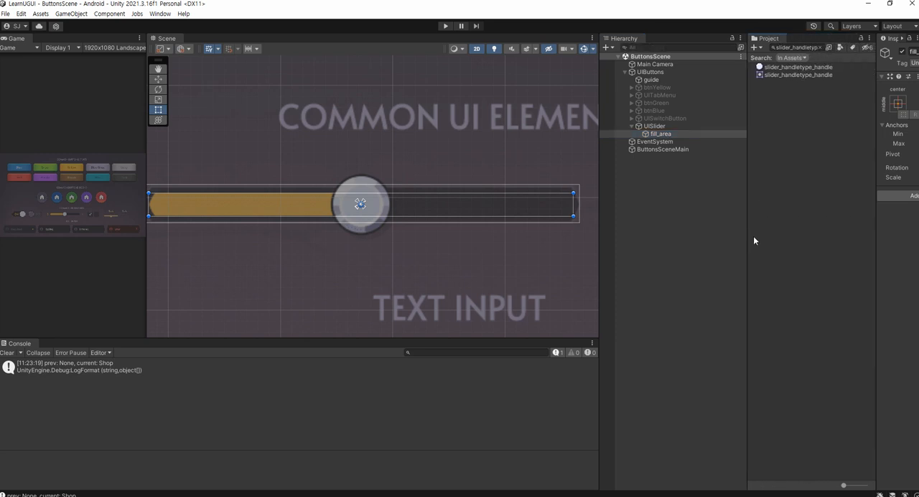
left_click_drag(875, 231, 798, 241)
left_click_drag(747, 258, 719, 217)
left_click(661, 134)
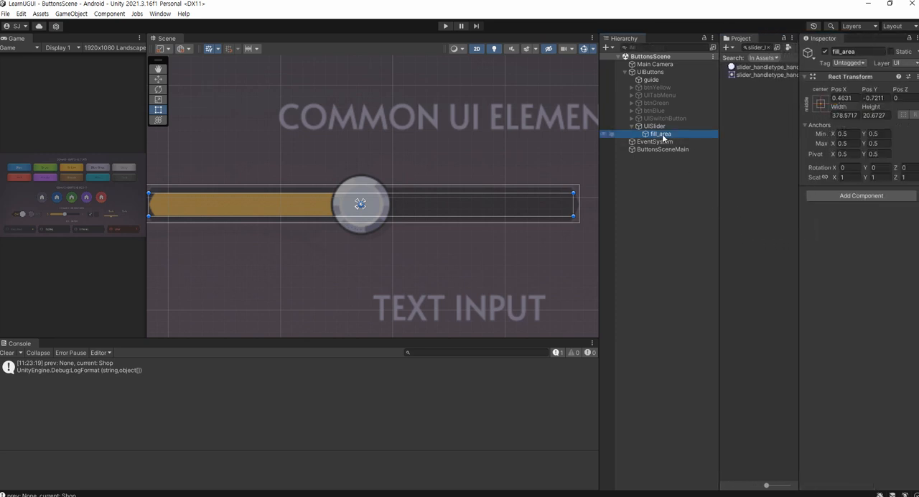
right_click(663, 138)
mouse_move(717, 335)
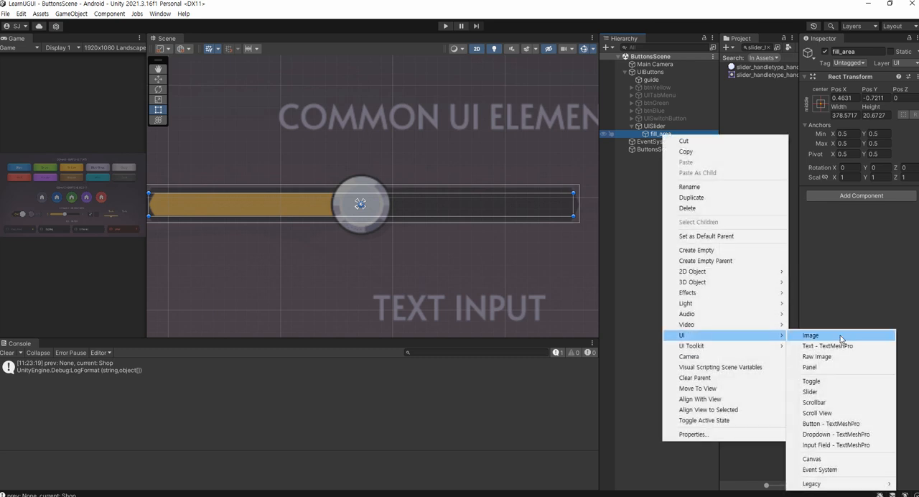
left_click(840, 336)
type("fill")
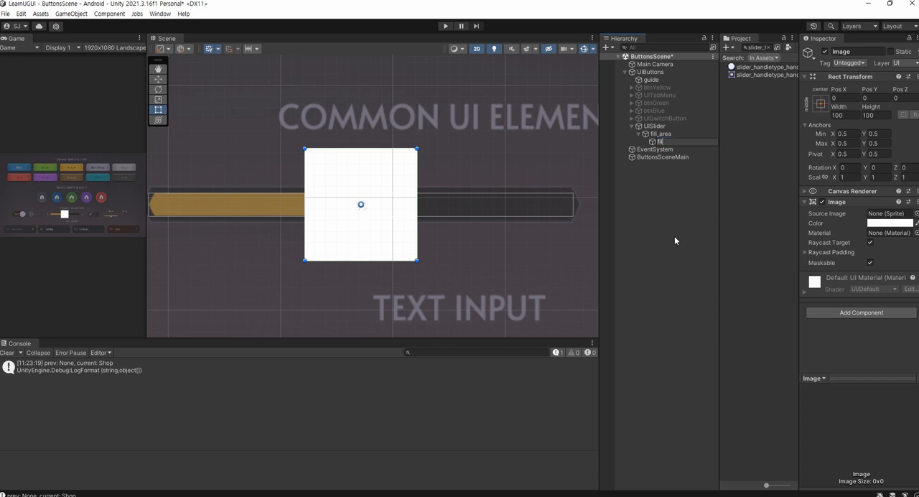
key("Return")
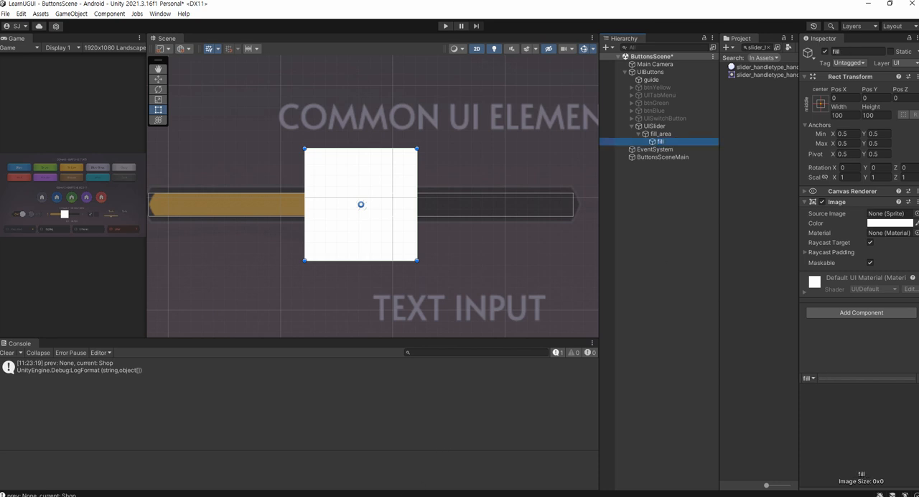
Copy the name slider_handletype_fill from the Notepad list, find that sprite in the project, and assign it as fill's source image
key("alt+Tab")
left_click_drag(328, 364, 193, 364)
key("ctrl+c")
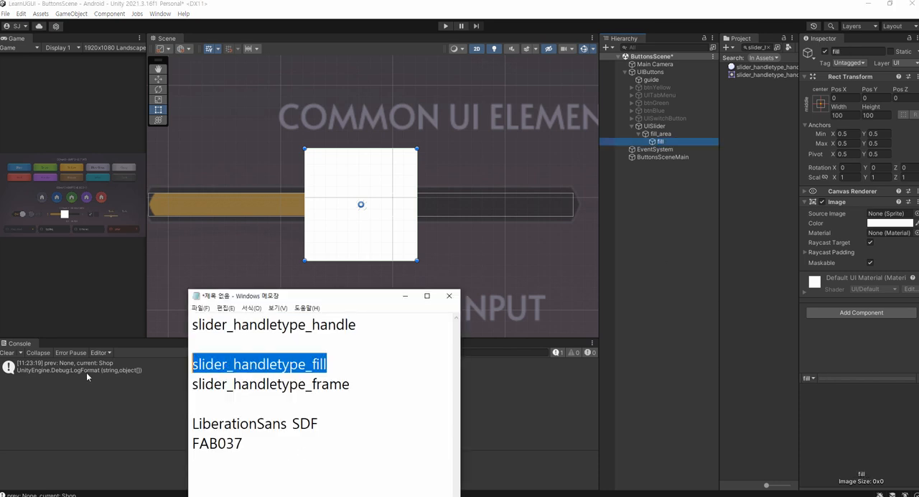
left_click(759, 47)
key("ctrl+v")
left_click_drag(761, 75, 877, 217)
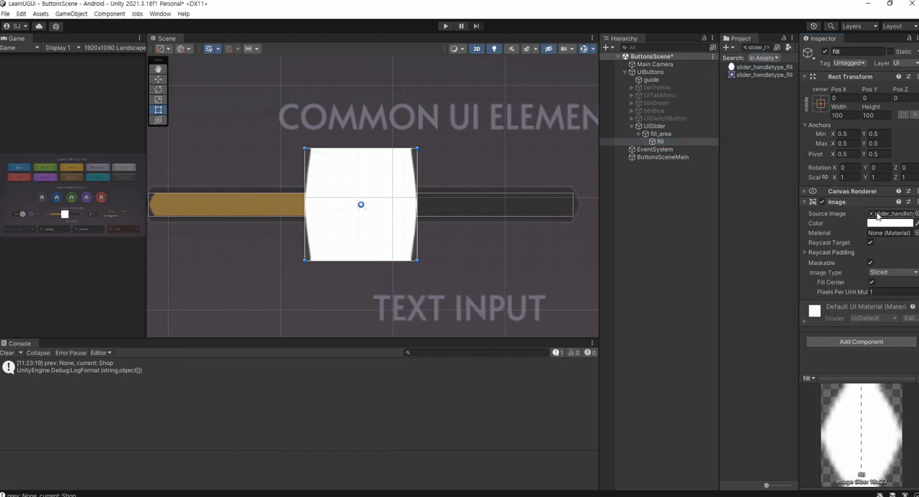
Set fill's Image Type to Simple and apply the sprite's native size
left_click_drag(718, 286, 703, 281)
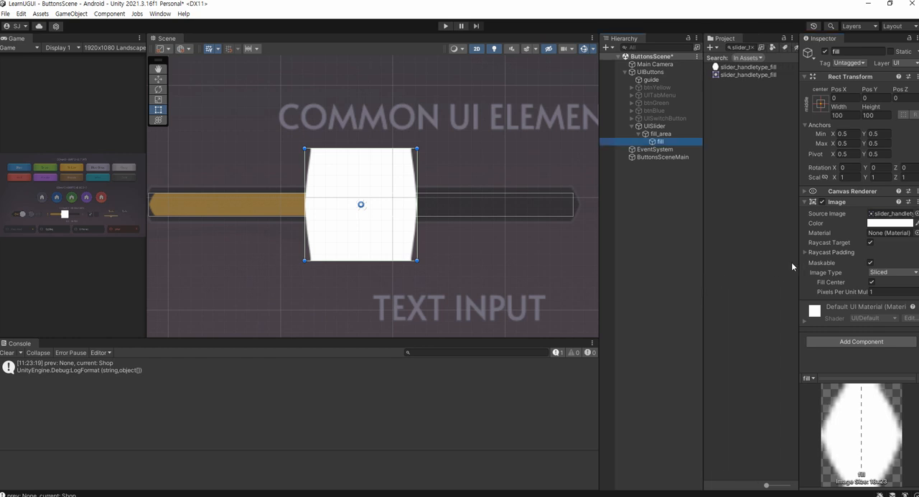
left_click_drag(798, 262, 685, 272)
left_click(798, 272)
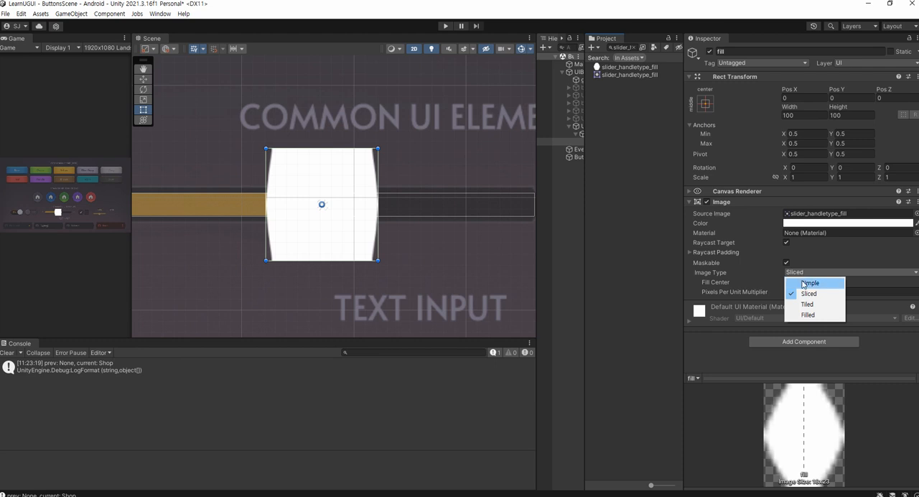
left_click(802, 283)
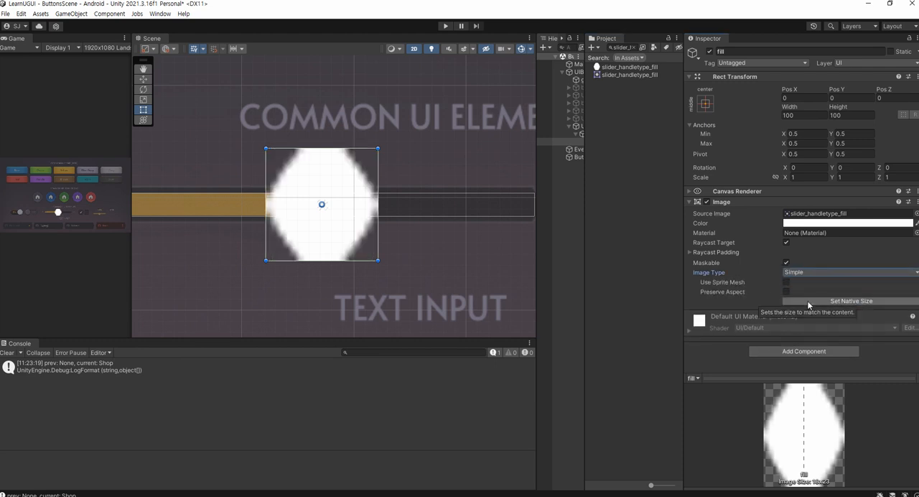
left_click(807, 300)
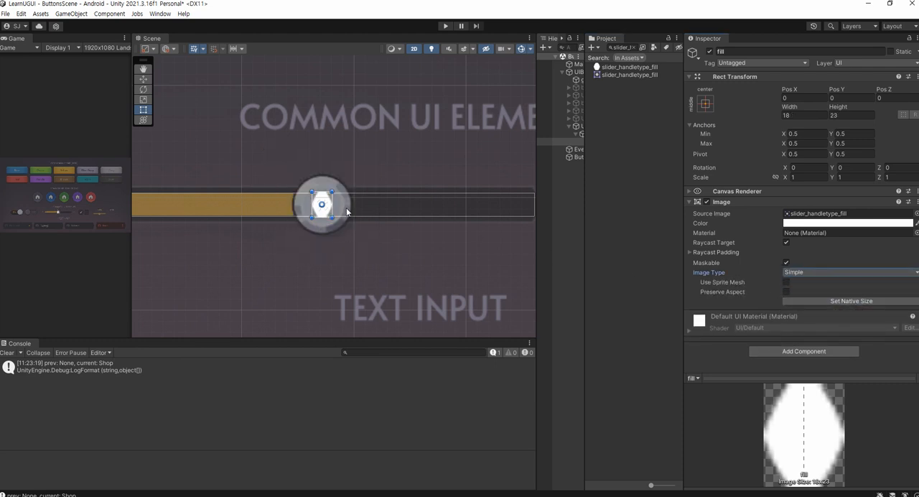
Set fill's Pos Y to 0 to centre it vertically in fill_area
scroll(317, 237, "up", 8)
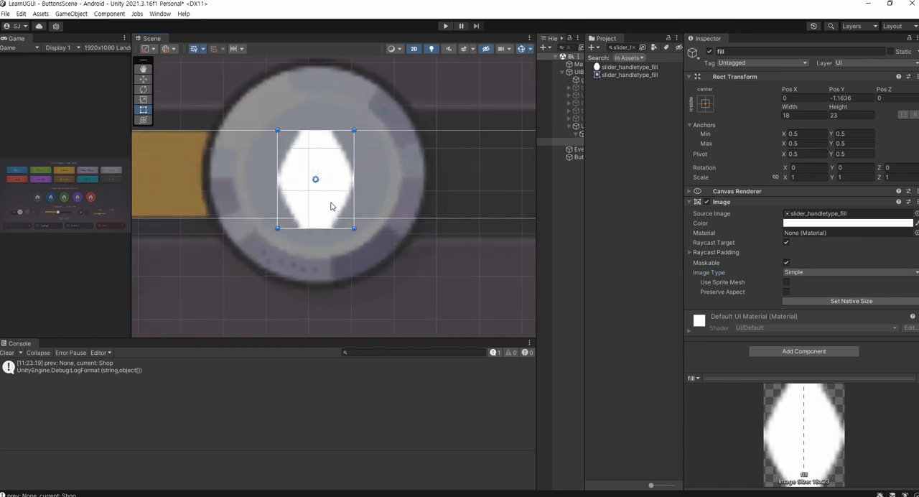
scroll(328, 208, "down", 5)
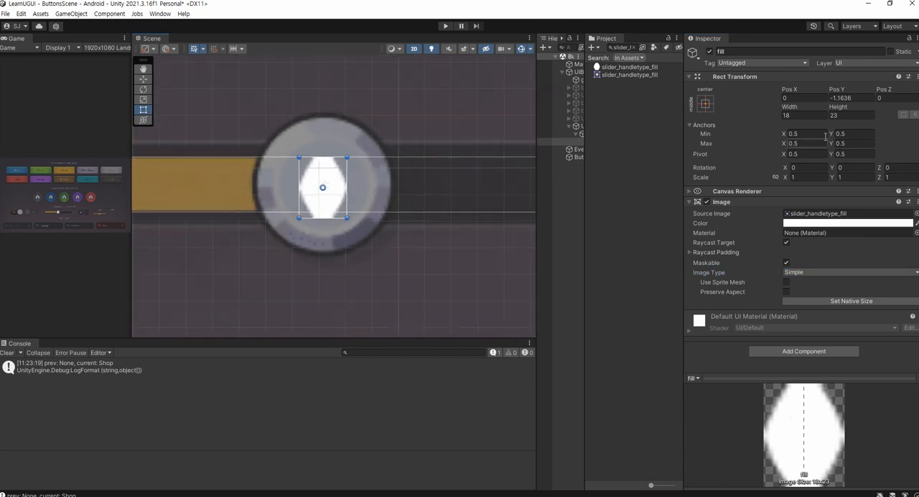
left_click(805, 98)
key("Tab")
type("0")
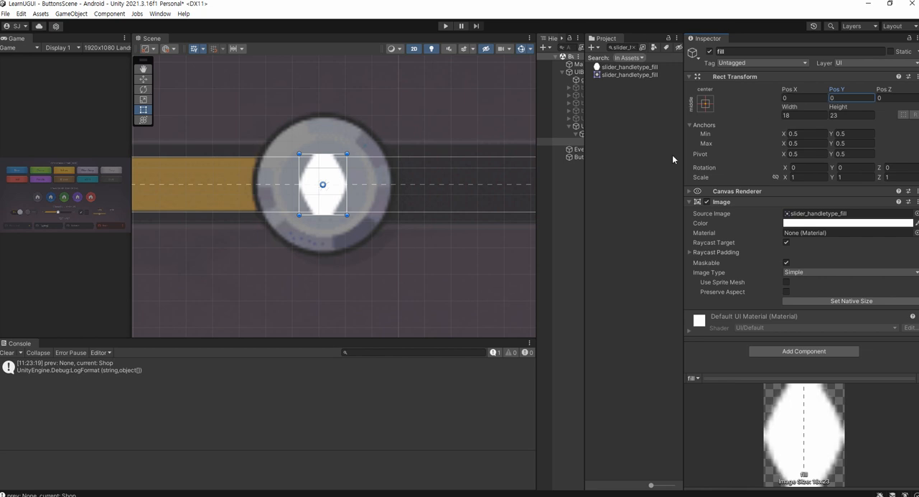
Anchor fill to the horizontal centre of fill_area with vertical stretch, snapping its position too, and set its Width to 0
left_click_drag(536, 171, 478, 178)
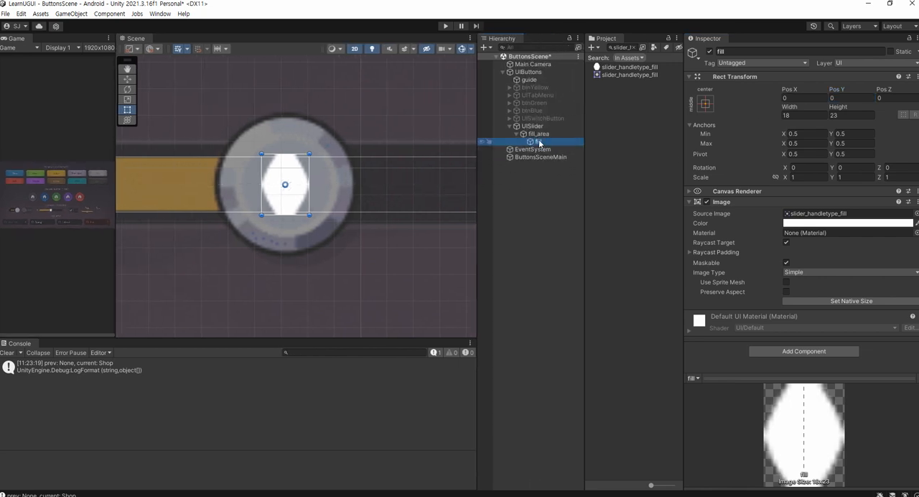
left_click(804, 273)
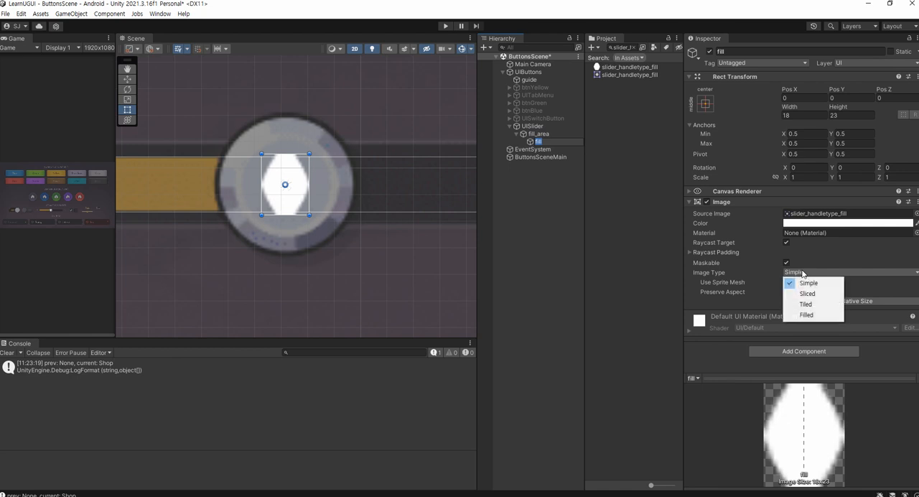
left_click(807, 283)
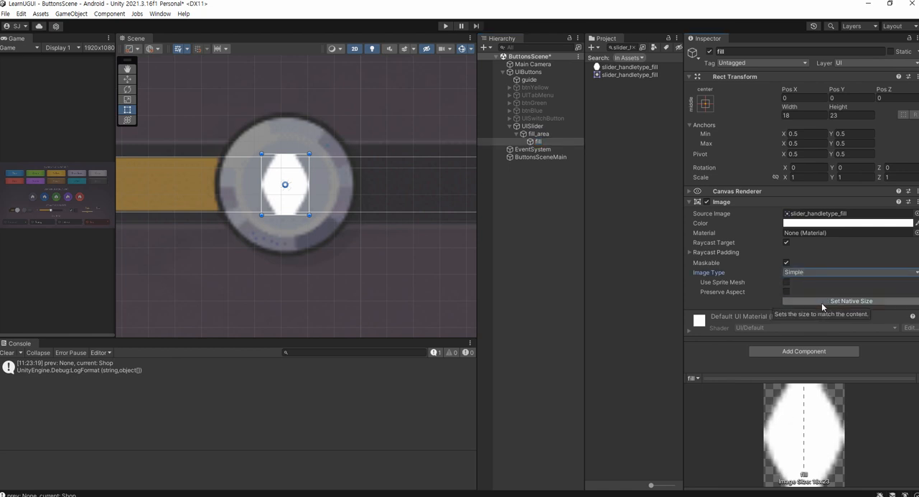
left_click(845, 98)
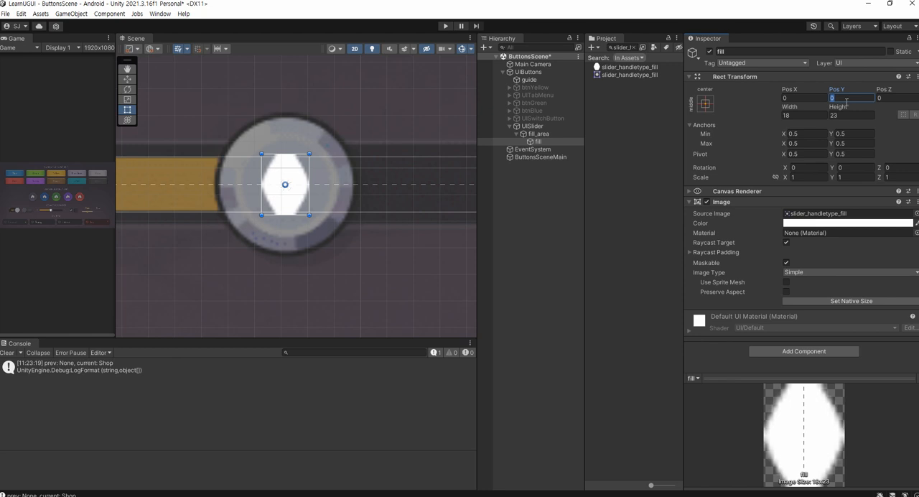
left_click(707, 105)
key("alt")
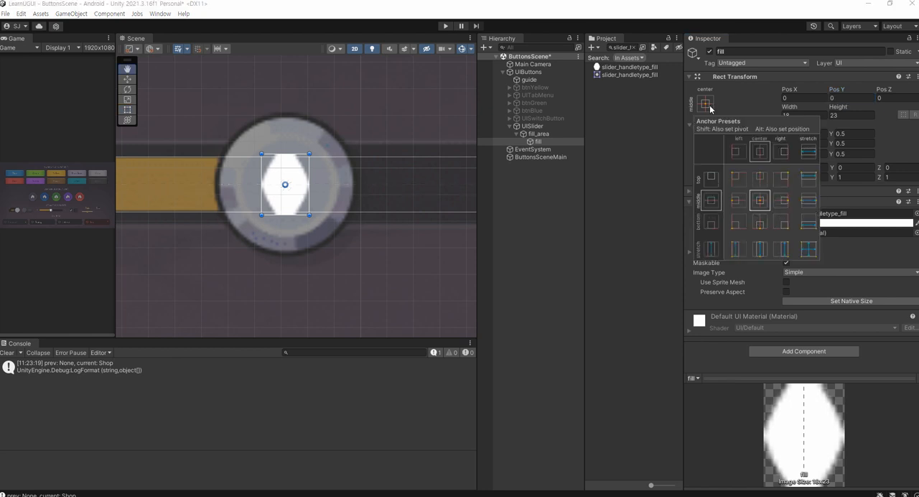
left_click(711, 249, "alt")
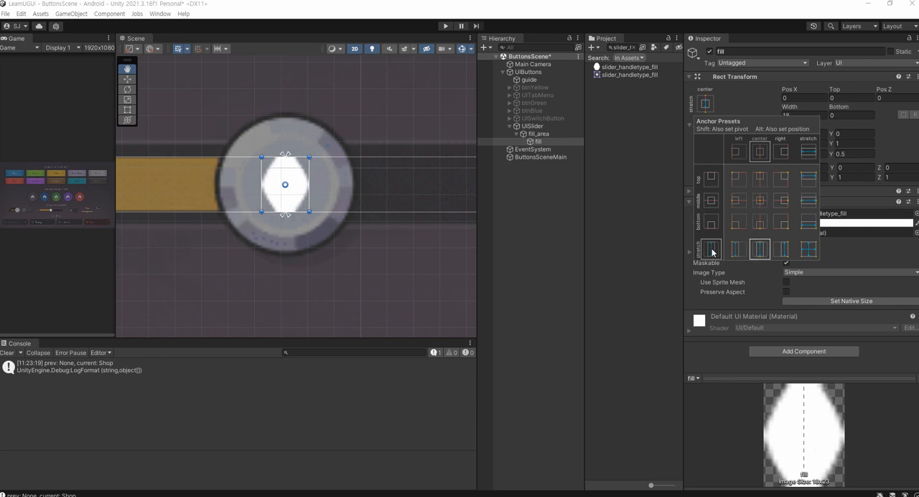
key("shift")
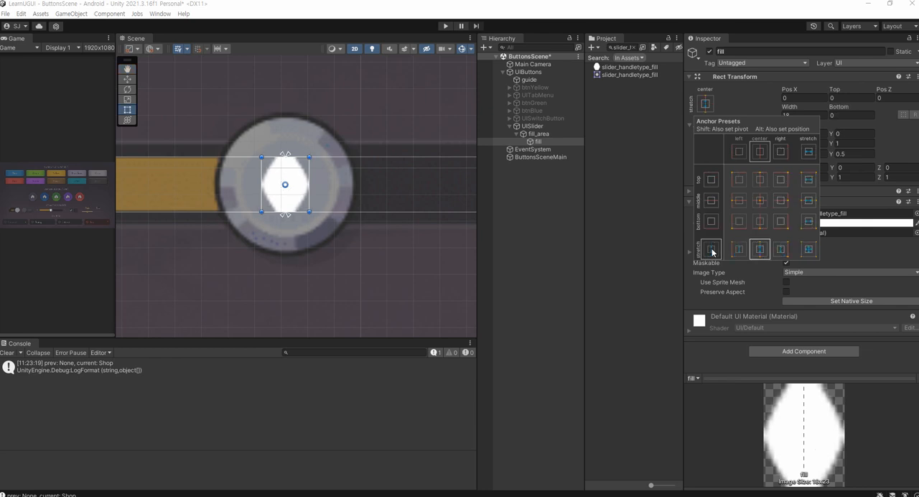
left_click(750, 24)
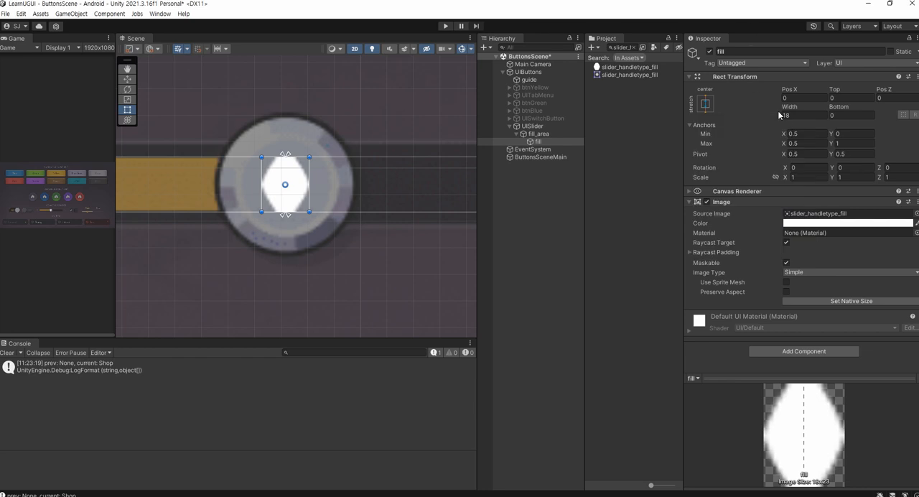
left_click(788, 114)
type("0")
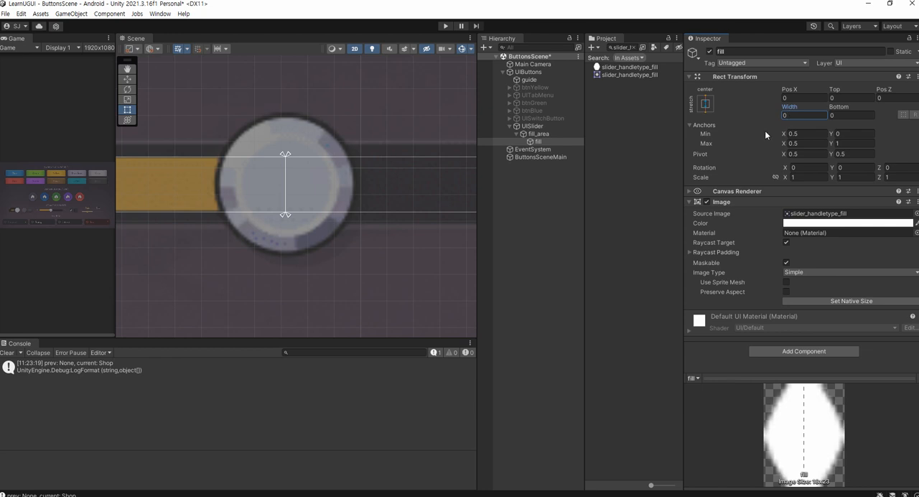
Assign the fill object as the Fill Rect of UISlider's Slider component
left_click(551, 124)
scroll(752, 250, "down", 4)
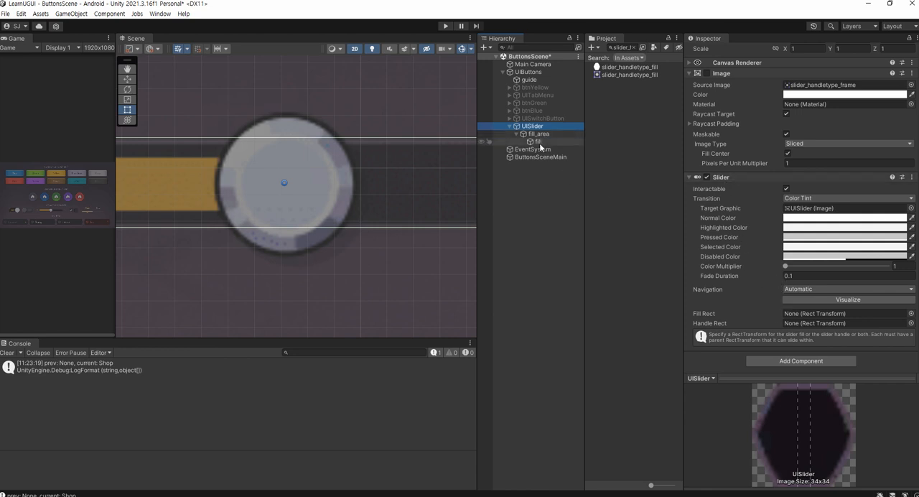
left_click_drag(540, 139, 796, 310)
scroll(283, 185, "down", 5)
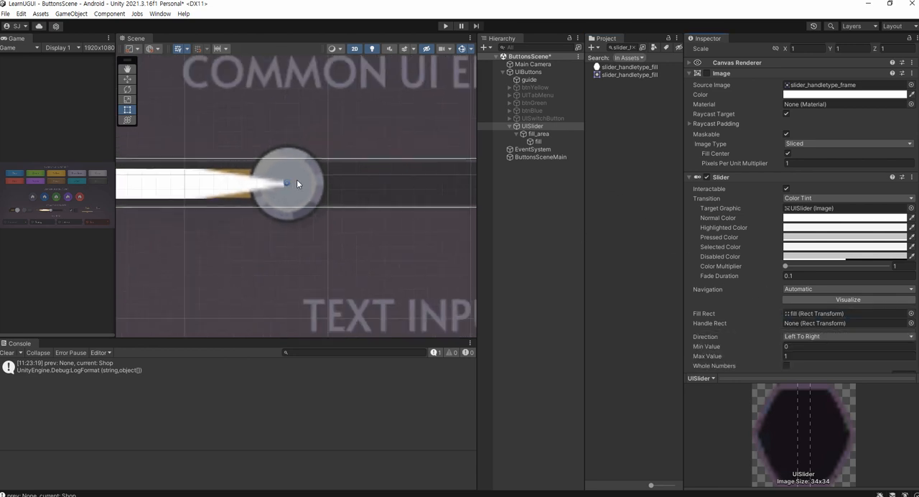
scroll(297, 185, "down", 2)
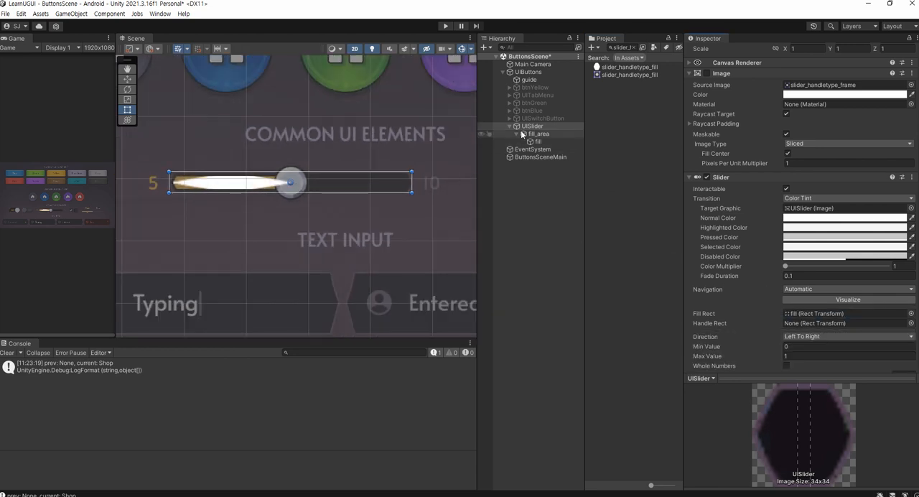
Raise UISlider's Slider Value to its maximum of 1
scroll(857, 279, "down", 3)
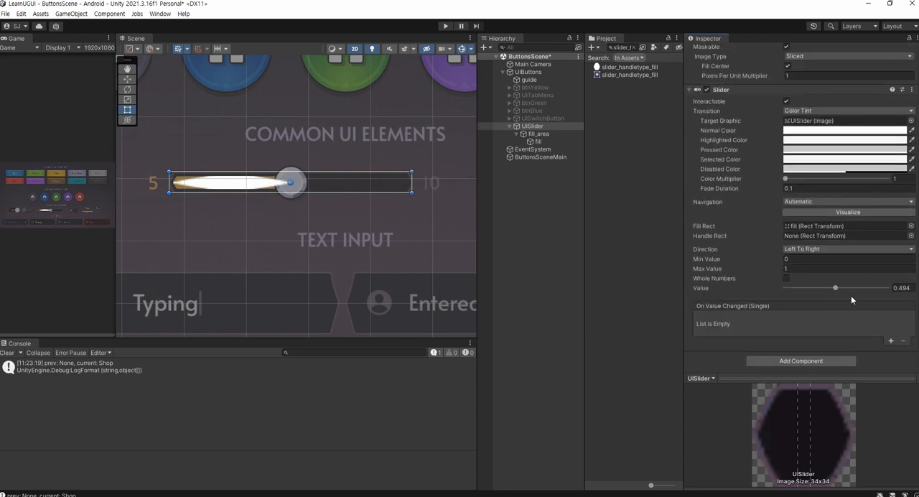
key("ctrl+1")
left_click(804, 259)
left_click_drag(463, 249, 496, 249)
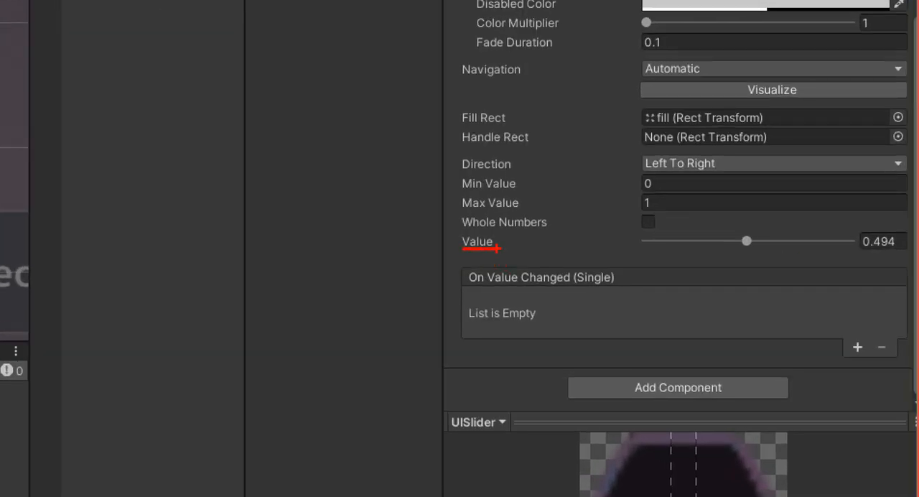
key("Escape")
left_click_drag(835, 287, 895, 288)
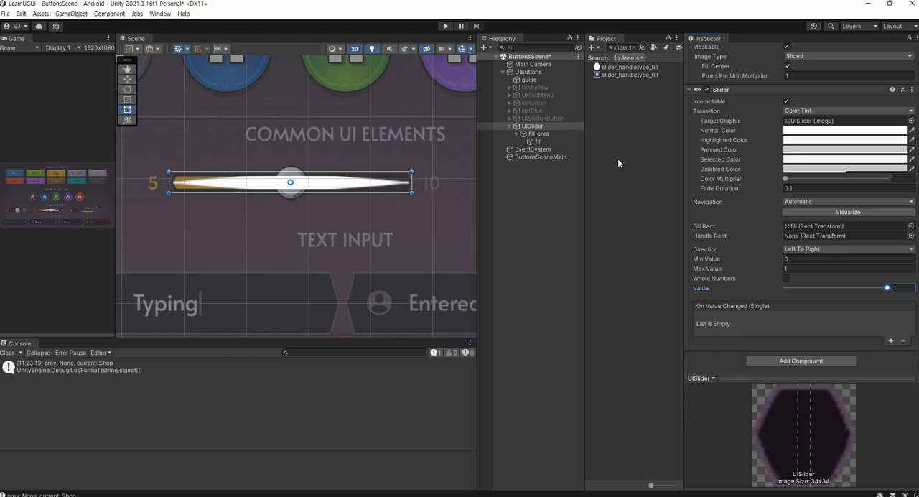
Change the Image Type of the fill object to Sliced
left_click(560, 141)
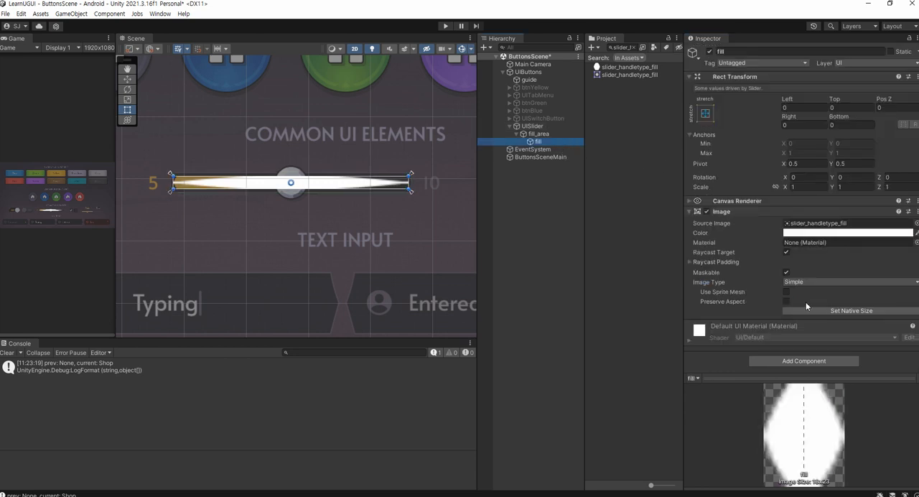
left_click(831, 284)
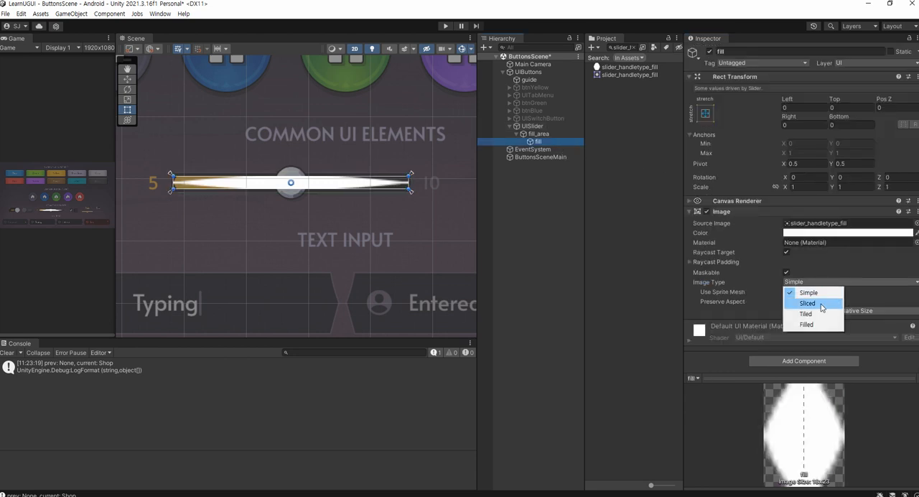
left_click(807, 303)
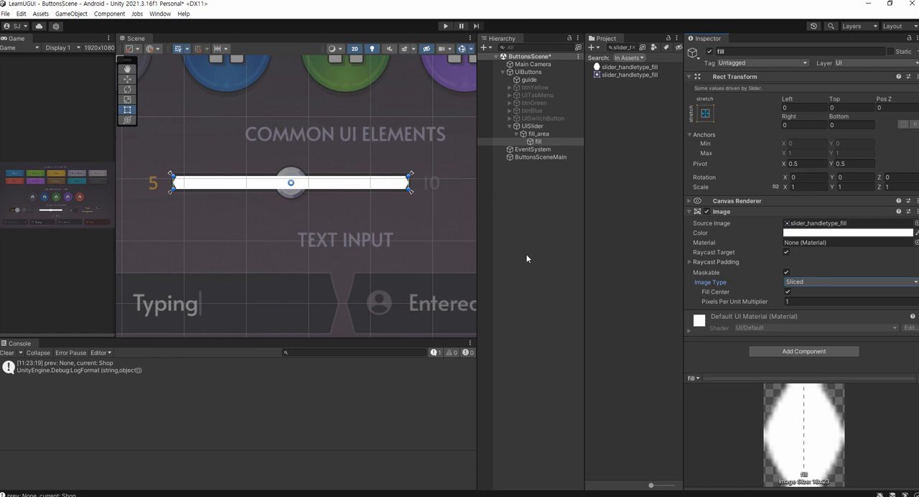
Test the sliced fill by varying UISlider's Slider Value, ending at 1
left_click(532, 126)
scroll(823, 322, "down", 5)
left_click_drag(865, 346, 902, 359)
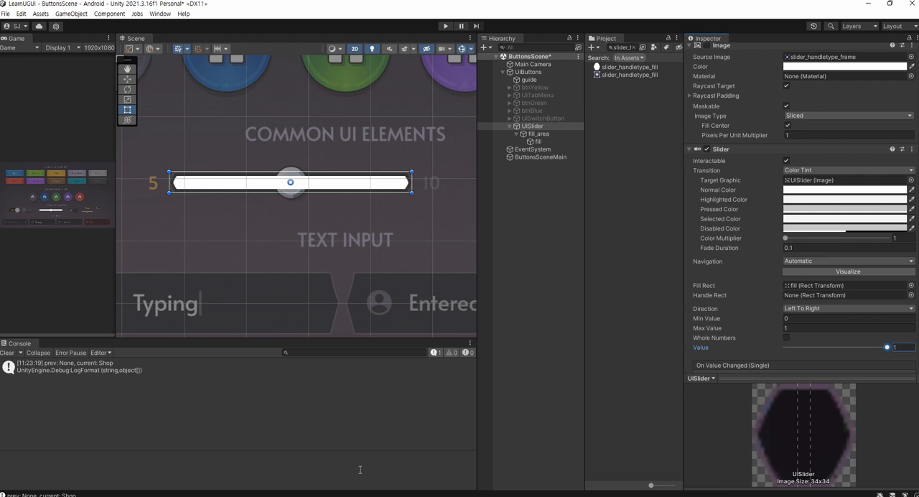
Copy the hex colour FAB037 from the Notepad list, apply it as fill's image colour, and save the scene
key("alt+Tab")
left_click_drag(267, 442, 170, 439)
key("ctrl+c")
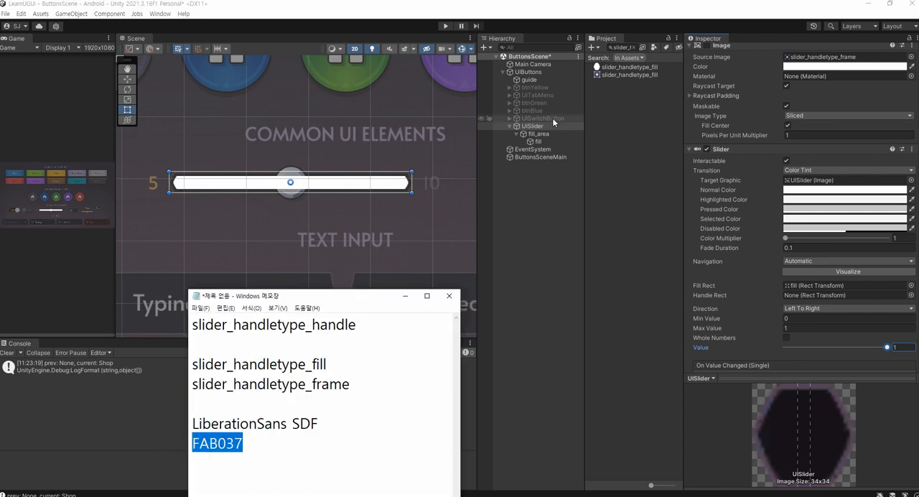
left_click(538, 141)
left_click(839, 232)
left_click(887, 431)
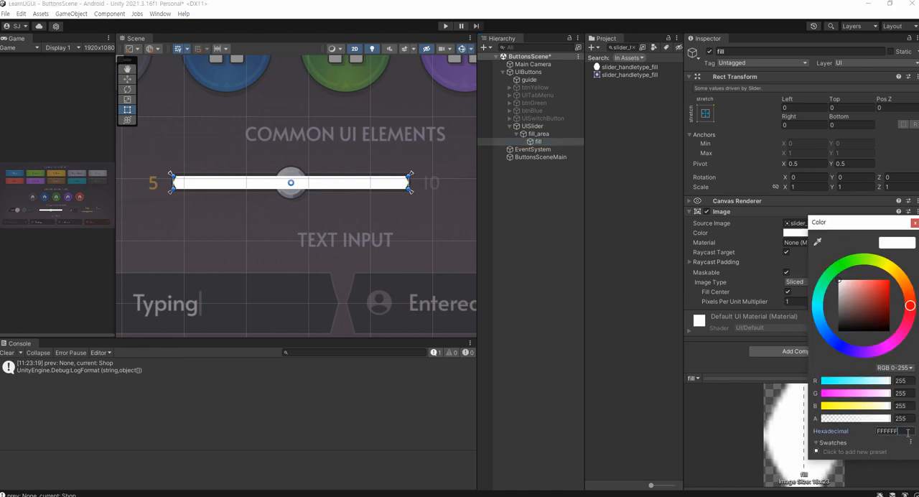
key("ctrl+v")
left_click(535, 237)
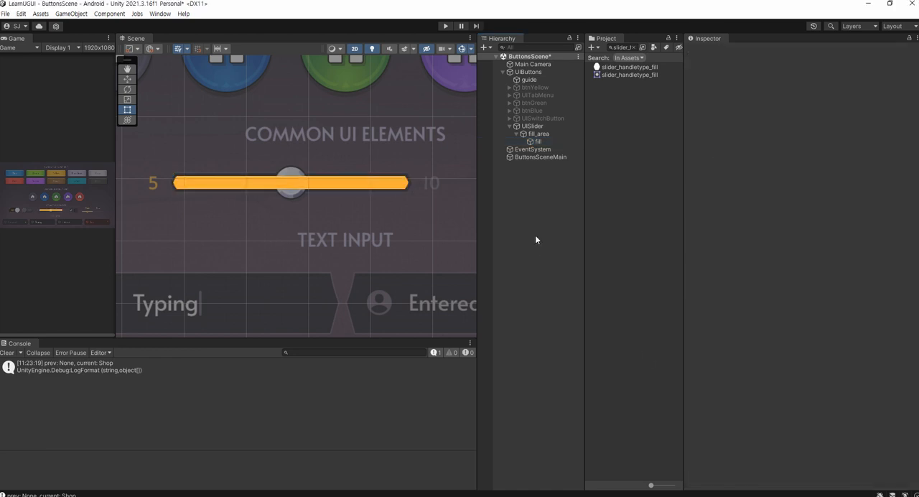
Enable UISlider's Image component to show the slider frame behind the fill, and widen the Scene view
left_click(531, 125)
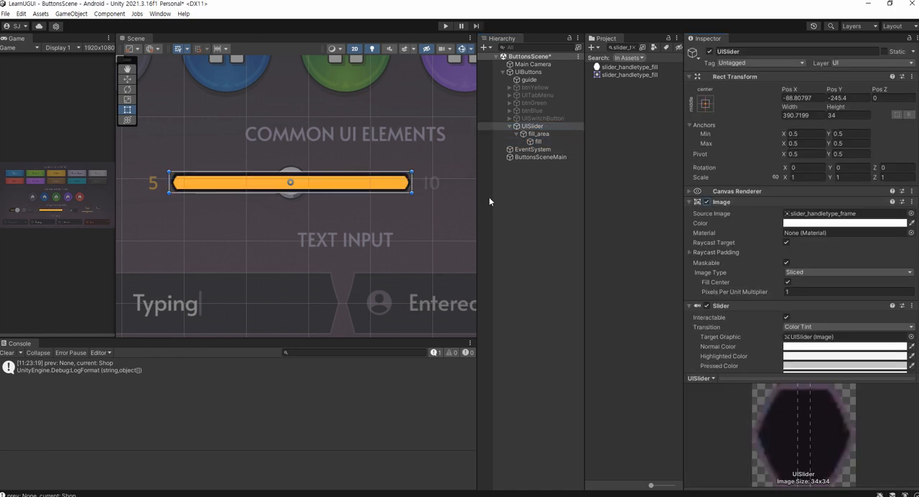
scroll(321, 201, "up", 5)
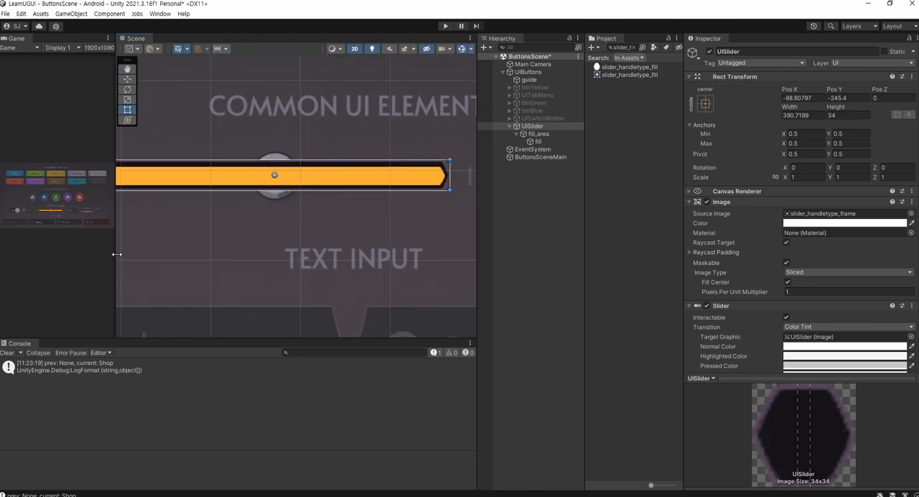
left_click_drag(116, 251, 47, 240)
middle_click_drag(210, 204, 243, 204)
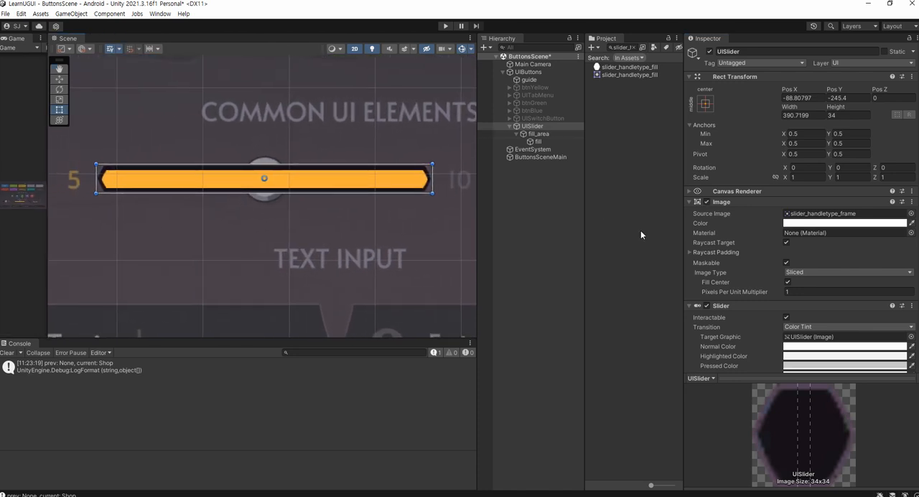
Lower UISlider's Slider Value to about 0.641 to test the fill, and save the scene
scroll(812, 298, "down", 8)
left_click_drag(887, 268, 850, 282)
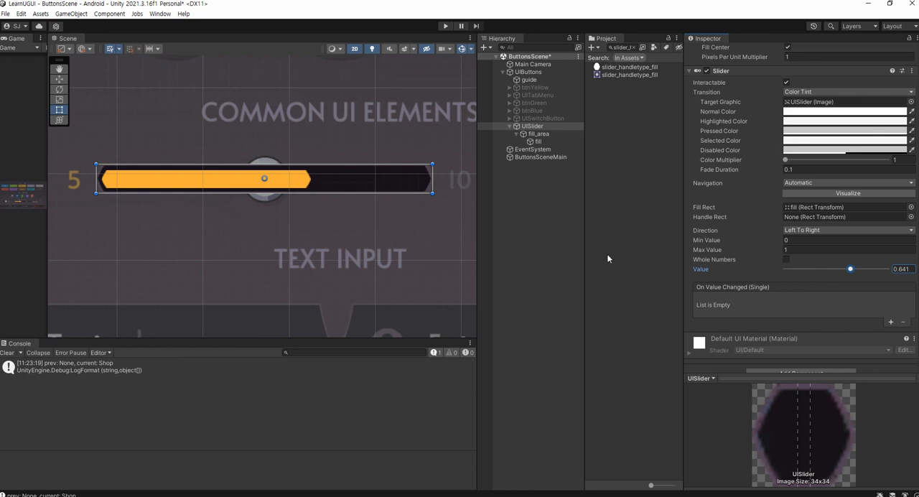
key("ctrl+s")
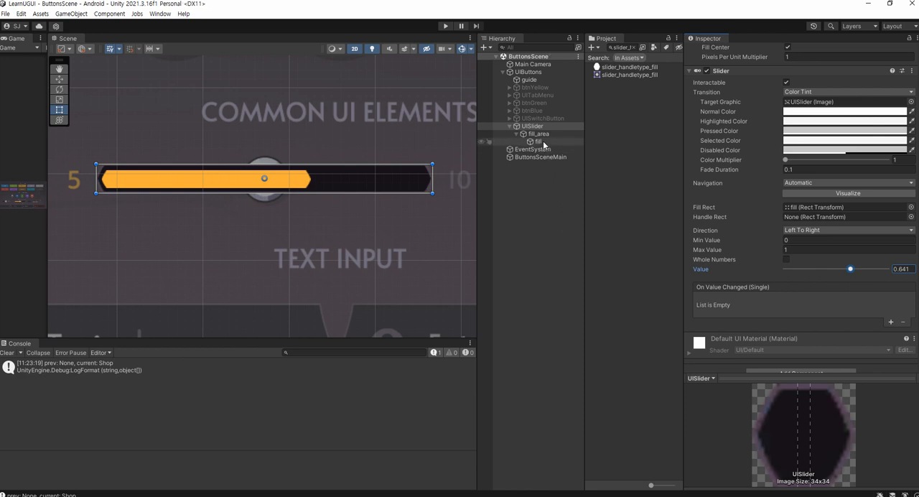
Collapse fill_area in the hierarchy, set UISlider's Slider Value to 1, and save the scene
left_click(516, 134)
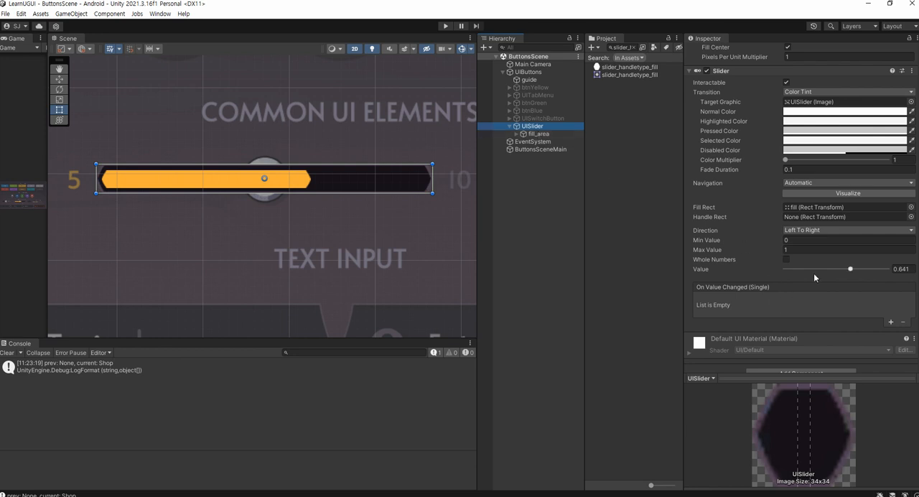
left_click_drag(851, 269, 908, 270)
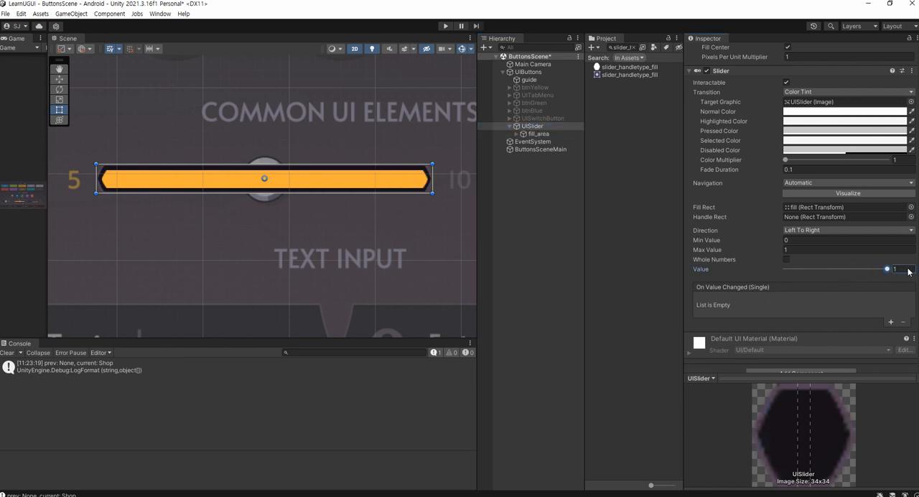
key("ctrl+s")
Add a UI Image as a child of UISlider and name it handle
right_click(548, 126)
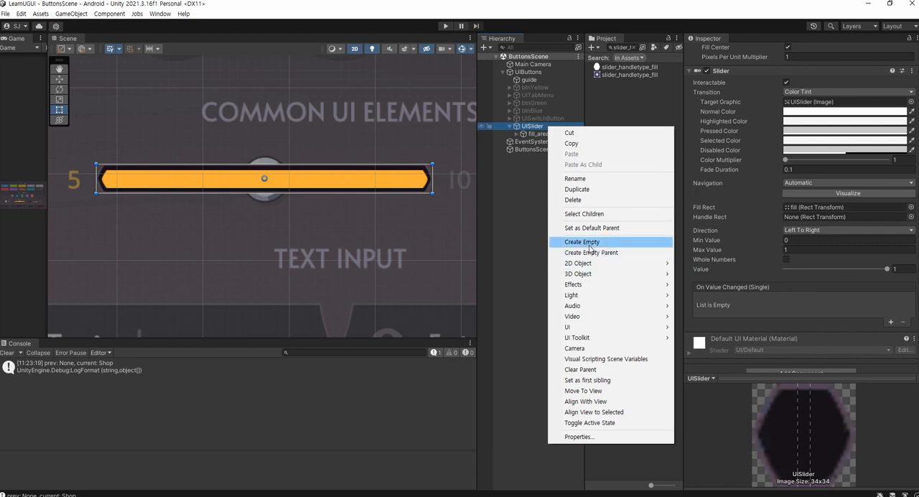
mouse_move(593, 328)
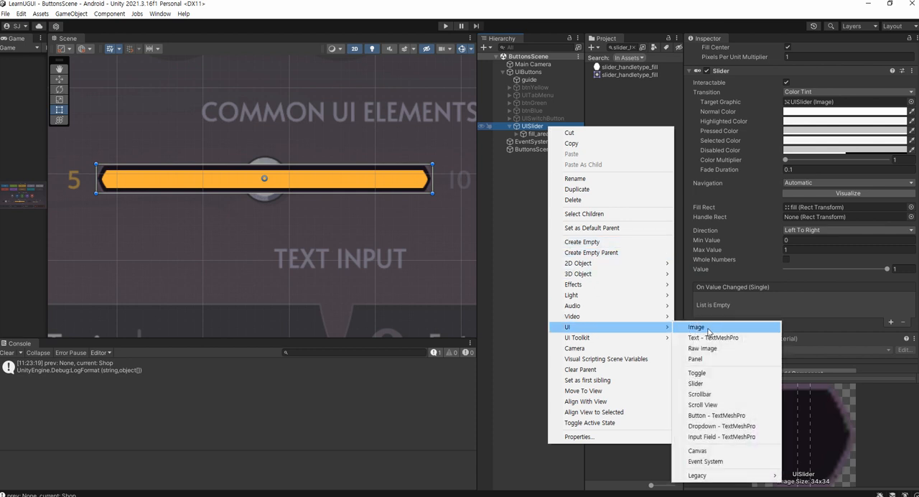
left_click(707, 329)
type("handle")
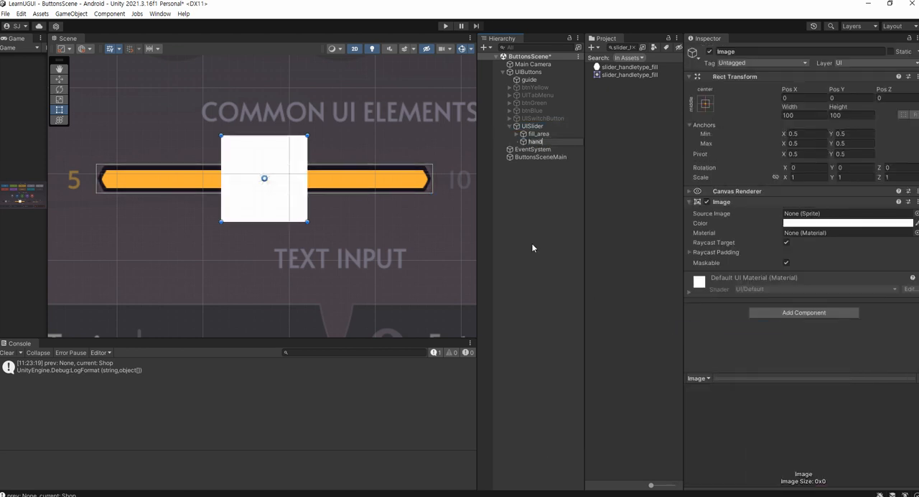
key("Return")
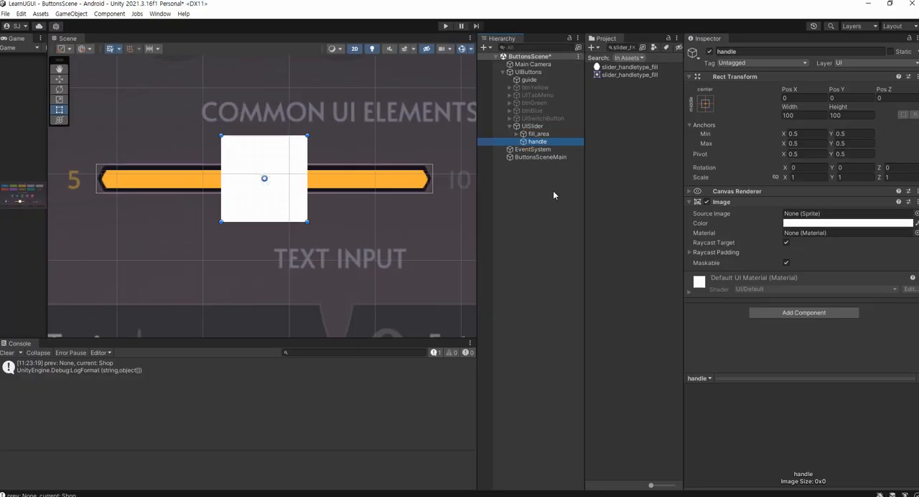
Copy the name slider_handletype_handle from the Notepad notes, find that sprite in the project, and assign it to handle at native size
key("alt+Tab")
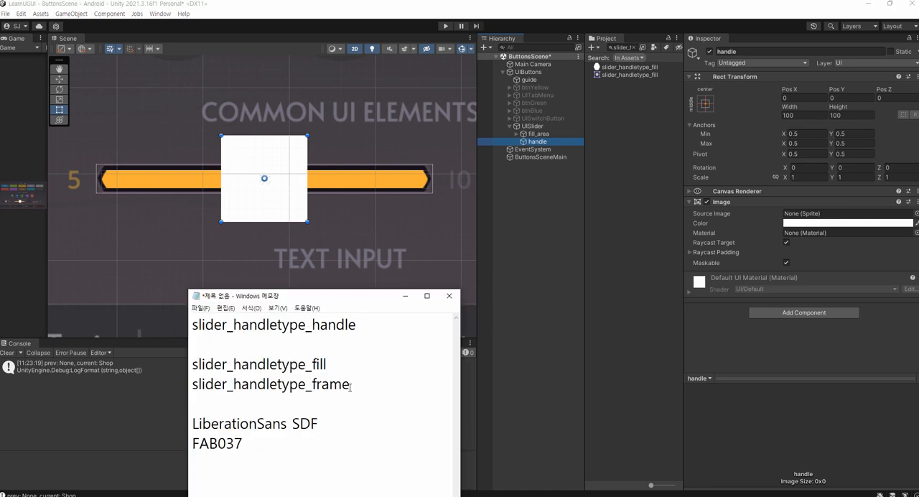
left_click_drag(363, 320, 171, 311)
key("ctrl+c")
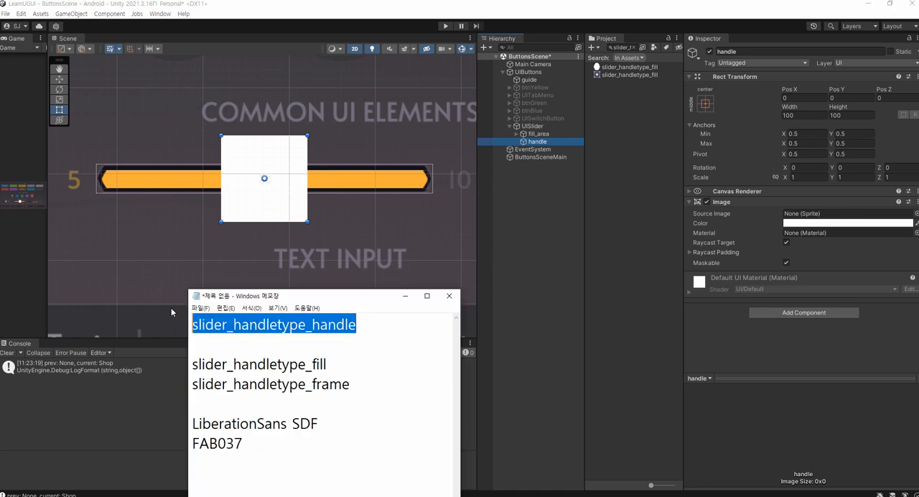
left_click(622, 47)
key("ctrl+v")
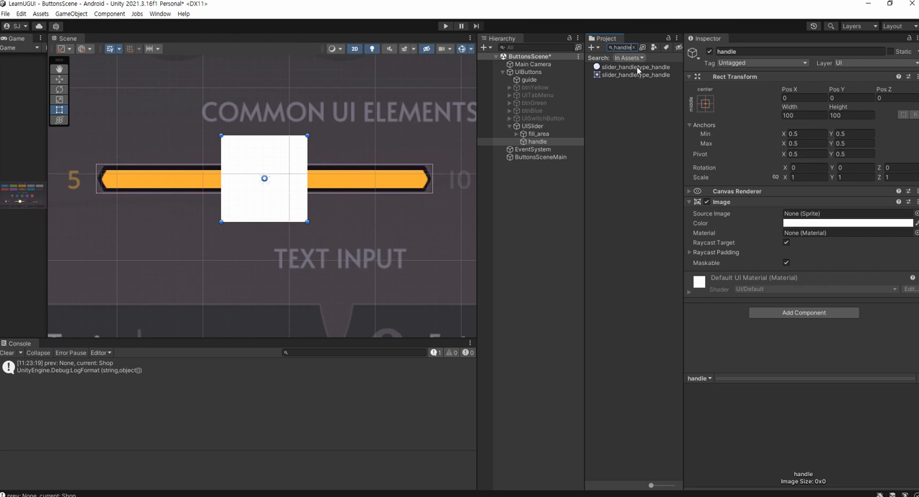
left_click_drag(638, 69, 820, 216)
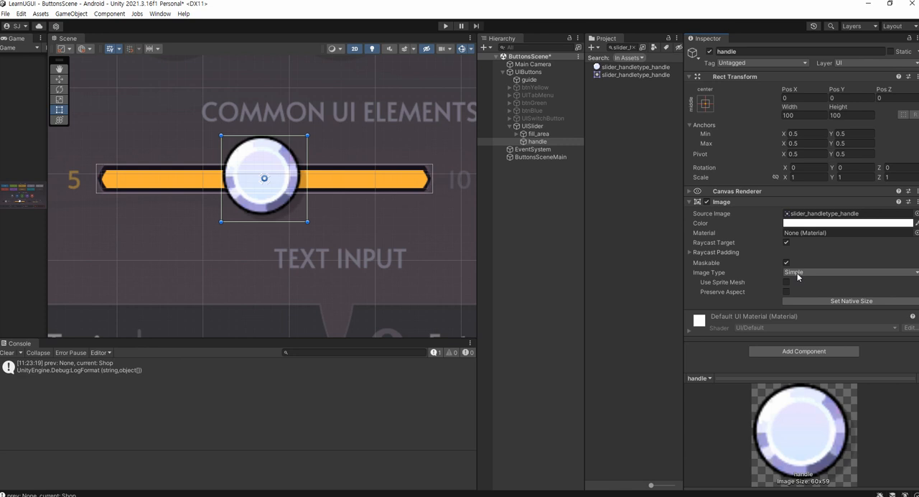
left_click(807, 301)
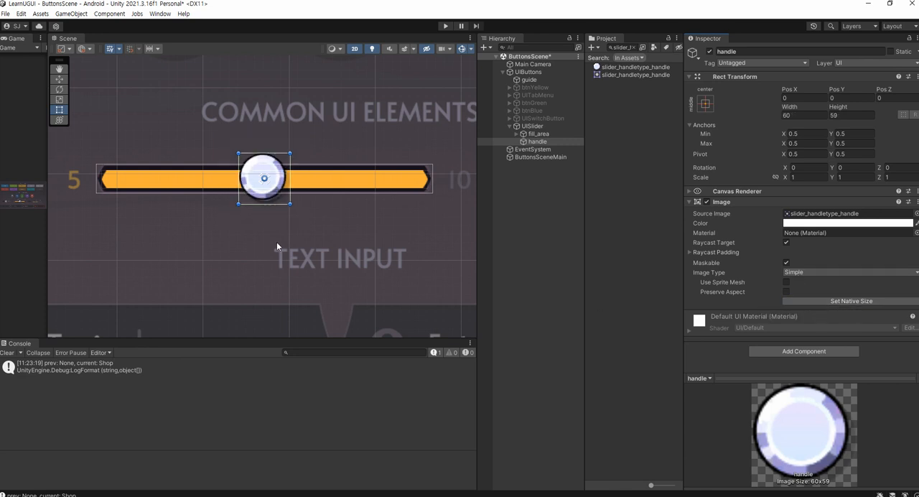
Move handle onto the slider's centre line at Pos X 2.6 and Pos Y -2.2, and save the scene
scroll(280, 229, "up", 5)
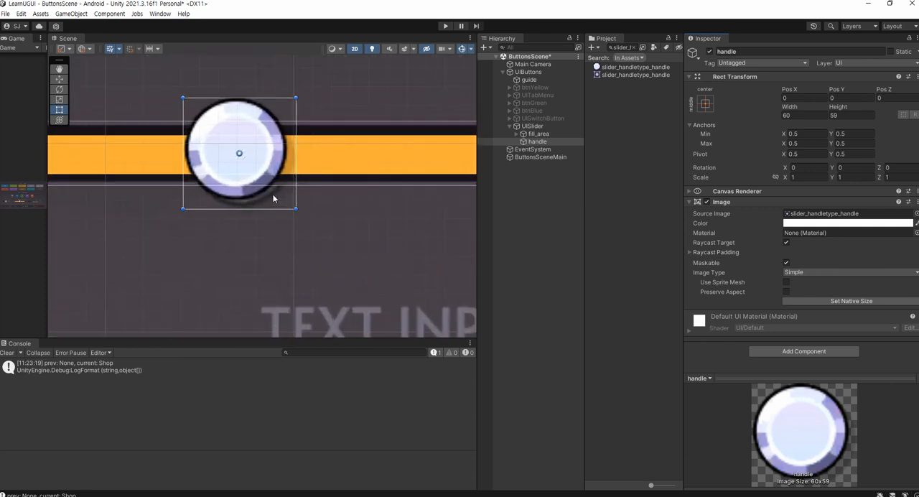
scroll(257, 190, "up", 4)
key("t")
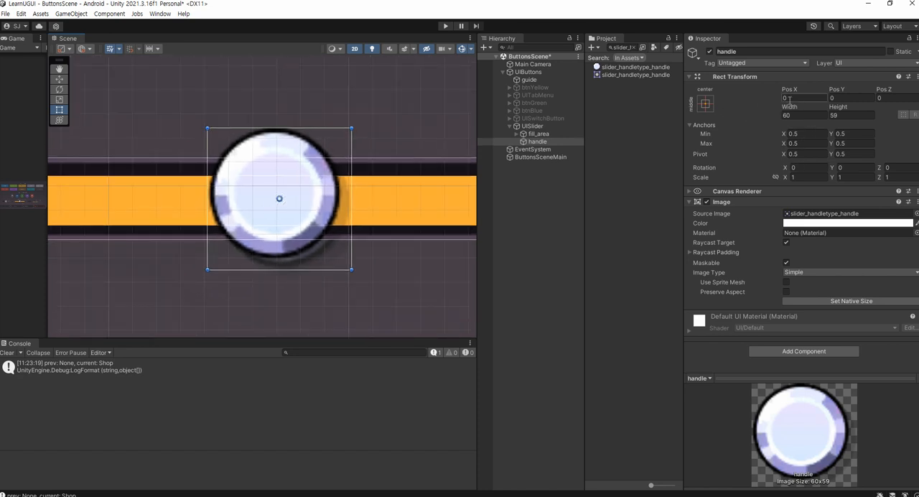
scroll(258, 208, "up", 2)
scroll(289, 201, "down", 1)
key("w")
left_click_drag(290, 161, 290, 169)
left_click_drag(330, 202, 338, 205)
scroll(340, 206, "down", 2)
key("ctrl+s")
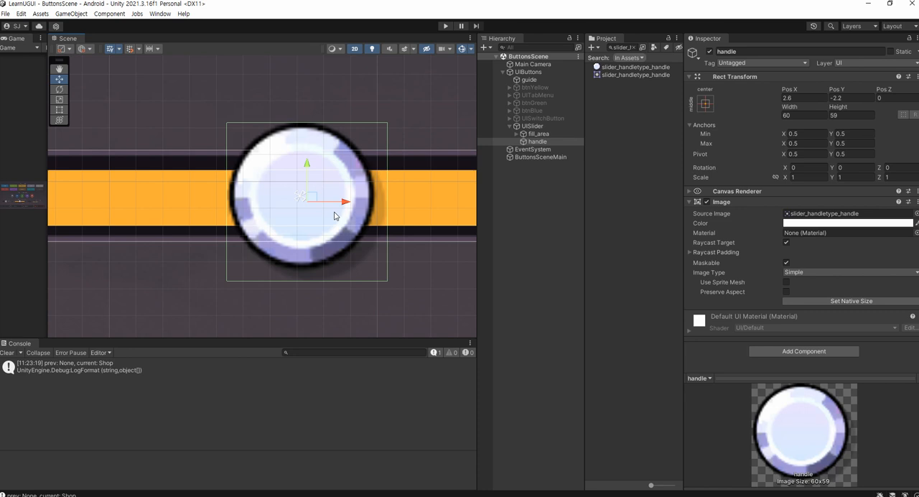
left_click(706, 104)
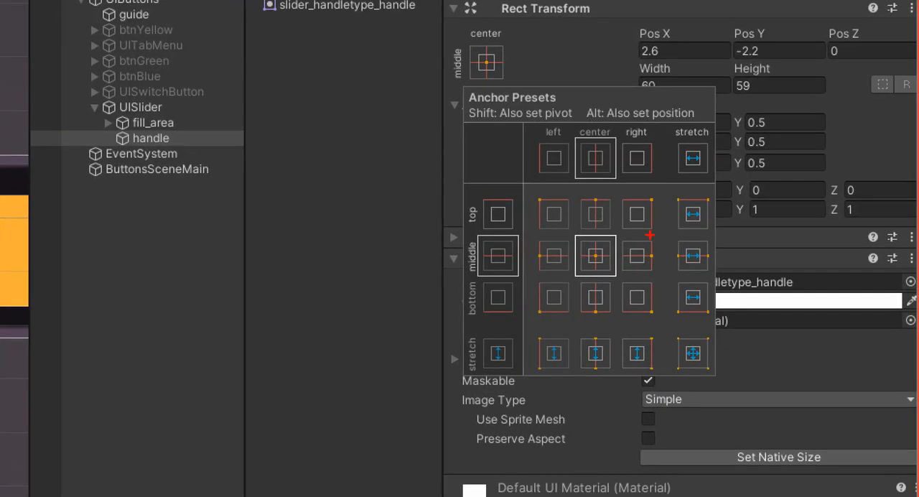
mouse_move(724, 240)
left_mouse_down()
mouse_move(699, 249)
mouse_move(705, 270)
left_mouse_up()
mouse_move(624, 274)
left_mouse_down()
mouse_move(664, 252)
mouse_move(648, 234)
left_mouse_up()
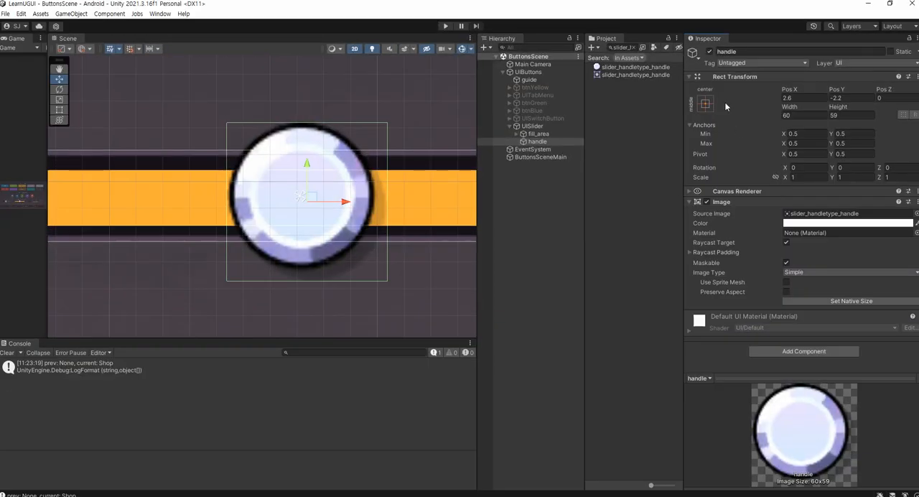
left_click(486, 63)
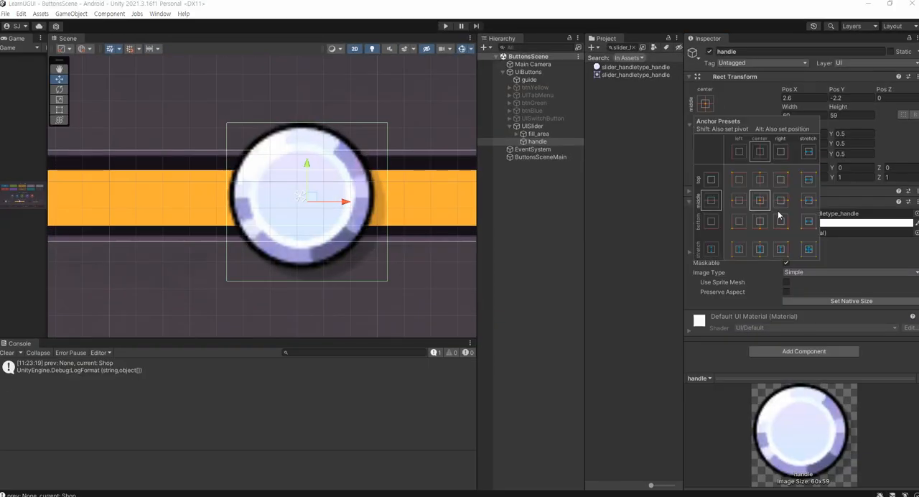
left_click(316, 211)
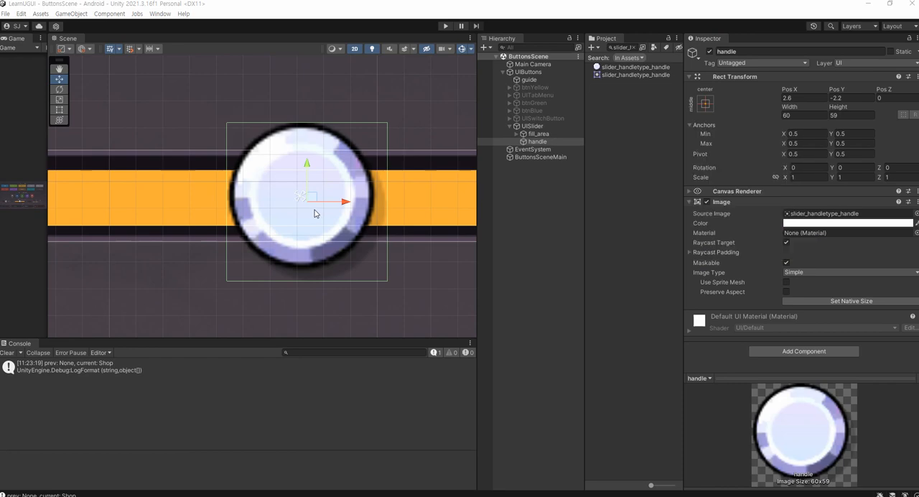
mouse_move(445, 251)
left_mouse_down()
mouse_move(437, 222)
mouse_move(449, 244)
left_mouse_up()
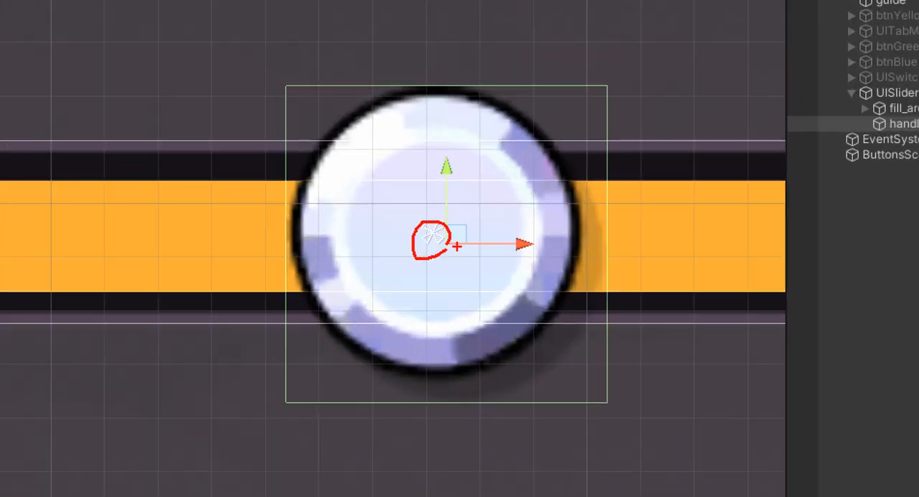
key("Escape")
Anchor handle to the middle right of UISlider, set its Pos X to 0, and save the scene
scroll(467, 257, "down", 6)
scroll(371, 231, "down", 6)
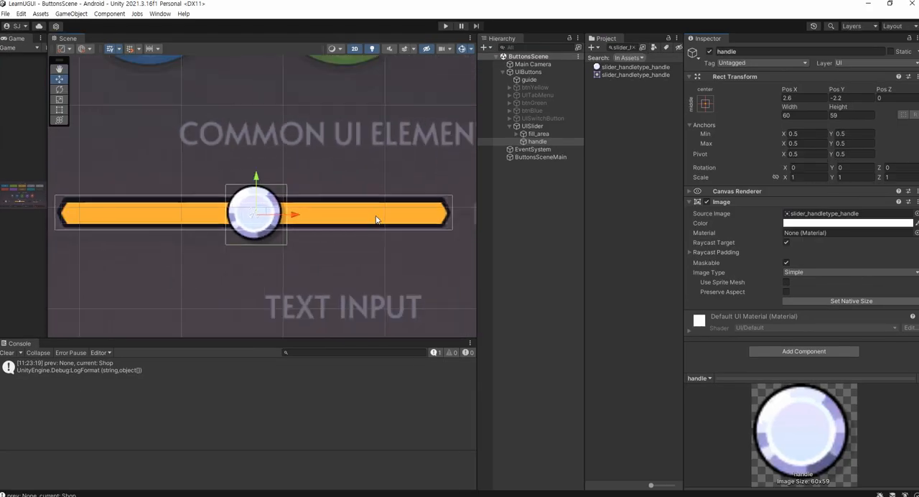
left_click(706, 106)
left_click(779, 200)
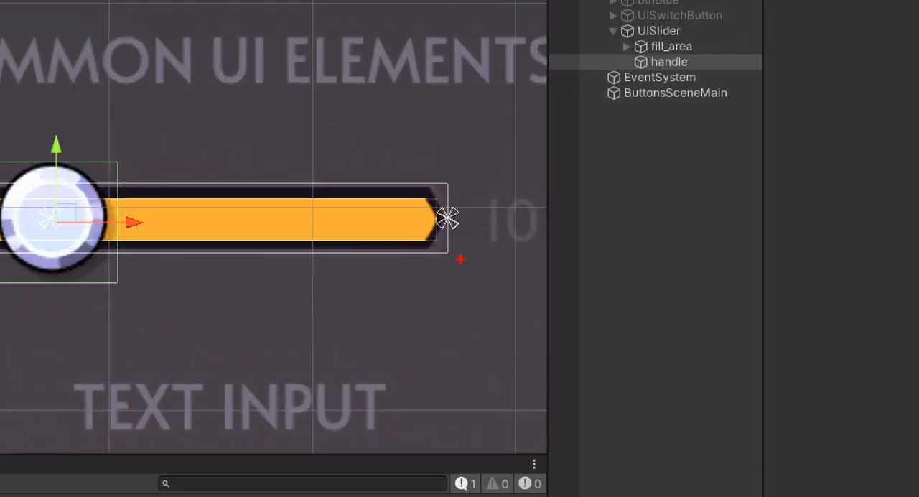
mouse_move(477, 240)
left_mouse_down()
mouse_move(404, 211)
mouse_move(488, 231)
left_mouse_up()
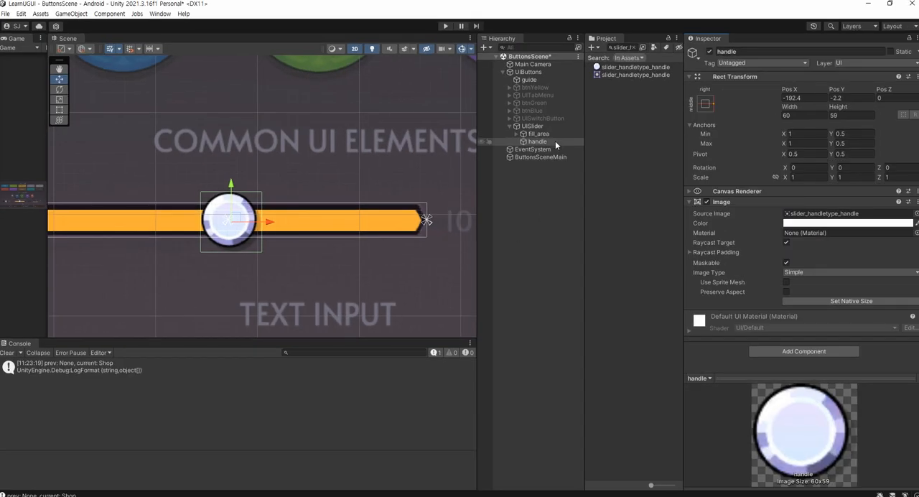
left_click(555, 142)
left_click(819, 98)
type("0")
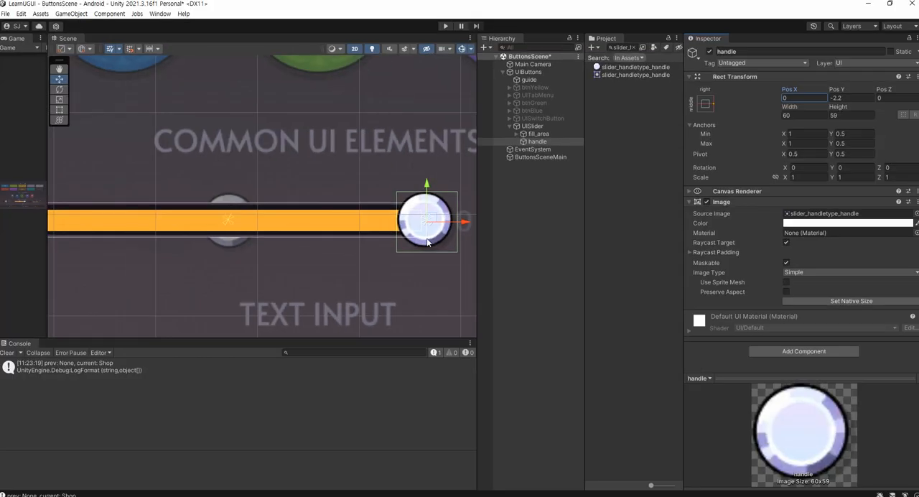
left_click_drag(49, 166, 352, 182)
key("ctrl+s")
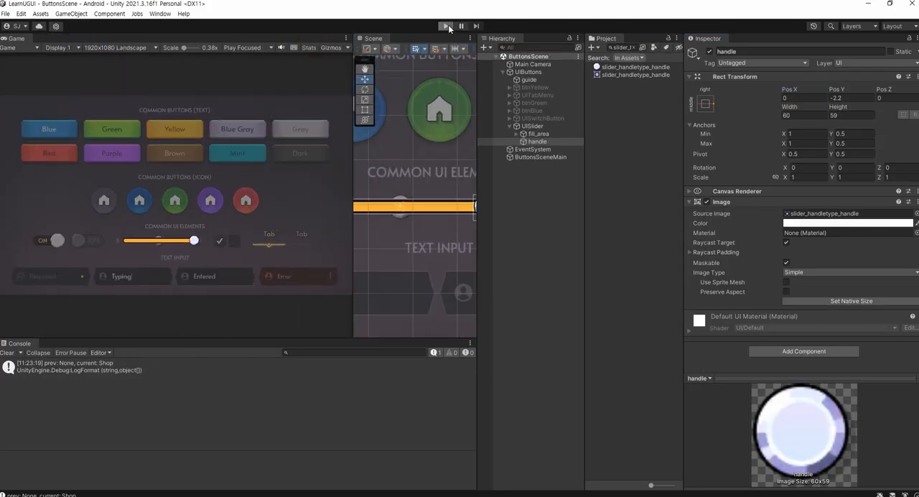
Run the scene and lower the slider in the Game view to test whether the handle follows, and exit Play mode
left_click(445, 26)
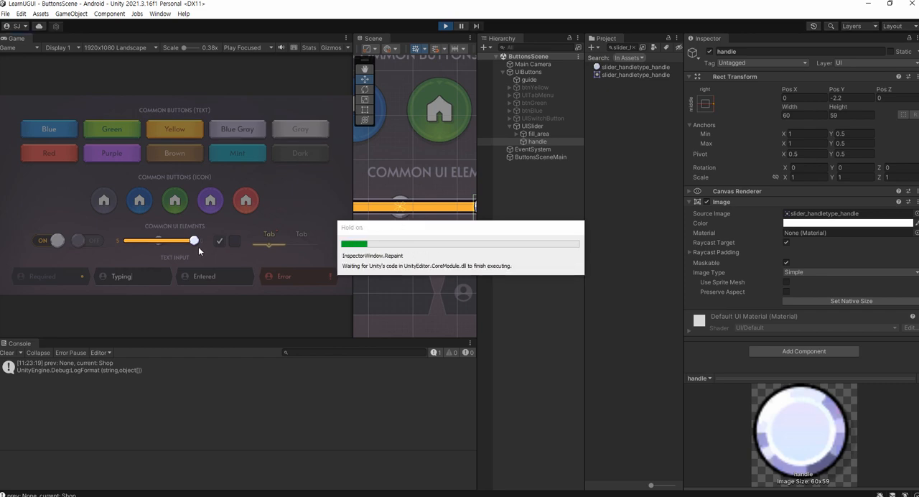
mouse_move(191, 244)
left_mouse_down()
mouse_move(158, 244)
mouse_move(173, 241)
left_mouse_up()
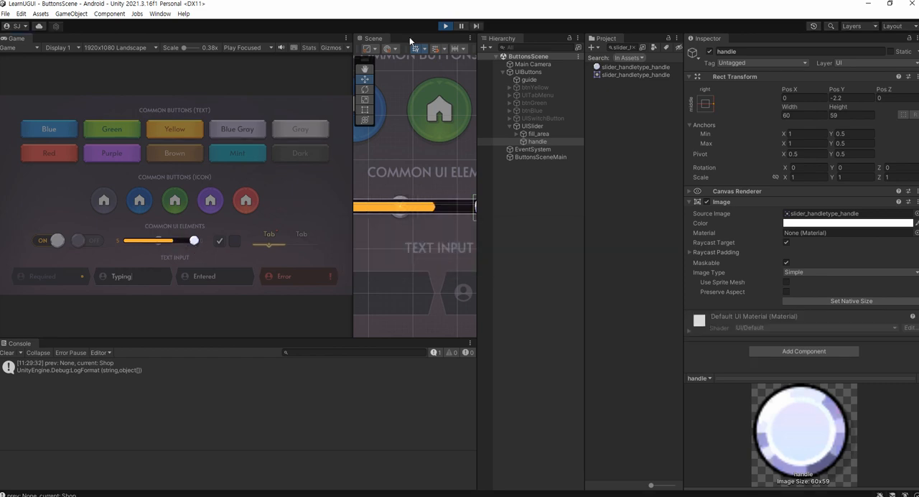
left_click(444, 27)
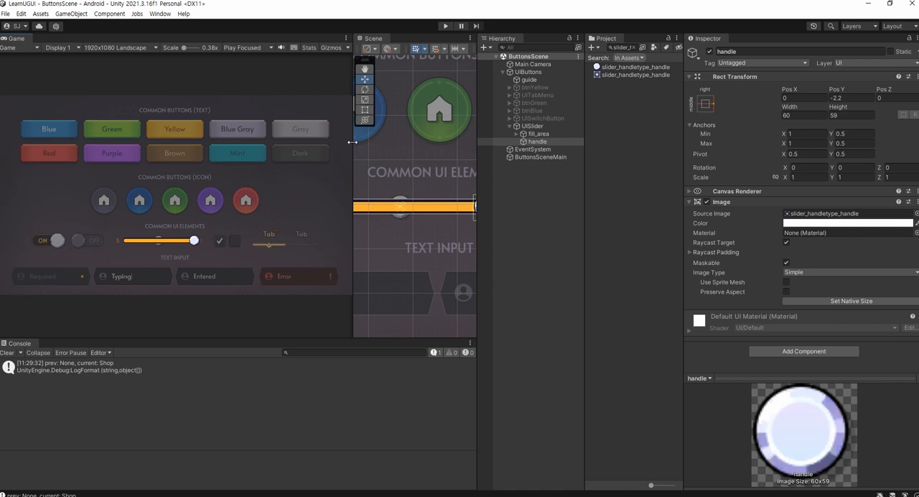
Expand fill_area in the hierarchy, make handle a child of fill, and save the scene
left_click_drag(352, 141, 89, 161)
middle_click_drag(183, 172, 64, 164)
left_click(515, 134)
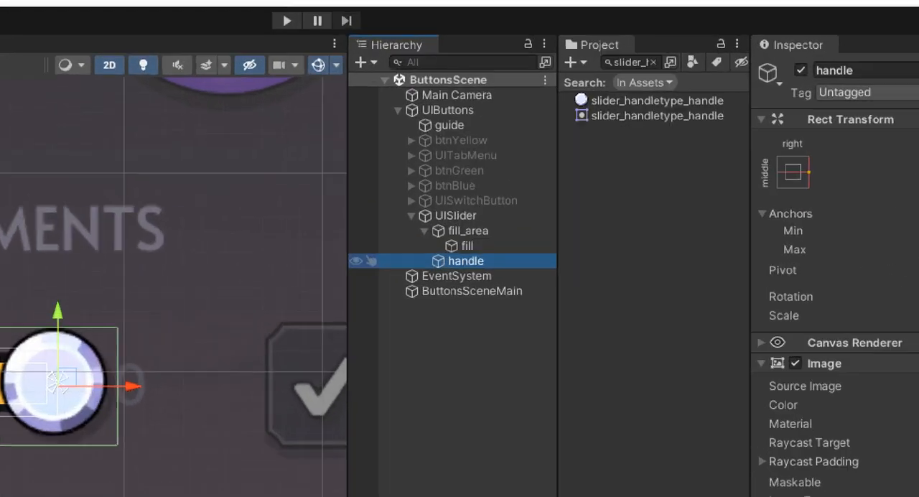
left_click_drag(489, 249, 480, 246)
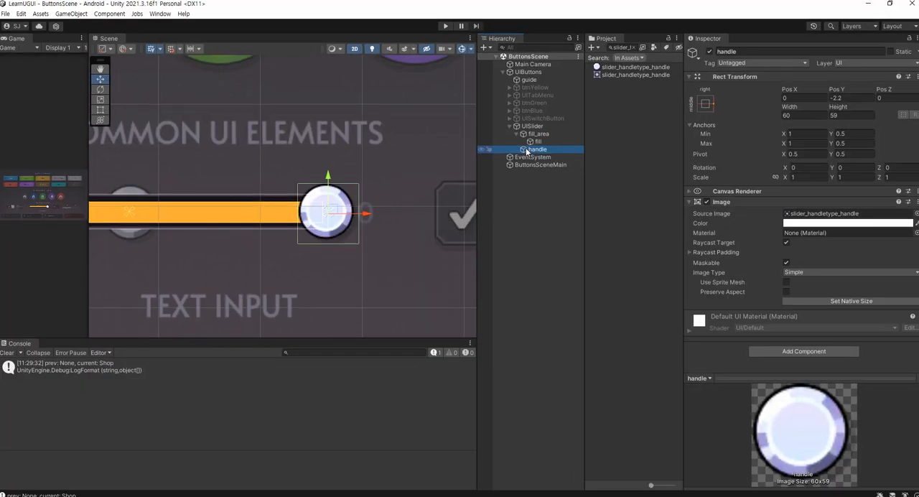
left_click_drag(457, 190, 466, 184)
left_click_drag(542, 148, 540, 143)
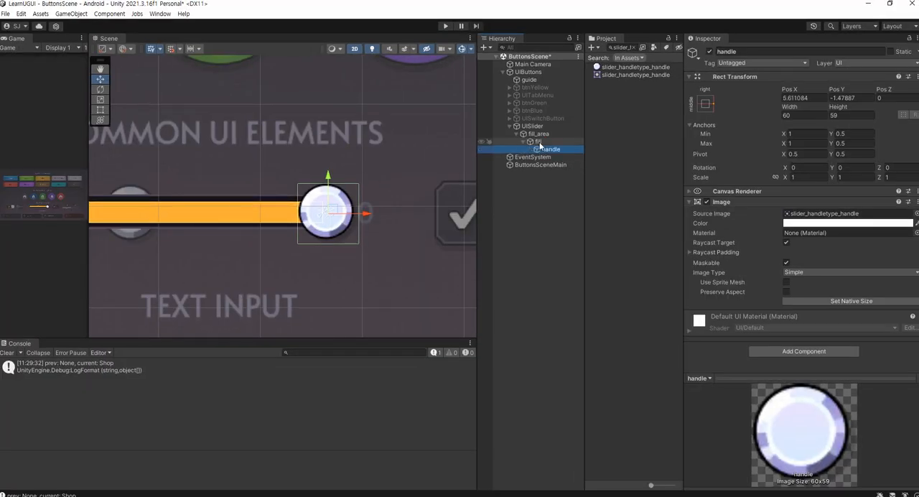
key("ctrl+s")
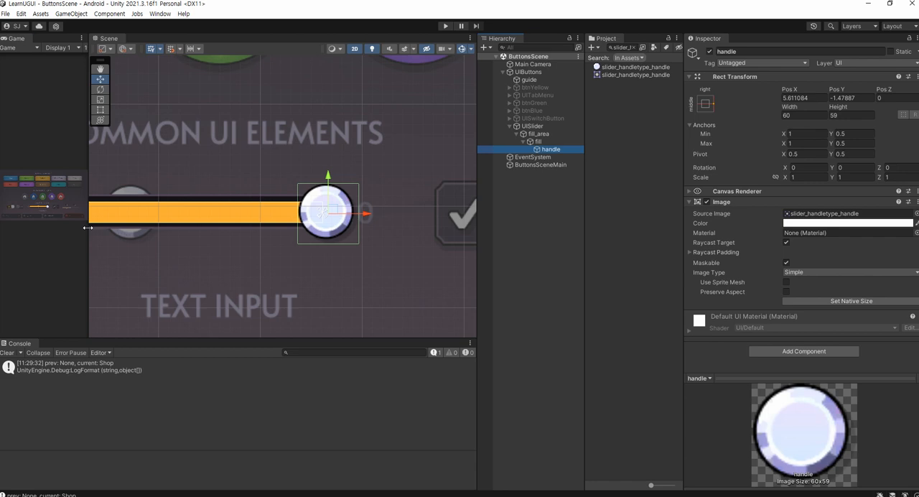
Test the reparented handle in Play mode by lowering the slider to below its midpoint, and stop the scene
left_click_drag(89, 226, 516, 227)
left_click(445, 26)
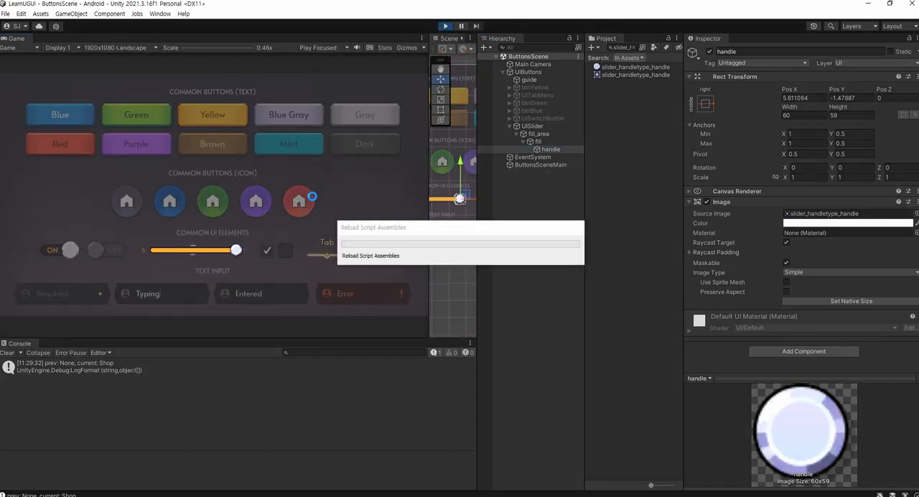
mouse_move(233, 252)
left_mouse_down()
mouse_move(153, 251)
mouse_move(185, 252)
left_mouse_up()
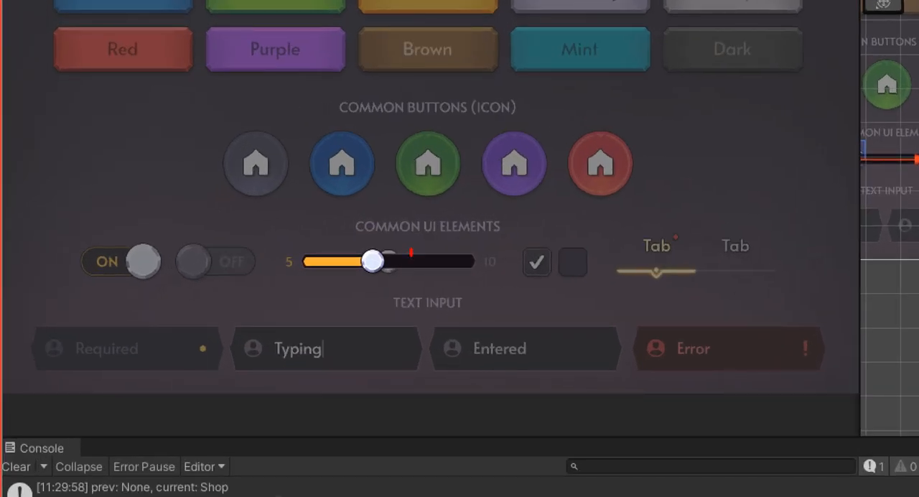
left_click_drag(410, 254, 422, 256)
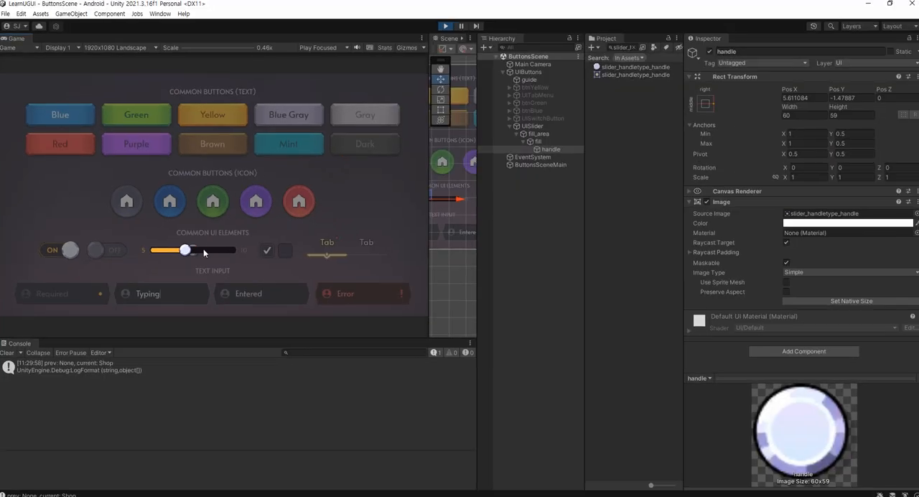
key("ctrl+p")
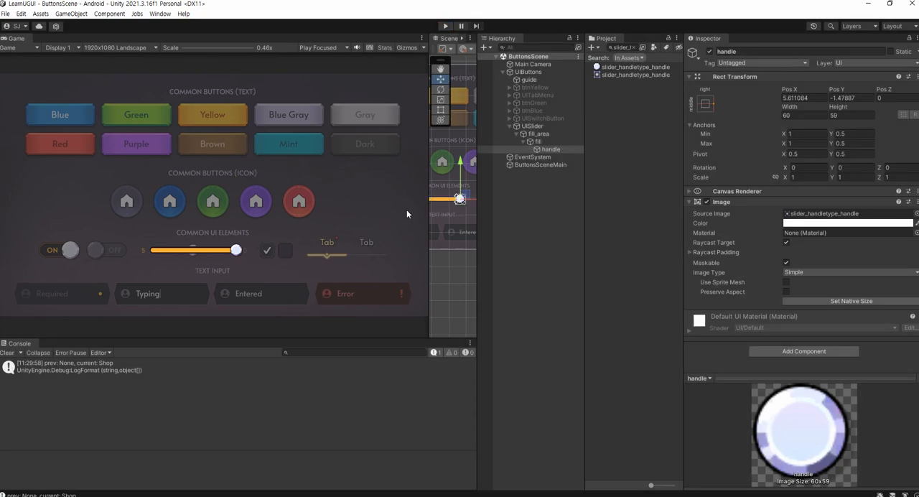
Clear the Project search and run the scene again, lowering the slider to about 0.26
left_click(634, 48)
left_click_drag(430, 200, 423, 221)
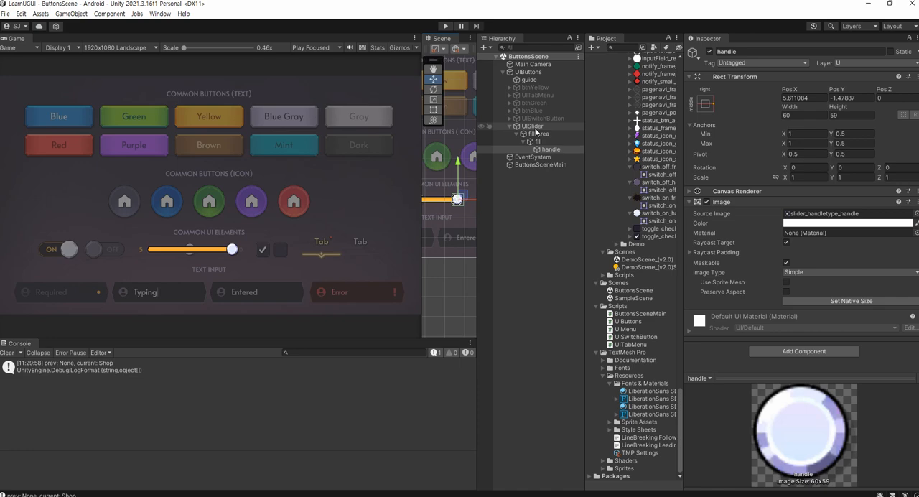
left_click(445, 26)
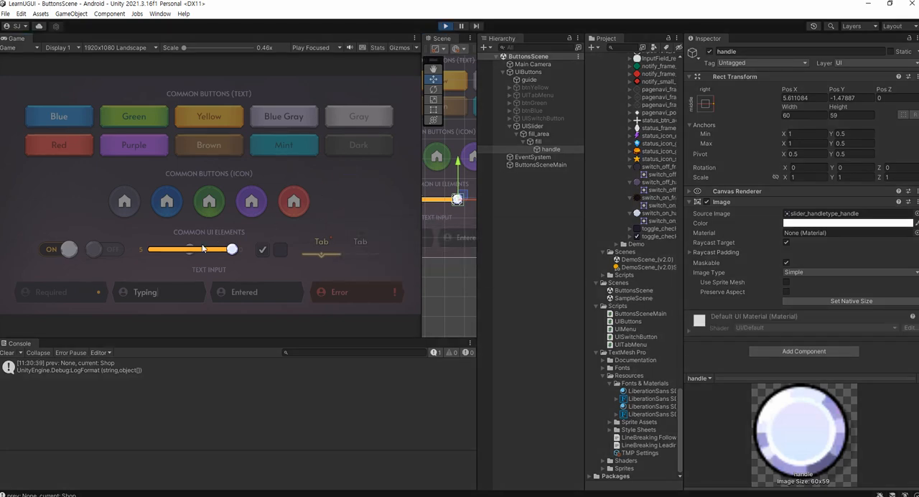
left_click_drag(196, 250, 171, 251)
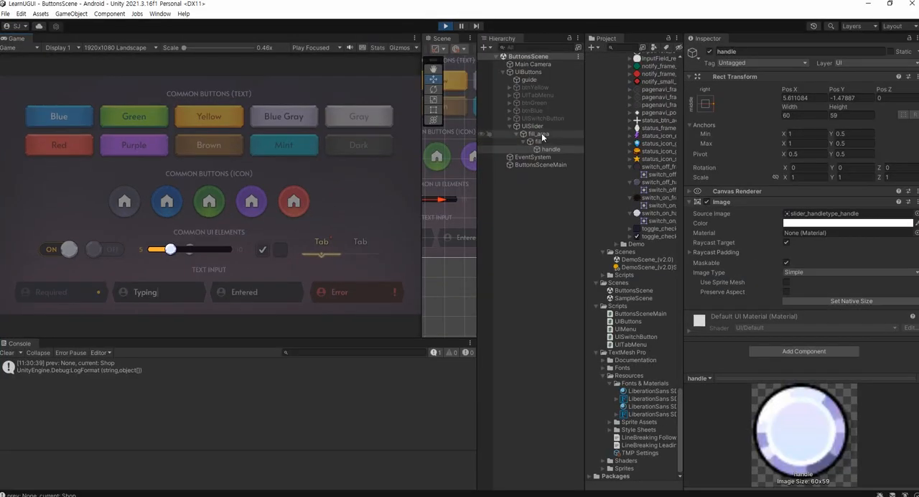
Disable Interactable on UISlider during Play mode, test whether its handle can still be moved in the Game view, and stop the scene
left_click(545, 126)
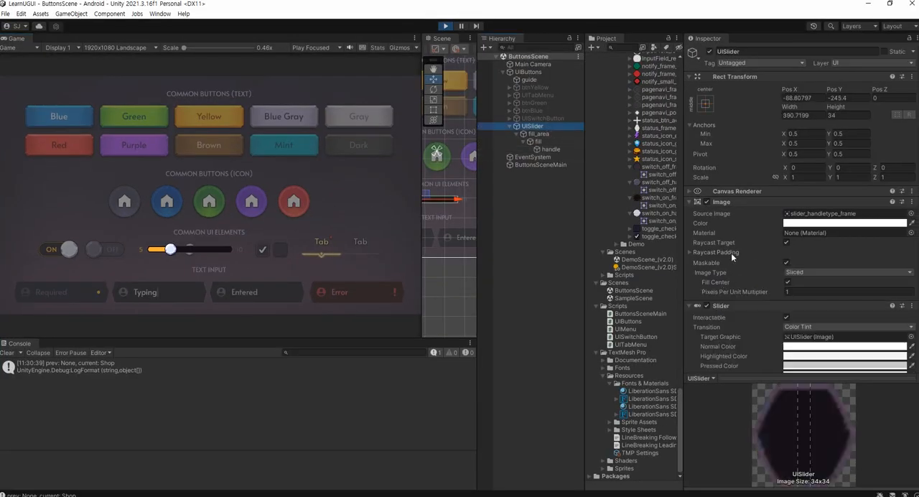
scroll(731, 252, "down", 6)
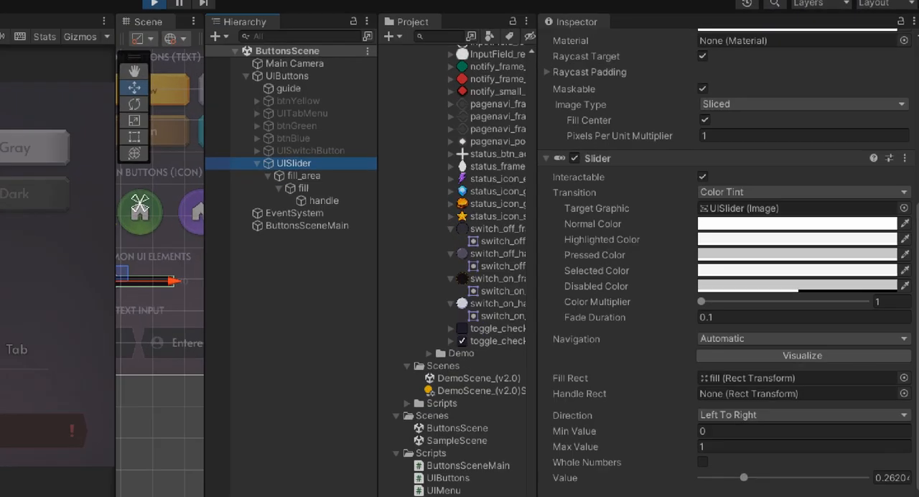
mouse_move(543, 185)
left_mouse_down()
mouse_move(651, 177)
mouse_move(611, 164)
mouse_move(677, 156)
left_mouse_up()
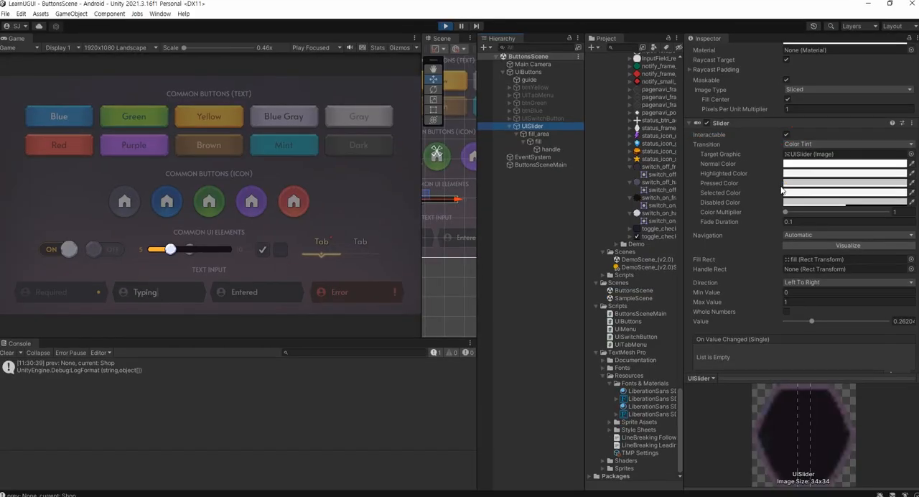
left_click(648, 155)
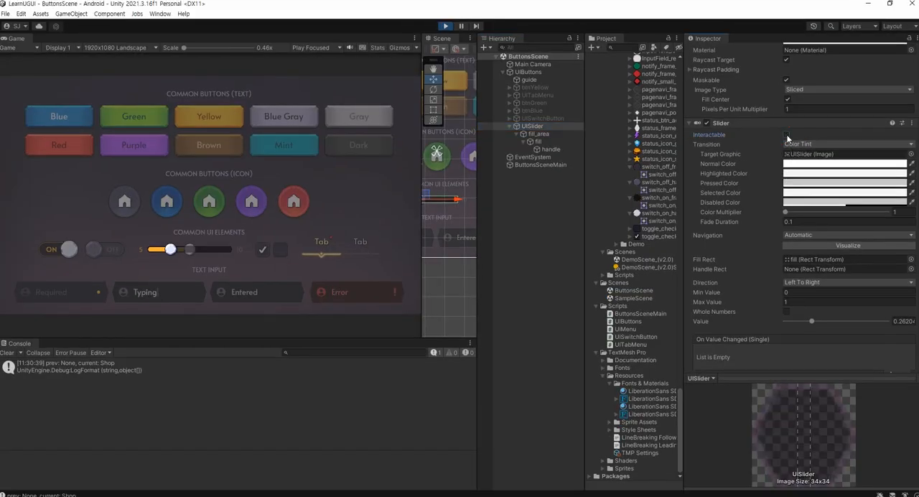
left_click(178, 249)
left_click(446, 27)
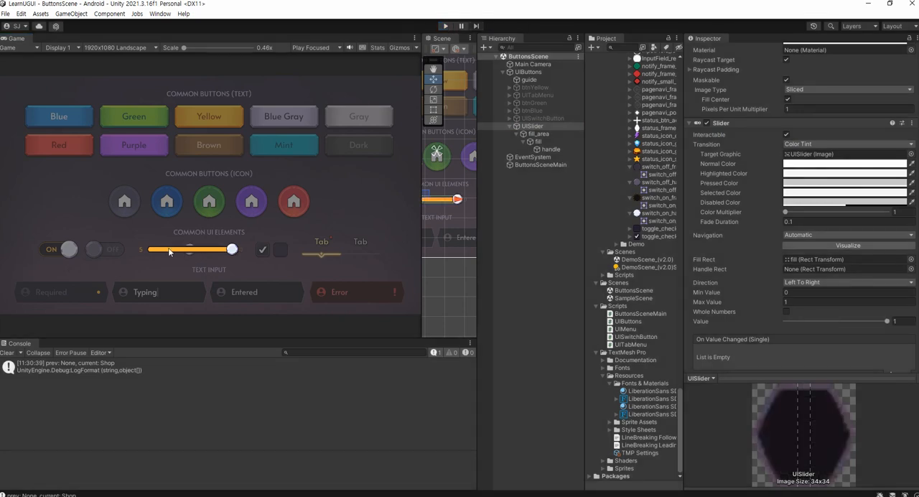
Enlarge the Scene view around the slider and examine UISlider's Min Value and Max Value settings
left_click_drag(421, 242, 215, 241)
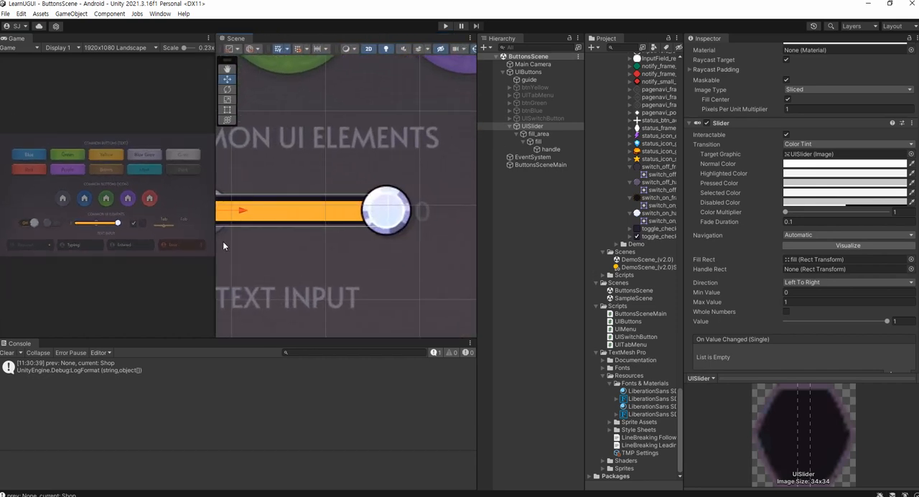
scroll(306, 242, "down", 4)
middle_click_drag(336, 228, 405, 223)
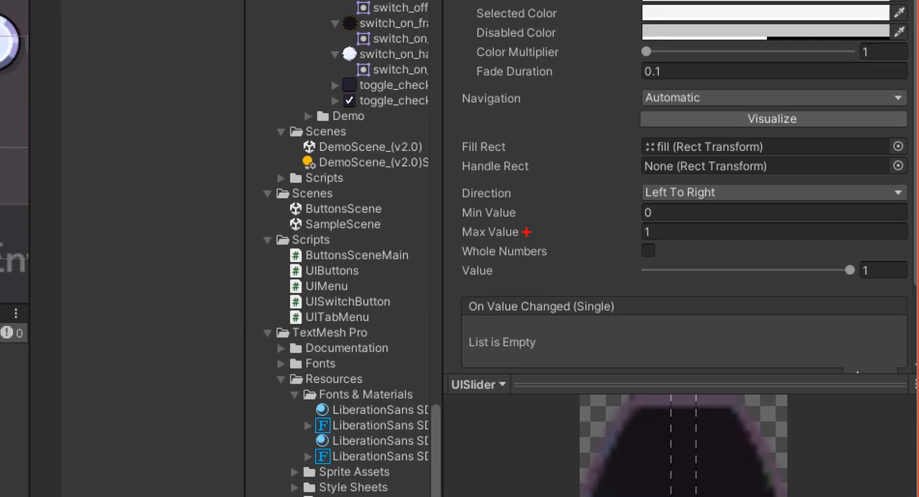
mouse_move(511, 253)
left_mouse_down()
mouse_move(505, 176)
mouse_move(535, 246)
left_mouse_up()
mouse_move(649, 217)
left_mouse_down()
mouse_move(663, 212)
mouse_move(661, 235)
left_mouse_up()
left_click_drag(658, 242, 636, 249)
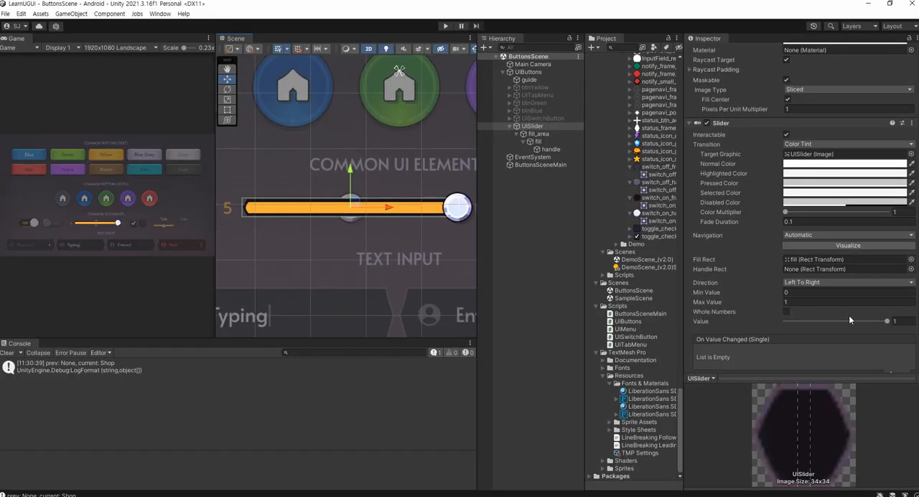
left_click(696, 215)
Set UISlider's Max Value to 10 and its Min Value to 5
left_click(810, 295)
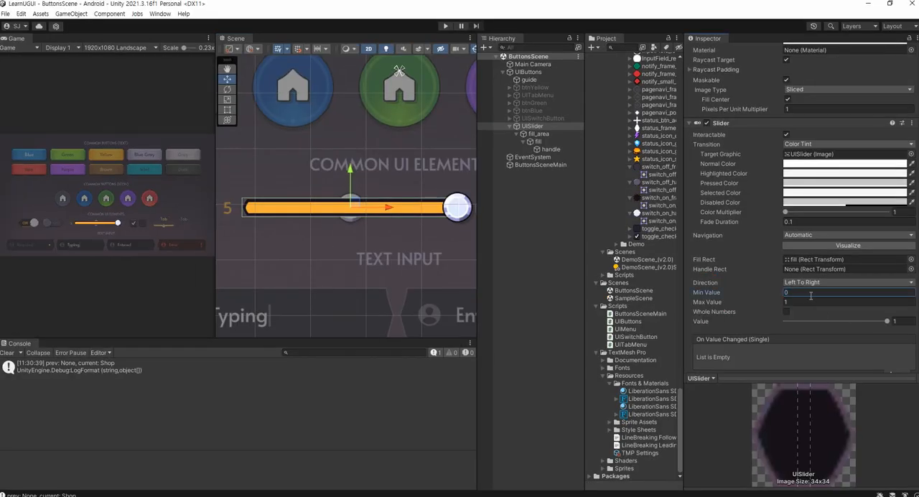
left_click(811, 300)
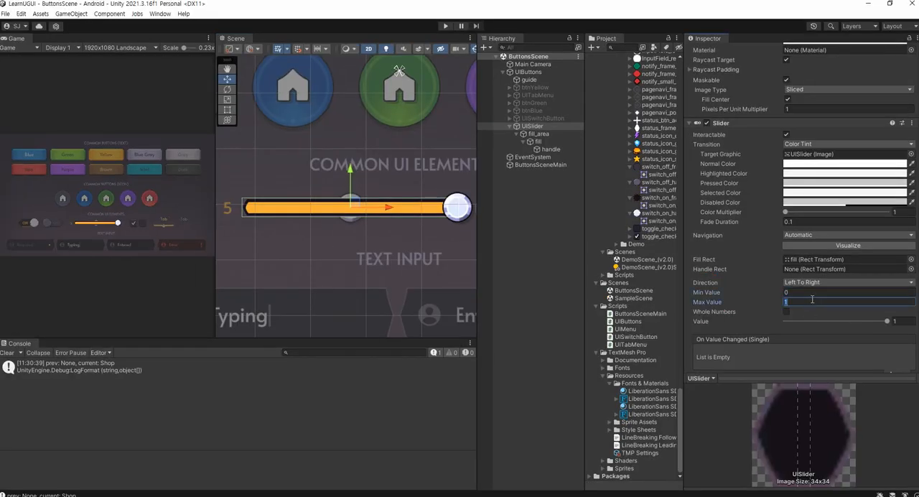
type("10")
key("BackSpace")
type("0")
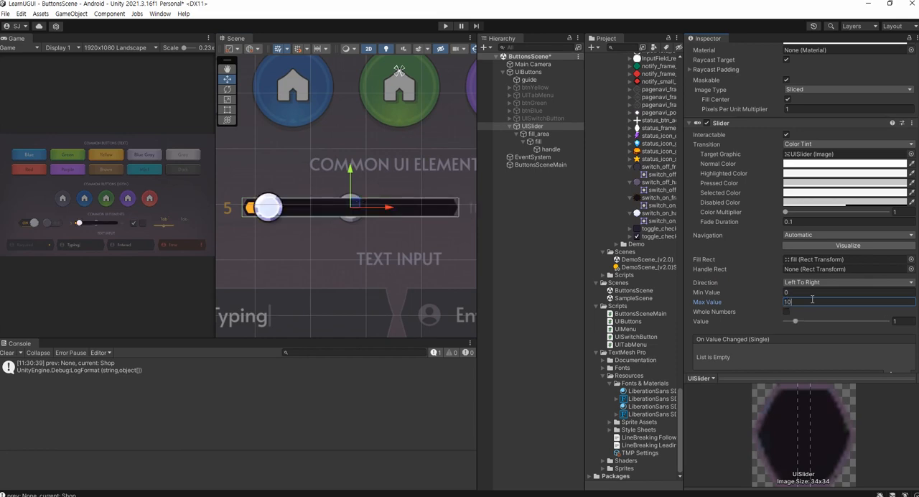
left_click(812, 293)
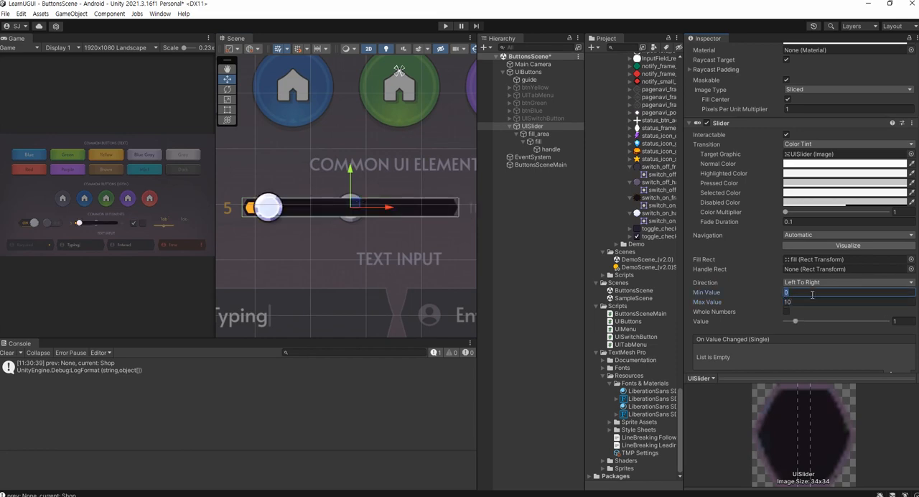
type("5")
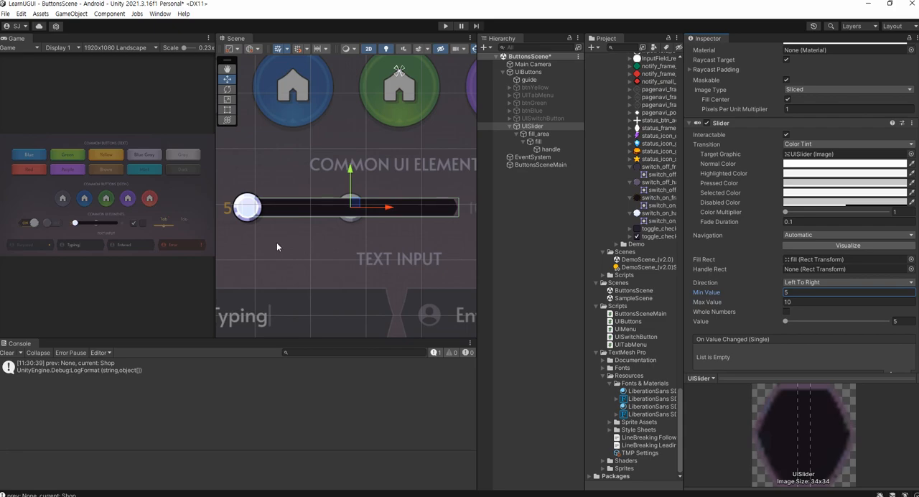
Run the scene and raise the slider's Value from its minimum to 10 to test the value range
key("ctrl+1")
left_click(818, 259)
mouse_move(656, 270)
left_mouse_down()
mouse_move(643, 148)
mouse_move(666, 283)
left_mouse_up()
key("Escape")
left_click(445, 26)
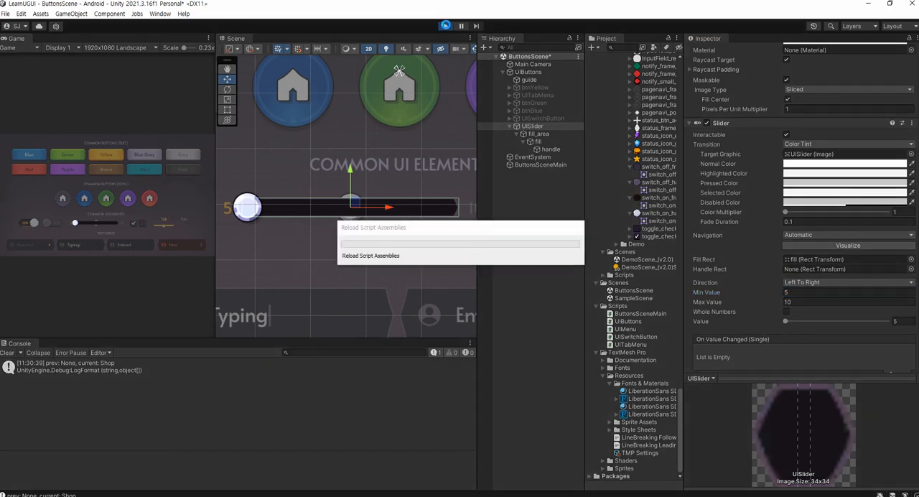
left_click(785, 321)
left_click_drag(784, 321, 890, 322)
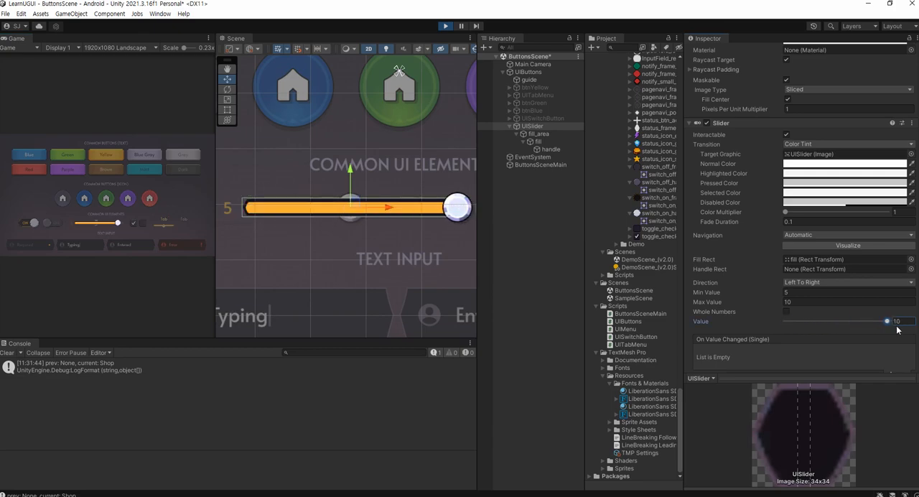
key("ctrl+1")
left_click(905, 265)
mouse_move(917, 268)
left_mouse_down()
mouse_move(859, 275)
mouse_move(903, 231)
mouse_move(899, 269)
left_mouse_up()
mouse_move(666, 214)
left_mouse_down()
mouse_move(636, 203)
mouse_move(658, 176)
left_mouse_up()
key("Escape")
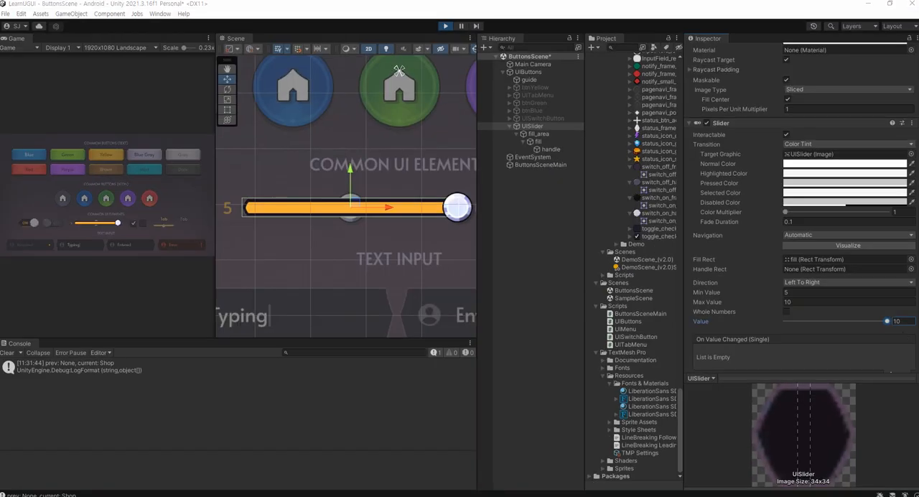
Set the slider's Min Value to 0 and Max Value to 1 during Play mode and try to save the scene
left_click(813, 293)
type("0")
key("Tab")
type("1")
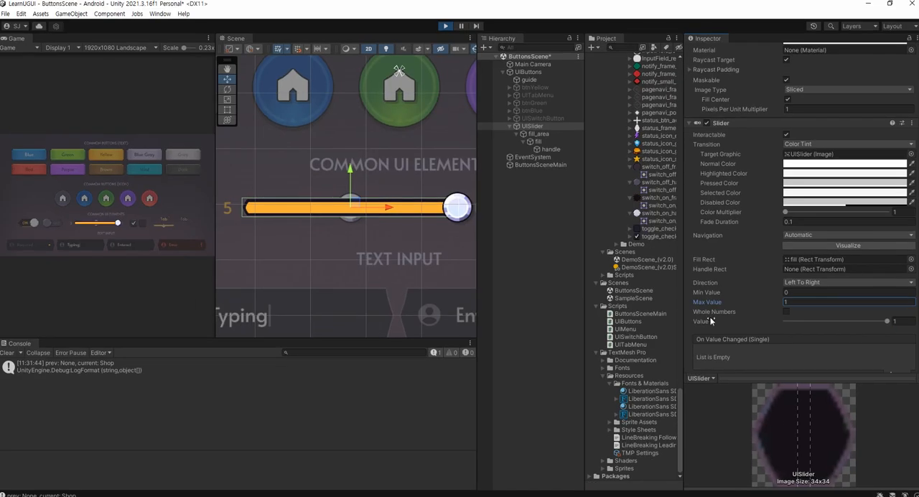
key("ctrl+s")
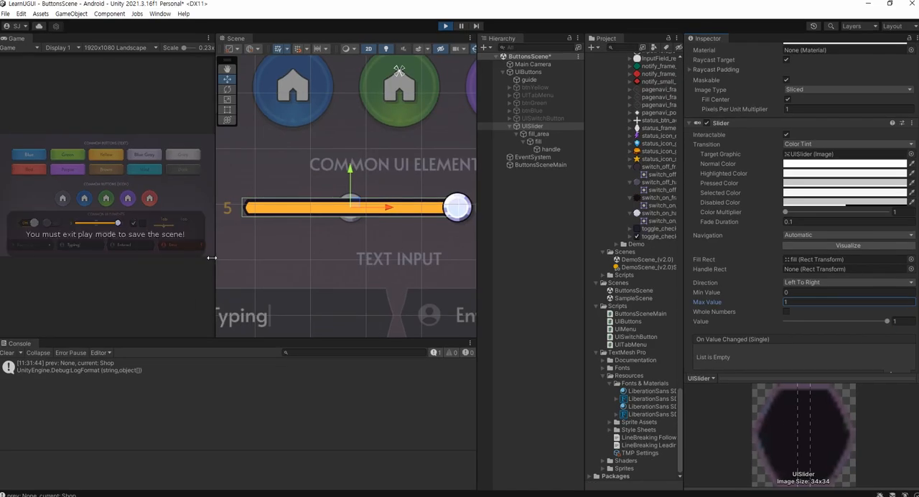
Exit Play mode, set UISlider's Min Value to 0 and Max Value to 1, and save the scene
type("0")
left_click(828, 292)
type("50")
key("Tab")
type("1")
key("Tab")
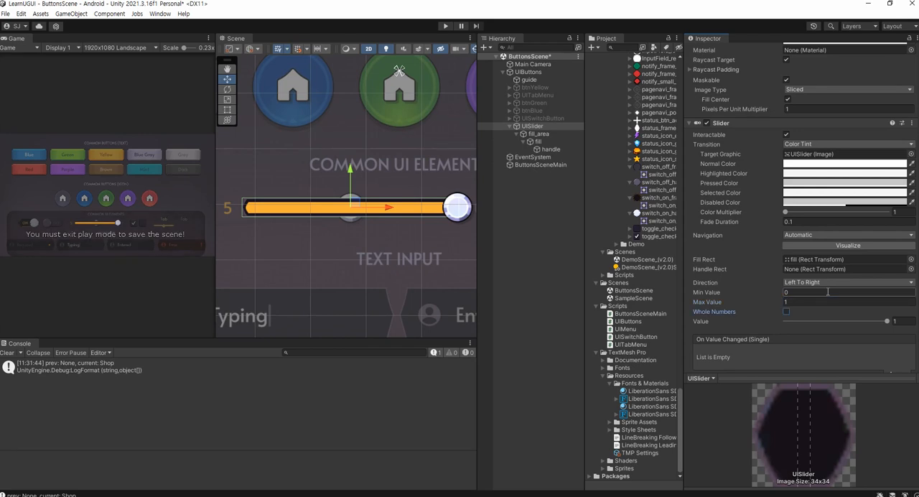
key("ctrl+s")
Enlarge the Game view and examine the Slider component's settings down to the On Value Changed event list
scroll(806, 277, "up", 3)
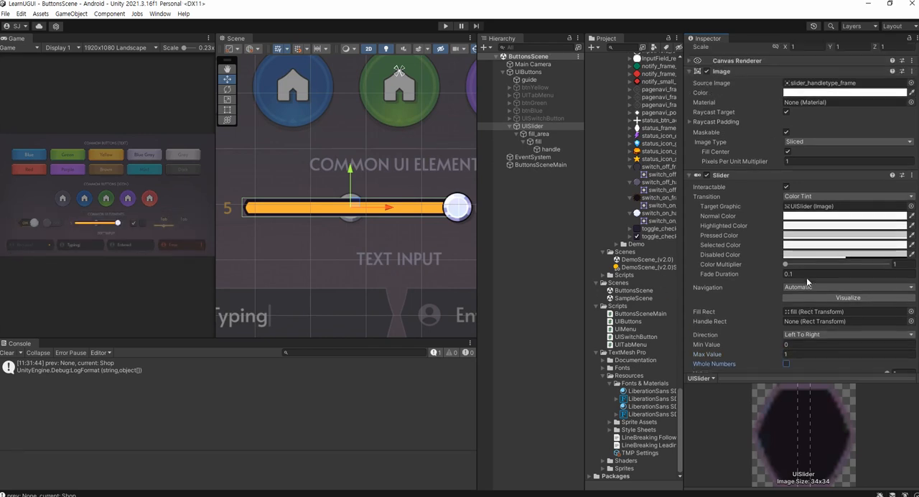
scroll(806, 281, "down", 3)
left_click_drag(215, 226, 418, 231)
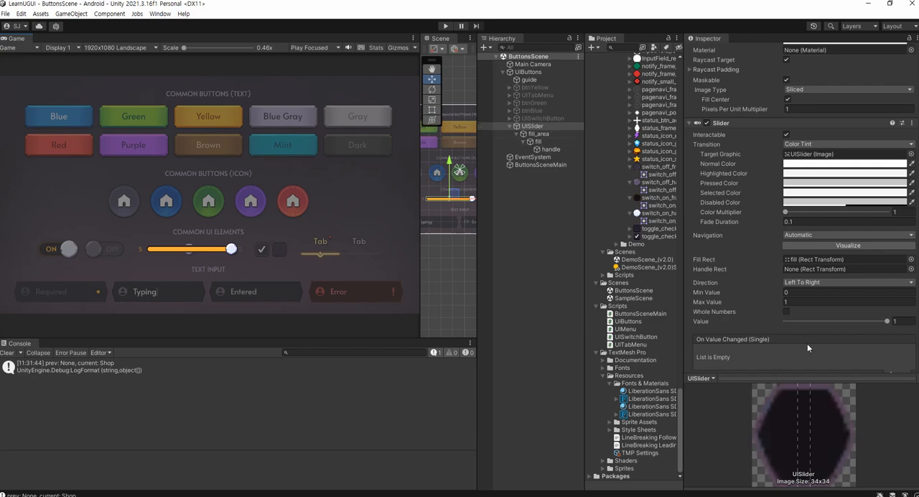
key("ctrl+1")
left_click(866, 344)
left_click_drag(711, 328, 678, 327)
mouse_move(433, 228)
left_mouse_down()
mouse_move(509, 215)
mouse_move(504, 222)
left_mouse_up()
key("Escape")
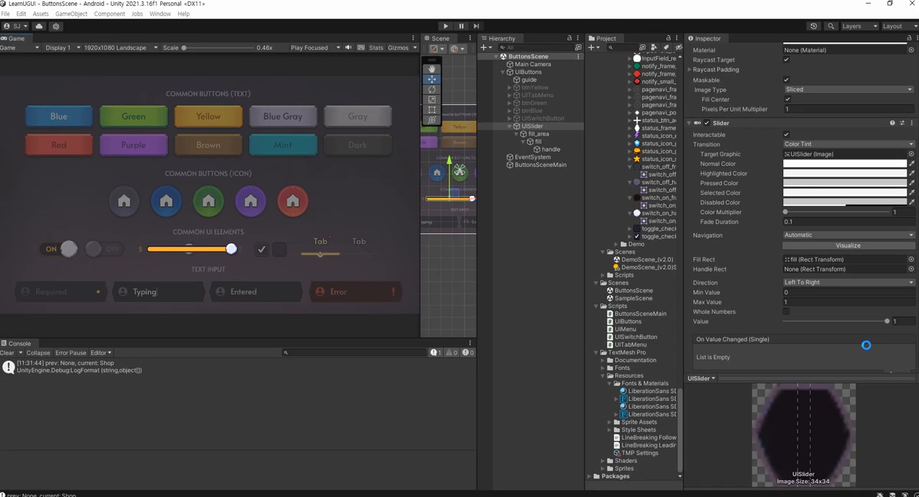
Widen the Scene view around the slider and collapse the Image and Slider components of UISlider
left_click_drag(417, 272, 238, 271)
scroll(302, 252, "up", 5)
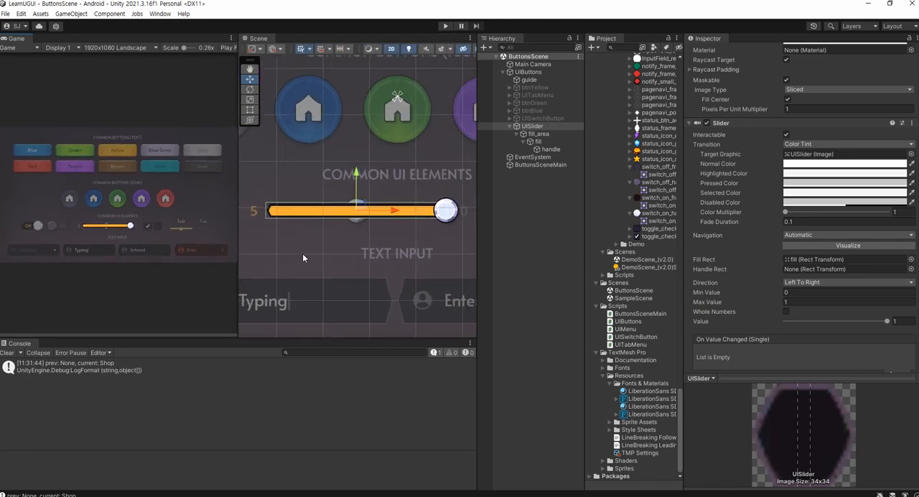
scroll(721, 149, "up", 6)
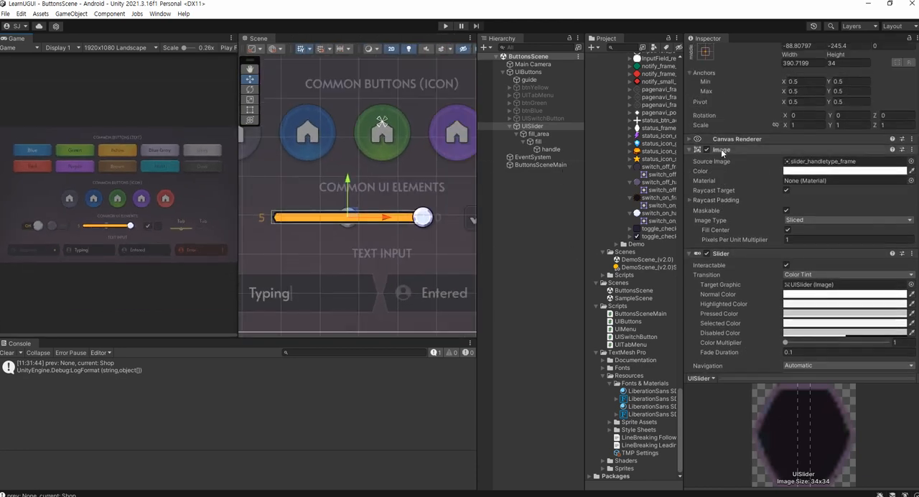
left_click(690, 149)
left_click(688, 158)
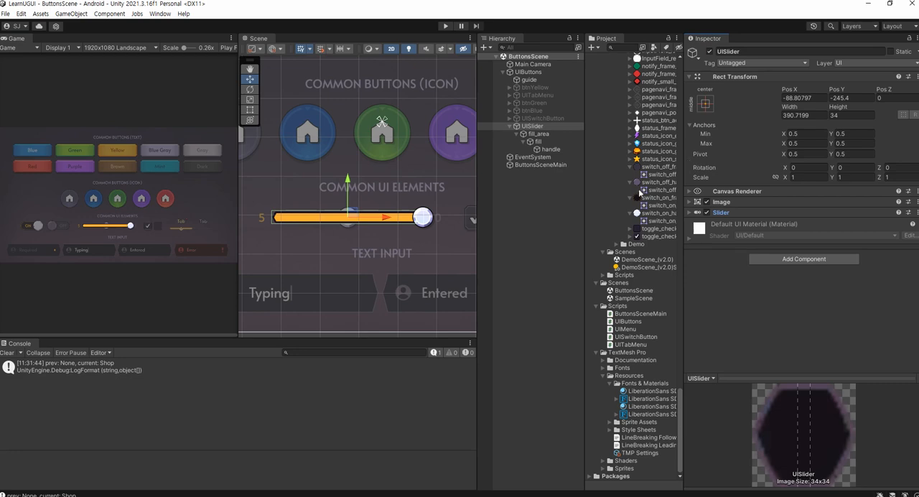
Create a C# script named UISlider in the Scripts folder and return to the Unity editor
right_click(627, 307)
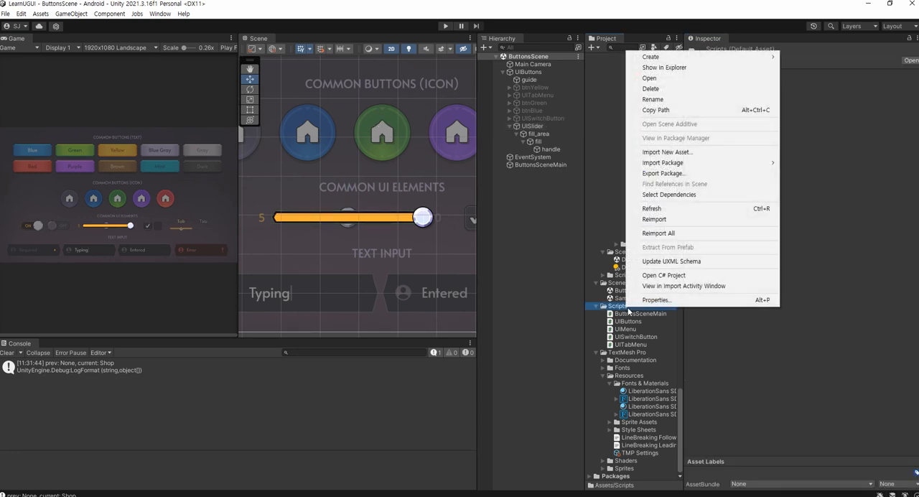
mouse_move(704, 63)
left_click(797, 71)
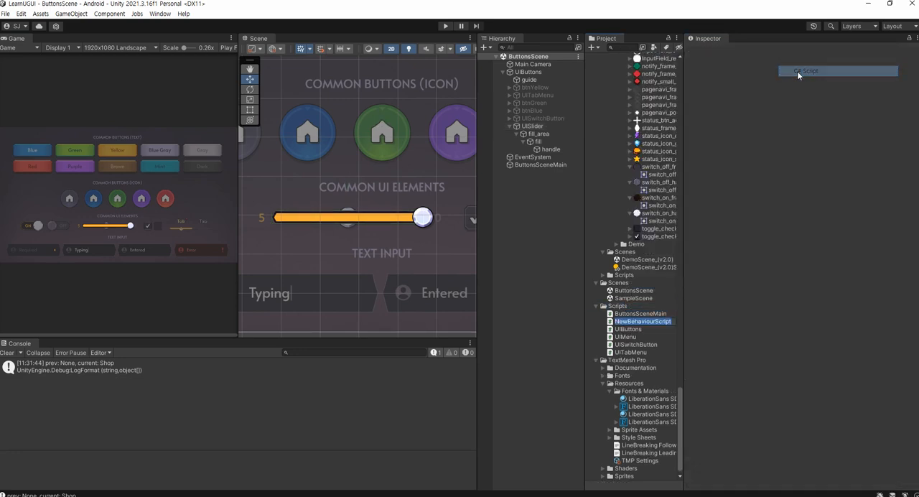
type("UISlider")
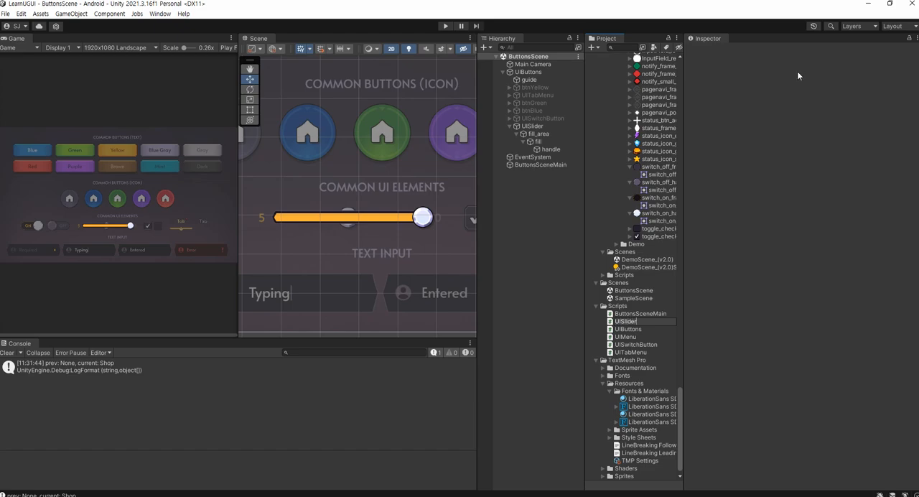
key("Return")
key("alt+Tab")
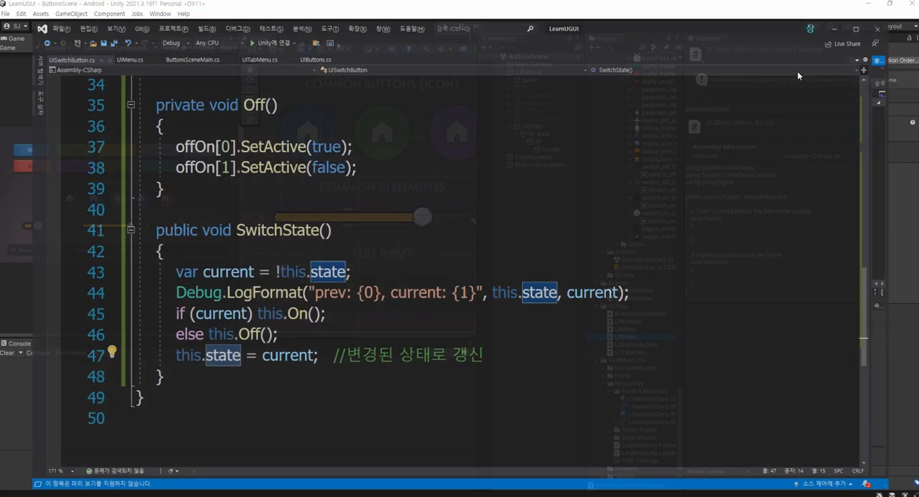
left_click(842, 12)
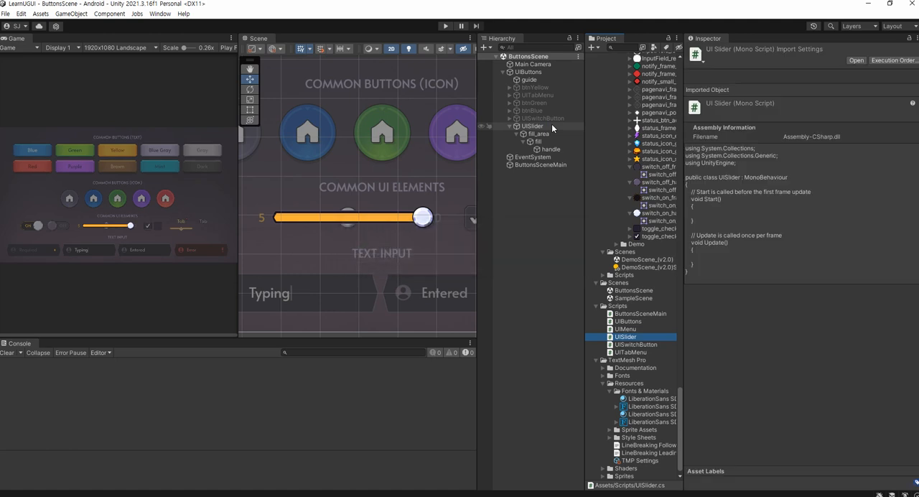
Attach the UISlider script to the UISlider object and open the script in Visual Studio
left_click(551, 127)
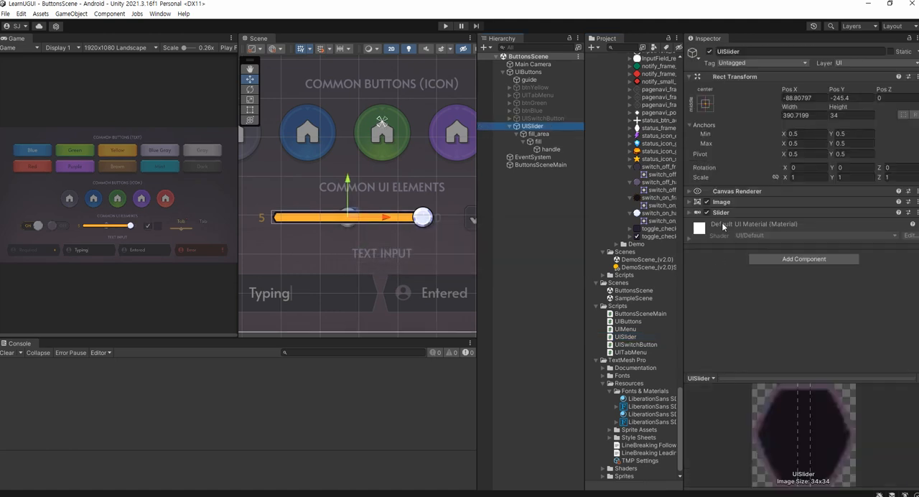
left_click_drag(626, 337, 730, 311)
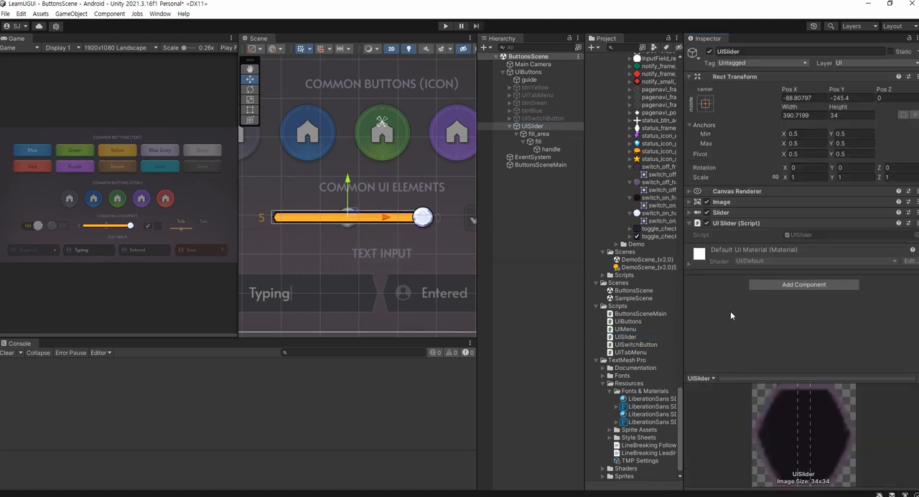
double_click(801, 235)
Remove the Update method and the comment above Start from the UISlider class, and save the script
left_click_drag(203, 405, 195, 285)
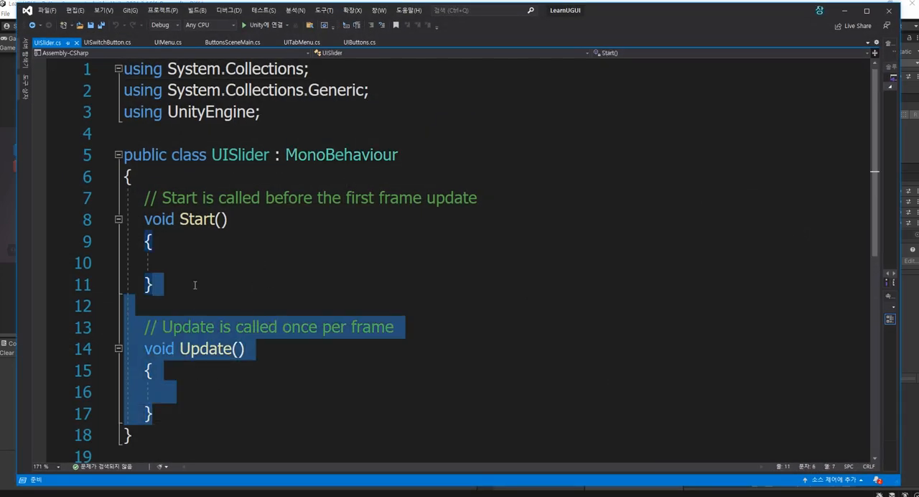
key("Delete")
key("Up")
key("Up")
key("Up")
key("Up")
key("shift+Home")
key("Delete")
key("ctrl+s")
Add a using UnityEngine.UI; directive below using UnityEngine; and save the script
key("Up")
key("Up")
key("Up")
key("Up")
key("End")
key("shift+Home")
key("ctrl+c")
key("End")
key("Return")
key("ctrl+v")
key("Left")
type(".ㅋ")
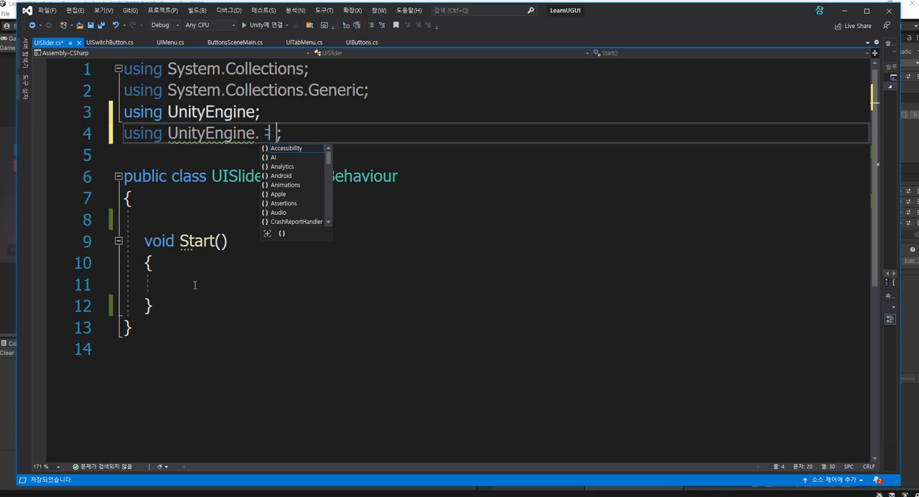
key("BackSpace")
key("BackSpace")
type("UI")
key("ctrl+s")
Declare a public Slider slider; field above Start, followed by a blank line, and save with the cursor inside the Start body
key("Down")
key("Down")
key("Down")
key("Down")
type("public Slider slid")
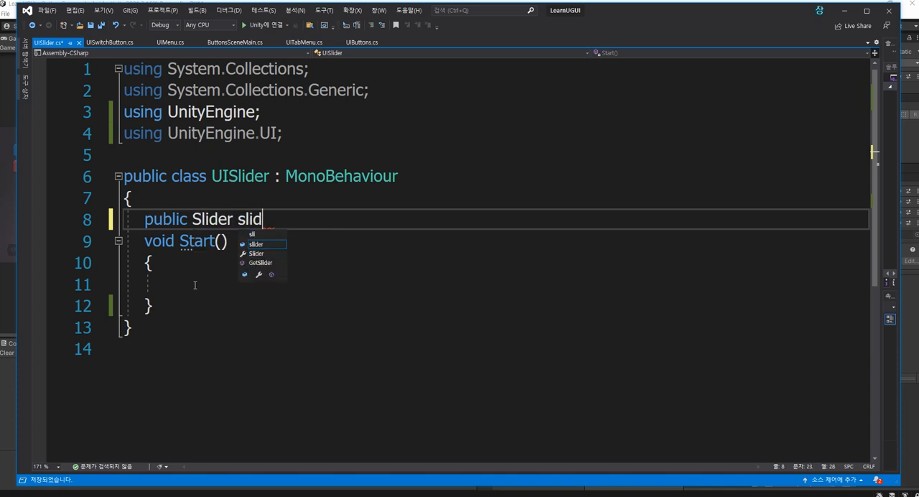
type("er;")
key("Return")
key("Down")
key("Down")
key("Down")
key("ctrl+s")
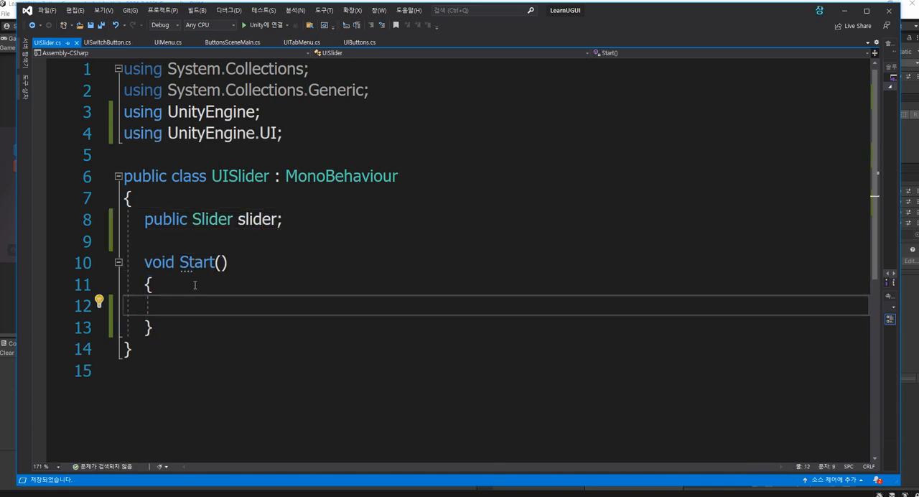
Write a this.slider.onValueChanged.AddListener() call inside the Start method
type("s.slider.onch")
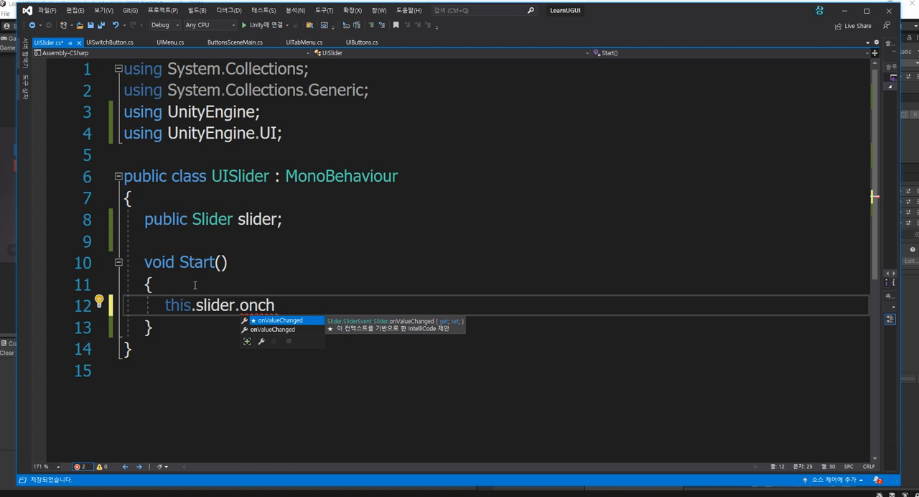
key("Tab")
type("+=")
key("BackSpace")
key("BackSpace")
key("BackSpace")
type(".ad")
key("Tab")
type("(")
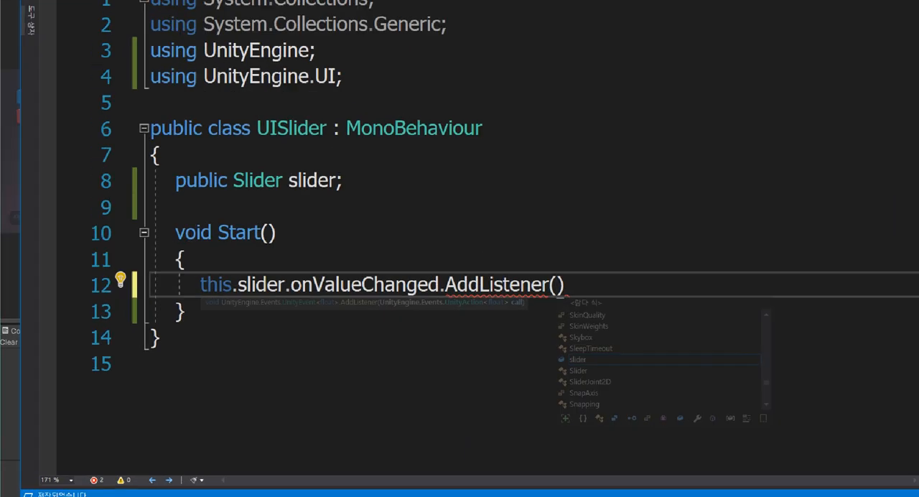
key("Escape")
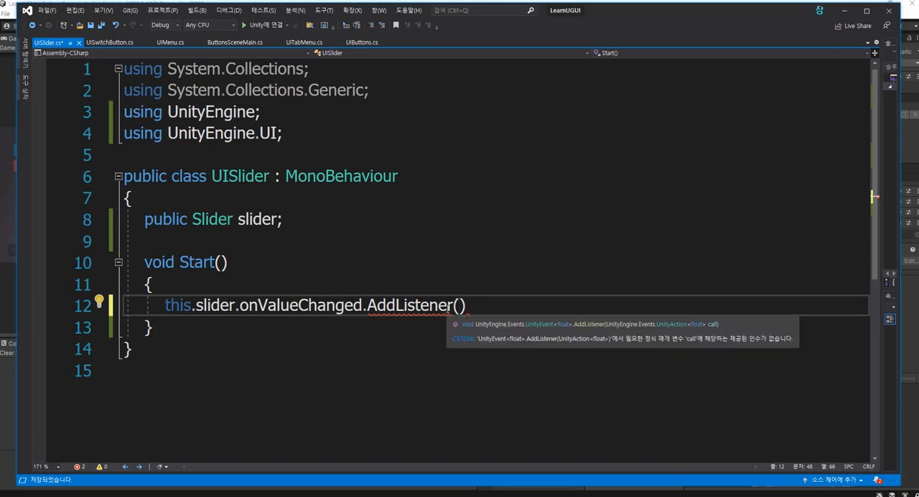
Inspect the UnityEvent definition of AddListener and its UnityAction<T0> parameter, closing the metadata file when done
double_click(449, 307)
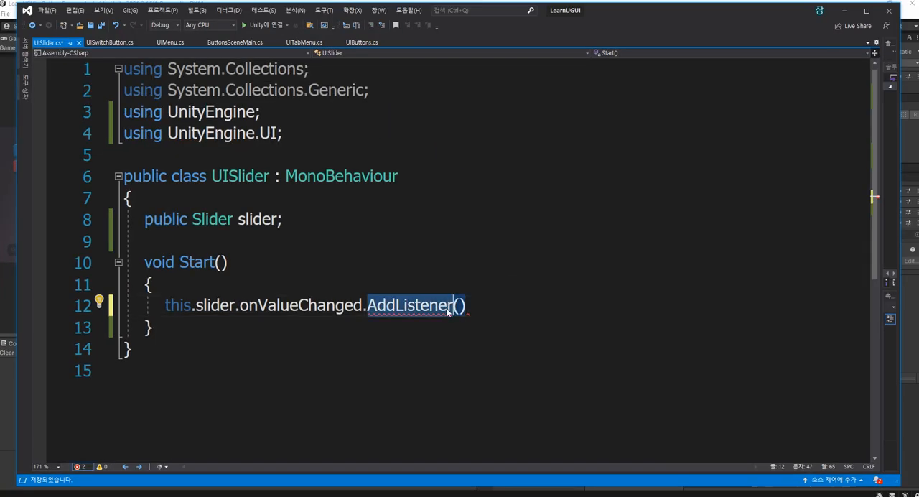
key("Delete")
key("ctrl+z")
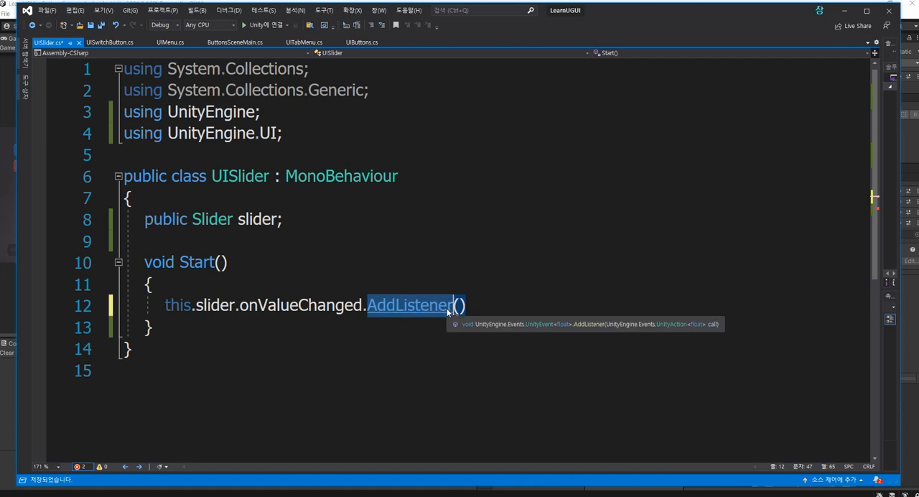
key("F12")
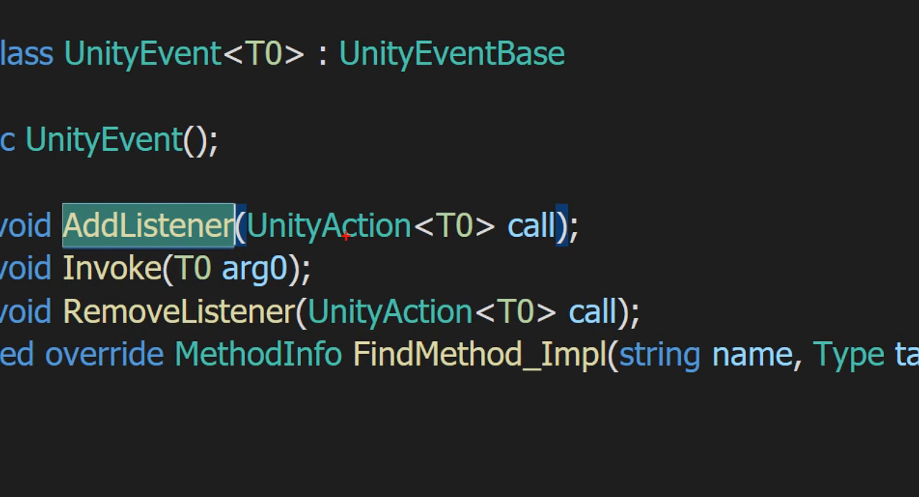
left_click_drag(302, 249, 371, 249)
mouse_move(467, 247)
left_mouse_down()
mouse_move(427, 213)
mouse_move(470, 231)
mouse_move(467, 248)
left_mouse_up()
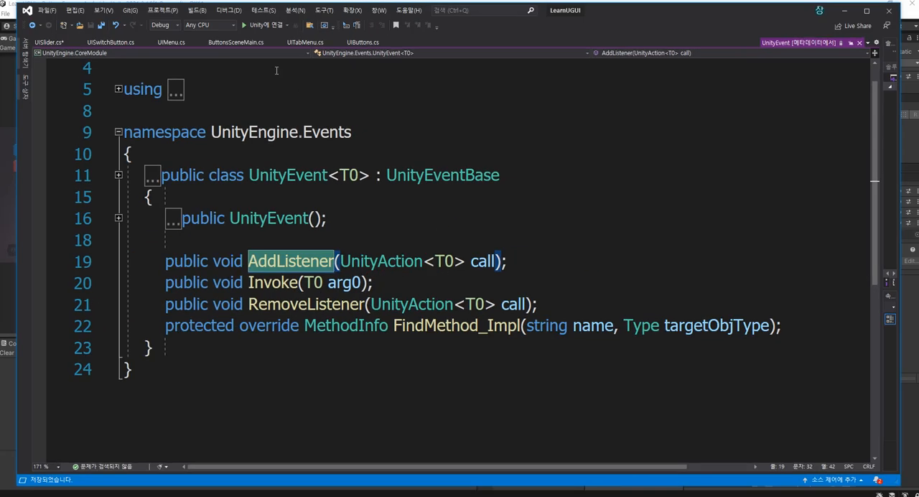
left_click(859, 42)
Give AddListener a (val) => { } lambda with an empty multi-line body, end the statement with a semicolon, and save
left_click(496, 304)
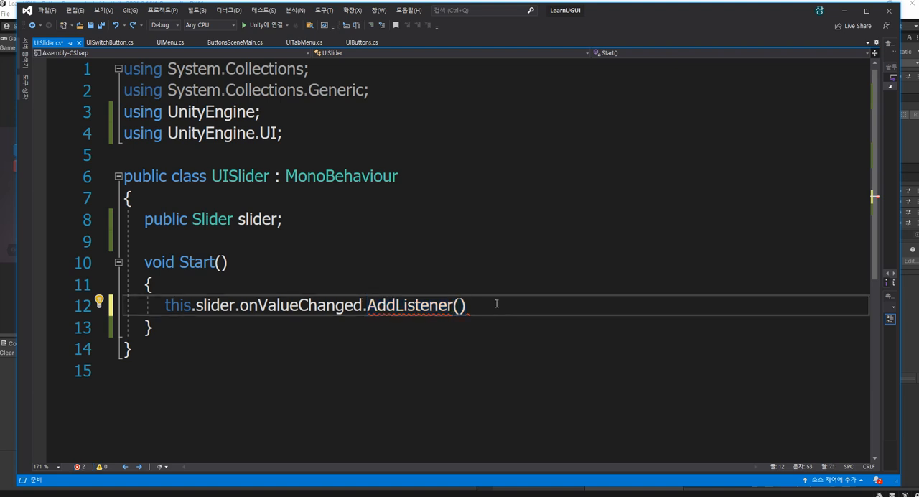
key("BackSpace")
key("BackSpace")
key("BackSpace")
key("BackSpace")
key("BackSpace")
type("(val)=>")
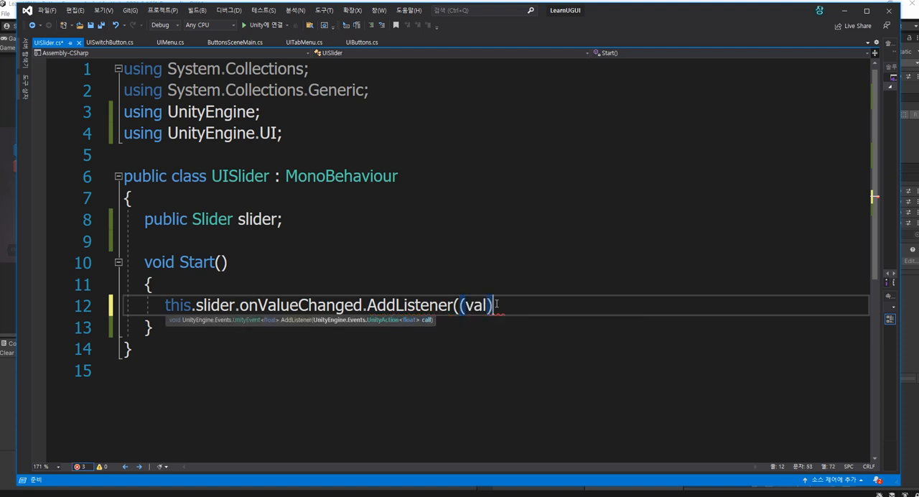
type("{});")
key("Left")
key("Left")
key("Left")
key("Return")
key("Return")
key("ctrl+s")
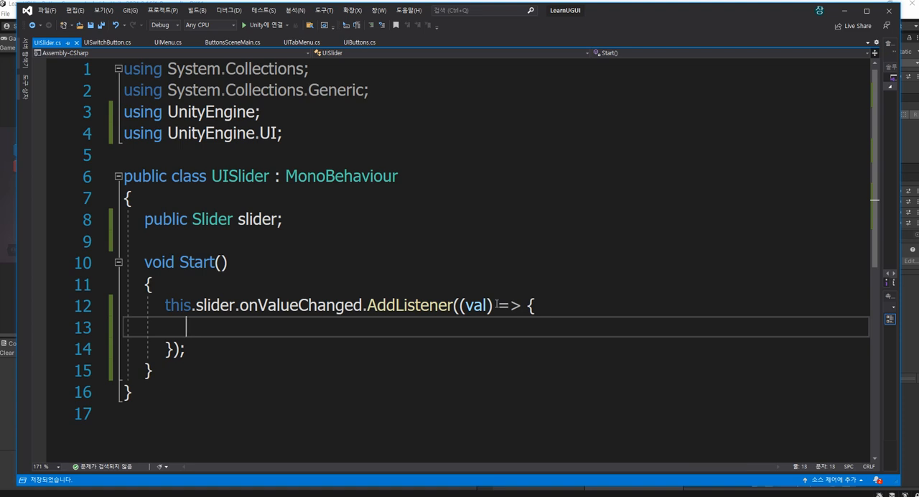
Add Debug.Log(val); to the listener lambda's body and save the script
type("debug.Log(val")
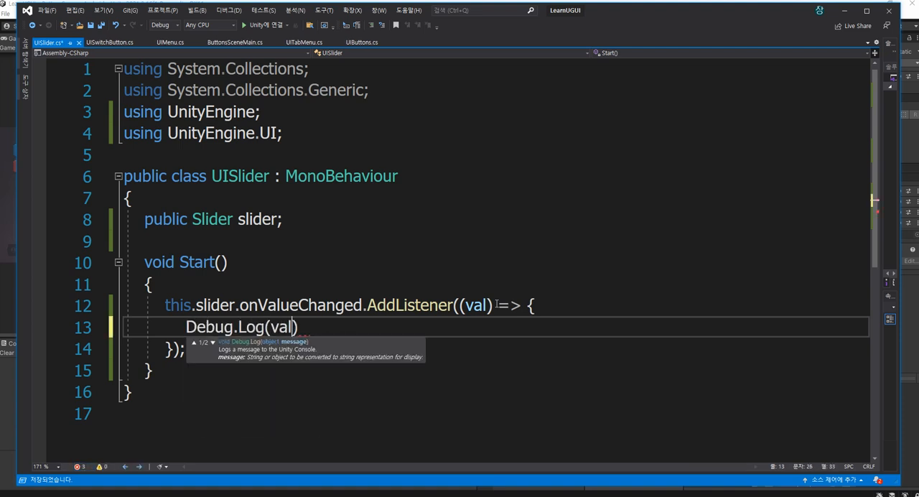
type(");")
key("ctrl+s")
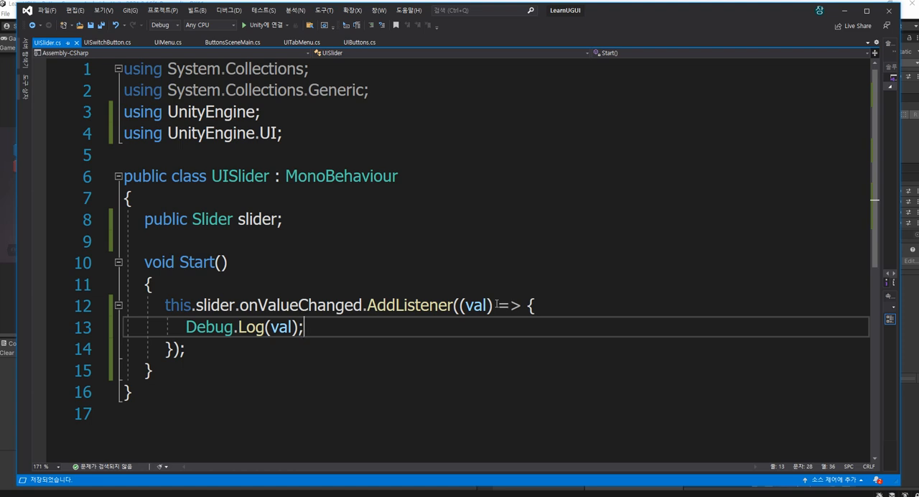
key("Down")
key("shift+Up")
key("shift+Up")
key("shift+Home")
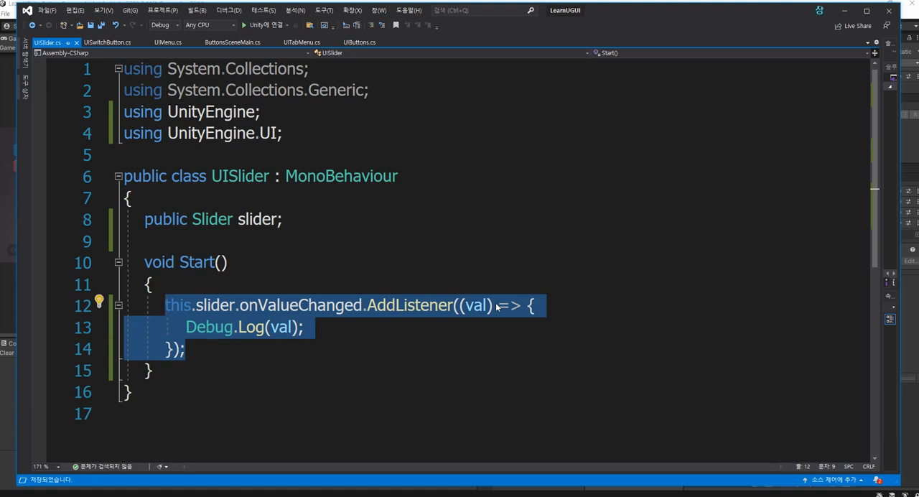
left_click(564, 286)
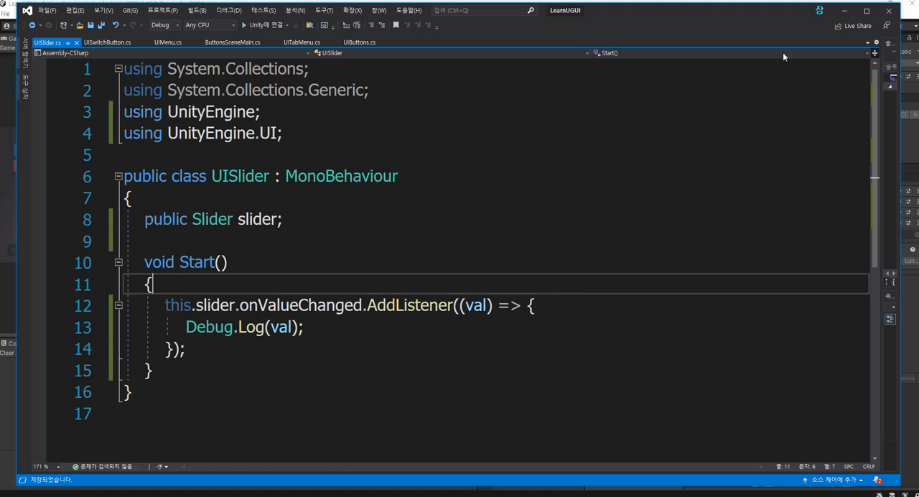
Switch to Unity, assign the UISlider object to the UI Slider script's Slider field, and enter Play mode
left_click(845, 11)
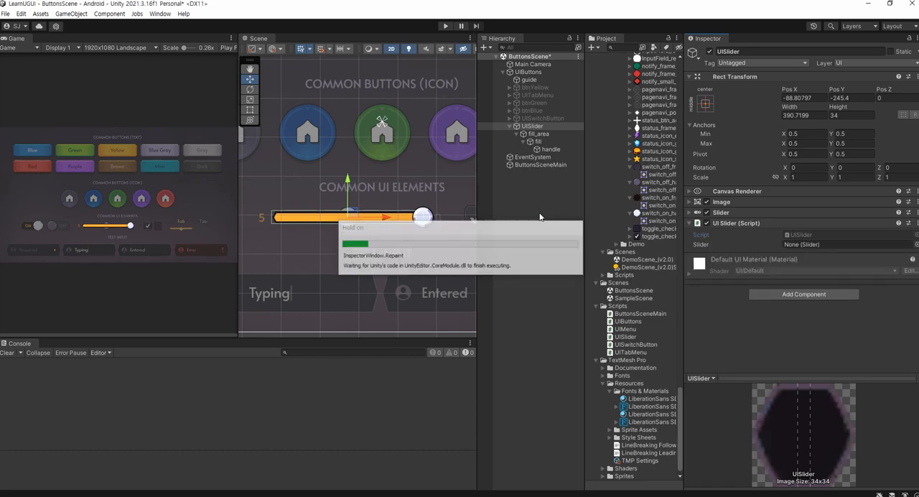
left_click_drag(535, 127, 791, 246)
left_click(445, 26)
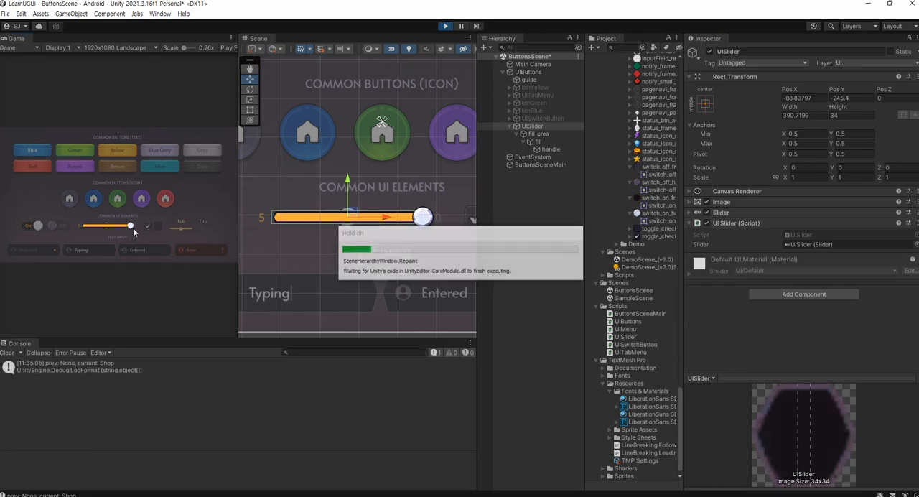
Expand the Slider component's properties and test the slider in the Game view by lowering it to about 0.65
left_click(689, 212)
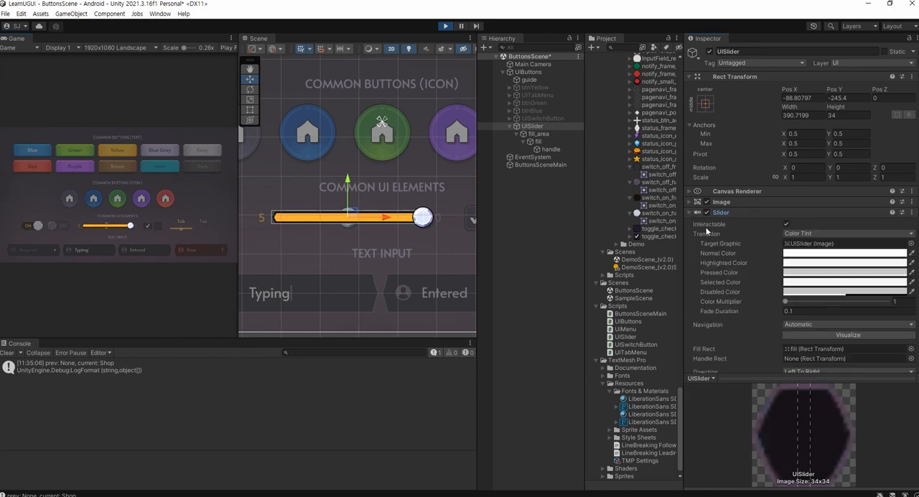
scroll(761, 257, "down", 5)
left_click_drag(131, 226, 113, 225)
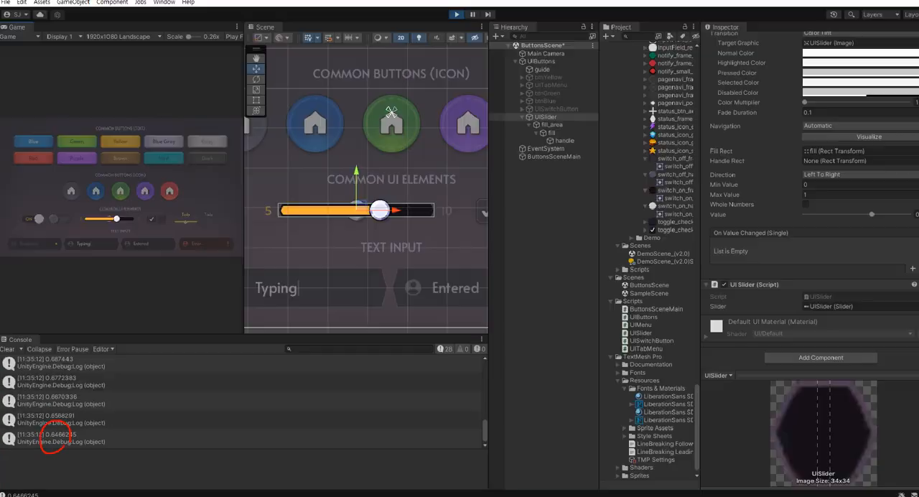
Switch to Visual Studio and try a SoundManager.Instance.SetVol(val); line below Debug.Log(val); in the listener
key("alt+Tab")
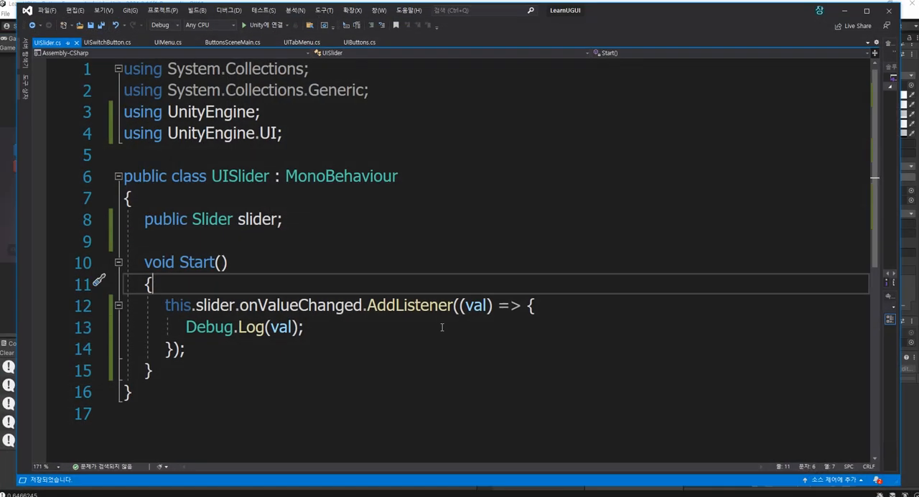
left_click(387, 321)
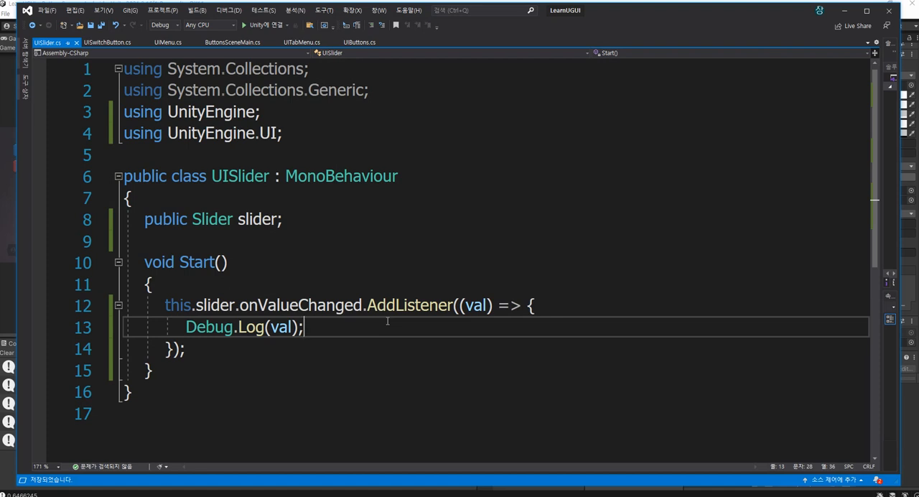
key("Return")
type("SoundMana")
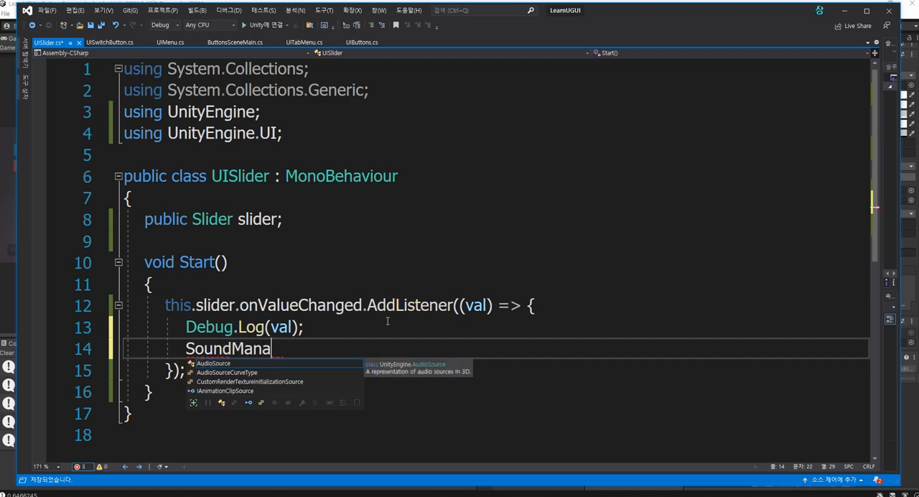
type("ger.I")
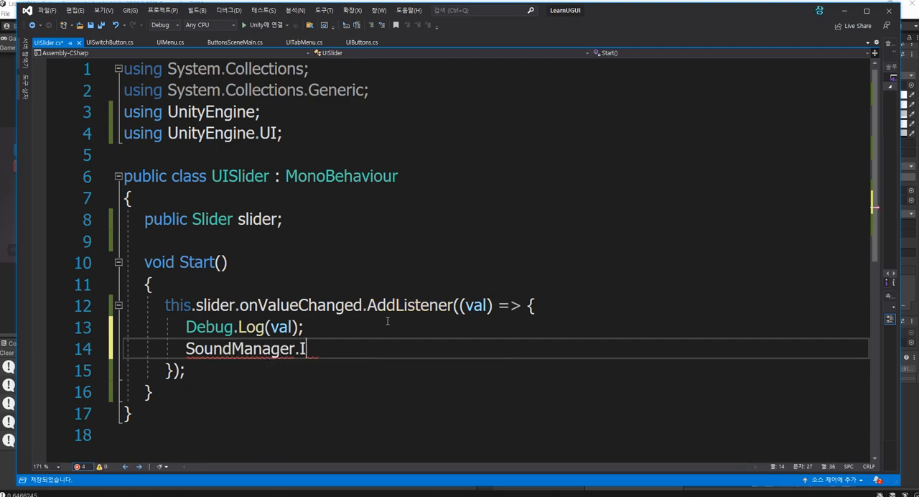
type("nstance")
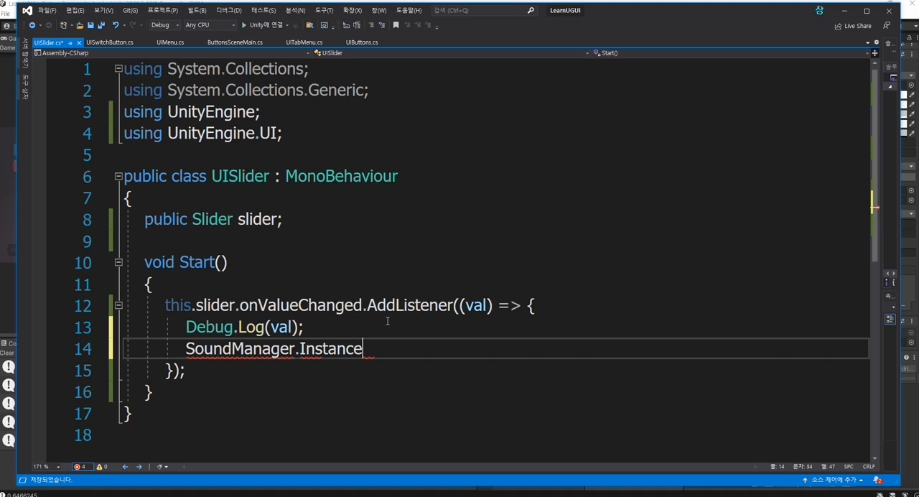
type(".SetVol(val);")
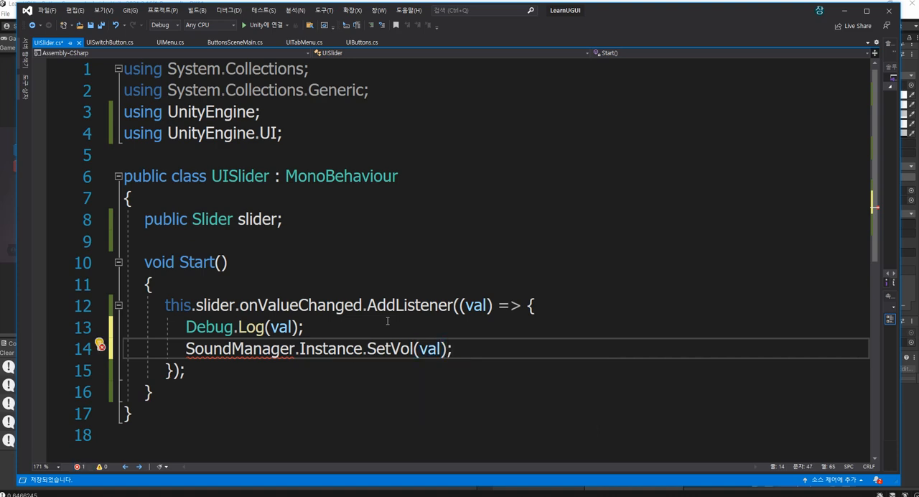
Remove the SoundManager line from the listener body
key("shift+Home")
key("BackSpace")
key("BackSpace")
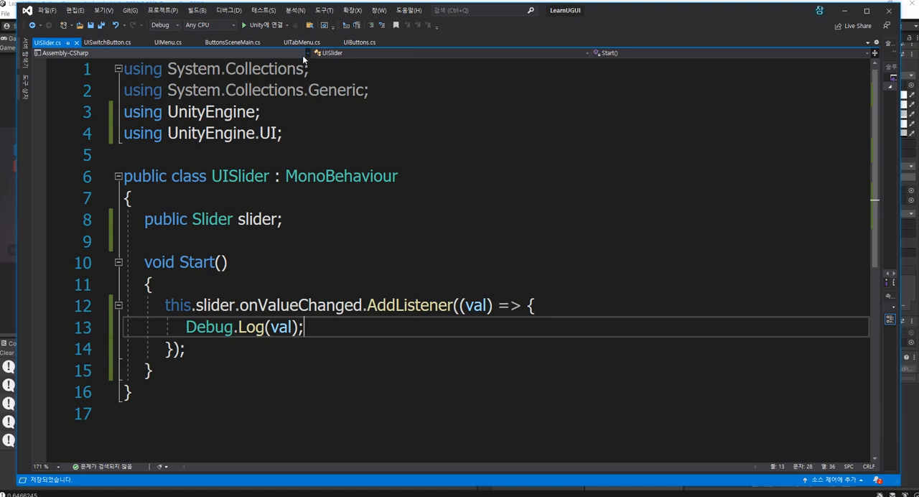
In UIButtons.cs, declare a public UISlider uiSlider; field below the uiTabMenu field and save
left_click(356, 41)
scroll(428, 228, "up", 2)
scroll(429, 228, "down", 1)
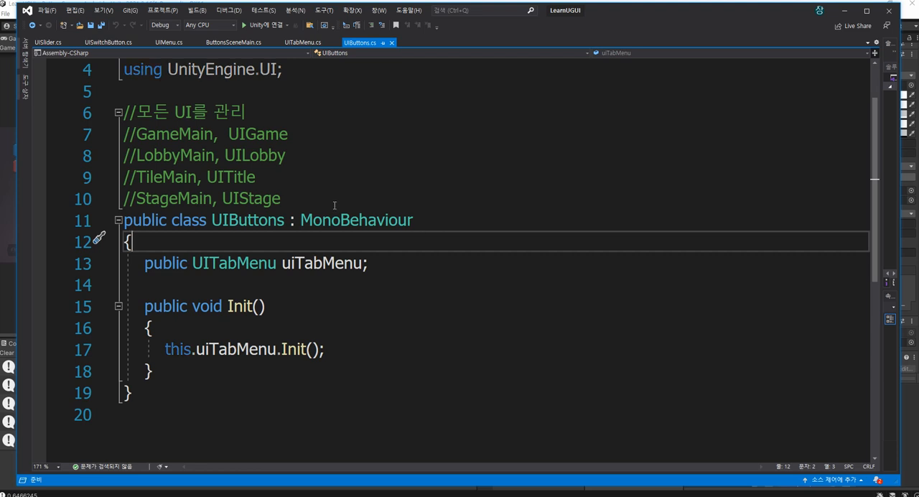
left_click(457, 263)
key("Return")
type("public u")
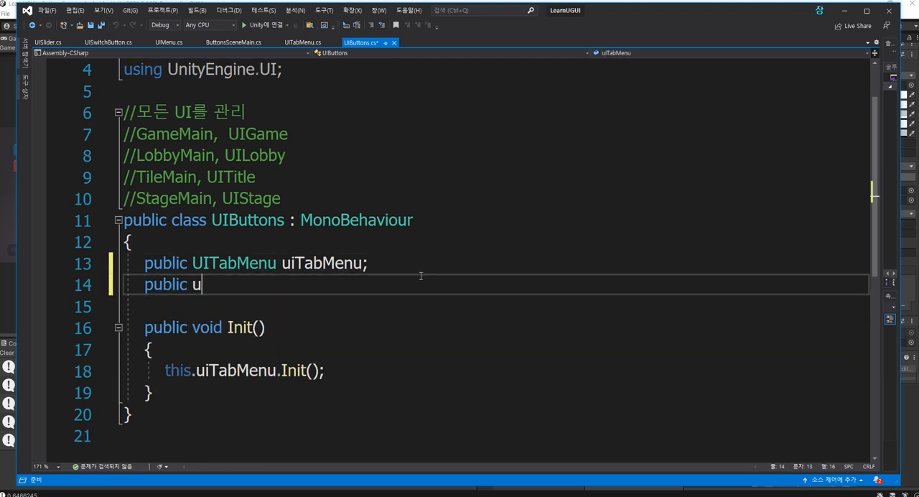
type("iSlider ")
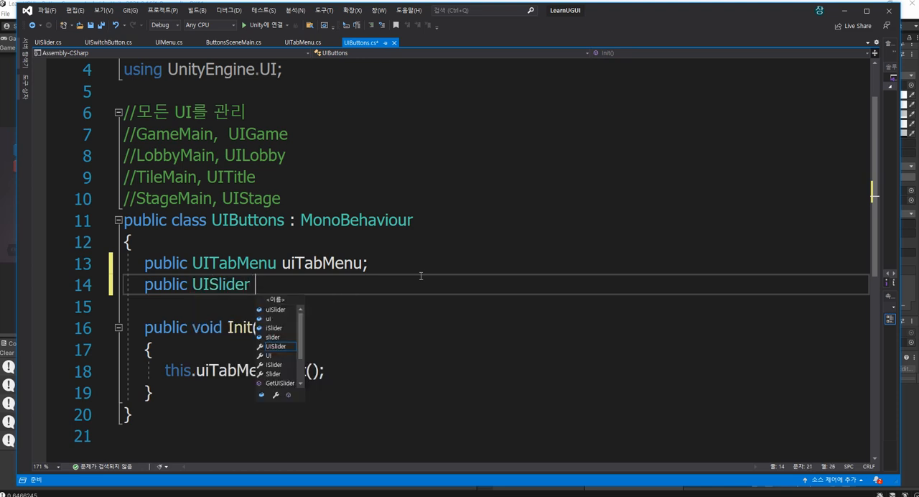
type("uiSlider;")
key("ctrl+s")
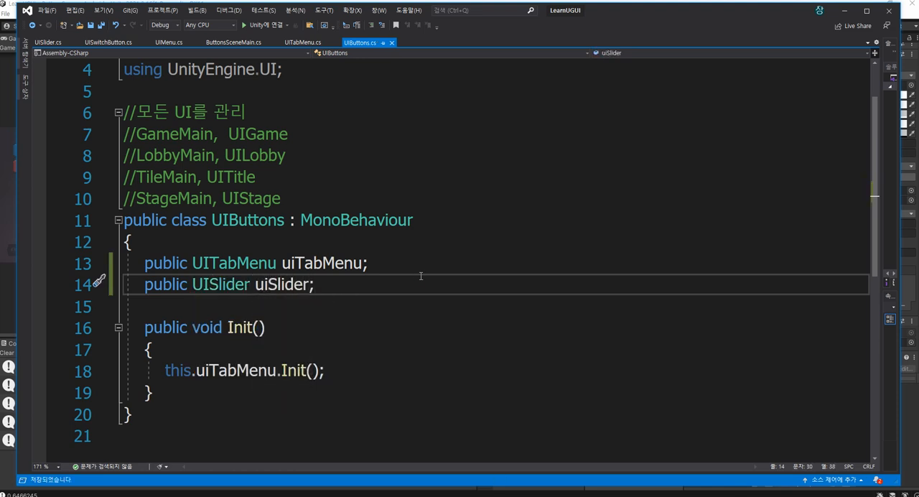
Comment out the this.uiTabMenu.Init(); call in UIButtons' Init method and add an empty line below it
key("Down")
key("Down")
key("Down")
key("Down")
key("ctrl+k")
key("ctrl+c")
key("Return")
scroll(420, 276, "down", 1)
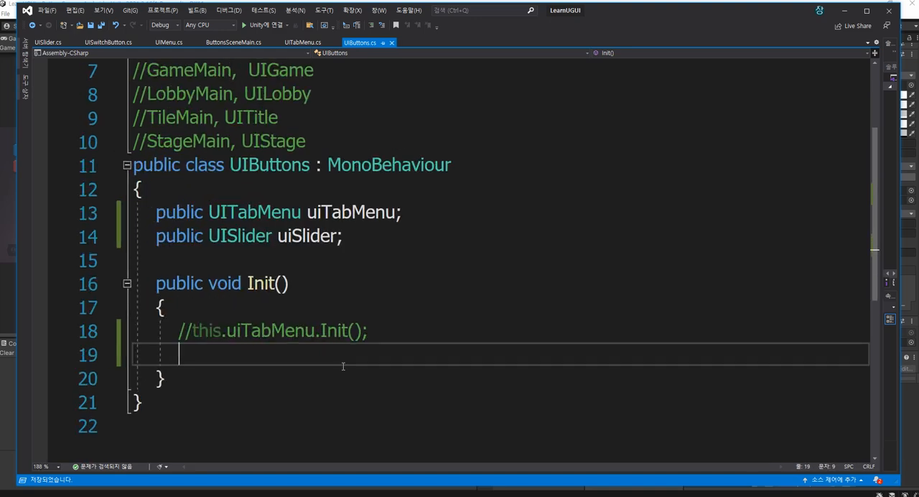
scroll(368, 353, "up", 1, "ctrl")
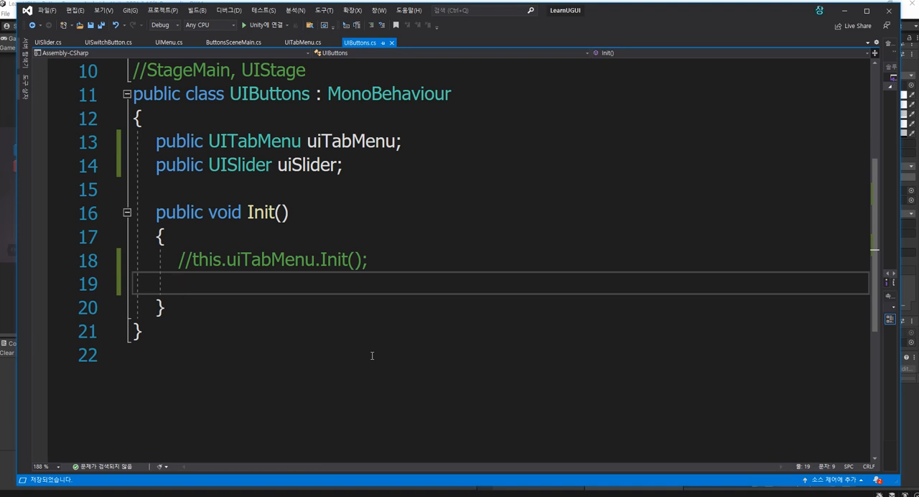
Call this.uiSlider.Init(0.5f); below the commented-out line in UIButtons' Init method
type("this.uiSlider.Ini")
key("Tab")
type("();")
key("ctrl+s")
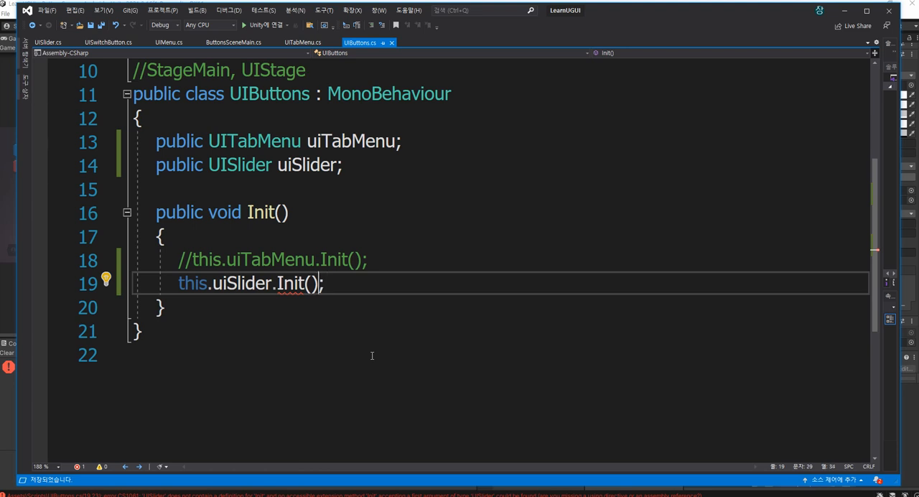
type("0.5f")
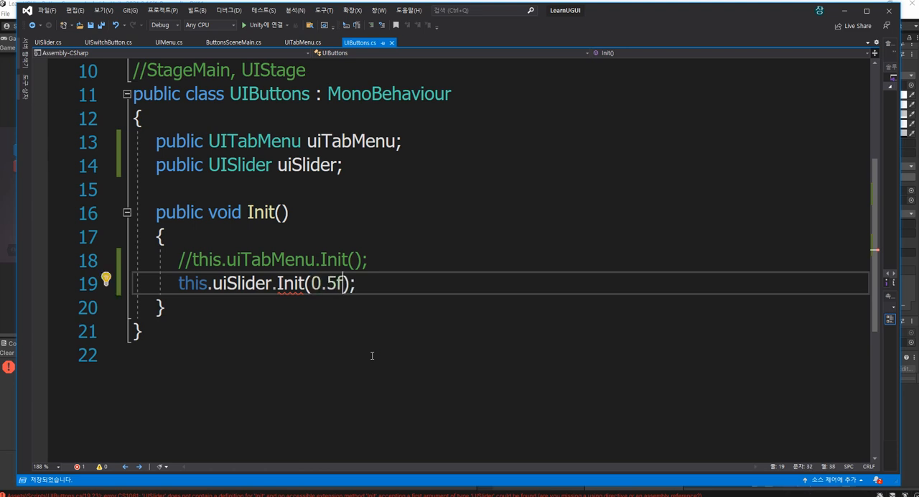
double_click(291, 282)
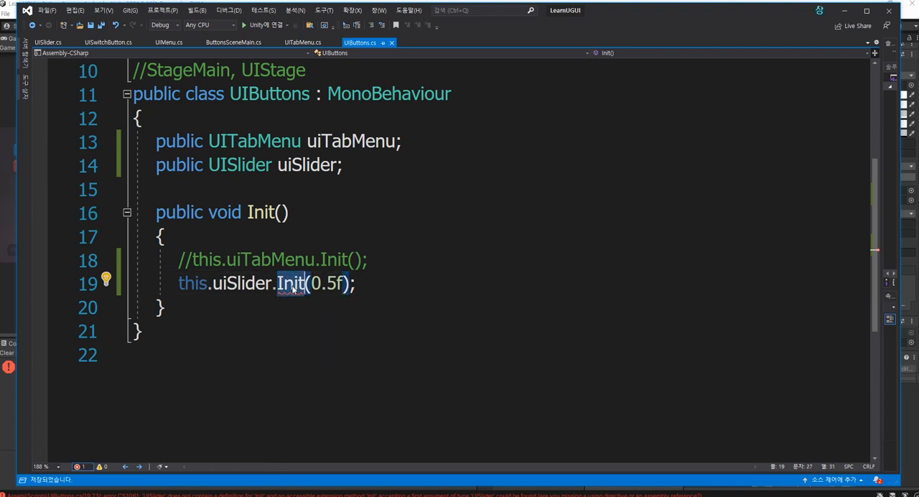
In UISlider.cs, add a public void Init() method with an empty body between the slider field and Start
left_click(45, 42)
left_click(287, 267)
key("Return")
type("public void Init()")
key("Return")
type("{")
key("Return")
key("Up")
key("End")
key("Return")
key("ctrl+s")
key("Up")
key("Up")
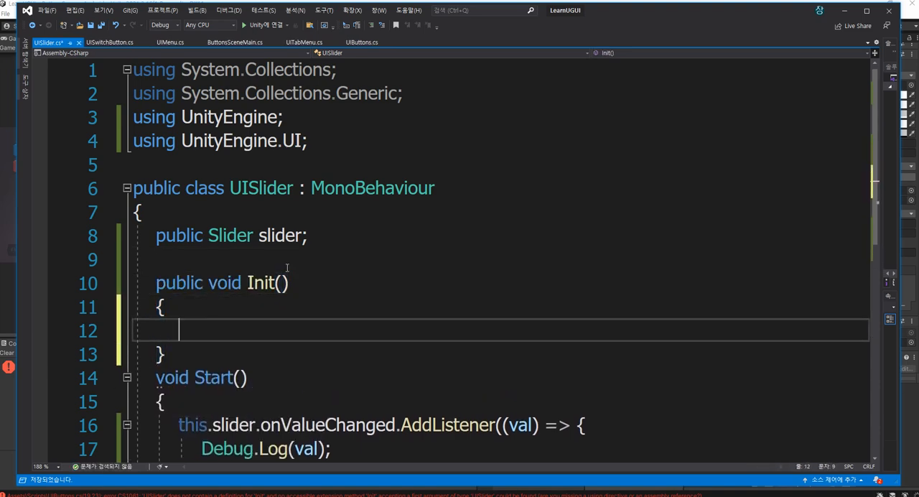
Add a float val parameter to the Init method in UISlider.cs and save the script
key("End")
key("Left")
type("float val")
key("ctrl+s")
Write this.slider.value = val; in the body of Init, separate the method from Start with an empty line, and save
scroll(287, 268, "down", 1)
left_click(410, 269)
type("this.slider.")
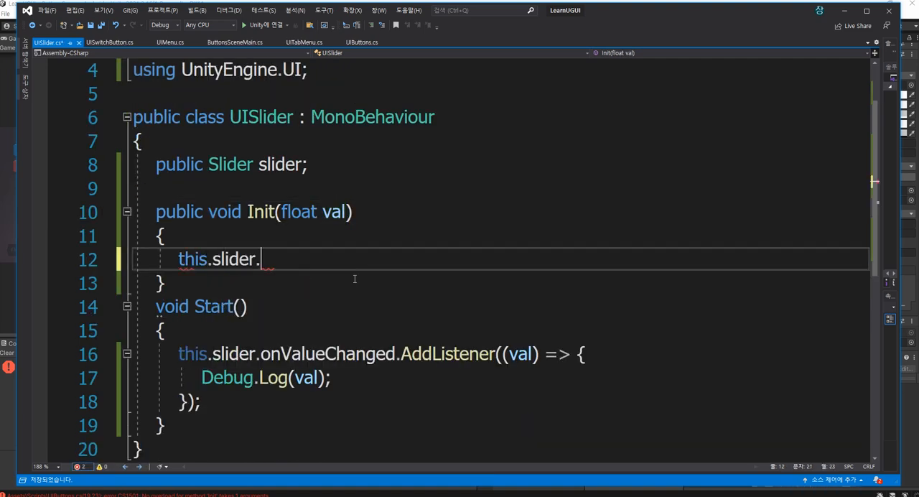
type("value = val;")
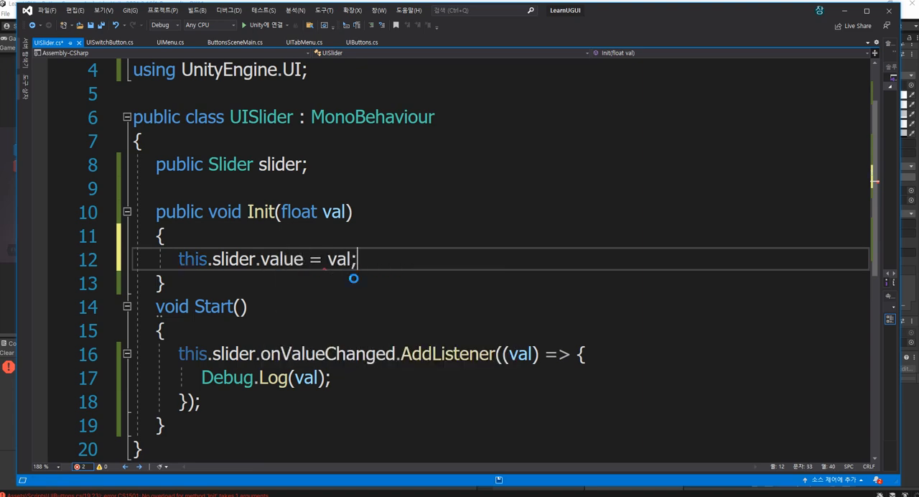
key("Down")
key("Return")
key("ctrl+s")
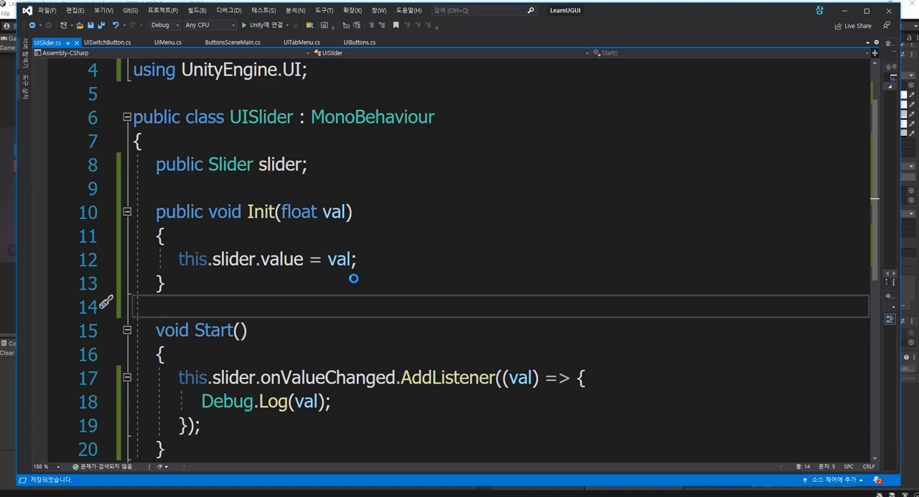
Insert Debug.Log("Init"); above the slider value assignment in Init and save
key("Up")
key("Up")
key("Up")
key("Return")
type("Debug.Log(\"UI")
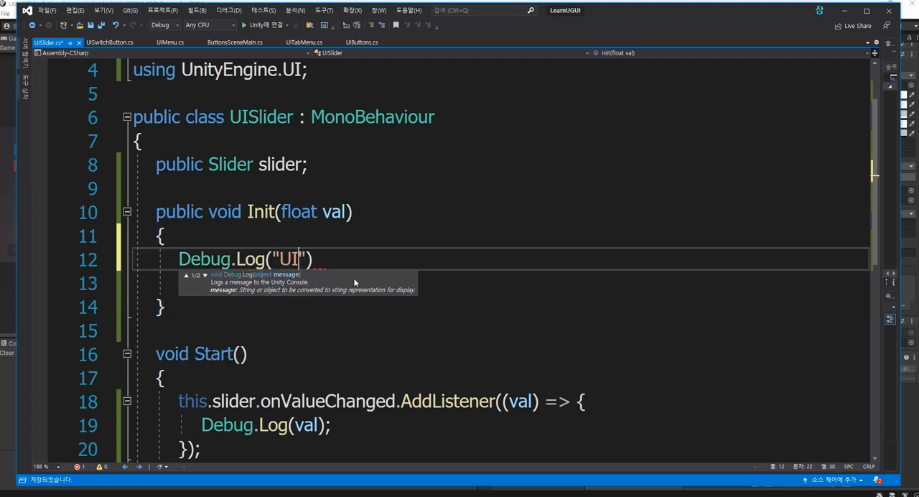
key("BackSpace")
key("BackSpace")
type("Init")
key("End")
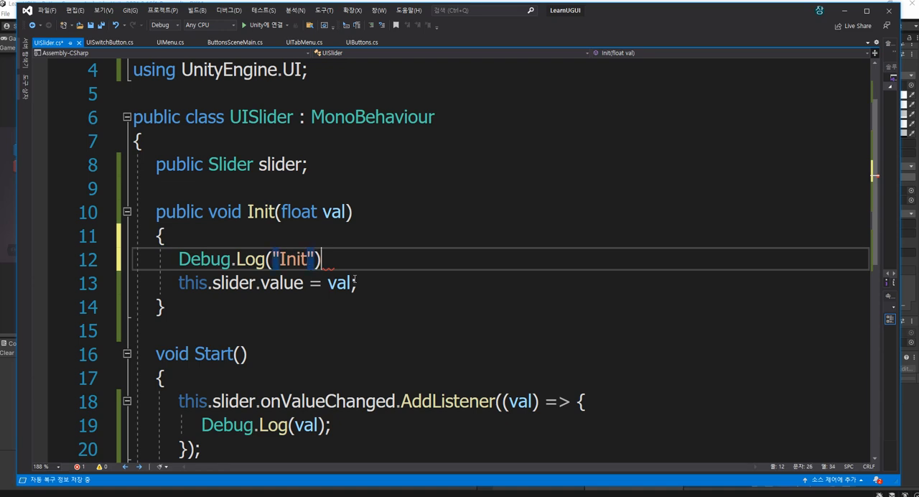
type(";")
key("ctrl+s")
Insert Debug.Log("Start"); as the first line of the Start method and save
key("Down")
key("Down")
key("Down")
key("Down")
key("Down")
key("Return")
key("ctrl+v")
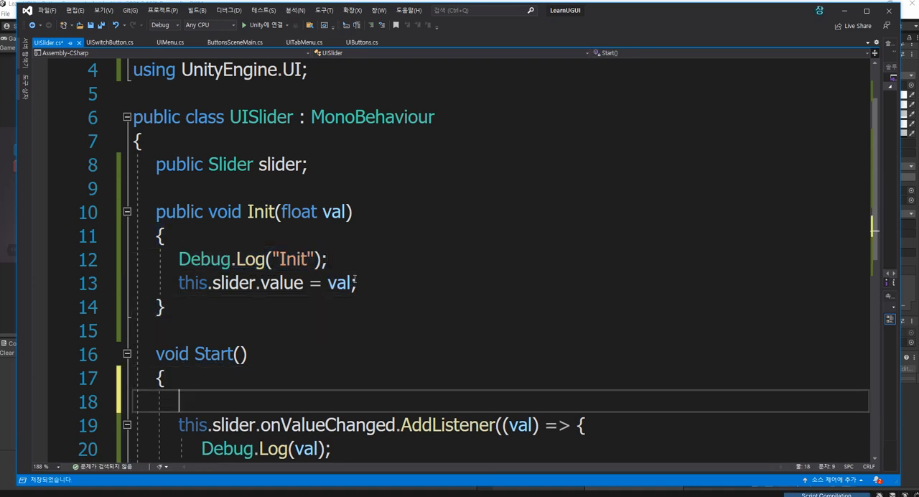
scroll(354, 280, "down", 1)
key("Left")
key("Left")
key("Left")
key("BackSpace")
key("BackSpace")
key("BackSpace")
key("BackSpace")
type("State")
key("ctrl+s")
key("BackSpace")
key("BackSpace")
key("BackSpace")
key("BackSpace")
key("BackSpace")
type("Start")
key("ctrl+s")
key("End")
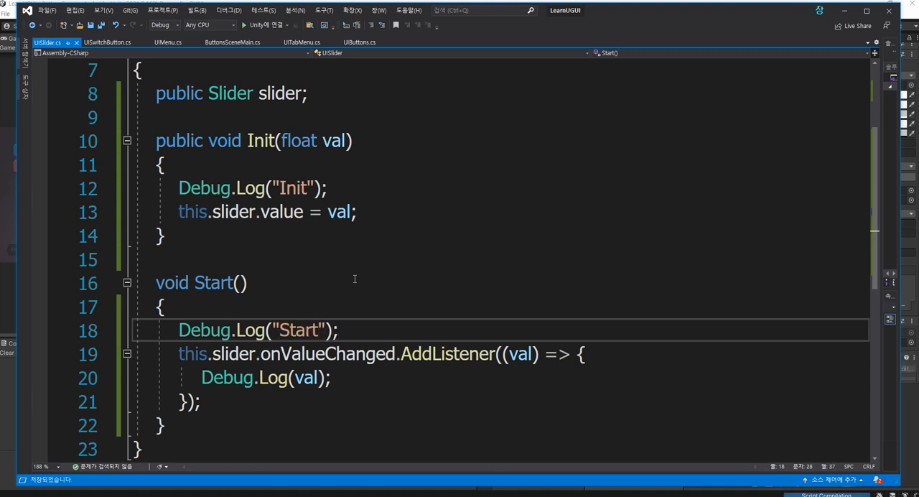
Add a public void Awake() method containing Debug.Log("Awake"); between the slider field and Init, set off by empty lines, and save
scroll(354, 279, "up", 1)
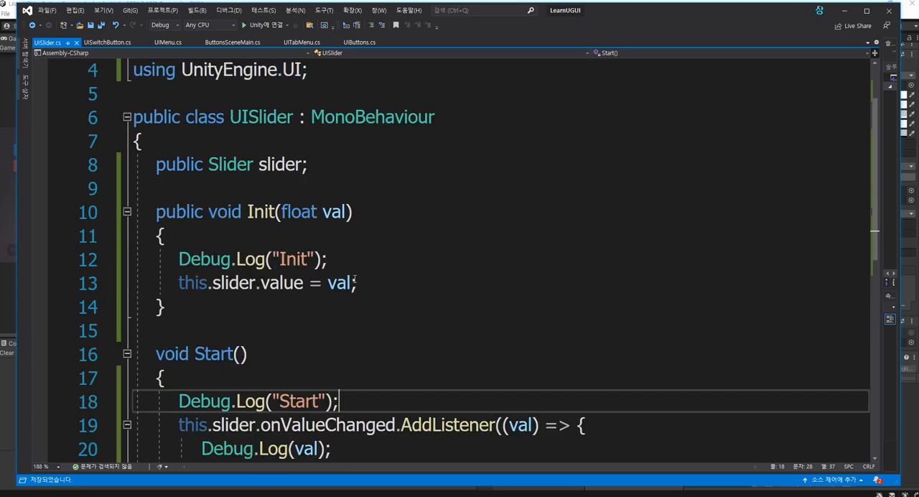
left_click(340, 170)
key("Return")
type("public awa")
key("Tab")
type("Debug.Log(\"Awakt")
key("BackSpace")
type("e")
key("End")
type(";")
key("Up")
key("Up")
key("Up")
key("Return")
key("ctrl+s")
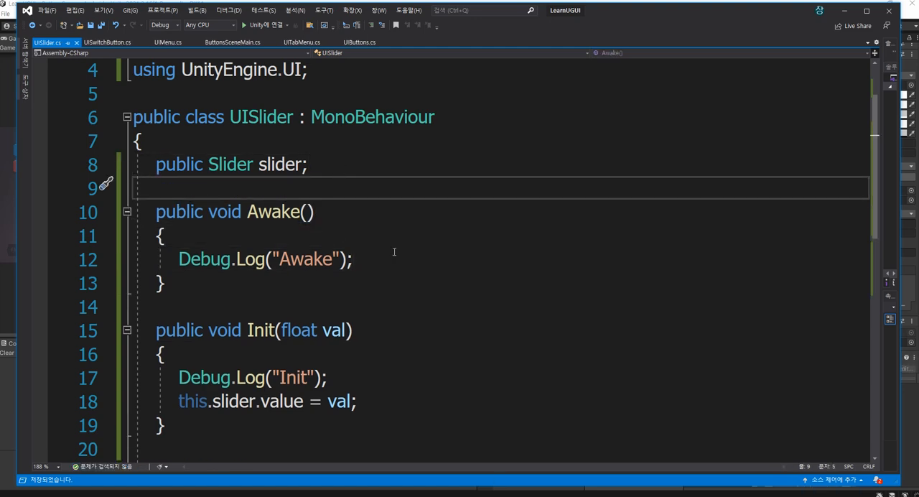
Switch to Unity, assign the UISlider object to the Ui Slider field of the UIButtons script, and start Play mode
scroll(394, 252, "down", 1)
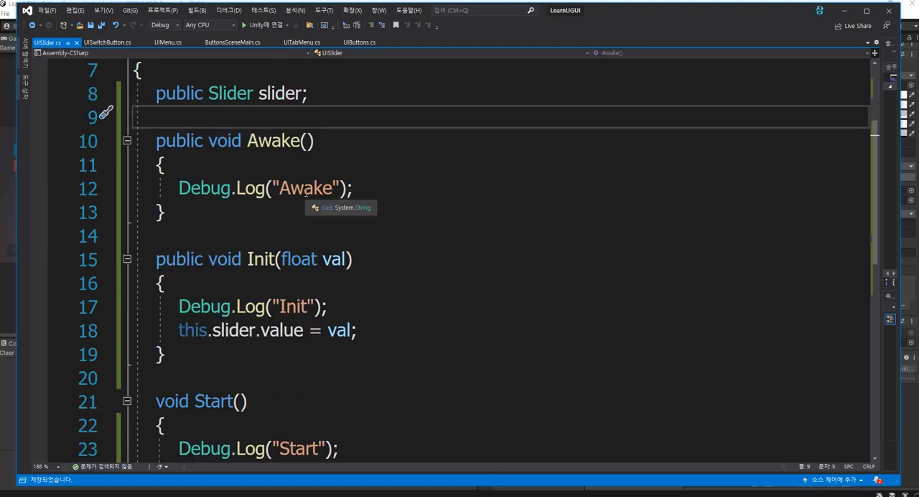
scroll(306, 193, "down", 2)
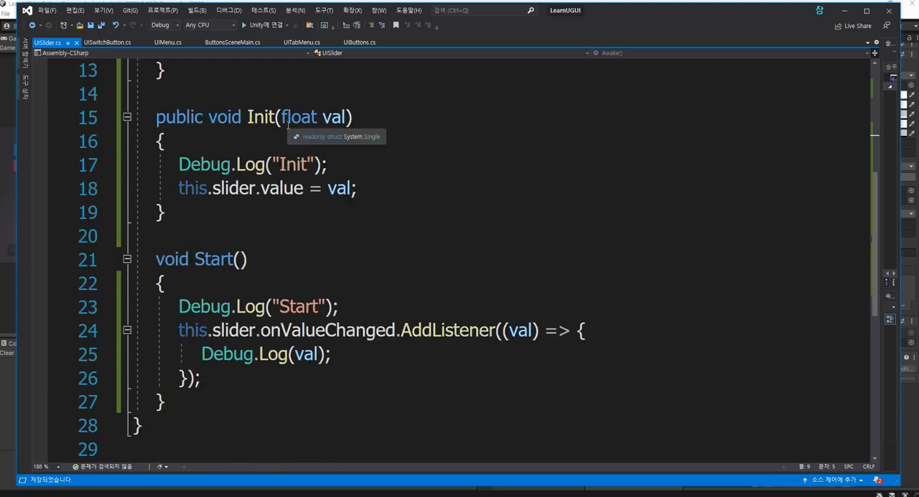
left_click(9, 401)
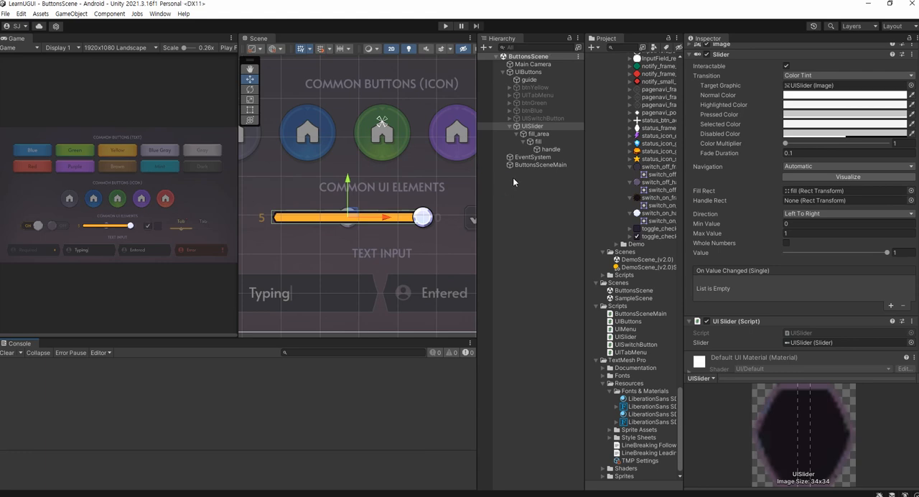
left_click(525, 74)
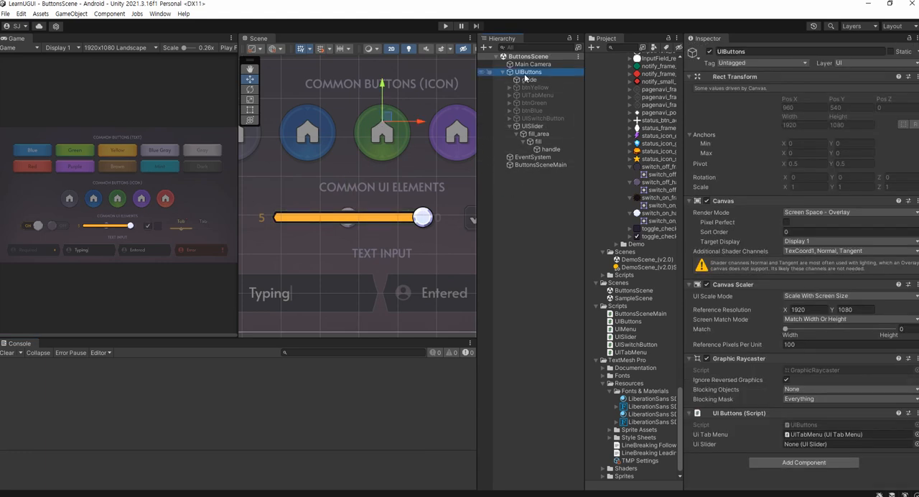
left_click(524, 128)
left_click_drag(523, 130, 811, 443)
left_click(446, 26)
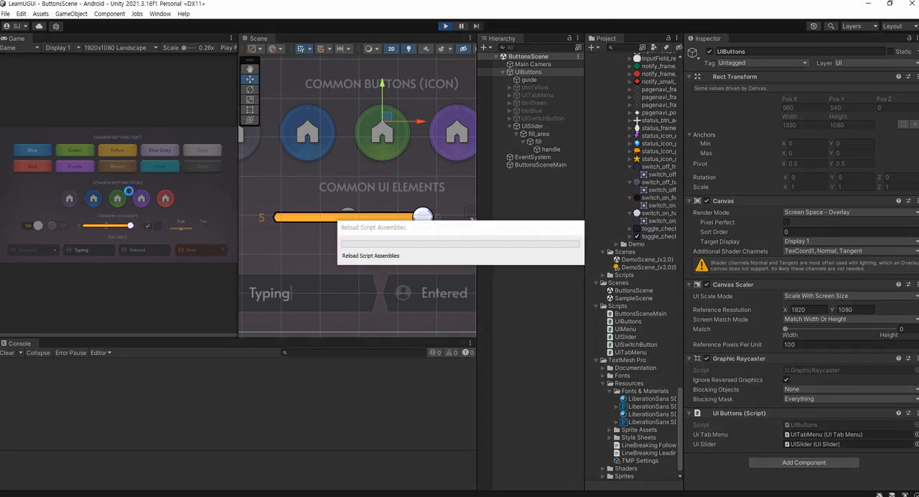
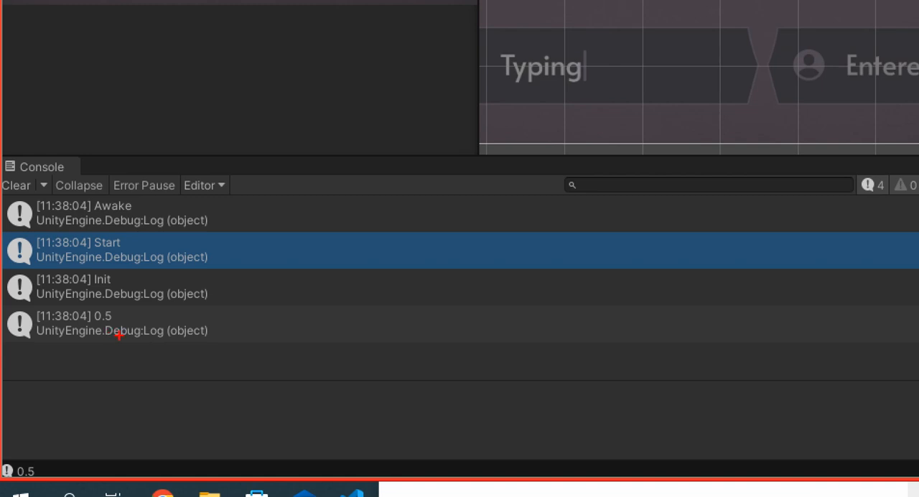
left_click_drag(59, 428, 48, 408)
left_click_drag(99, 296, 119, 336)
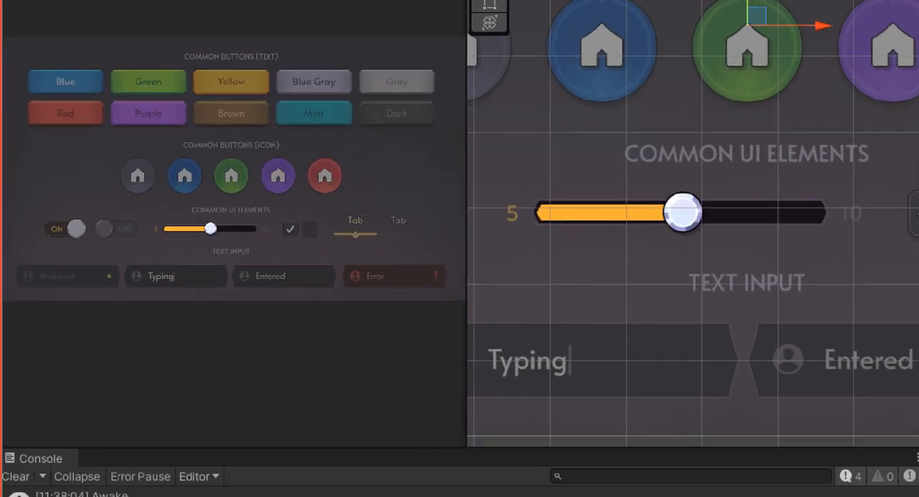
mouse_move(138, 237)
left_mouse_down()
mouse_move(125, 247)
mouse_move(109, 200)
mouse_move(136, 239)
left_mouse_up()
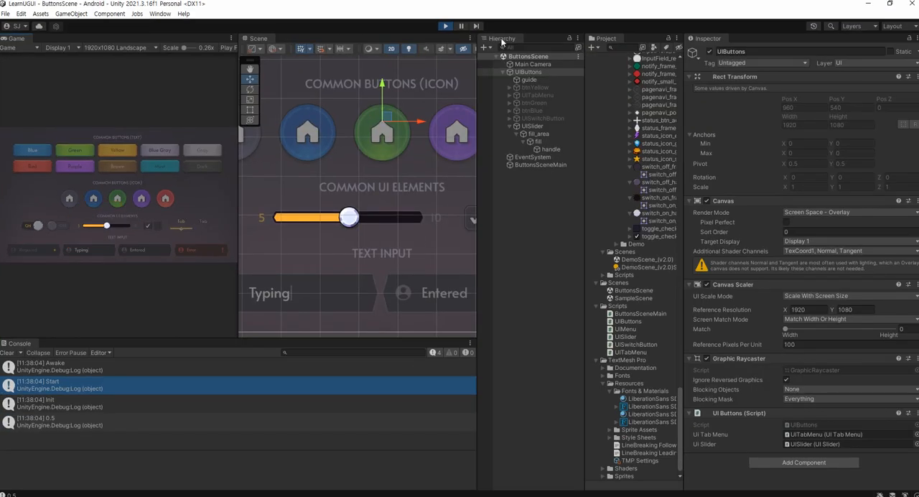
Stop Play mode and switch to UIButtons.cs in Visual Studio, placing the cursor after the slider's Init(0.5f) call
left_click(447, 26)
key("alt+Tab")
left_click(320, 382)
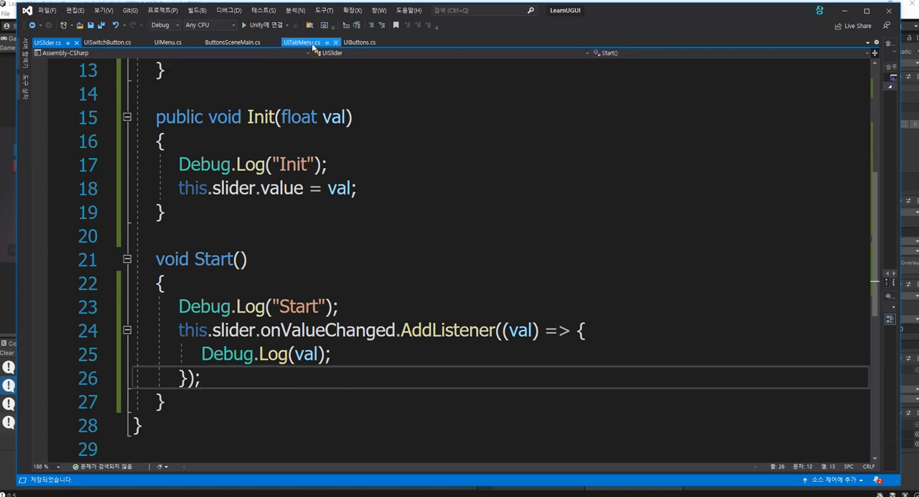
left_click(351, 43)
left_click(444, 283)
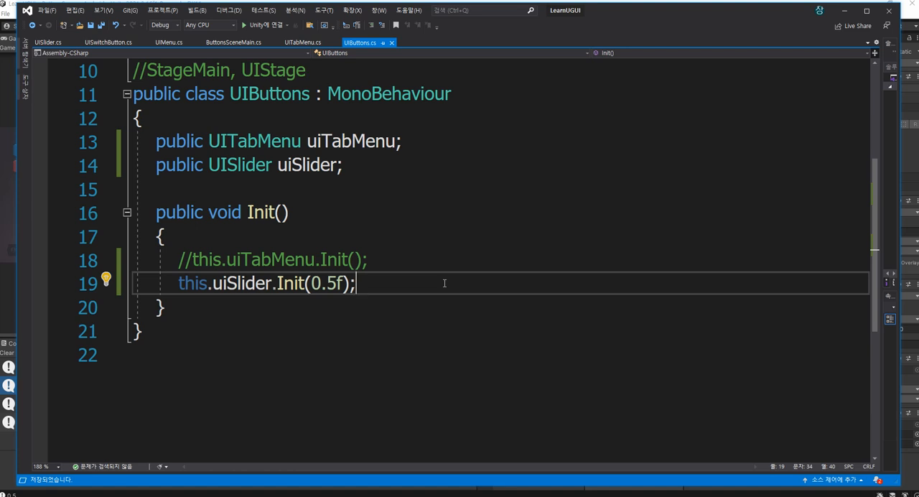
Below the slider's Init call, add this.uiSlider.slider.onValueChanged.AddListener((val) => { }); as a new line
key("Return")
type("this.uiSlider.")
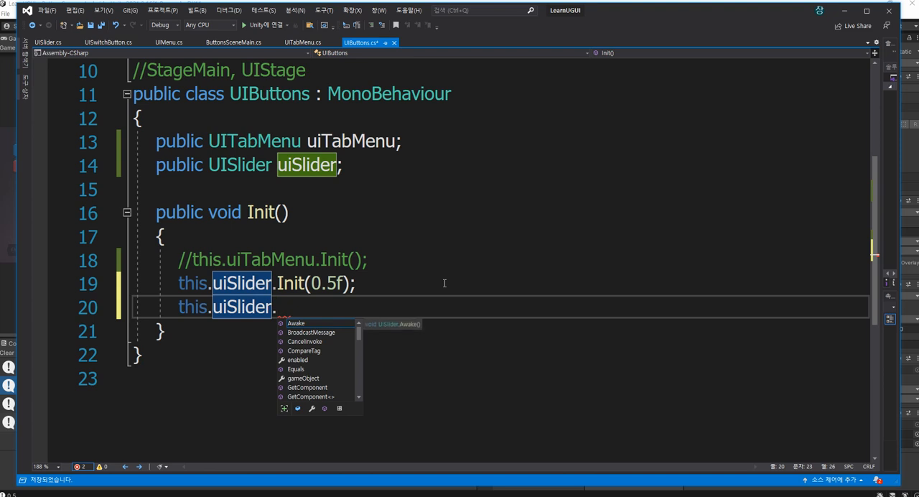
type("val")
key("BackSpace")
key("BackSpace")
key("BackSpace")
type("sl")
key("Tab")
type(".val")
key("Down")
key("Down")
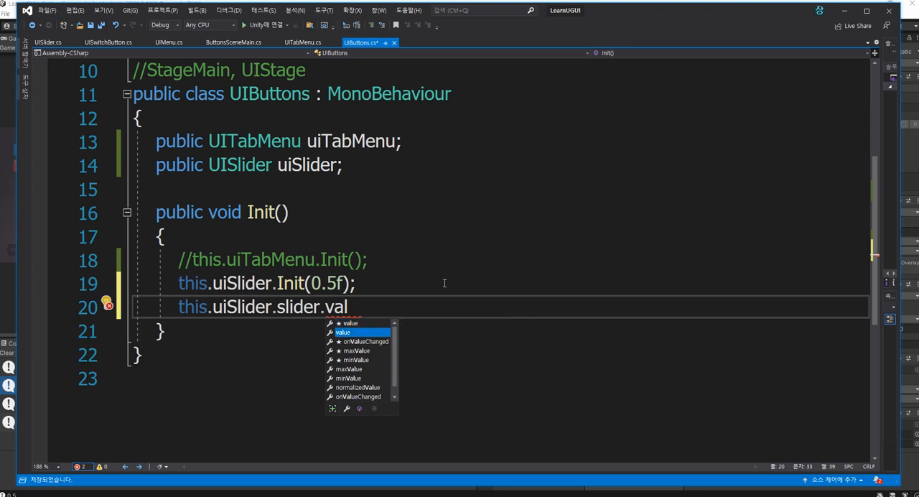
key("Tab")
type(".add((")
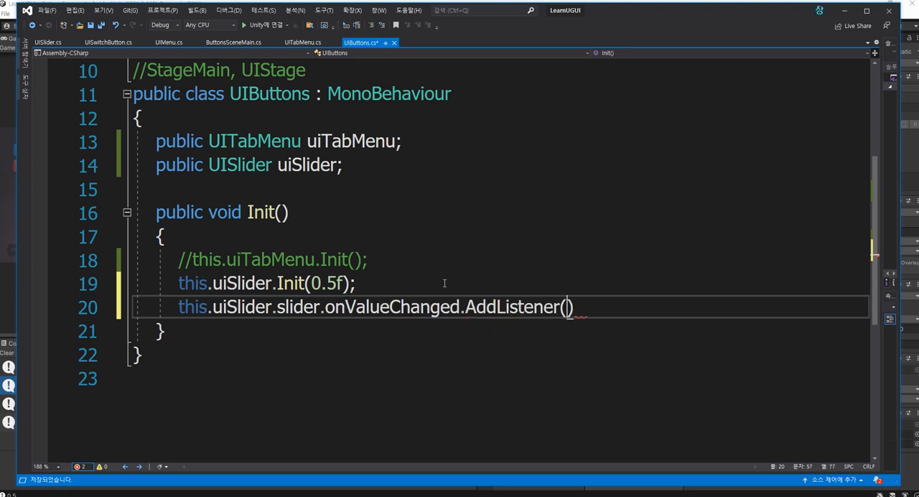
type("val) => { });")
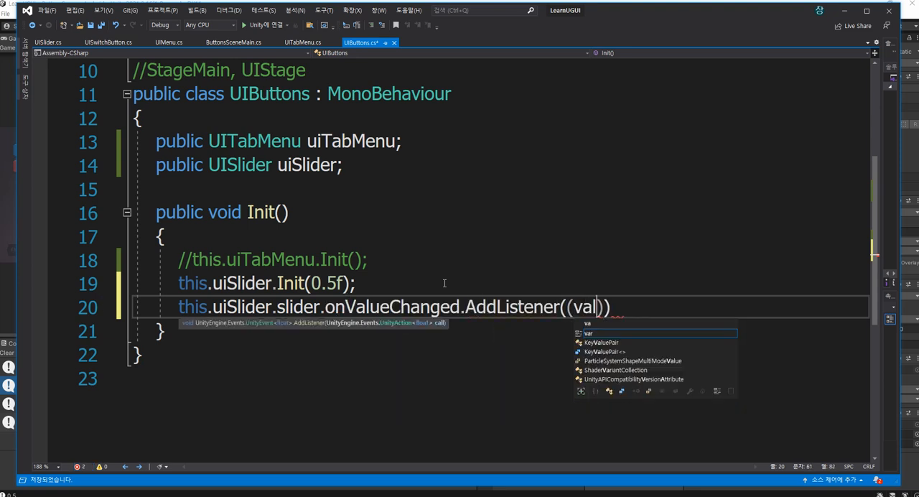
Insert Debug.LogFormat("", val); on its own line inside the listener's lambda body and save
key("Left")
key("Left")
key("Left")
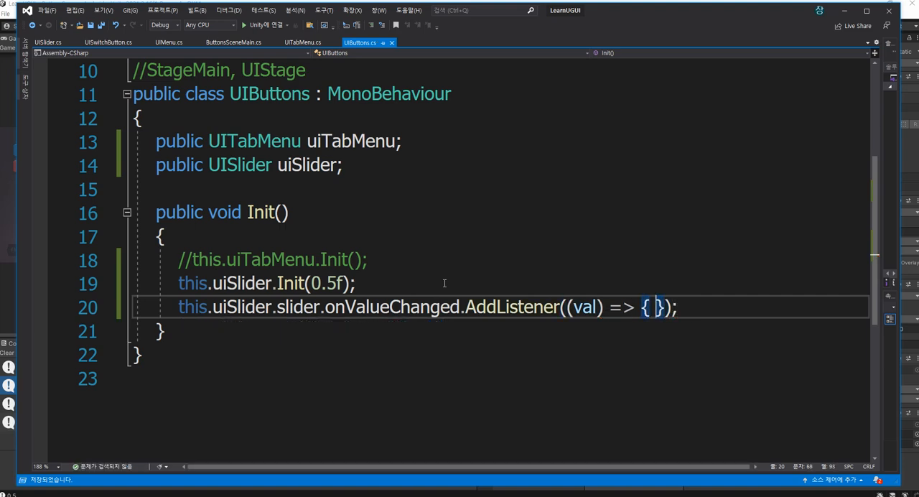
key("Return")
type("debug.logf")
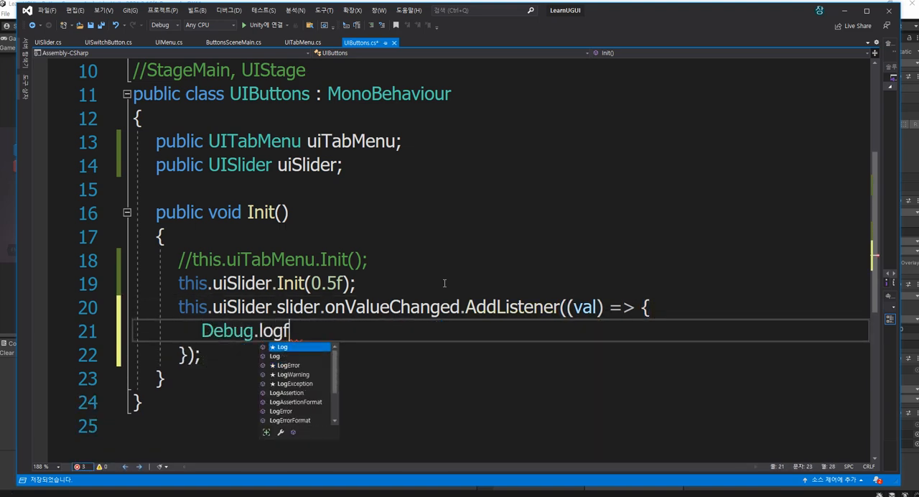
key("Tab")
type("(\"\", val);")
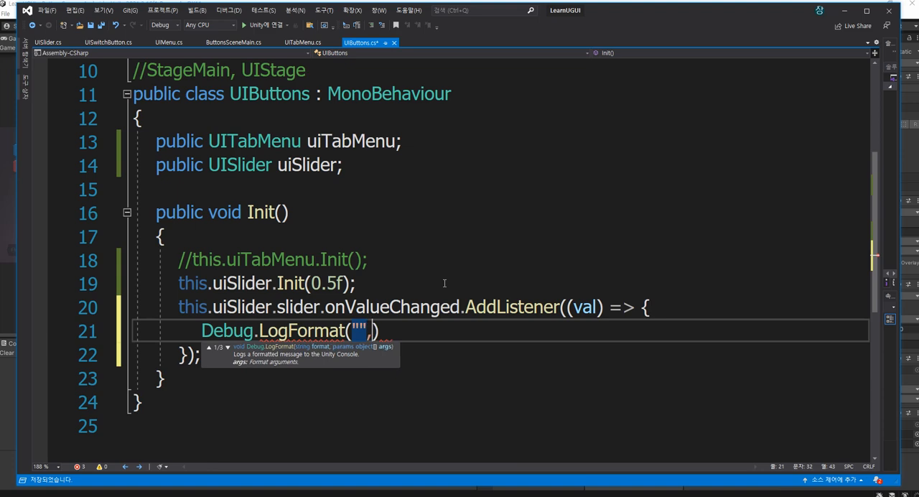
key("ctrl+s")
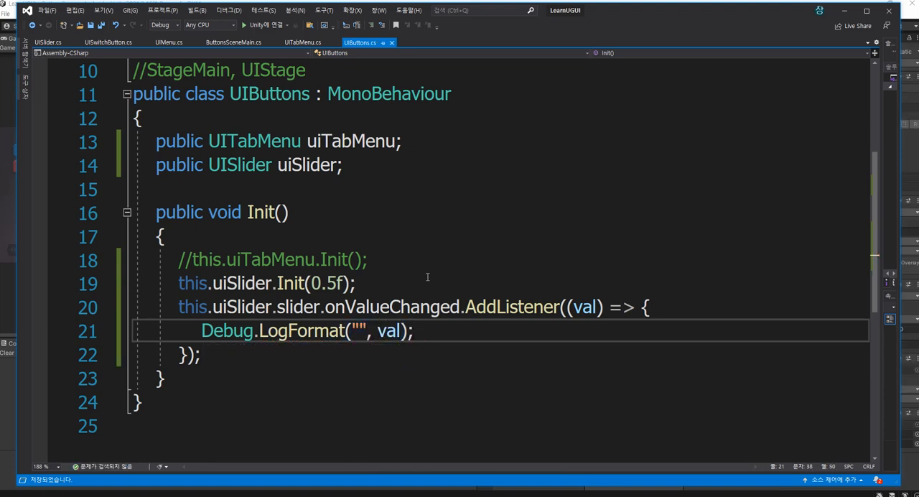
Fill the LogFormat format string with UIButtons: {0}, reusing the class name, and save
double_click(272, 94)
key("ctrl+c")
left_click(359, 330)
key("ctrl+v")
type(": {}")
key("Left")
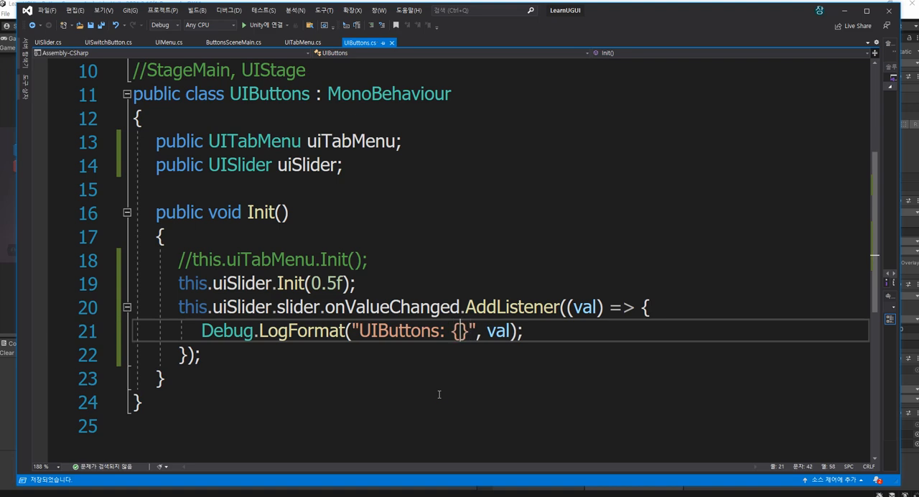
type("0")
key("ctrl+s")
key("End")
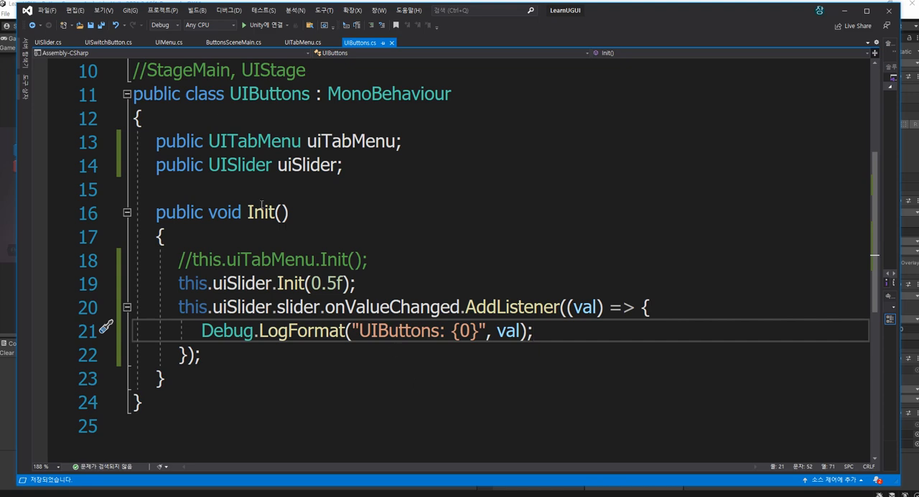
Switch to Unity, start Play mode with a cleared Console, and move the slider handle slightly right in the Game view
left_click(47, 42)
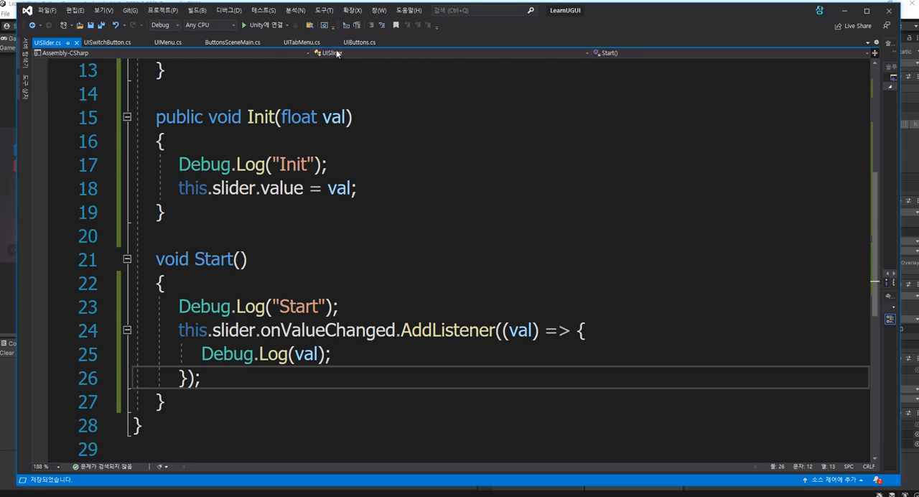
left_click(359, 42)
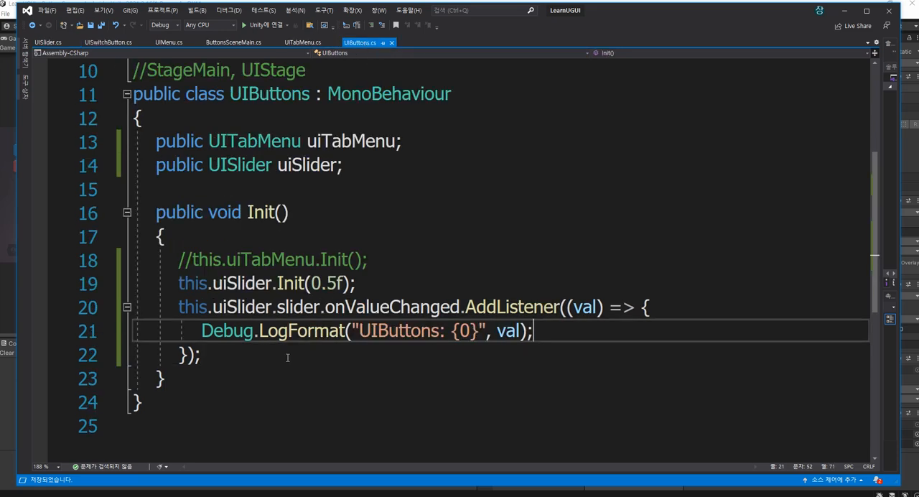
left_click(7, 401)
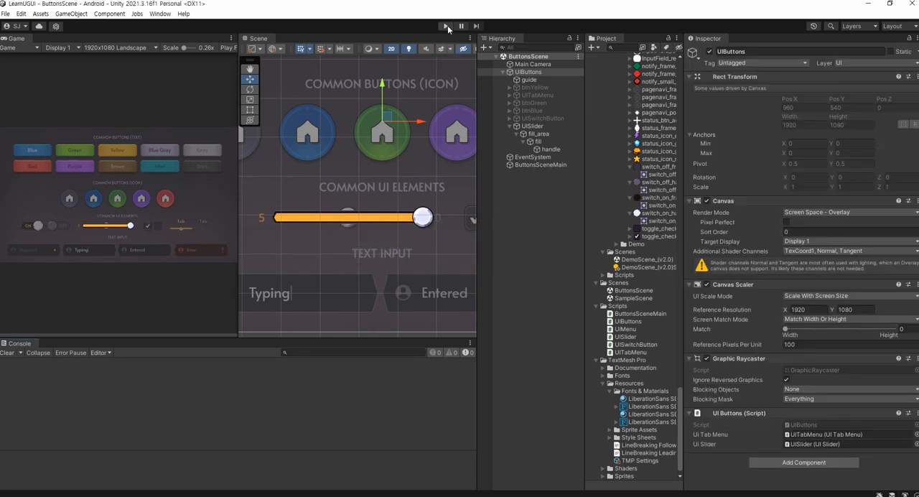
left_click(445, 26)
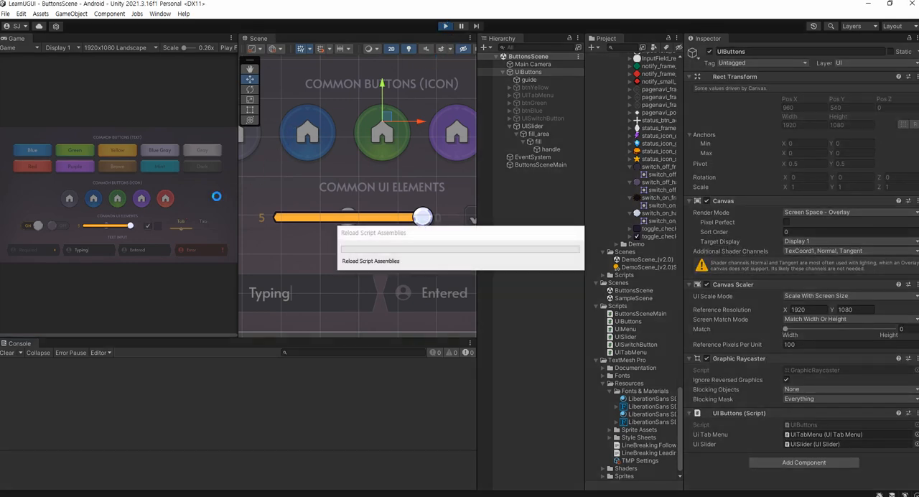
left_click(10, 353)
left_click_drag(109, 229, 113, 228)
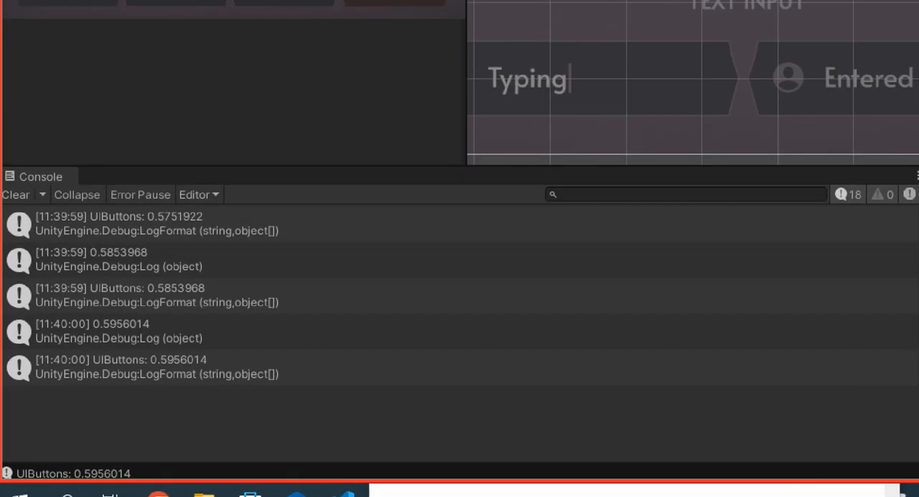
mouse_move(159, 335)
left_mouse_down()
mouse_move(108, 352)
mouse_move(102, 310)
mouse_move(157, 324)
left_mouse_up()
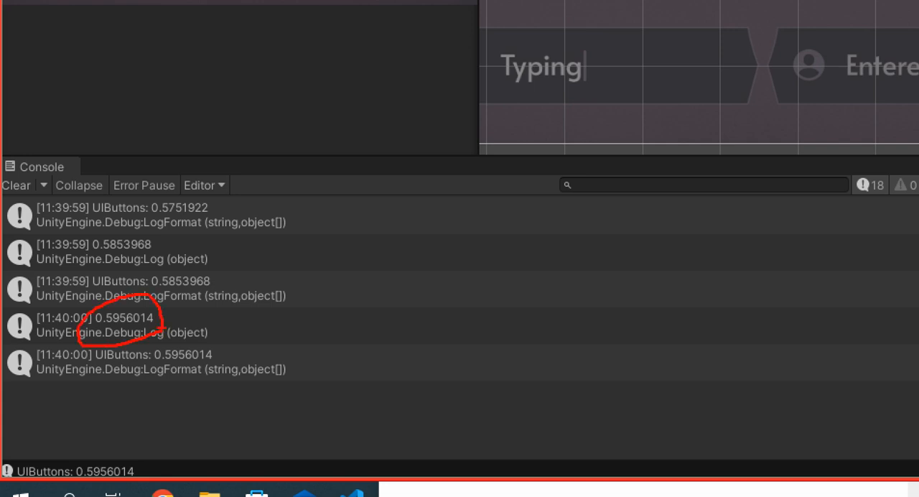
mouse_move(216, 391)
left_mouse_down()
mouse_move(163, 380)
mouse_move(215, 364)
mouse_move(225, 384)
left_mouse_up()
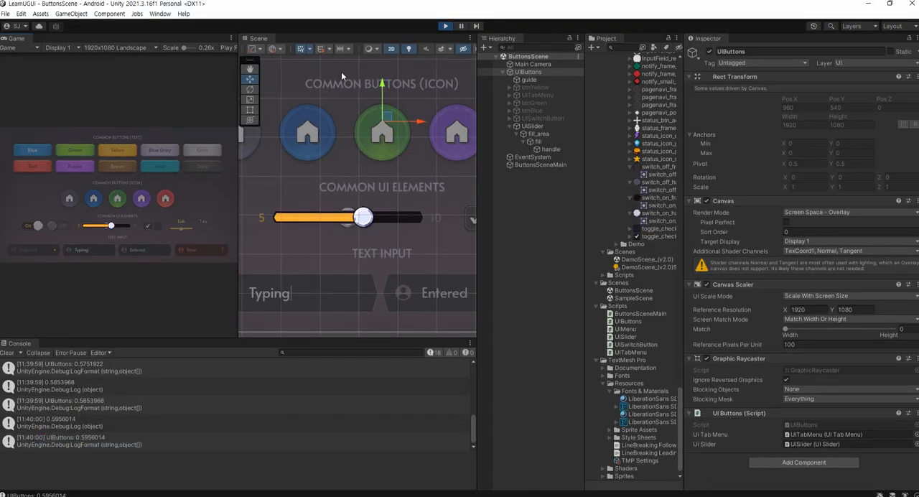
Return to UIButtons.cs in Visual Studio and cut the whole (val) lambda out of the AddListener parentheses
key("alt+Tab")
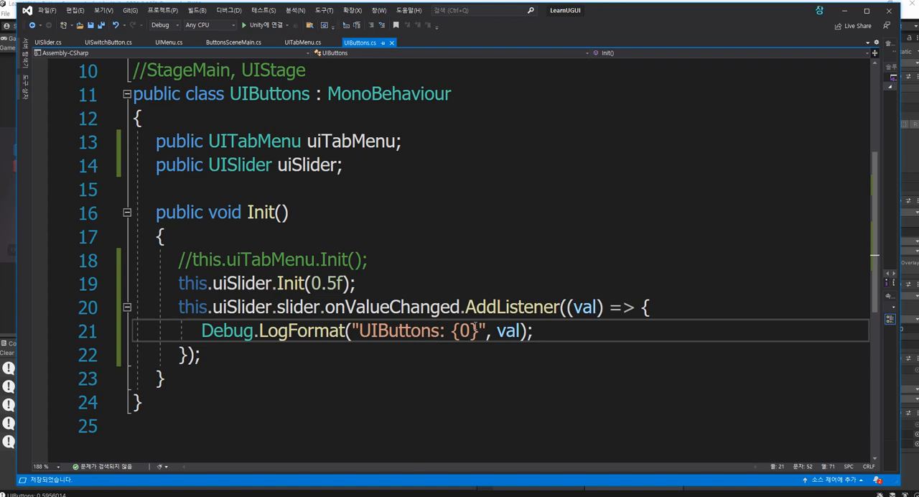
key("Up")
key("ctrl+w")
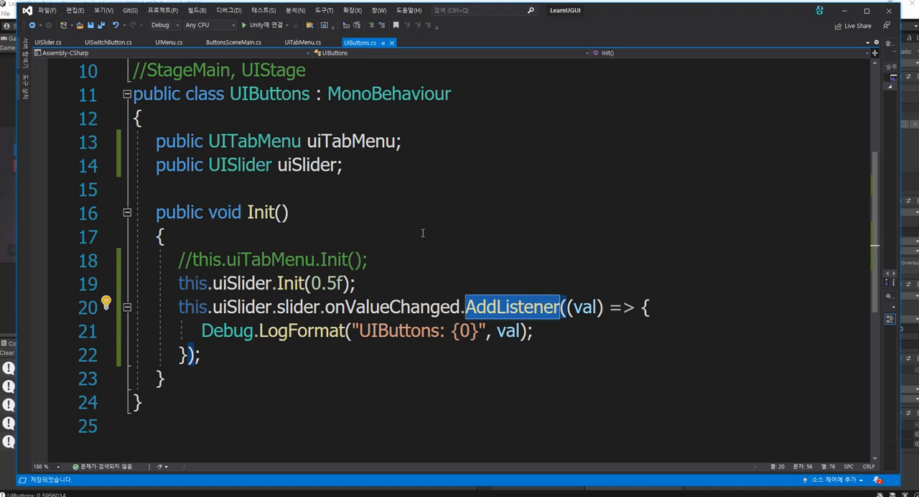
scroll(423, 232, "down", 1)
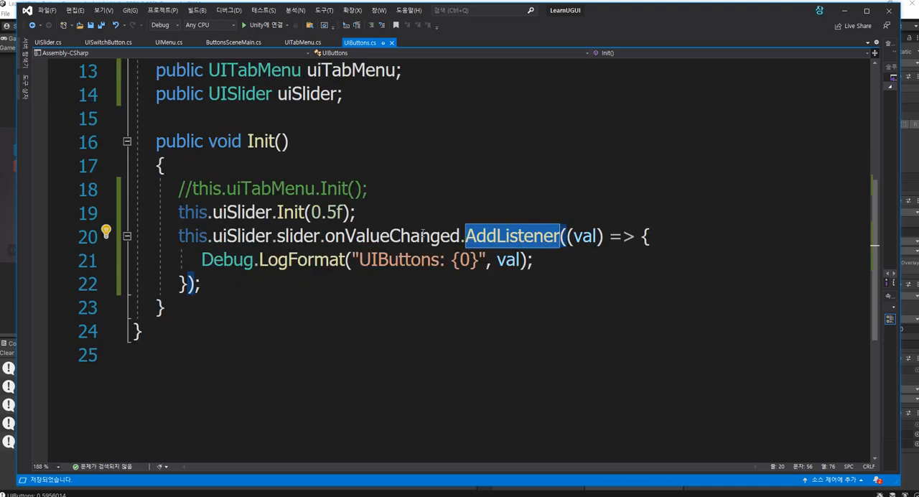
left_click(400, 283)
left_click_drag(568, 235, 188, 284)
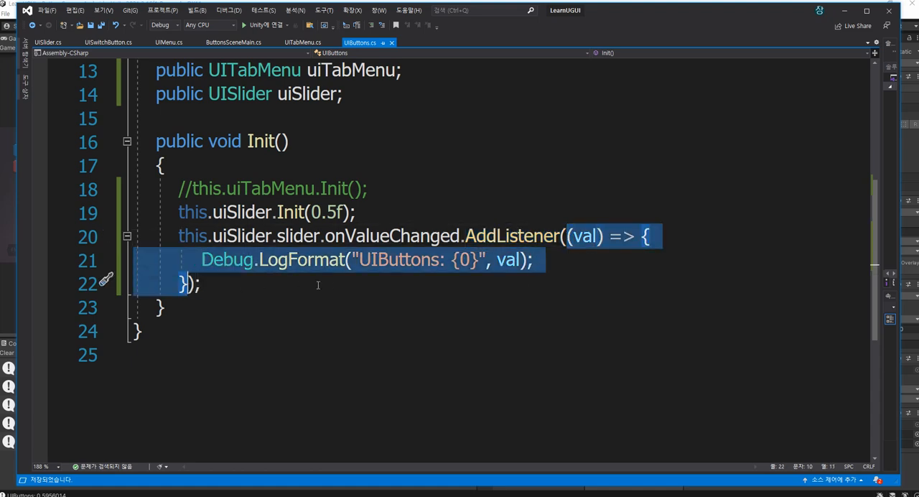
key("ctrl+x")
key("Down")
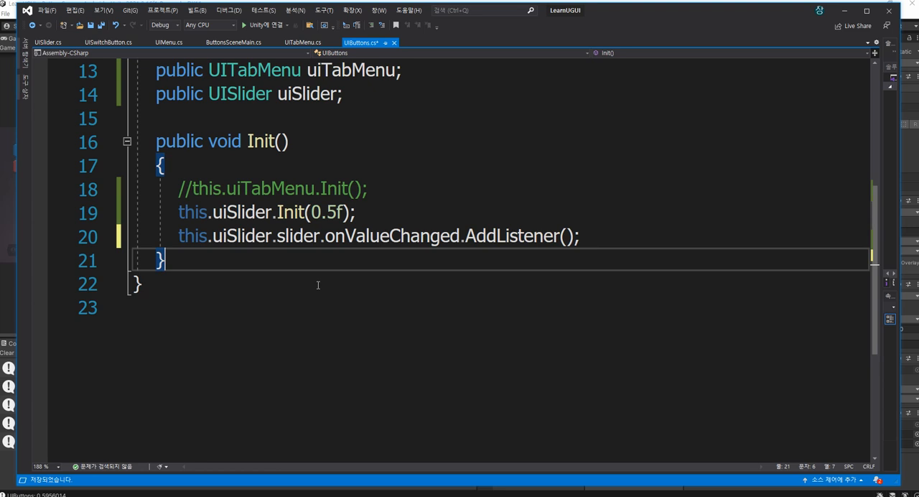
Add a private void Del(float val) method with empty braces below Init, separated by an empty line
key("Return")
key("Return")
type("private v")
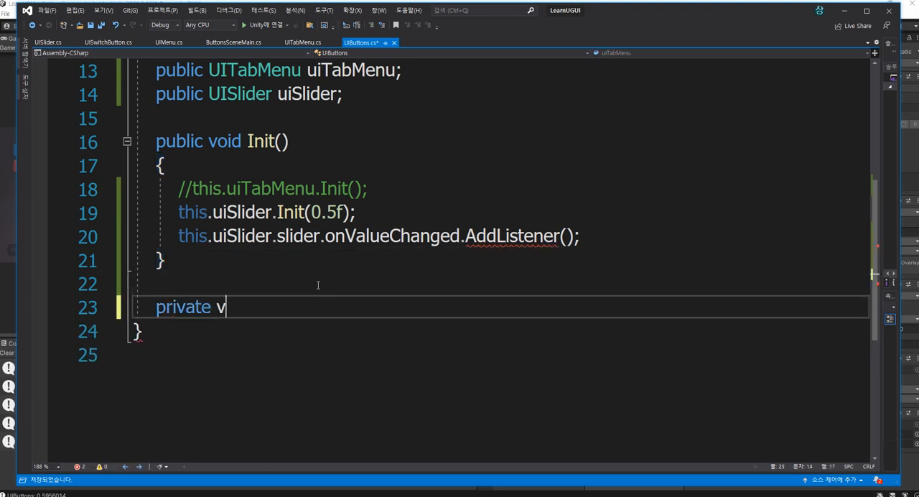
type("oid Del(fal")
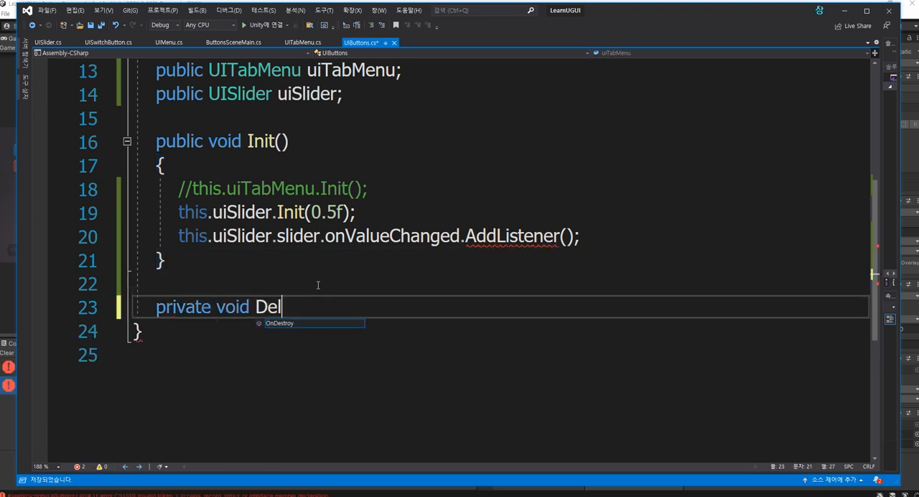
key("BackSpace")
key("BackSpace")
key("BackSpace")
type("floa")
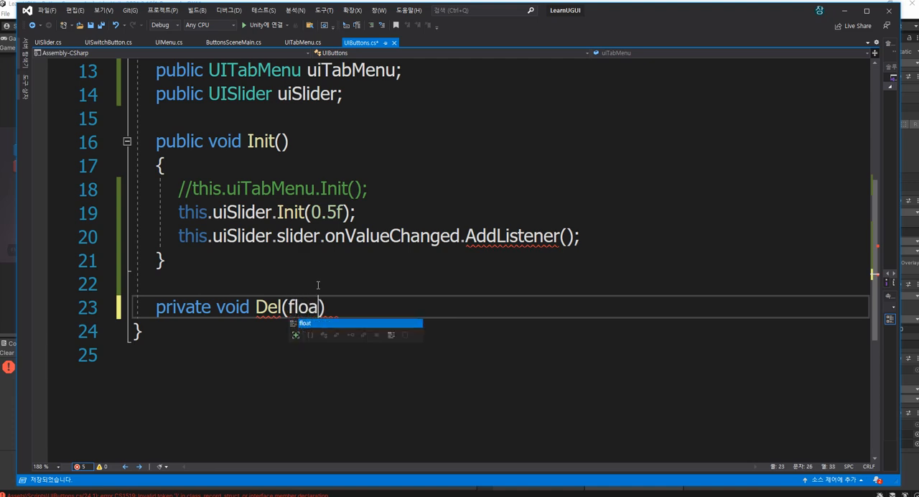
type("t val)")
key("Return")
type("{}")
Paste the cut lambda into the body of the Del method
key("Right")
key("Left")
key("Left")
key("Left")
key("Right")
key("Return")
key("ctrl+v")
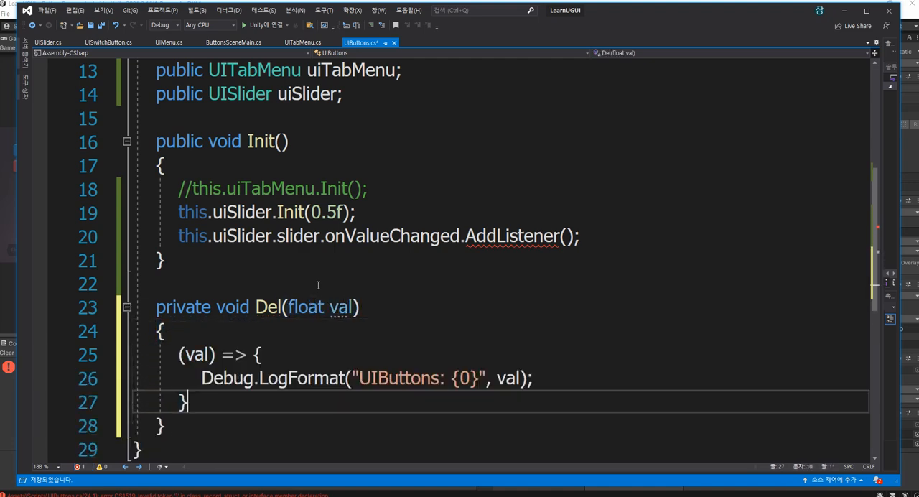
Strip the lambda wrapper in Del, keeping only Debug.LogFormat("UIButtons: {0}", val); as the method body
left_click(286, 357)
key("Down")
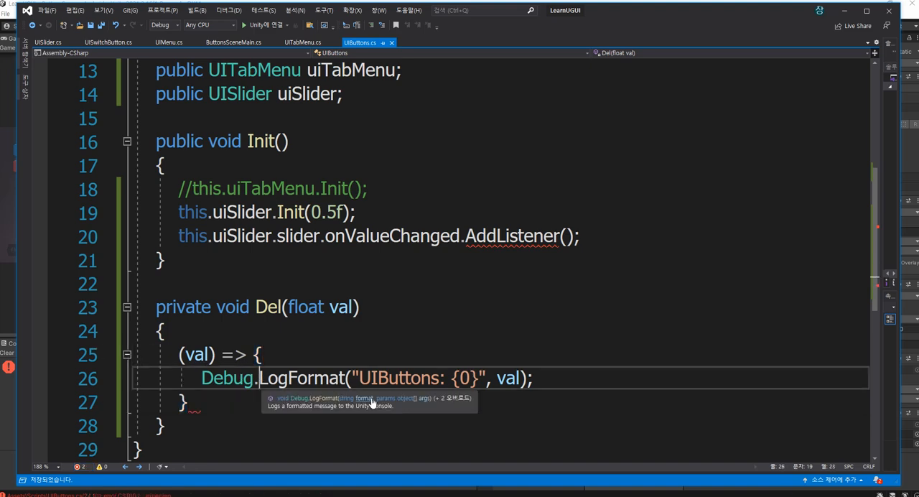
key("End")
key("shift+Home")
key("ctrl+x")
key("shift+Up")
key("shift+Up")
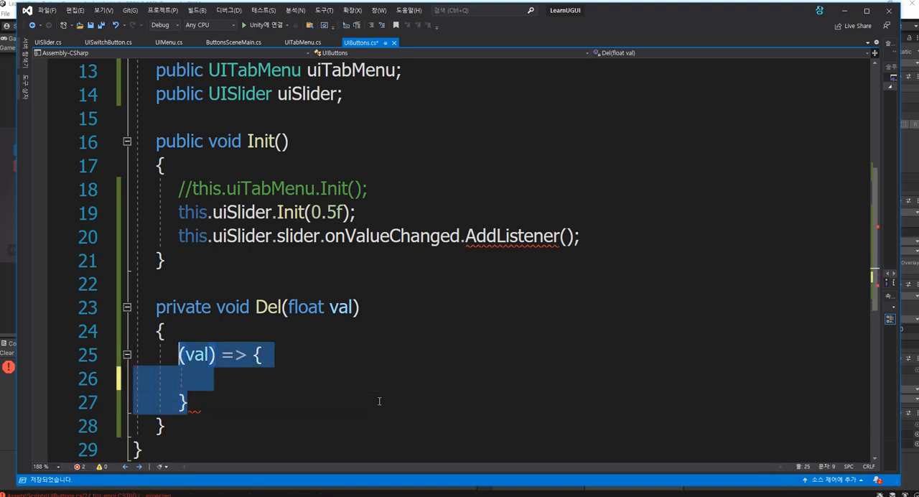
key("ctrl+v")
Rename the Del method to onValueChanged, copying the name from the slider event
key("Up")
key("Up")
key("Left")
key("Left")
key("Left")
key("Left")
key("Left")
key("Left")
key("Left")
key("Left")
key("Left")
key("Left")
key("Left")
key("Left")
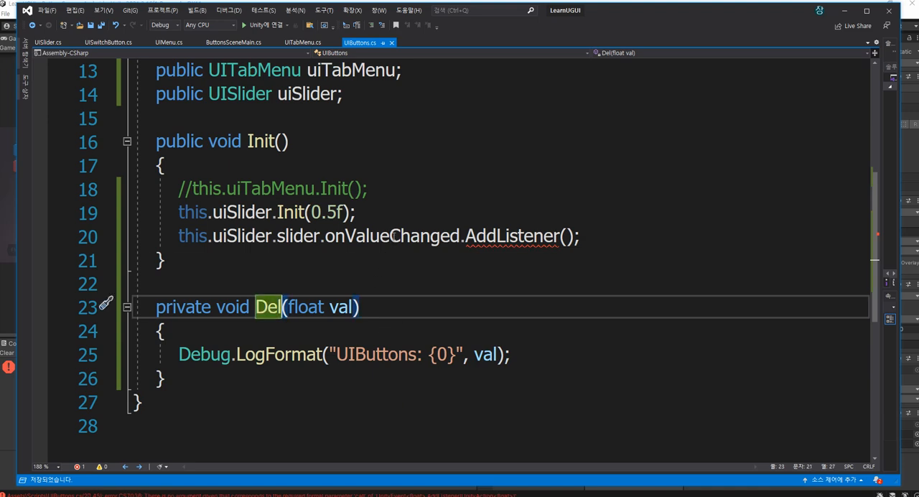
double_click(393, 237)
key("ctrl+c")
double_click(269, 306)
key("ctrl+v")
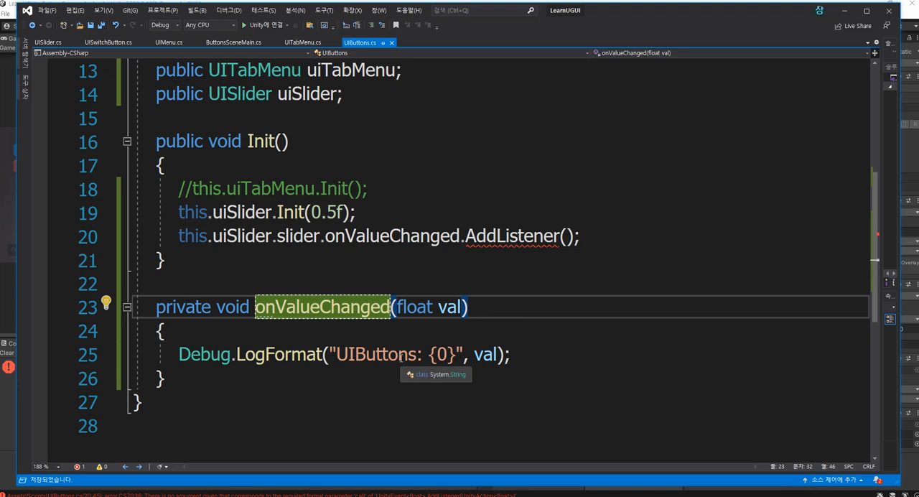
type("Slider")
key("BackSpace")
key("BackSpace")
key("BackSpace")
key("BackSpace")
key("BackSpace")
key("BackSpace")
key("BackSpace")
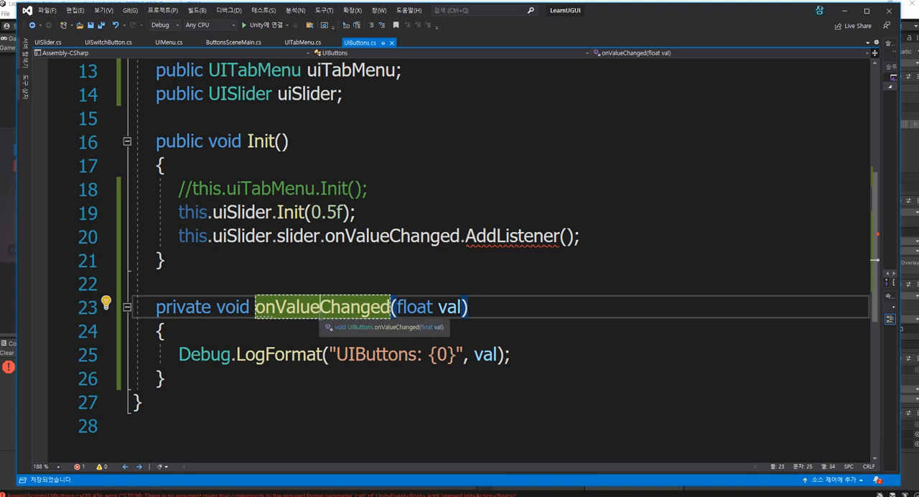
Pass the onValueChanged method as the argument of the slider's AddListener call
left_click(563, 235)
key("ctrl+v")
key("ctrl+z")
key("Right")
key("ctrl+v")
left_click(746, 239)
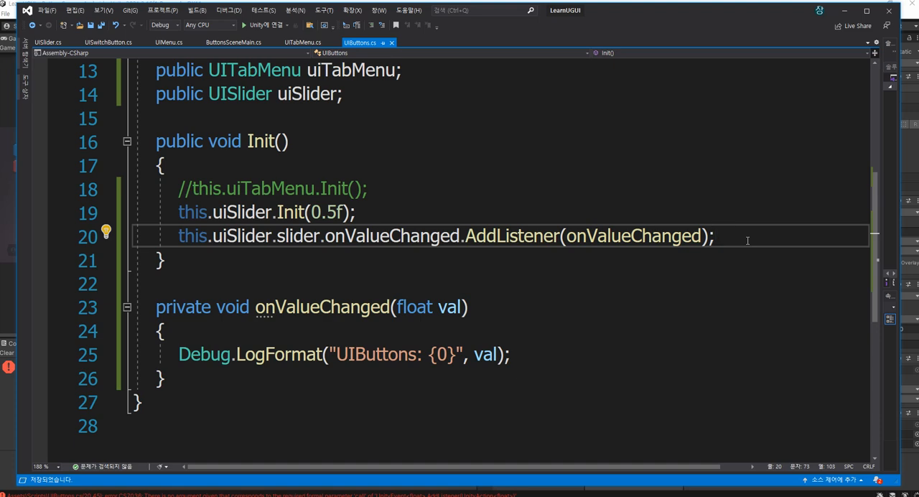
Duplicate the slider's AddListener line in Init and strip the copy back to this.uiSlider.slider.onValueChanged
key("shift+Home")
key("ctrl+c")
key("End")
key("Return")
key("ctrl+v")
key("BackSpace")
key("BackSpace")
key("BackSpace")
key("BackSpace")
key("BackSpace")
key("BackSpace")
key("BackSpace")
key("BackSpace")
key("BackSpace")
key("BackSpace")
key("BackSpace")
key("BackSpace")
key("BackSpace")
key("BackSpace")
key("BackSpace")
key("BackSpace")
key("BackSpace")
key("BackSpace")
key("BackSpace")
key("BackSpace")
key("BackSpace")
key("BackSpace")
key("BackSpace")
key("BackSpace")
key("BackSpace")
key("BackSpace")
key("BackSpace")
key("BackSpace")
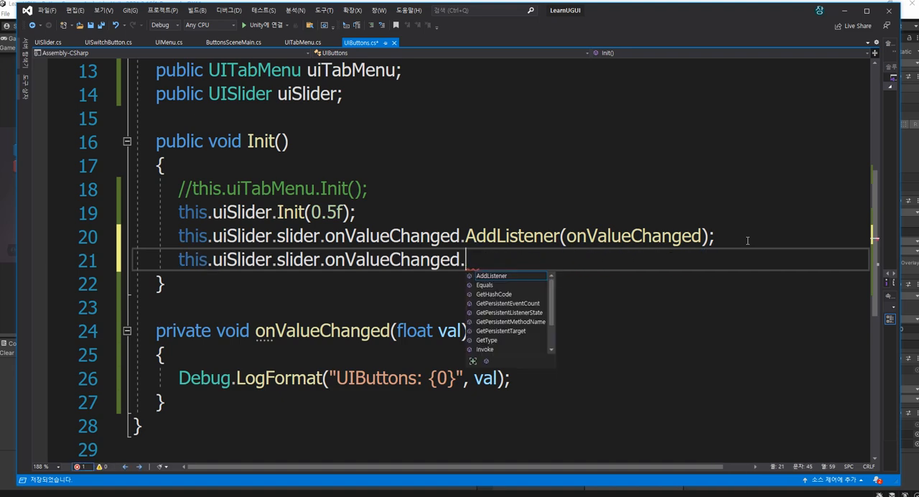
Complete the duplicated line as a RemoveListener call with this.onValueChanged as its argument
type("remove")
key("Down")
type("(thi")
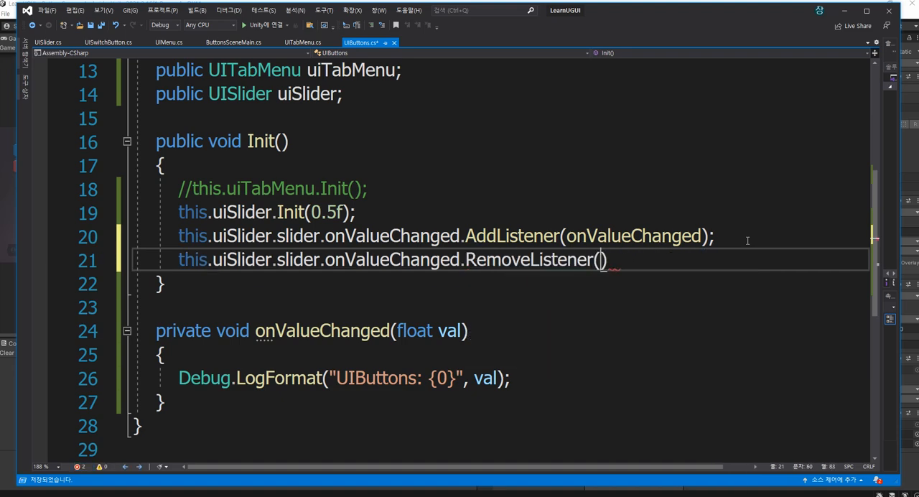
type("s.o")
key("Tab")
type(");")
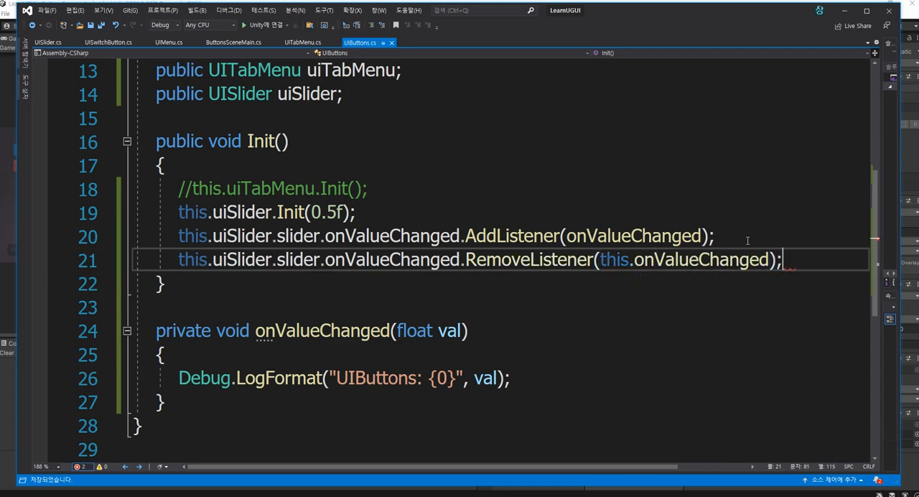
Prefix the onValueChanged argument of the AddListener call with this
double_click(614, 260)
key("ctrl+c")
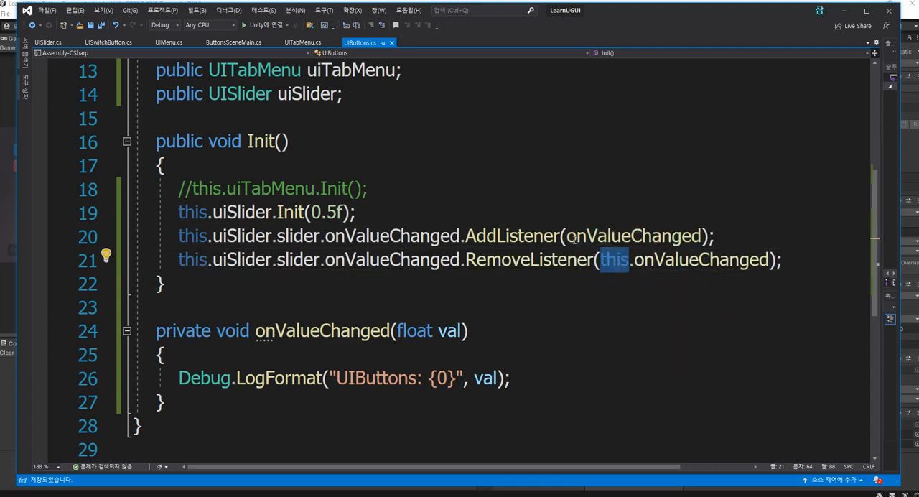
left_click(567, 236)
key("ctrl+v")
type(".")
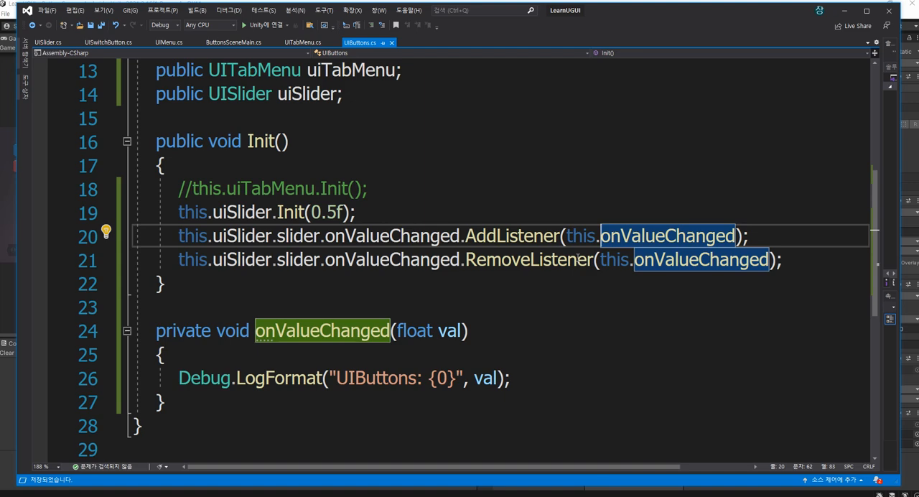
Add the line this.uiSlider.slider.onValueChanged.RemoveAllListeners(); below the RemoveListener call
key("Down")
key("Down")
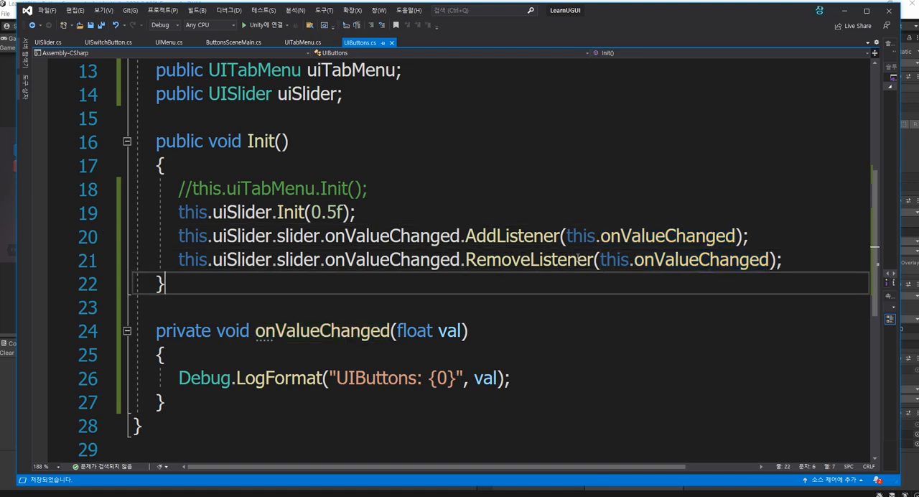
key("Up")
key("End")
key("Return")
key("Up")
key("shift+End")
key("ctrl+c")
key("Down")
key("ctrl+v")
key("BackSpace")
key("BackSpace")
key("BackSpace")
key("BackSpace")
key("BackSpace")
key("BackSpace")
key("BackSpace")
key("BackSpace")
key("BackSpace")
key("BackSpace")
key("BackSpace")
key("BackSpace")
key("BackSpace")
key("BackSpace")
key("BackSpace")
key("BackSpace")
key("BackSpace")
key("BackSpace")
key("BackSpace")
key("BackSpace")
key("BackSpace")
key("BackSpace")
key("BackSpace")
key("BackSpace")
key("BackSpace")
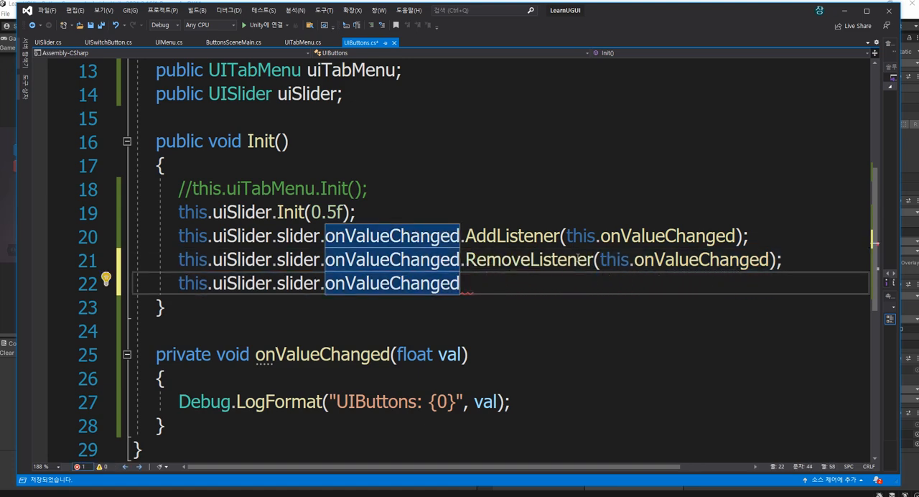
type(".RemoveAllListeners();")
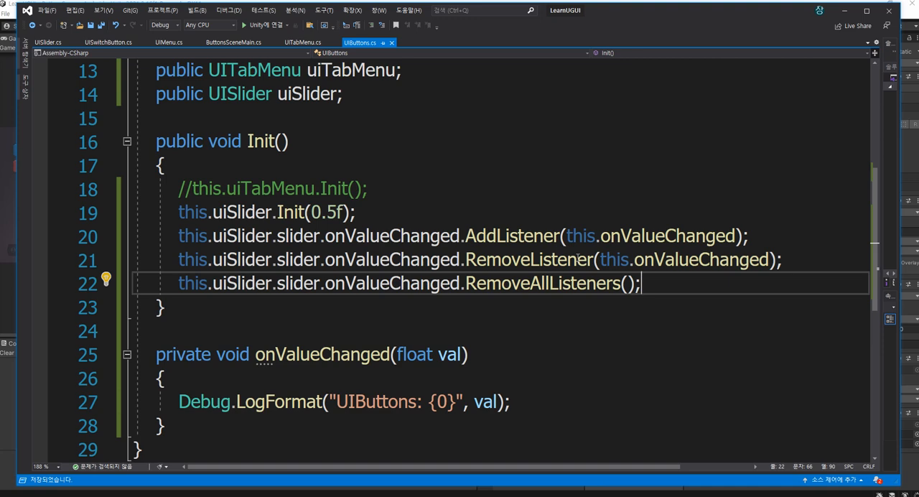
Delete the RemoveListener and RemoveAllListeners lines from Init
key("shift+Home")
key("BackSpace")
key("shift+Up")
key("shift+Up")
key("shift+End")
key("BackSpace")
Delete the whole onValueChanged method from UIButtons and save the script
key("Down")
key("Down")
key("Down")
key("shift+Down")
key("shift+Down")
key("shift+Down")
key("shift+End")
key("BackSpace")
key("BackSpace")
key("BackSpace")
key("ctrl+s")
Replace the AddListener argument with an empty lambda (val)=> { } and save
key("Up")
key("End")
key("Left")
key("Left")
key("Left")
key("Left")
key("Left")
key("Left")
key("Left")
key("Left")
key("Left")
key("Left")
key("Left")
key("Left")
key("Left")
key("Left")
key("Left")
key("Left")
key("Left")
key("Left")
key("Left")
key("Left")
key("Right")
key("shift+End")
key("shift+Left")
key("shift+Left")
type("(val)")
type("=> { }")
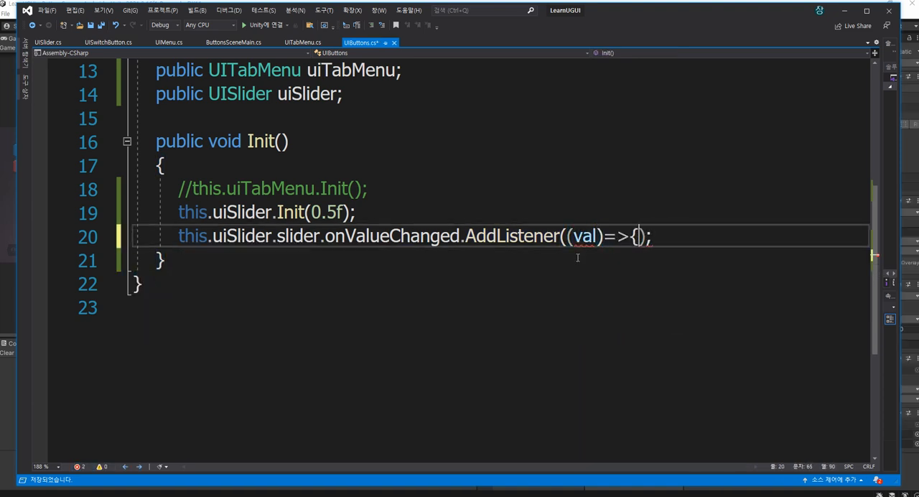
key("BackSpace")
key("ctrl+s")
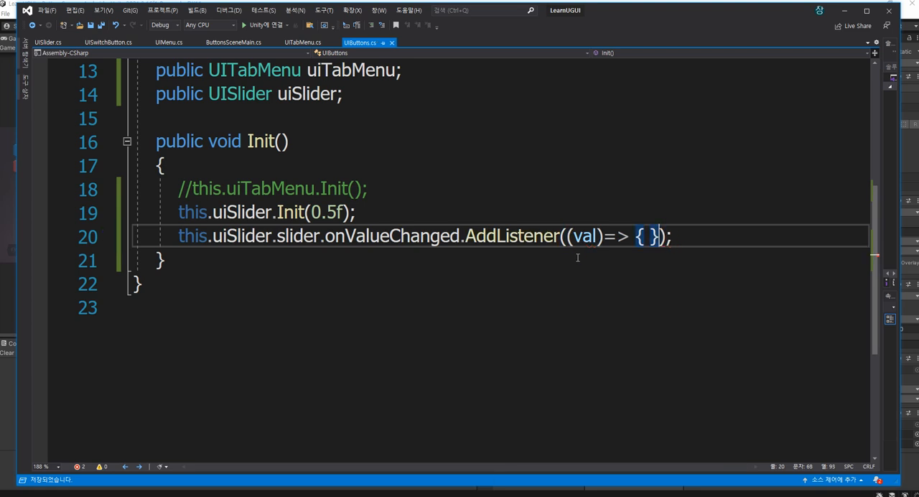
Expand the AddListener lambda's braces over several lines with an empty body line and save
key("Left")
key("Return")
key("Up")
key("End")
key("Return")
key("ctrl+s")
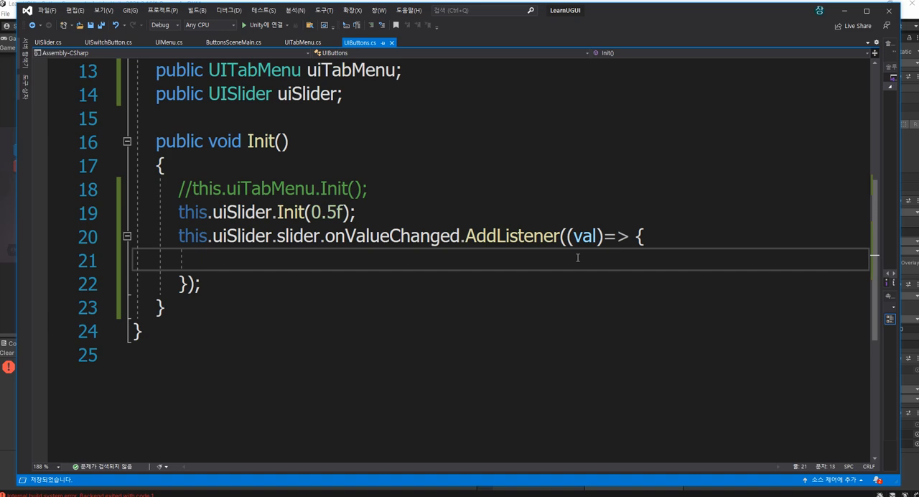
Check the Unity console and review the slider listener in the Start method of UISlider.cs
left_click(10, 390)
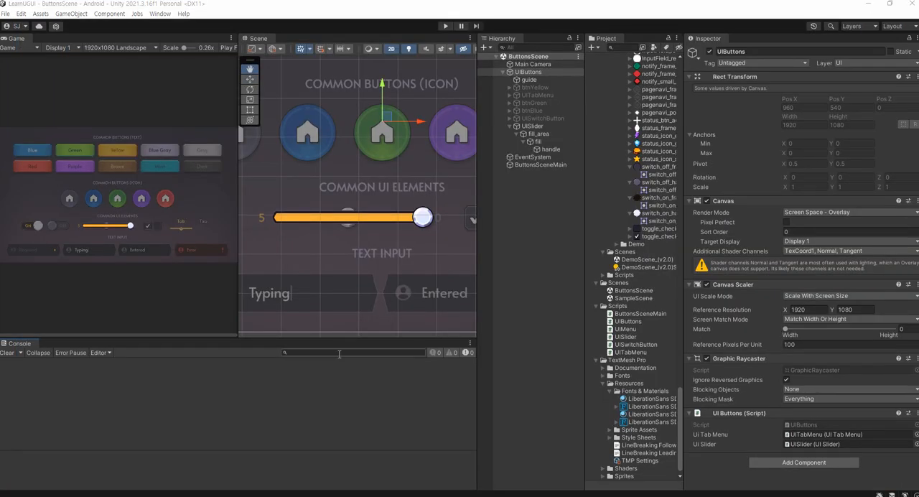
key("alt+Tab")
left_click(46, 41)
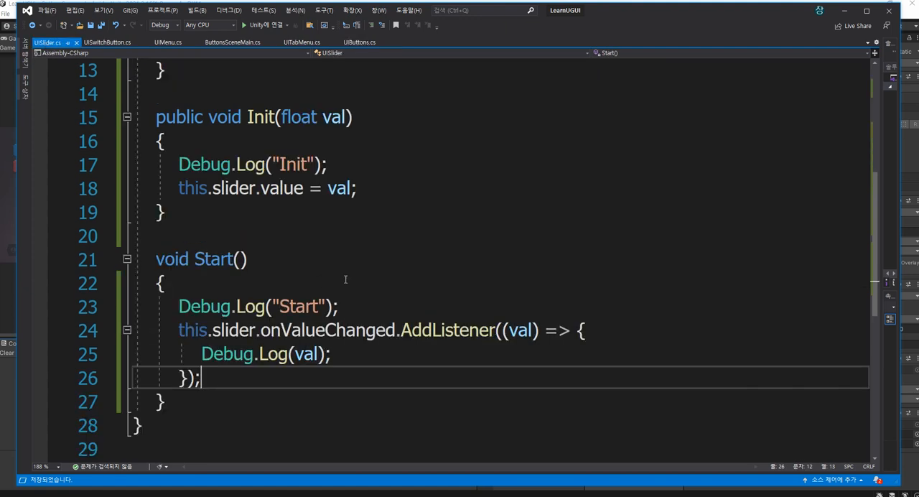
scroll(371, 332, "down", 1)
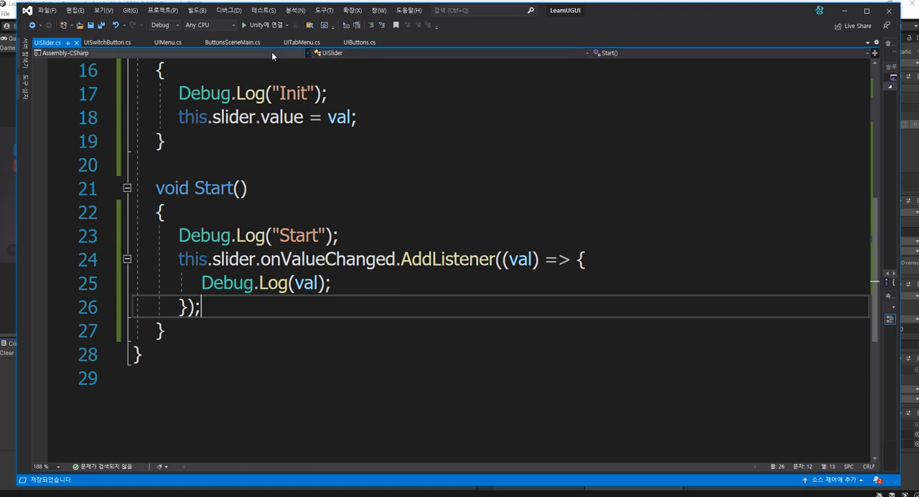
left_click(359, 42)
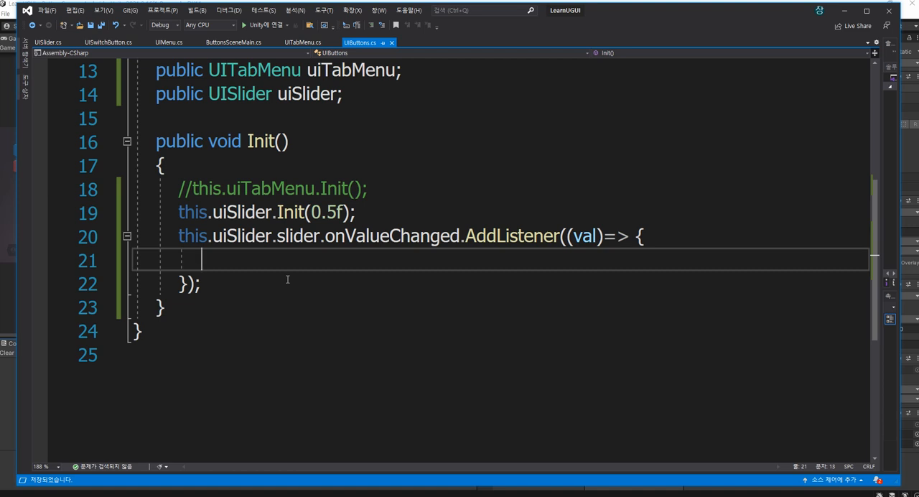
Remove the AddListener lambda and the slider event call in UIButtons, leaving only this.uiSlider. on the line
key("Down")
key("End")
key("shift+Up")
key("shift+Up")
key("shift+End")
key("BackSpace")
key("BackSpace")
key("BackSpace")
key("BackSpace")
key("BackSpace")
key("BackSpace")
key("BackSpace")
key("BackSpace")
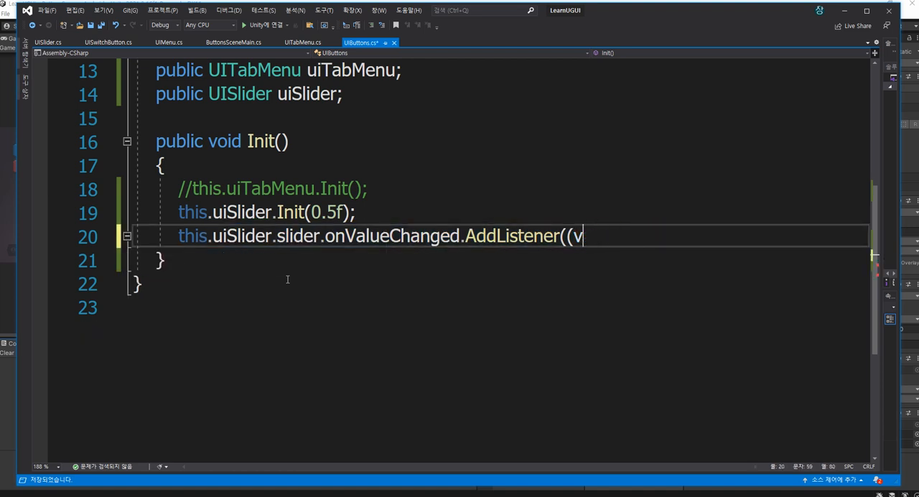
key("BackSpace")
key("BackSpace")
key("BackSpace")
key("BackSpace")
key("BackSpace")
key("BackSpace")
key("BackSpace")
key("BackSpace")
key("BackSpace")
key("BackSpace")
key("BackSpace")
key("BackSpace")
key("BackSpace")
key("BackSpace")
key("BackSpace")
key("BackSpace")
key("BackSpace")
key("BackSpace")
key("BackSpace")
key("BackSpace")
key("BackSpace")
key("BackSpace")
key("BackSpace")
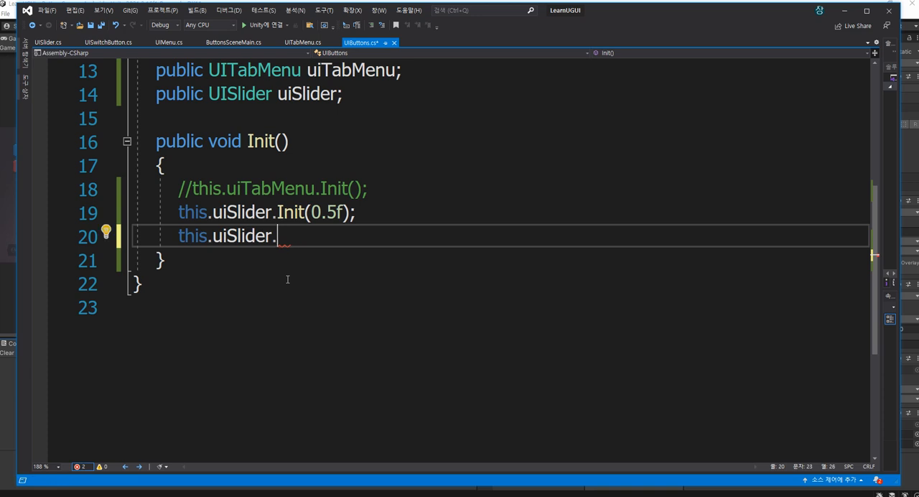
Cut Debug.Log(val); from the slider listener in UISlider's Start method and save
key("ctrl+Tab")
left_click(328, 284)
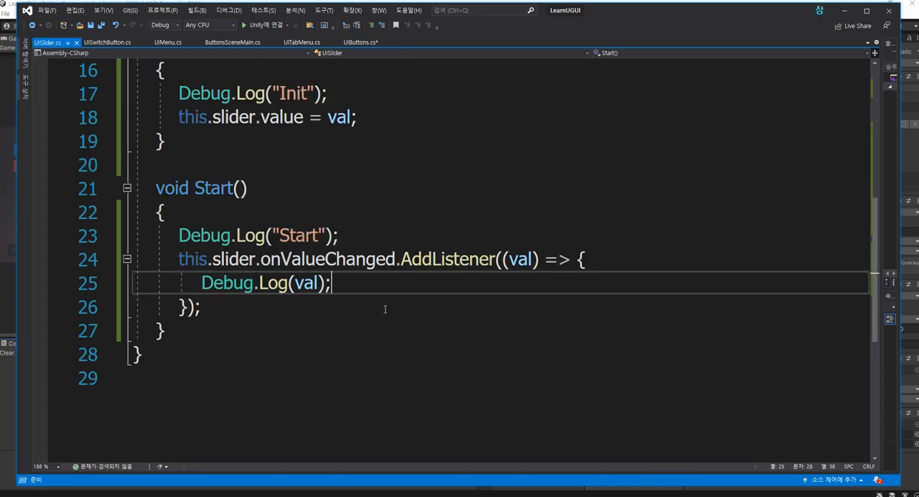
key("shift+Home")
key("ctrl+x")
key("ctrl+s")
Declare public System.Action<float> onSliderValueChanged; below the slider field in UISlider and save
scroll(400, 302, "up", 5)
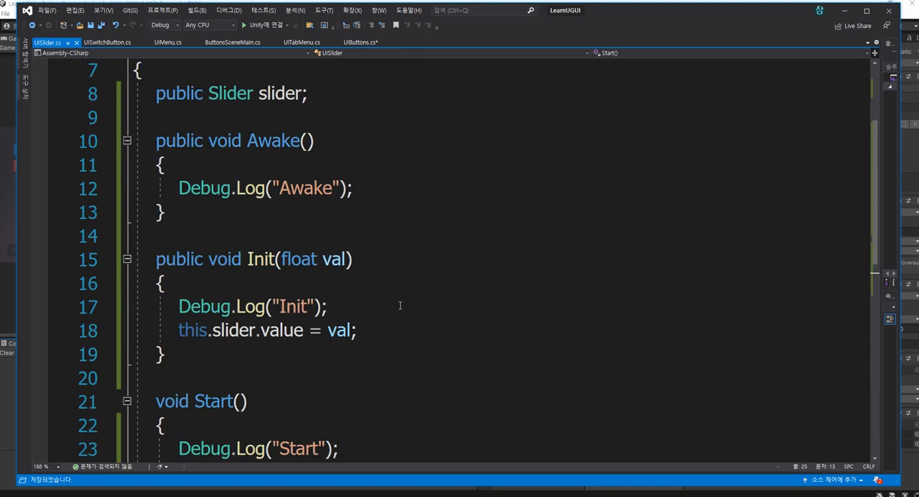
left_click(349, 244)
type("\\")
key("Return")
type("p")
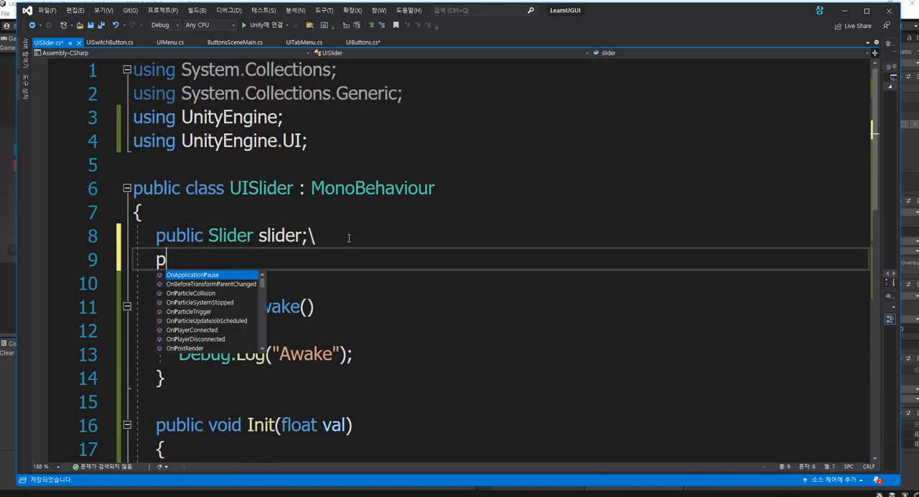
key("BackSpace")
key("BackSpace")
key("BackSpace")
key("Return")
type("public")
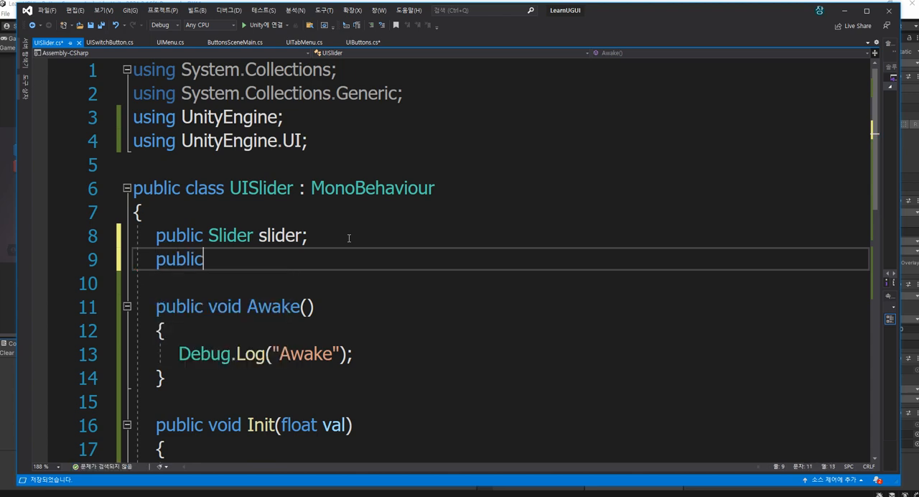
type(" sys.acti")
key("Tab")
type("<float> O")
key("BackSpace")
type("onD")
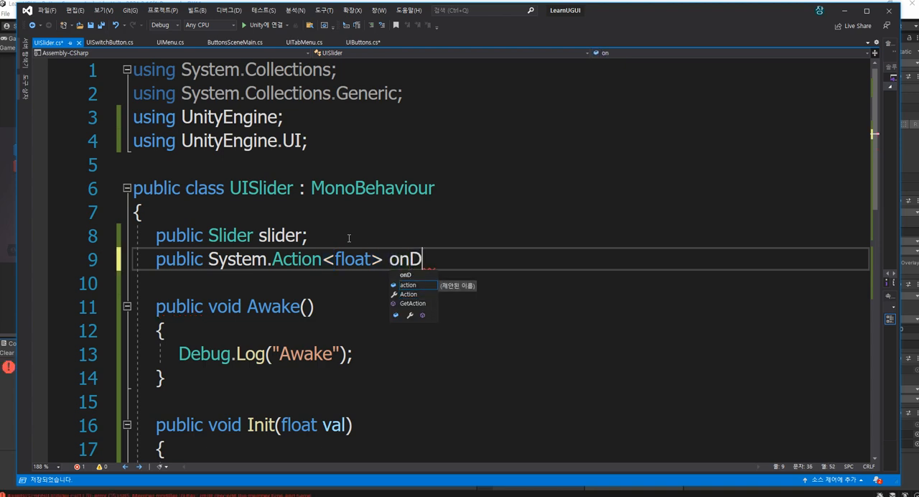
key("BackSpace")
type("SliderValu")
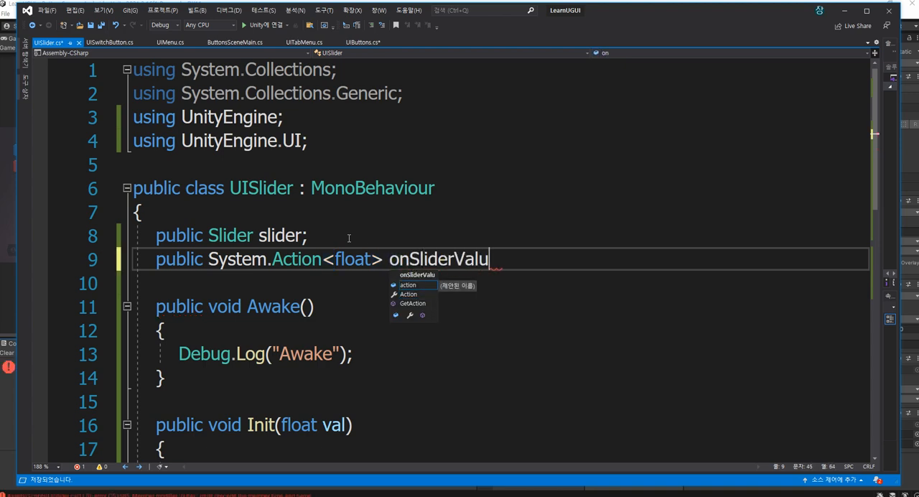
type("eChanged;")
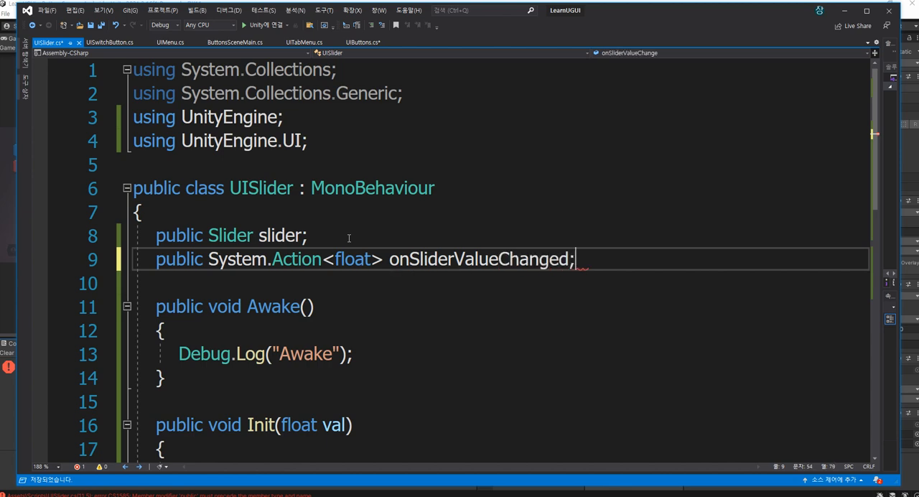
key("ctrl+s")
Call this.onSliderValueChanged(val); inside the slider's onValueChanged listener in Start
scroll(349, 238, "down", 1)
left_click(427, 188)
double_click(428, 188)
scroll(487, 270, "down", 4)
left_click(420, 300)
type("this.")
key("ctrl+v")
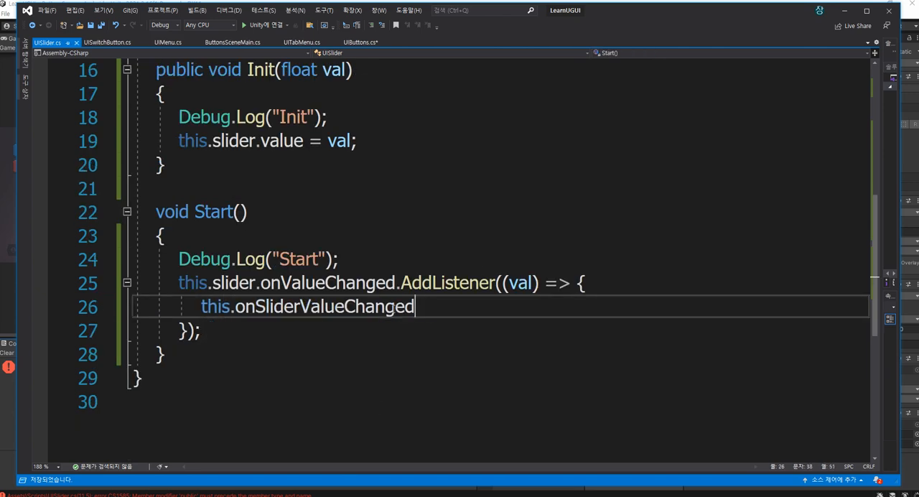
type("(val);")
Add the comment //some logic above the onSliderValueChanged call, surround it with blank lines, and save
key("ctrl+Return")
type("//some logi")
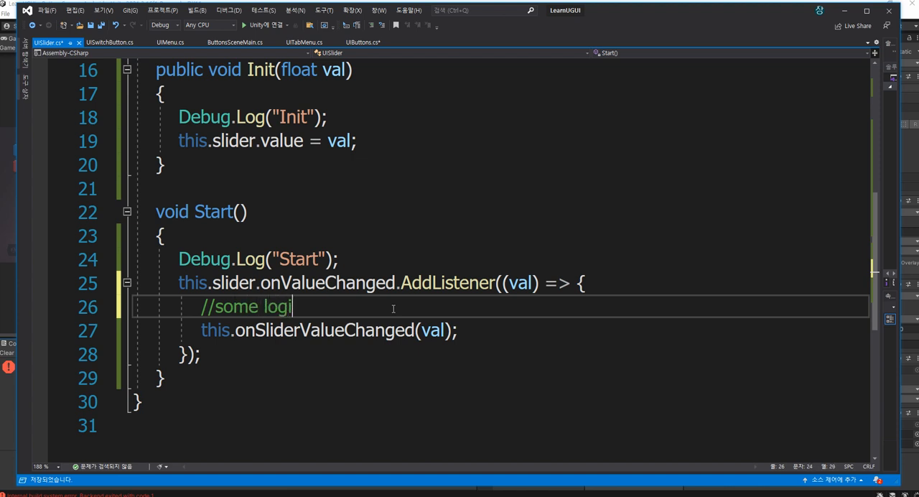
type("nc")
key("BackSpace")
key("BackSpace")
key("BackSpace")
type("c")
key("ctrl+Return")
key("Down")
key("ctrl+shift+Return")
key("ctrl+s")
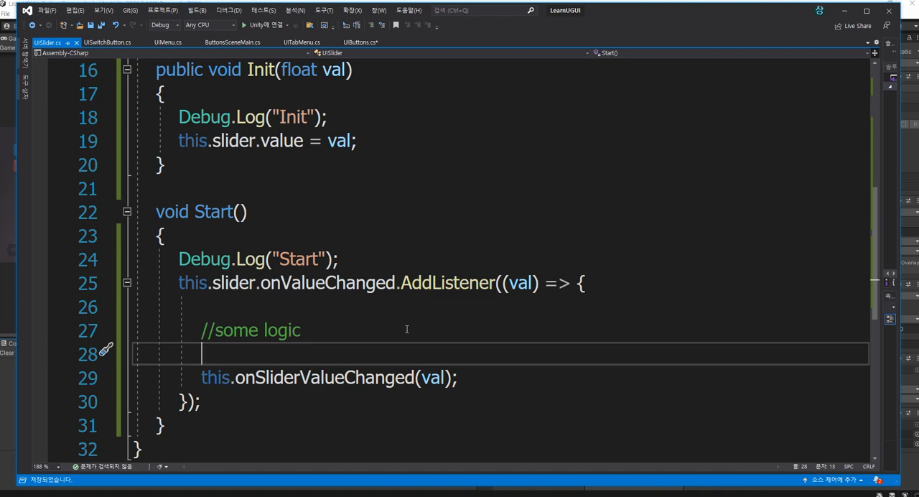
In UIButtons' Init, assign an empty lambda (val) => { }; to this.uiSlider.onSliderValueChanged
double_click(311, 378)
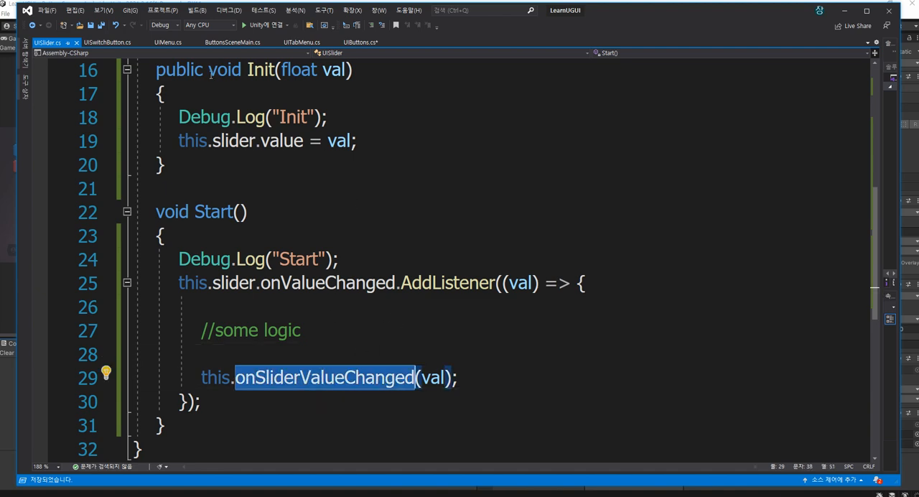
left_click(355, 43)
key("BackSpace")
type(".uiSlider.")
key("ctrl+v")
type("= (val) => { });")
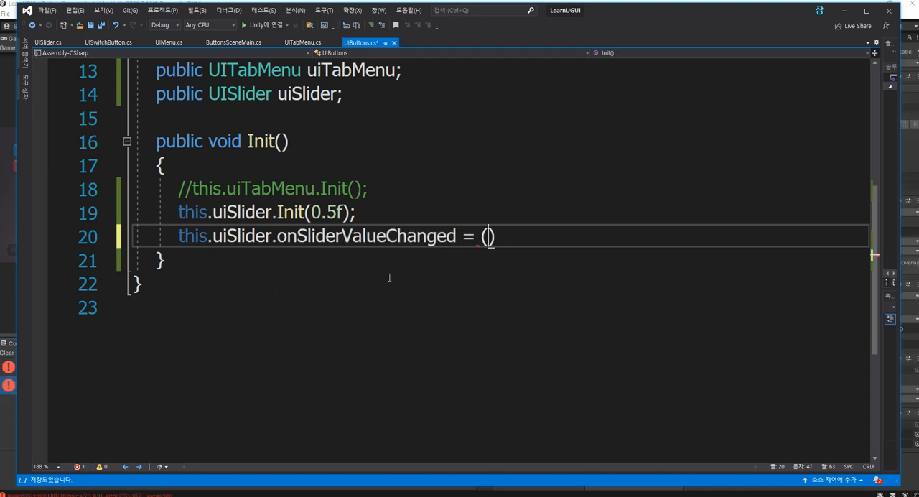
key("BackSpace")
key("BackSpace")
type(";")
Spread the onSliderValueChanged lambda over several lines with an empty body line and save
key("Left")
key("Left")
key("Return")
key("Return")
key("ctrl+s")
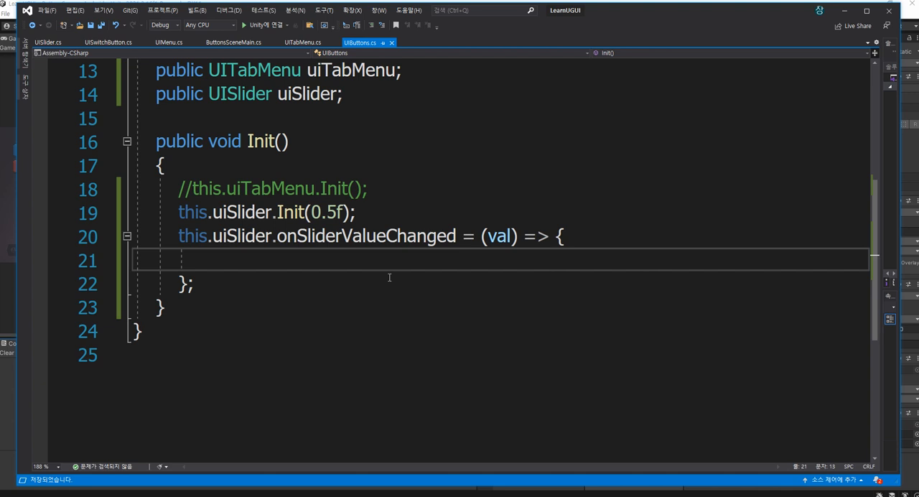
Add a second copy of the whole onSliderValueChanged assignment below the original in Init and save UIButtons.cs
key("Down")
key("shift+Up")
key("shift+Up")
key("shift+Home")
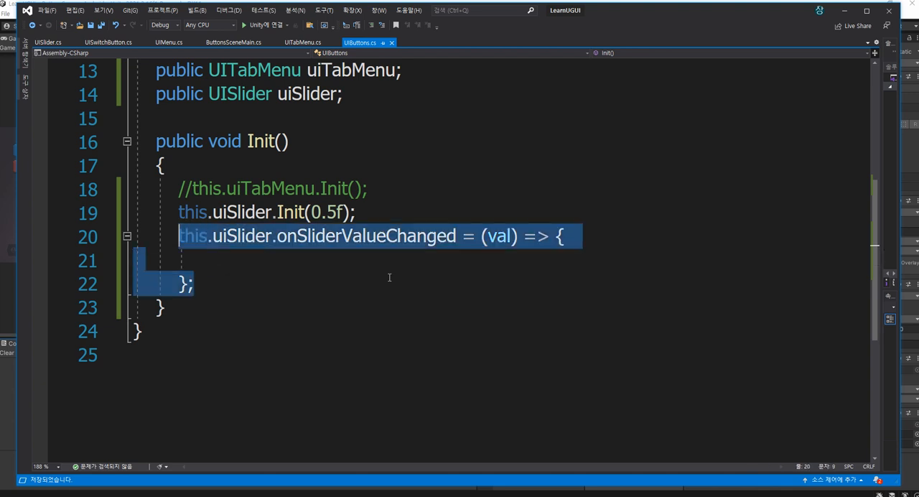
key("Down")
key("Up")
key("End")
key("Return")
key("Return")
key("ctrl+v")
key("ctrl+s")
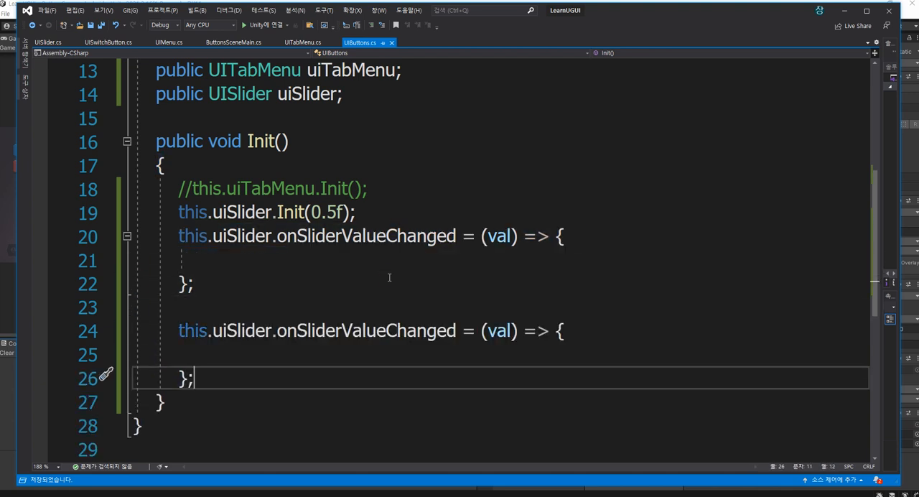
Delete the duplicate onSliderValueChanged assignment and the blank line above it
left_click_drag(480, 231, 199, 283)
left_click(408, 368)
left_click_drag(476, 330, 475, 366)
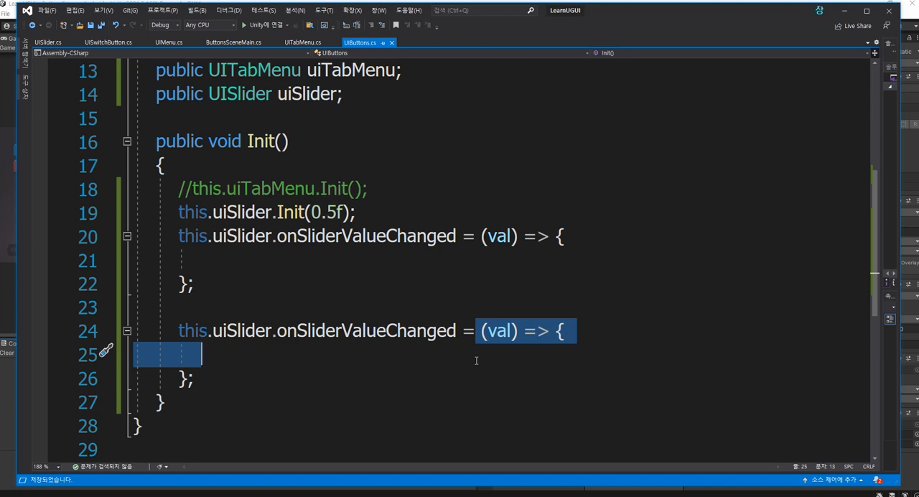
key("Home")
key("Down")
key("End")
key("shift+Up")
key("shift+Up")
key("shift+Up")
key("shift+Up")
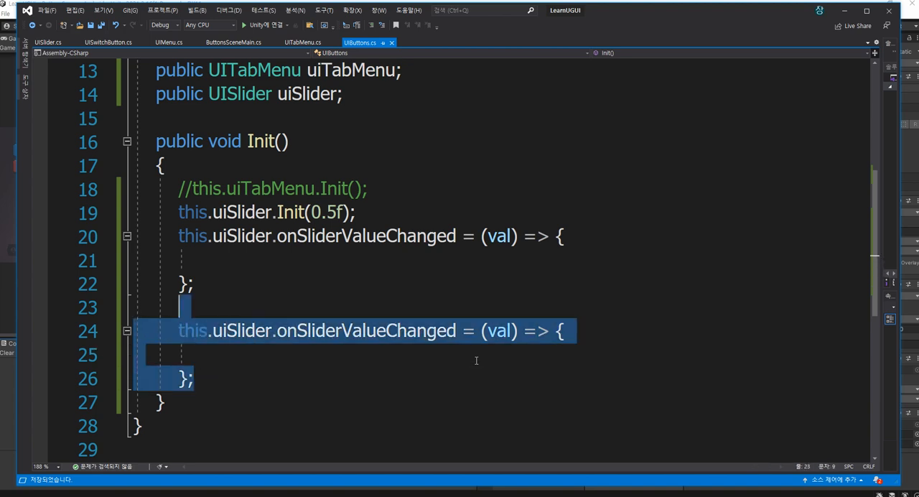
key("BackSpace")
Add a Debug.Log call with an empty string and val as arguments inside the onSliderValueChanged lambda
key("Up")
type("Debug.")
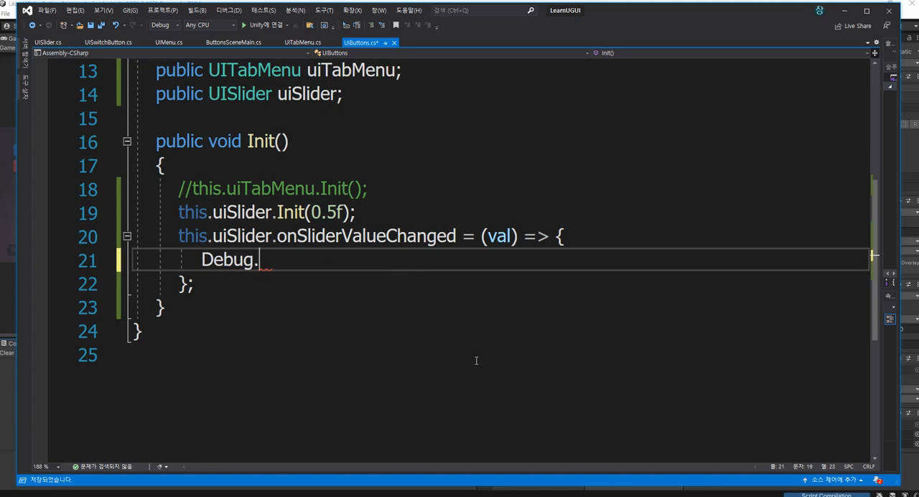
type("log(\"\");")
key("Left")
key("Left")
type(", val")
Fill the log call's empty string with "UIButtons: {0}", reusing the class name, and save the script
scroll(476, 360, "up", 2)
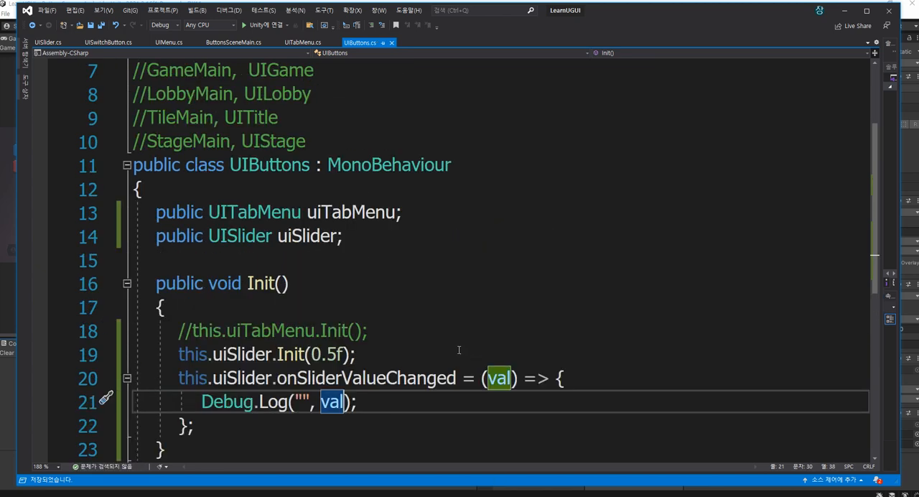
double_click(255, 165)
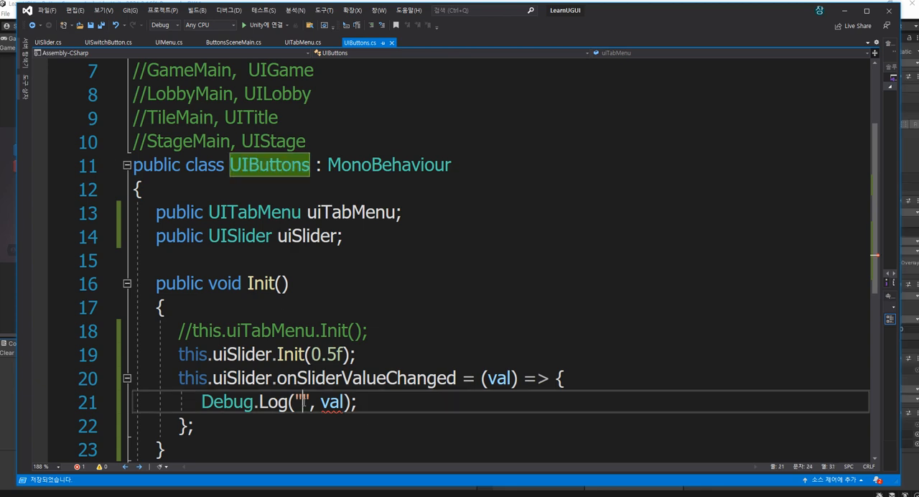
left_click(303, 402)
scroll(421, 325, "down", 1)
key("ctrl+v")
key("Left")
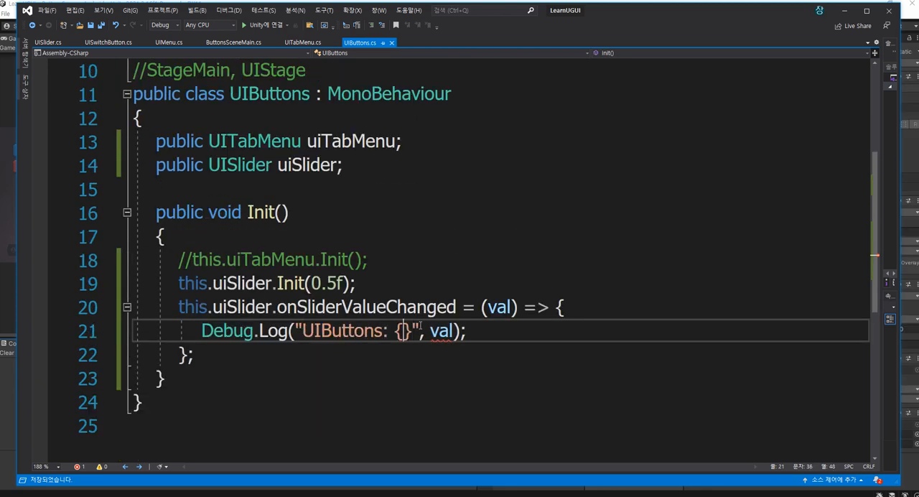
type("0")
key("ctrl+s")
key("End")
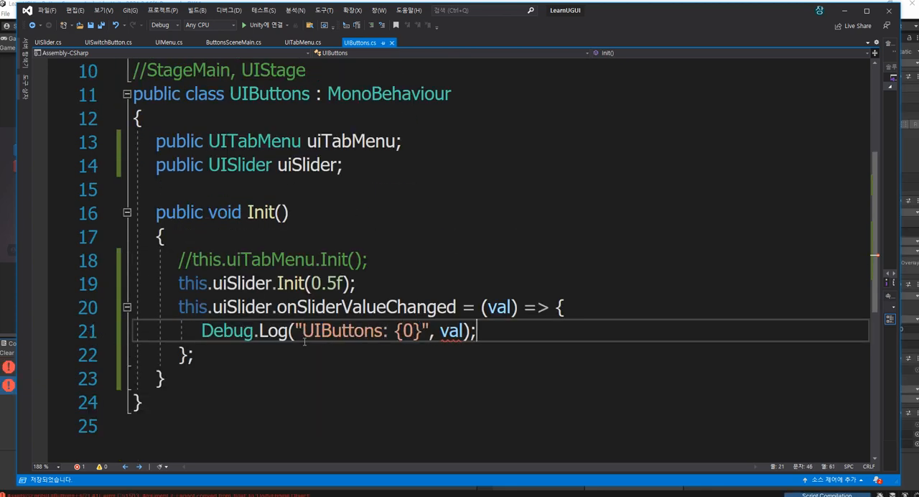
Change Debug.Log to Debug.LogFormat in the onSliderValueChanged lambda and save
left_click(287, 331)
type("for")
key("Tab")
key("ctrl+s")
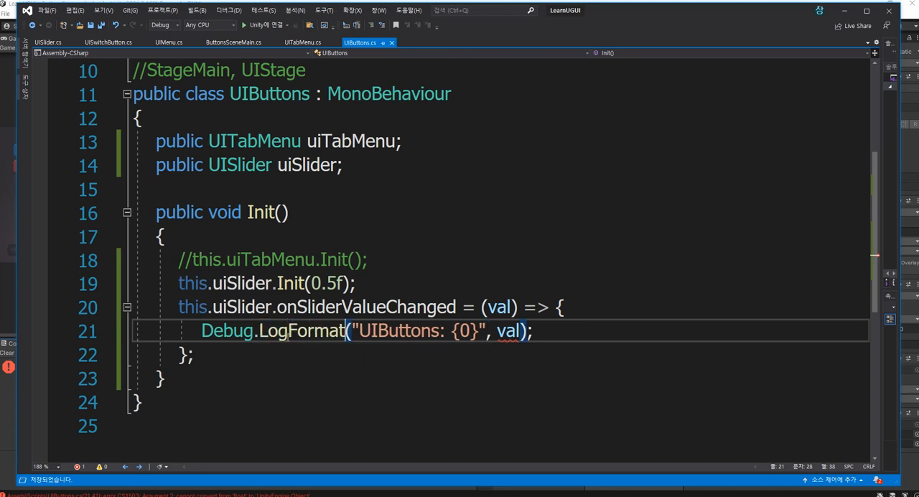
left_click(378, 287)
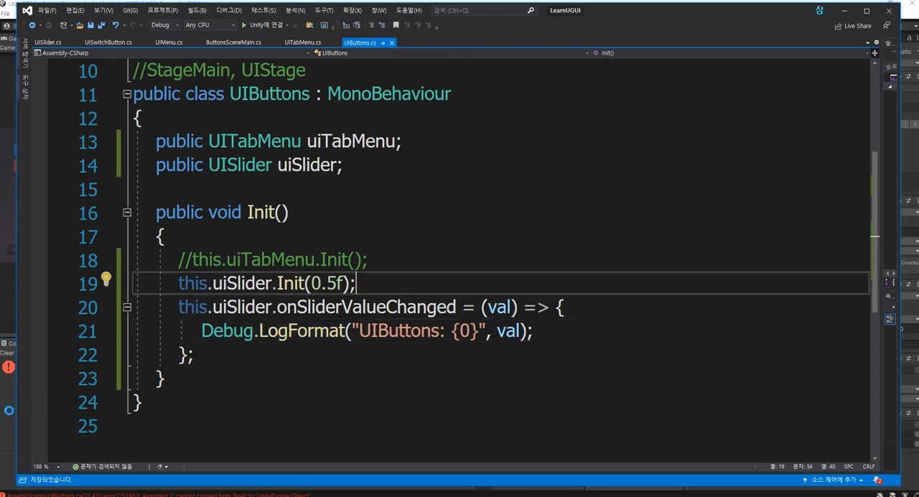
Check the callback call in UISlider.cs against UIButtons.cs, then switch to Unity and run ButtonsScene
left_click(40, 43)
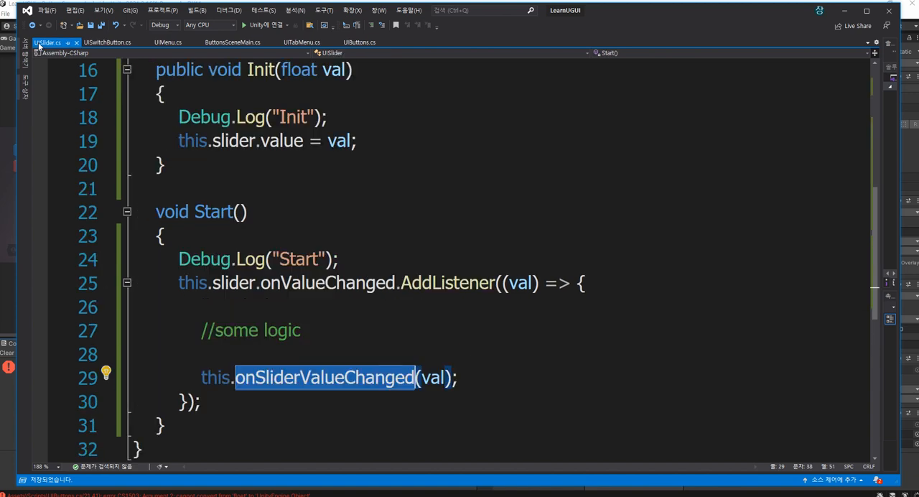
left_click(359, 42)
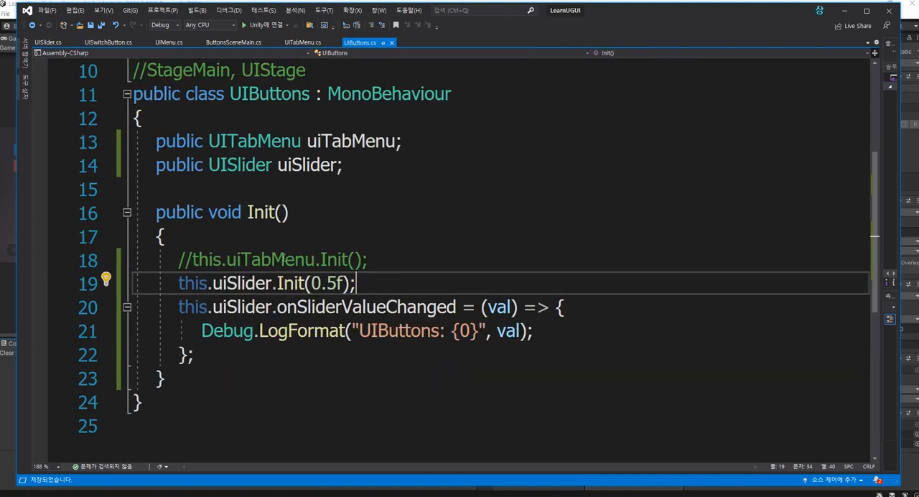
key("alt+Tab")
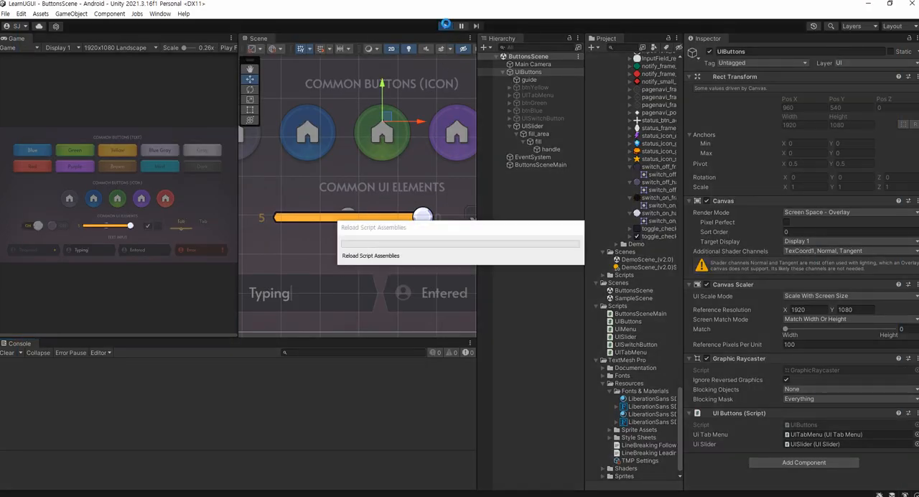
left_click(445, 25)
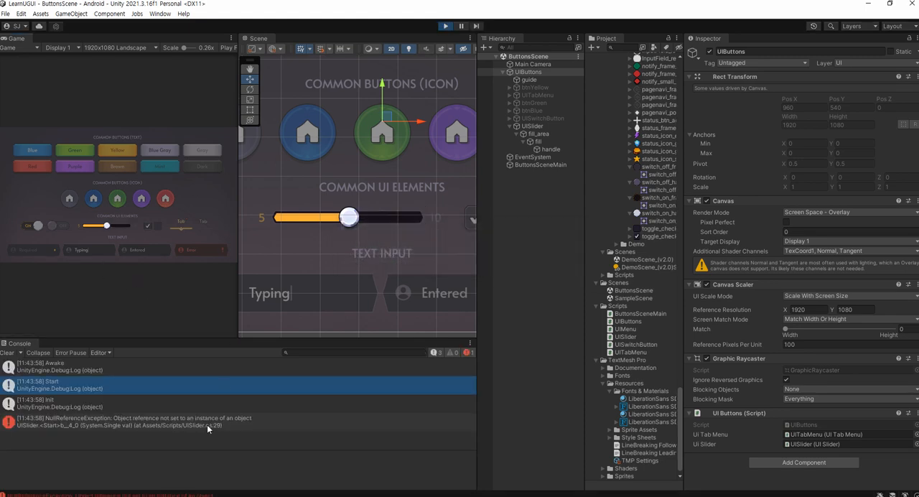
Open the NullReferenceException's source from the Console, examine UISlider's Init code, and stop Play mode in Unity
double_click(207, 424)
left_click(368, 141)
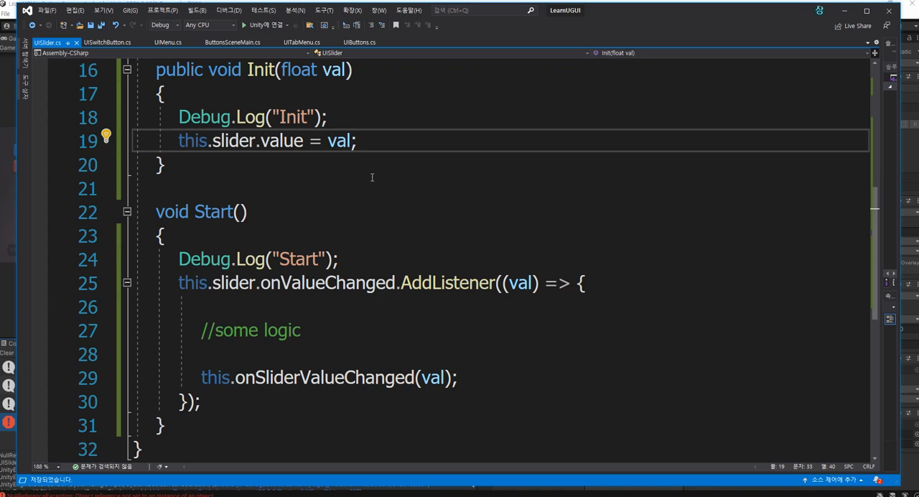
scroll(377, 157, "up", 2)
double_click(221, 282)
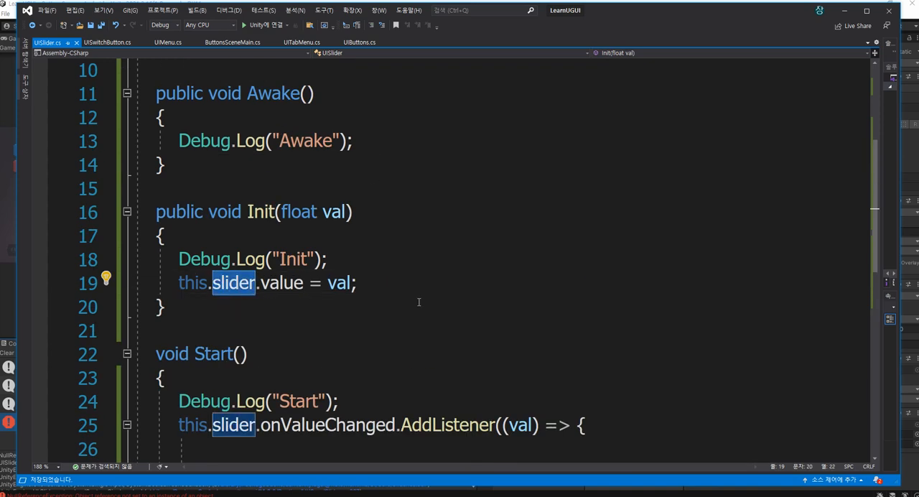
key("alt+Tab")
left_click(445, 27)
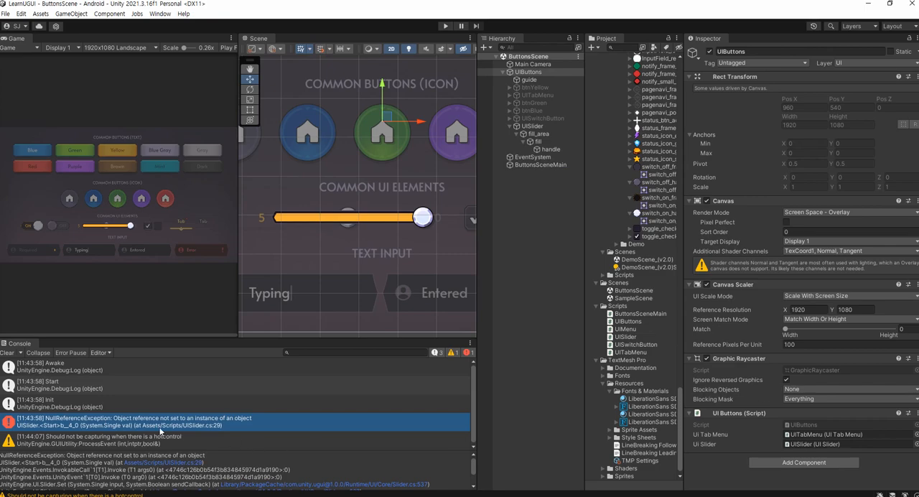
Check the slider field used in UISlider.cs against the Slider reference assigned on the UISlider object in Unity
key("alt+Tab")
double_click(232, 284)
scroll(466, 251, "up", 2)
key("alt+Tab")
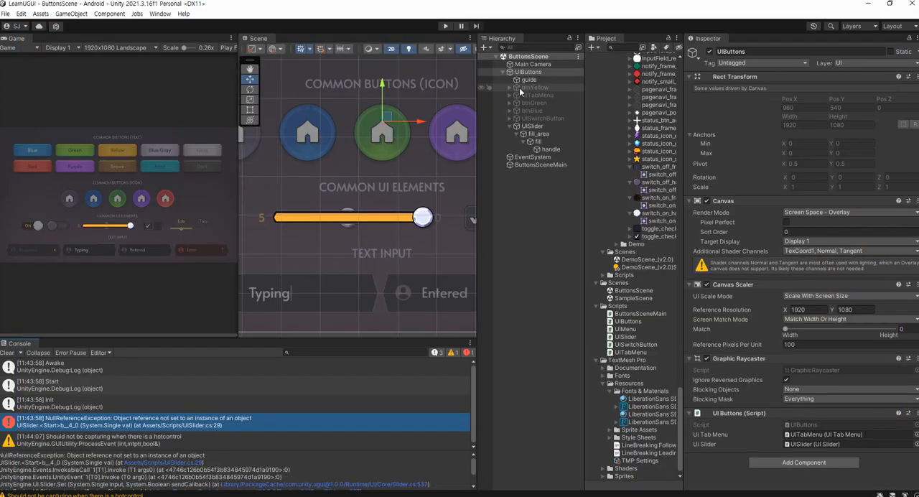
left_click(532, 126)
scroll(780, 343, "down", 5)
scroll(786, 319, "down", 3)
left_click(803, 310)
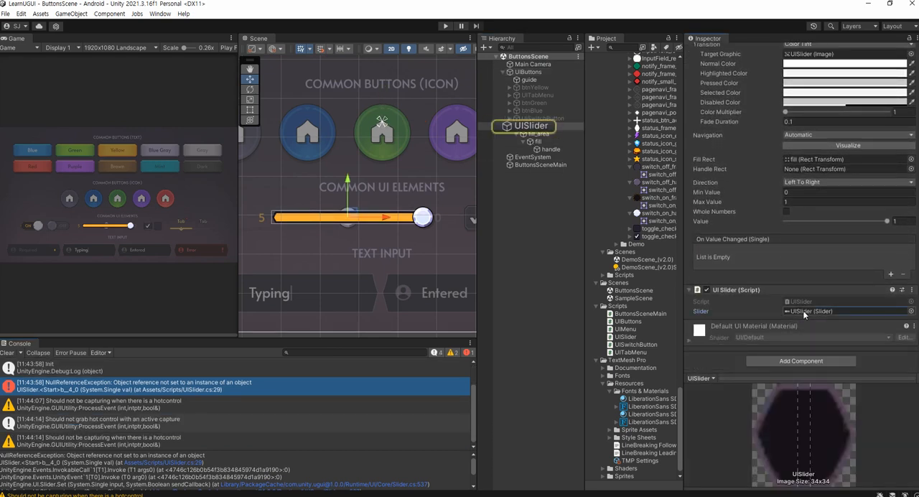
Enlarge Unity's Console to read the NullReferenceException's full stack trace, then open its source in UISlider.cs
left_click_drag(135, 343, 141, 191)
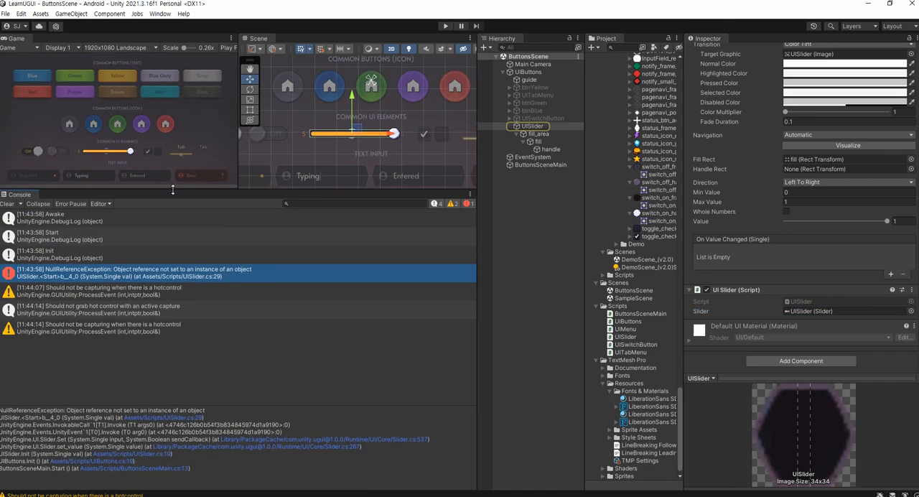
double_click(188, 274)
scroll(496, 287, "down", 2)
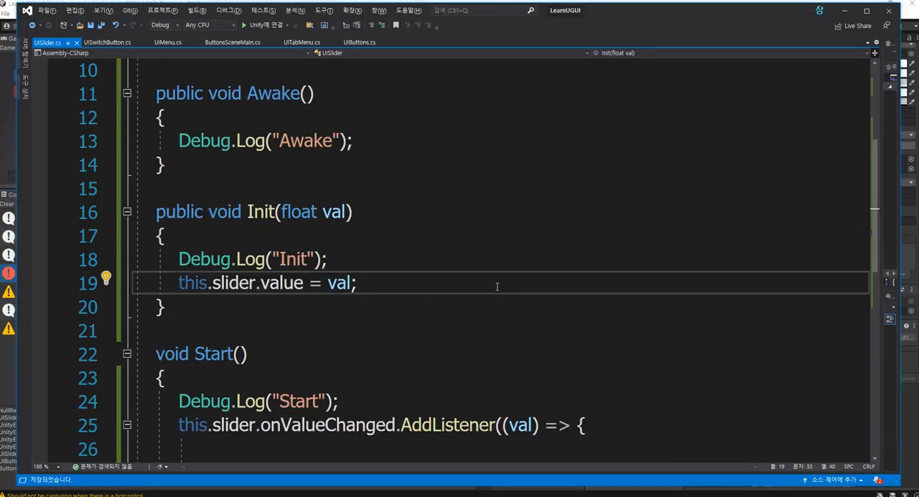
scroll(496, 286, "up", 1)
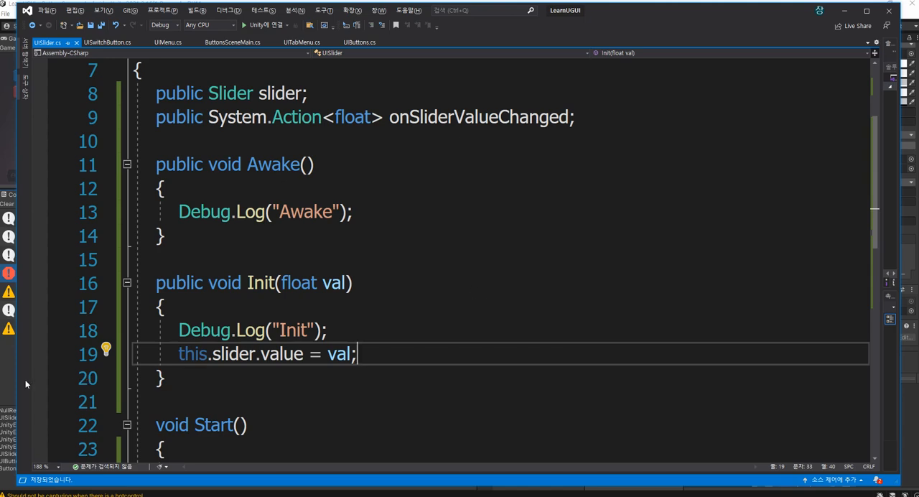
Examine the order and stack traces of the Awake, Start and Init entries in Unity's Console, opening the Init entry's source
left_click(5, 378)
left_click(74, 218)
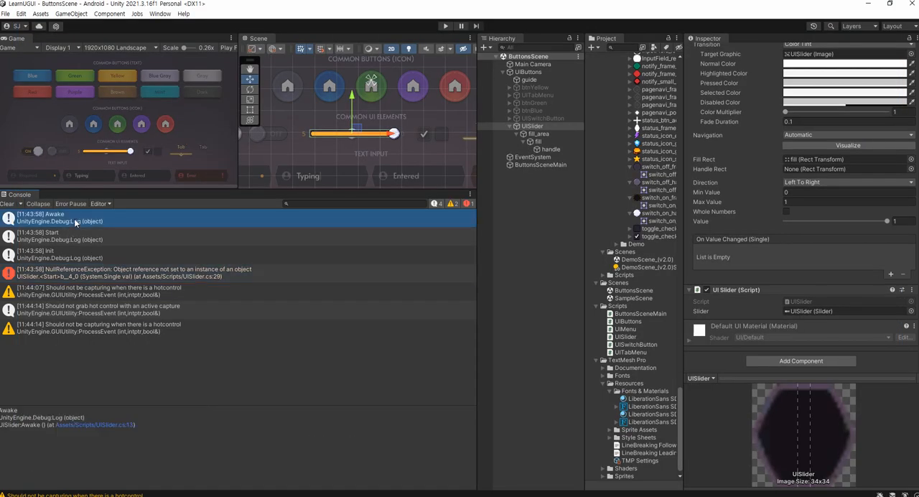
left_click(69, 229)
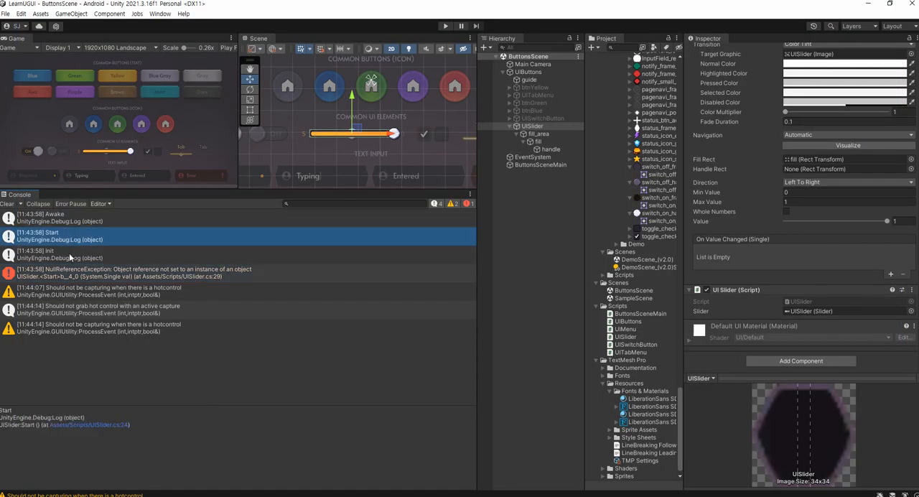
left_click(69, 252)
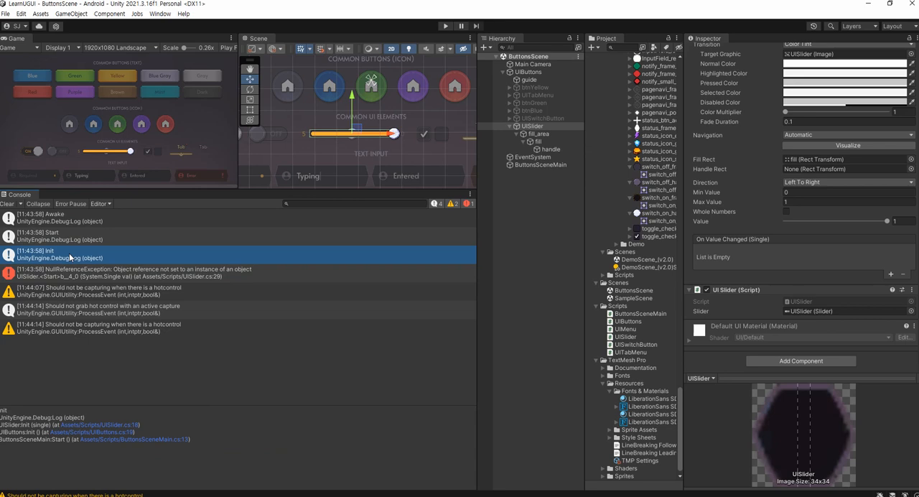
double_click(69, 253)
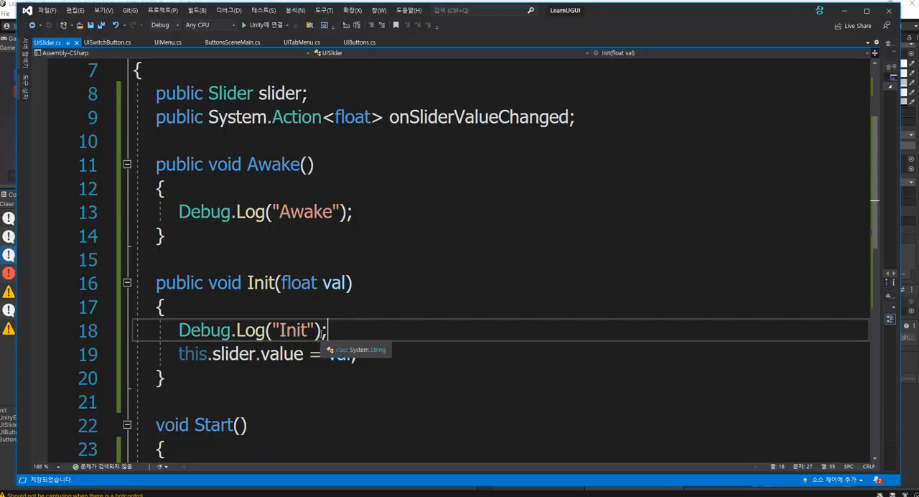
Compare Init's slider.value assignment with the NullReferenceException's stack trace in Unity, then return to UIButtons.cs in Visual Studio
left_click_drag(435, 355, 193, 358)
left_click(421, 352)
scroll(359, 338, "down", 1)
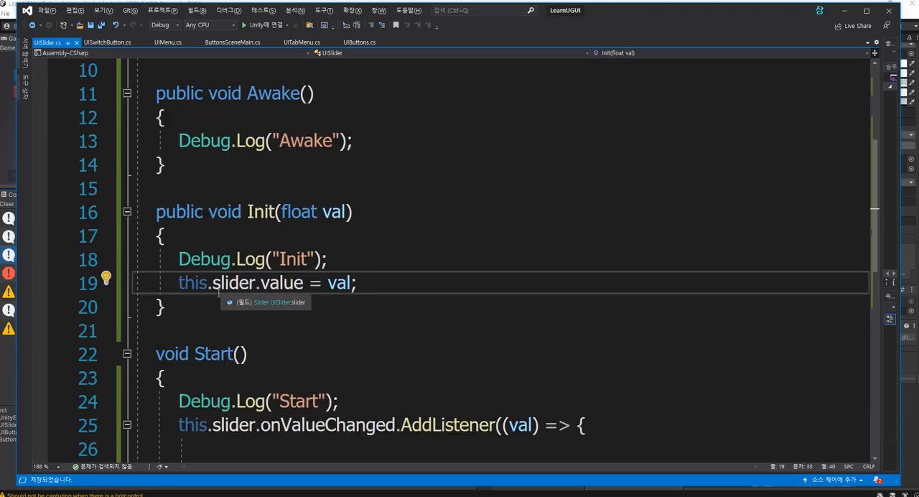
key("alt+Tab")
left_click(84, 275)
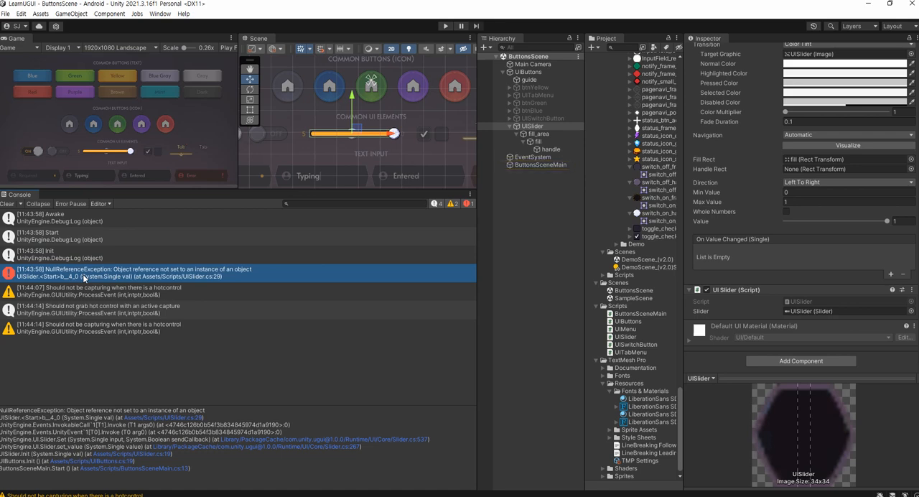
key("alt+Tab")
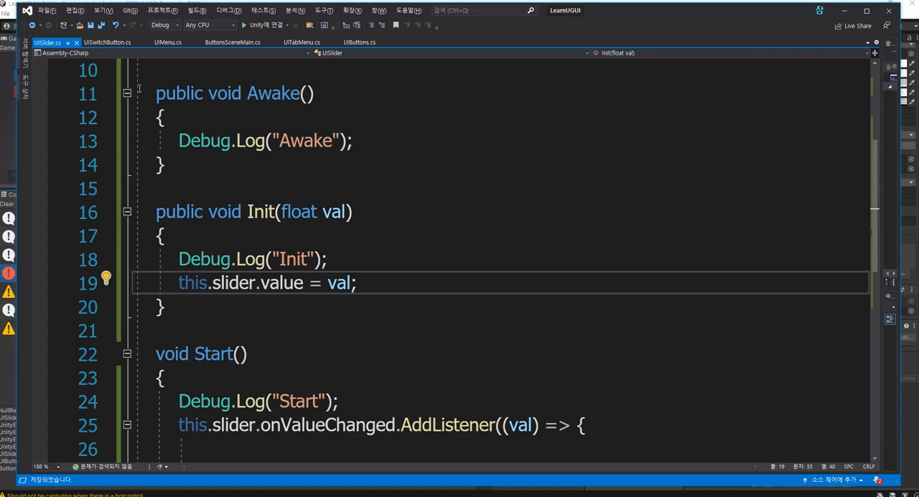
left_click(353, 42)
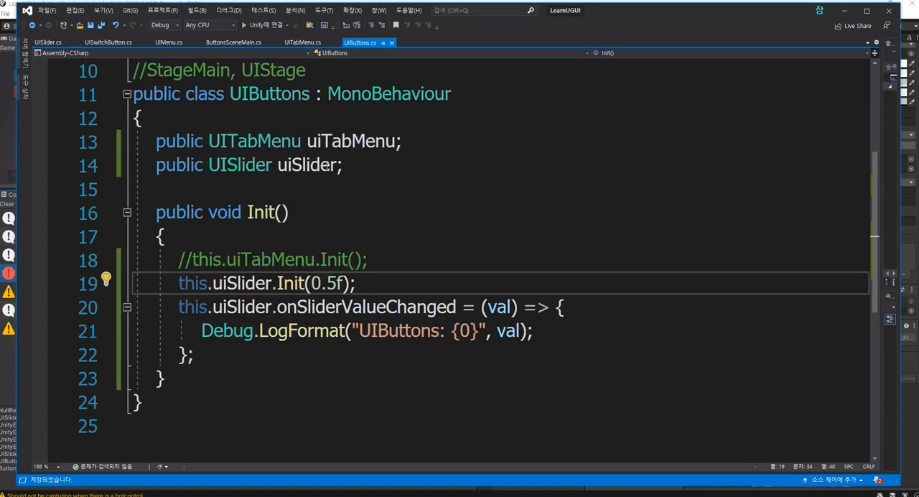
Try commenting out the three-line onSliderValueChanged assignment in Init, then undo the commenting
key("Down")
key("Home")
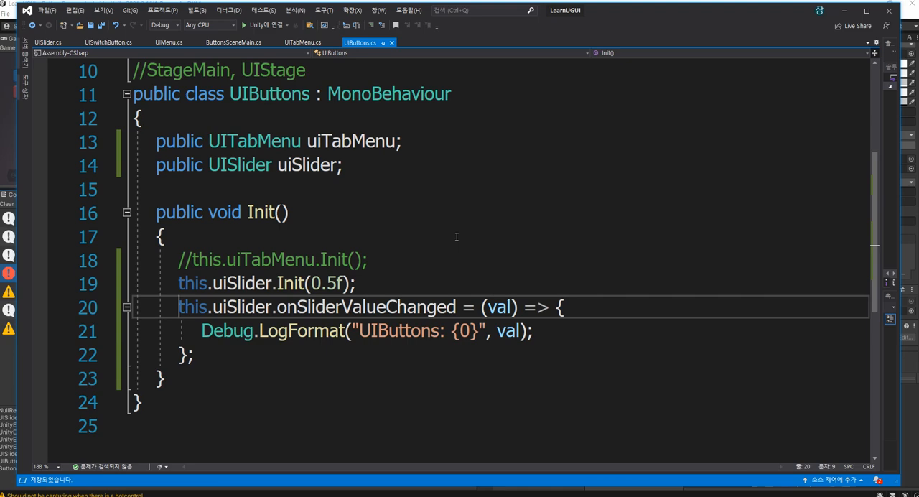
key("shift+Down")
key("shift+Down")
key("shift+End")
key("ctrl+k")
key("ctrl+c")
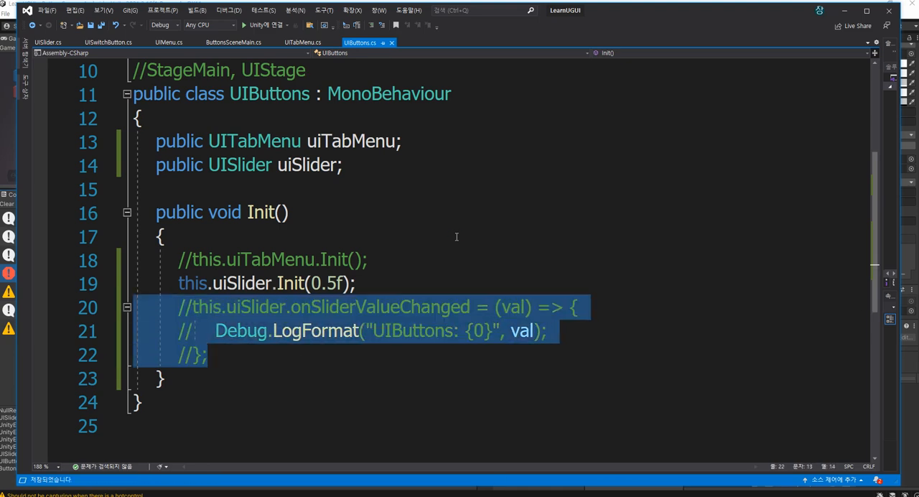
key("Right")
key("ctrl+z")
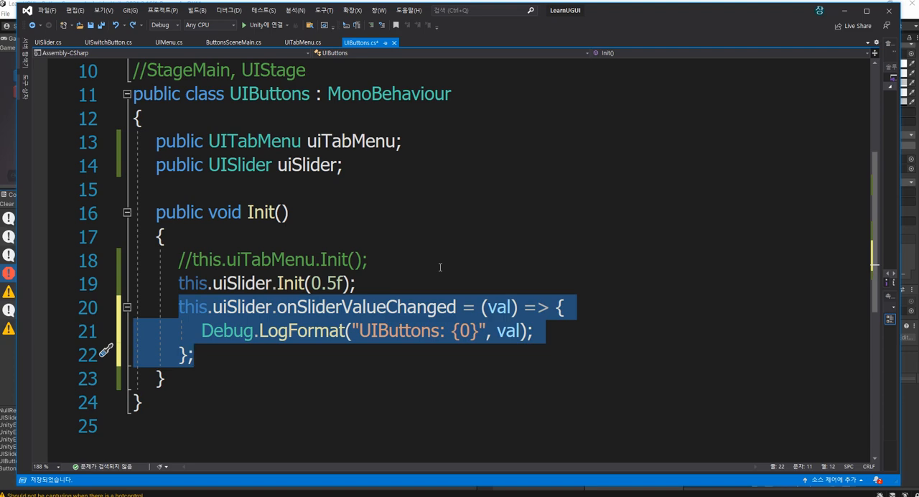
Move the three-line onSliderValueChanged assignment above this.uiSlider.Init(0.5f) in UIButtons.cs's Init method and save the file
key("Delete")
key("Up")
key("Up")
key("End")
key("Return")
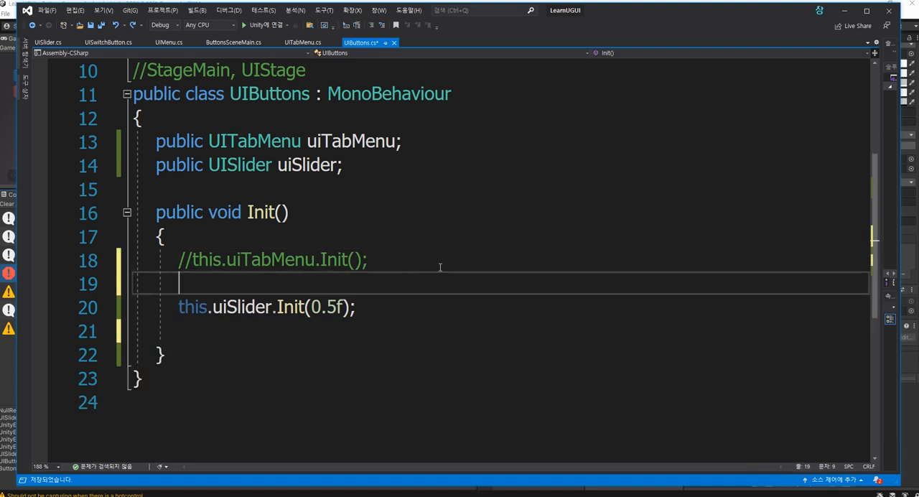
key("ctrl+v")
key("Return")
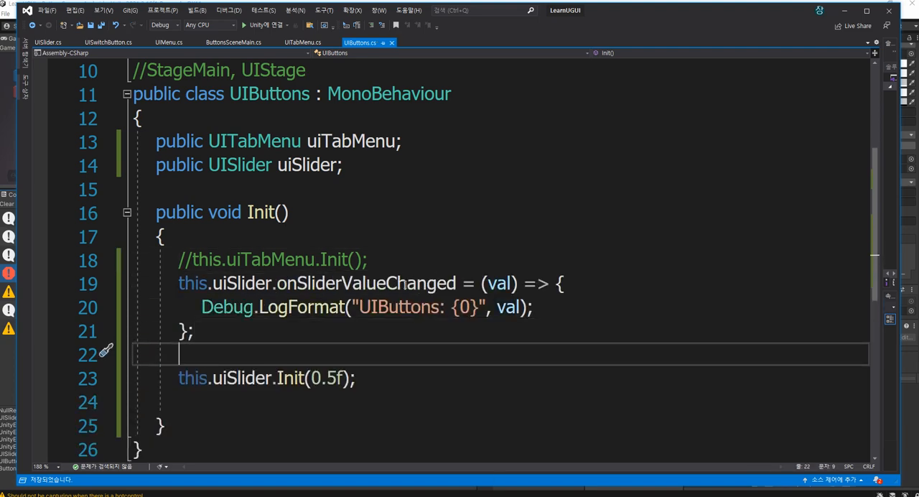
mouse_move(349, 281)
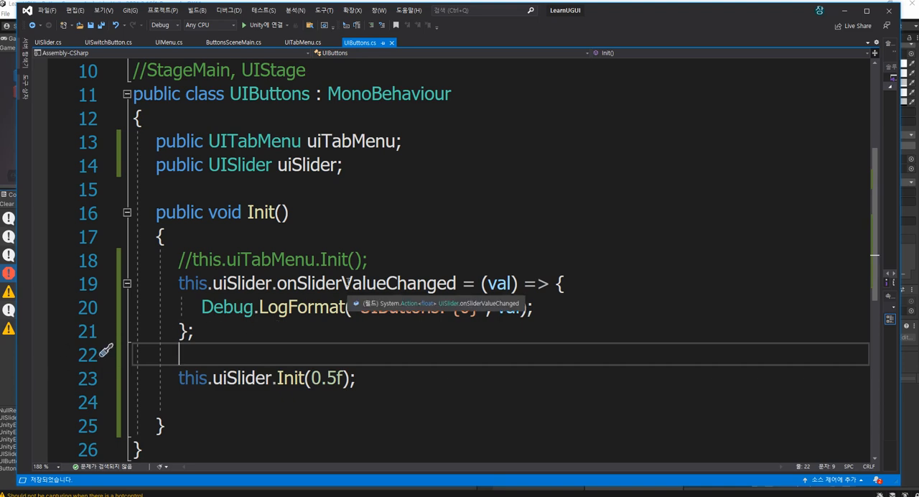
Restart ButtonsScene in Unity, move the slider handle to about 0.55 to check UIButtons' logging, then return to UIButtons.cs in Visual Studio
left_click(5, 365)
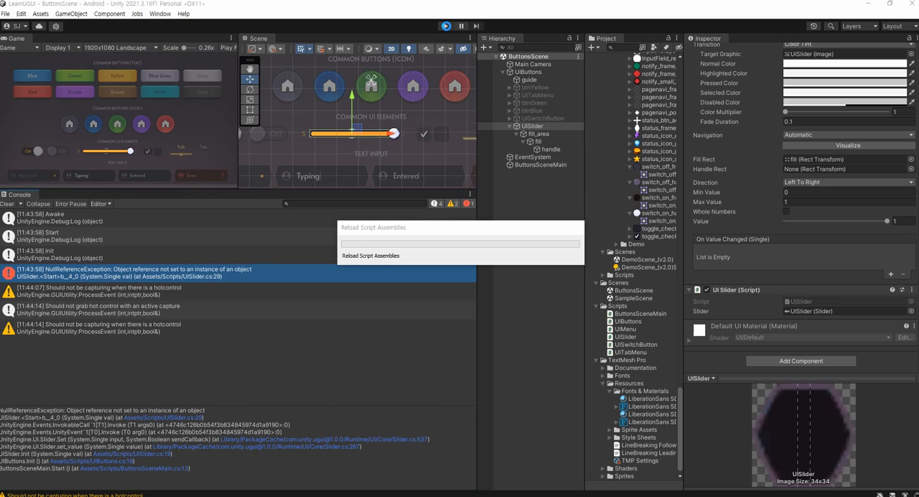
left_click(445, 27)
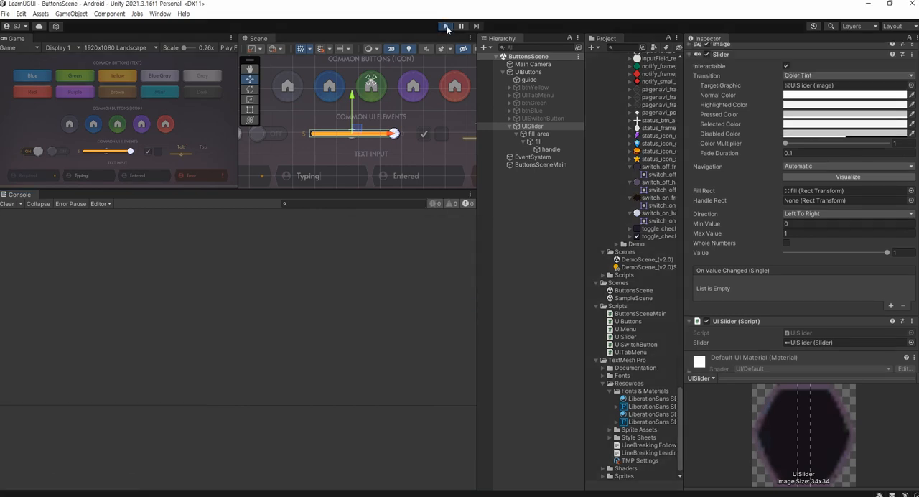
left_click(445, 26)
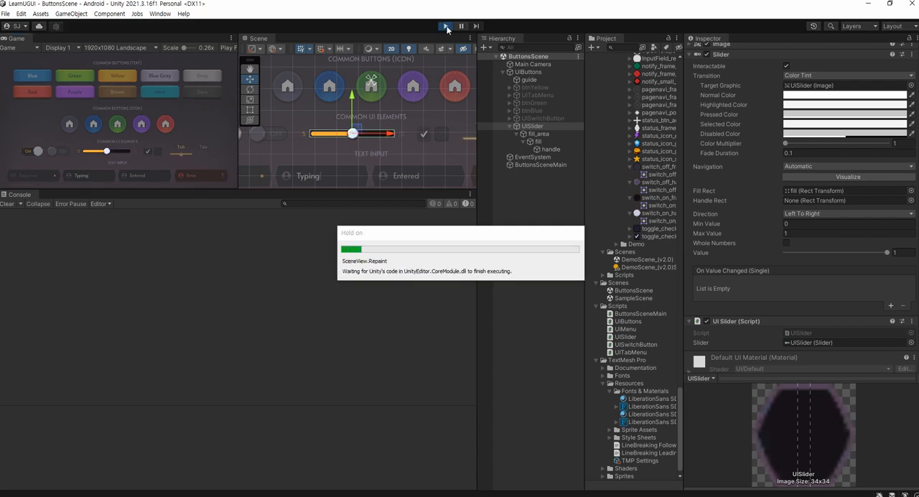
mouse_move(107, 151)
left_mouse_down()
mouse_move(116, 152)
mouse_move(106, 152)
left_mouse_up()
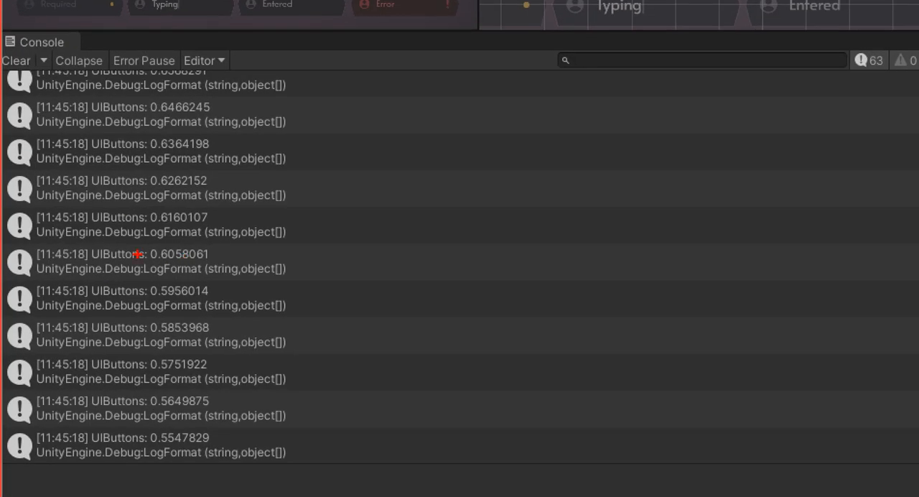
mouse_move(137, 254)
left_mouse_down()
mouse_move(144, 172)
mouse_move(178, 243)
left_mouse_up()
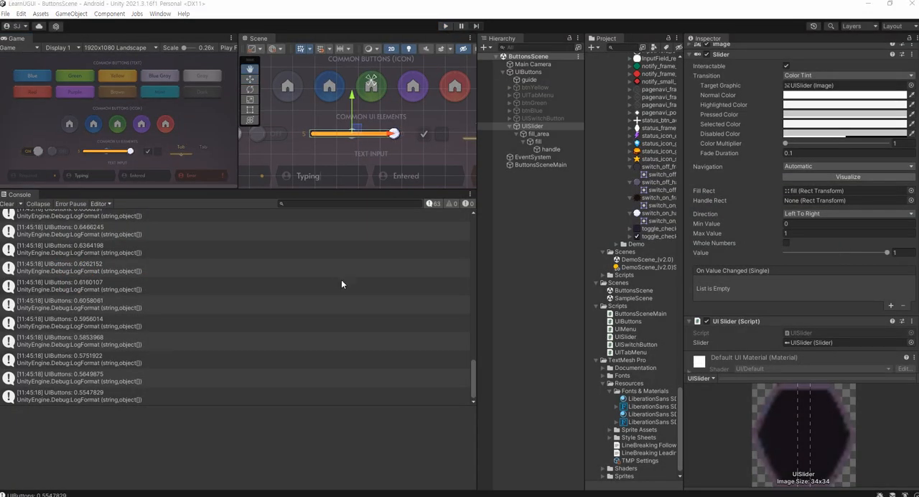
key("alt+Tab")
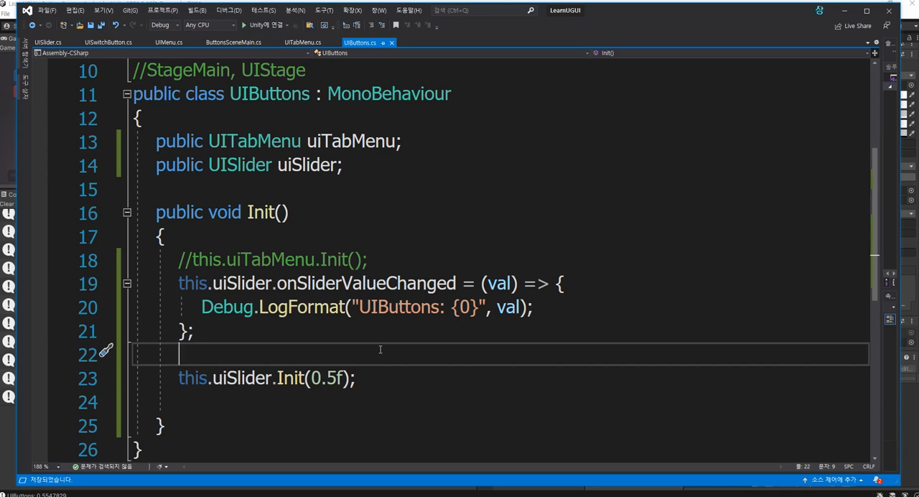
Move the onSliderValueChanged assignment below this.uiSlider.Init(0.5f) in the Init method, with a blank line between them
key("Up")
key("End")
key("shift+Up")
key("shift+Up")
key("shift+Home")
key("ctrl+x")
key("Down")
key("shift+Up")
key("shift+Up")
key("shift+End")
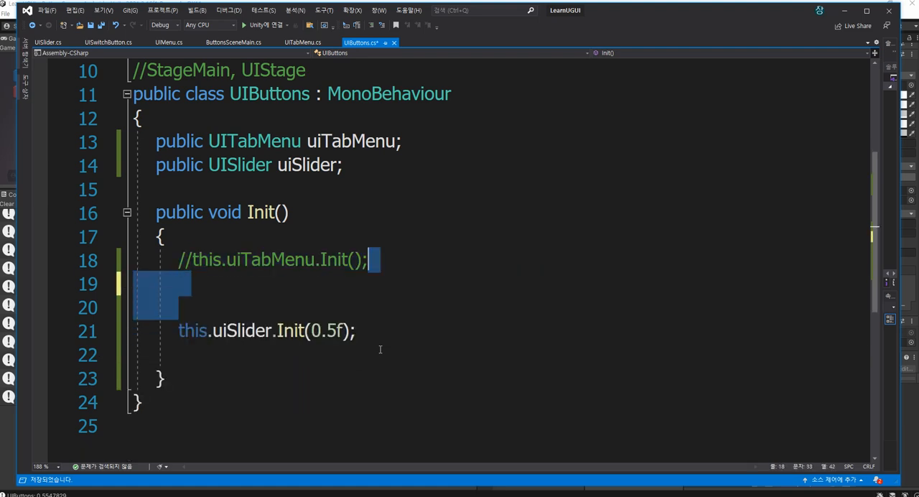
key("Delete")
key("Return")
key("ctrl+v")
key("Up")
key("Up")
key("Up")
key("End")
key("Return")
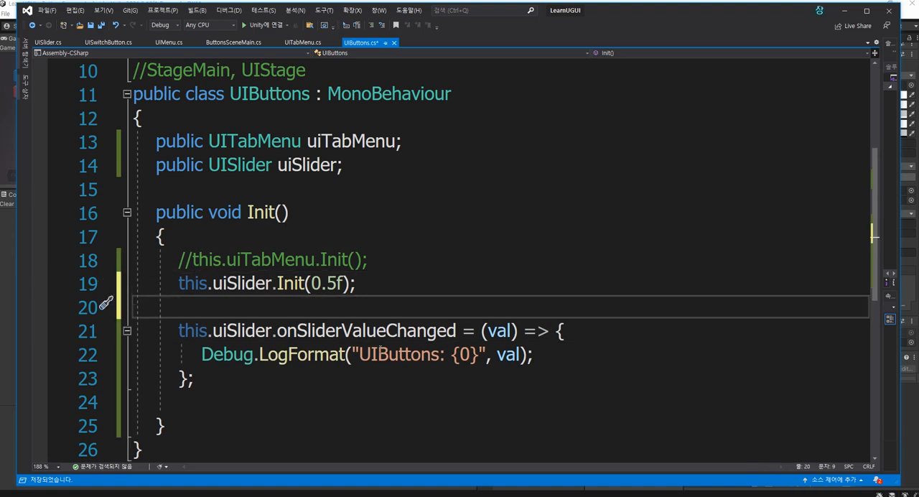
Put the onSliderValueChanged assignment back directly under the commented uiTabMenu.Init line, ahead of this.uiSlider.Init(0.5f), and save
key("Down")
key("shift+Down")
key("shift+Down")
key("shift+Down")
key("ctrl+x")
key("Up")
key("Up")
key("Up")
key("End")
key("Return")
key("ctrl+v")
key("ctrl+s")
key("Down")
key("Down")
key("Down")
key("Down")
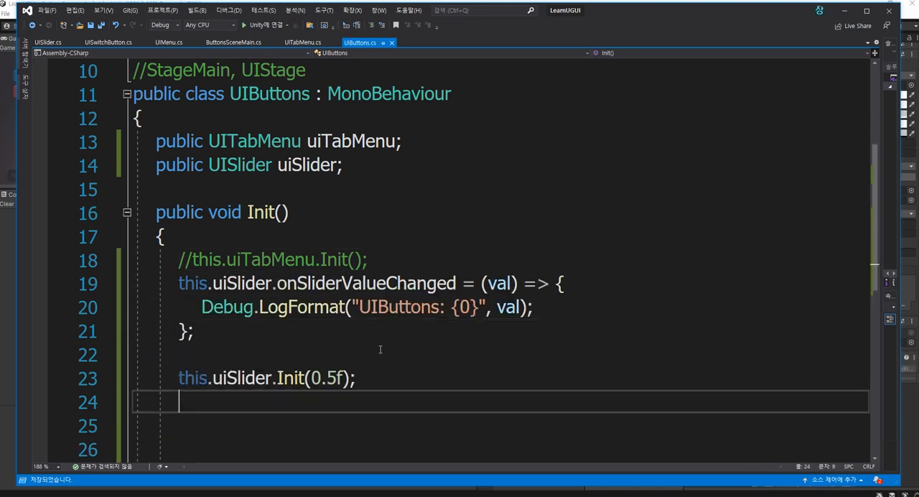
Remove the blank lines after this.uiSlider.Init(0.5f) so that Init's closing brace follows it directly, and save UIButtons.cs
key("shift+Up")
key("shift+Up")
key("shift+Up")
key("shift+End")
key("BackSpace")
key("ctrl+s")
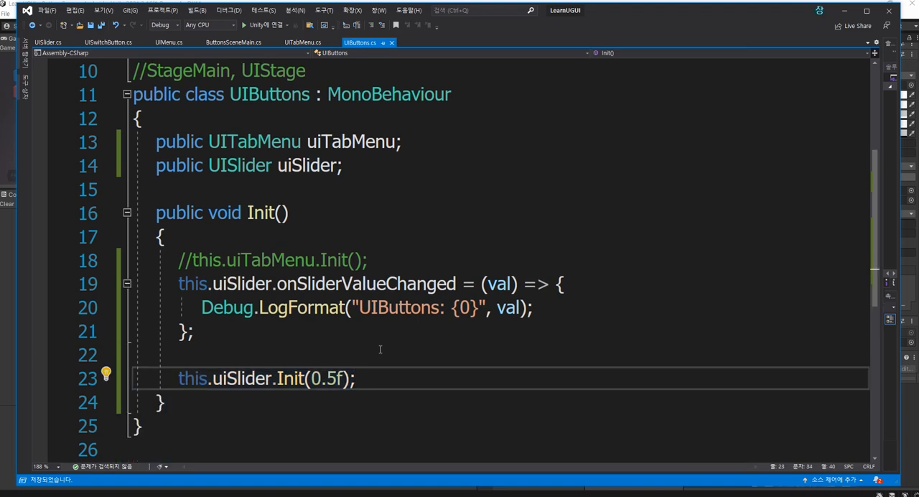
left_click(382, 192)
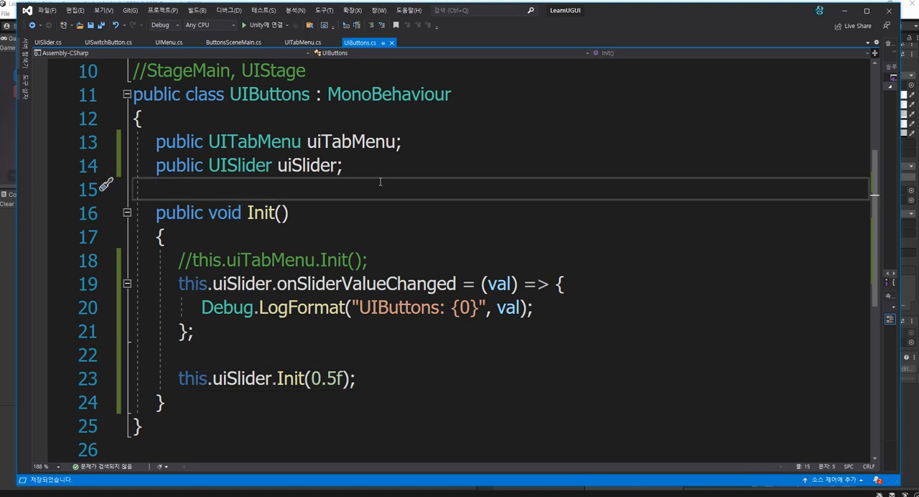
scroll(380, 183, "up", 1)
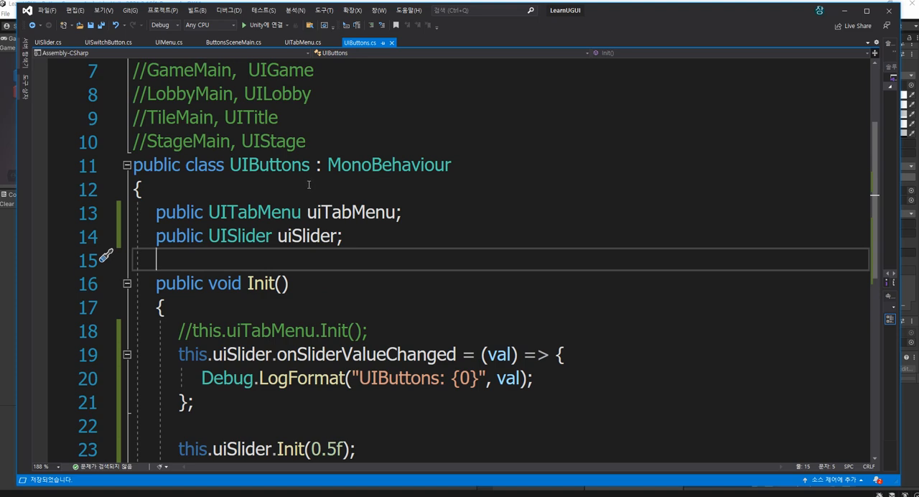
scroll(308, 185, "up", 1)
scroll(427, 283, "down", 2)
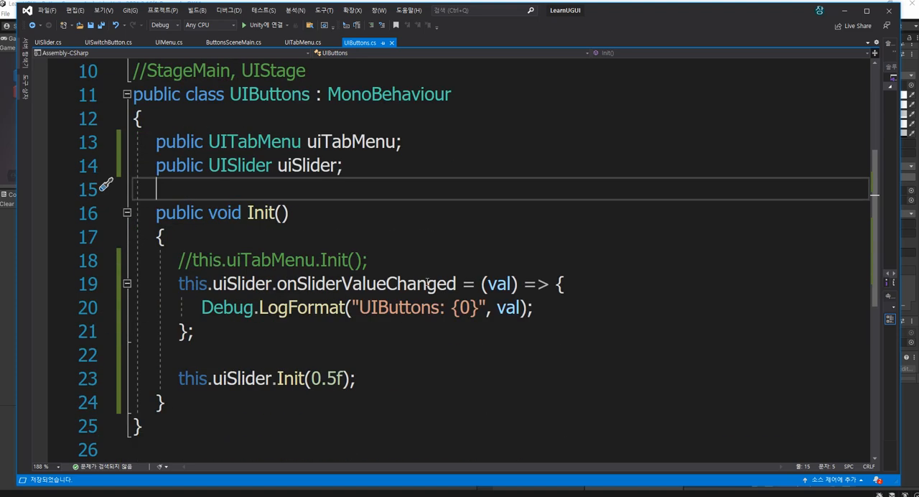
Play ButtonsScene in Unity with an enlarged Game view, set the slider to about 0.73 and 0.27, and check the Console's UIButtons entries
left_click(10, 295)
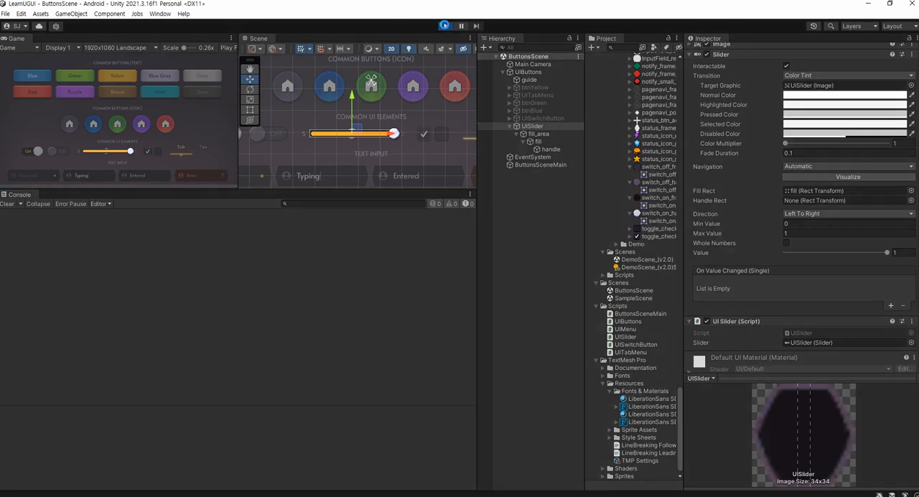
left_click(444, 27)
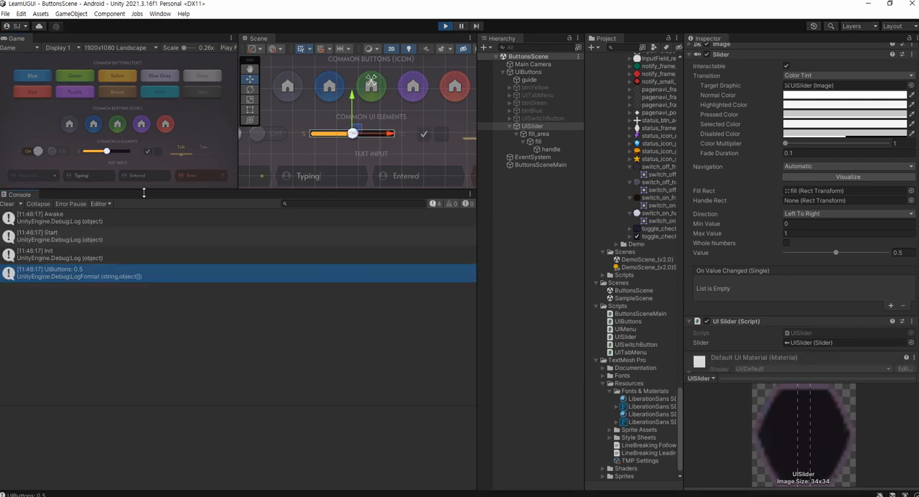
left_click_drag(145, 190, 111, 300)
left_click(117, 208)
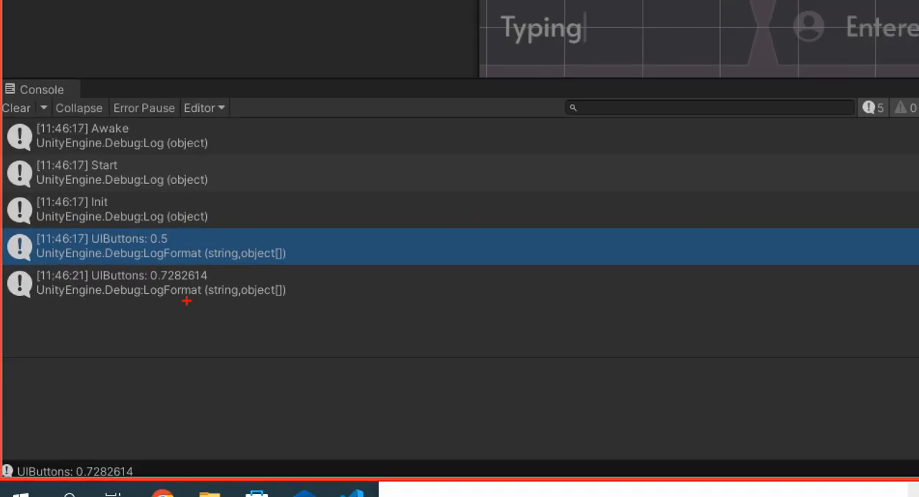
mouse_move(91, 411)
left_mouse_down()
mouse_move(69, 392)
mouse_move(93, 416)
left_mouse_up()
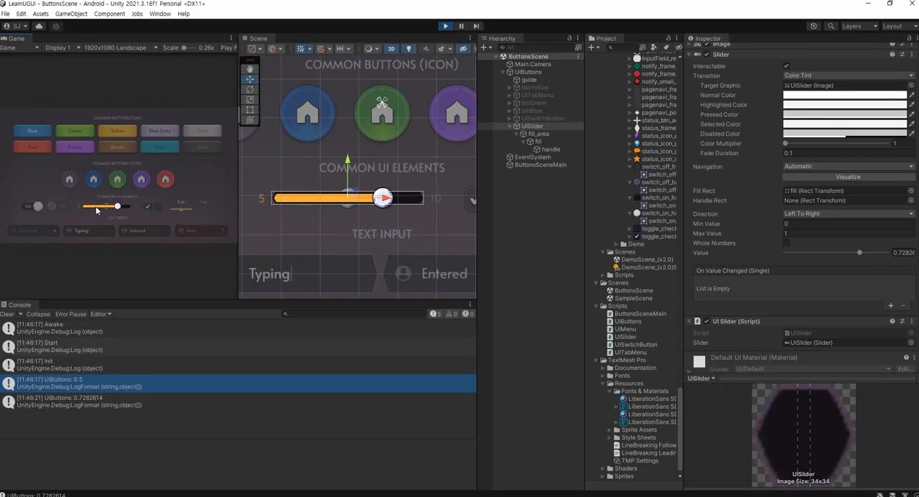
left_click(92, 208)
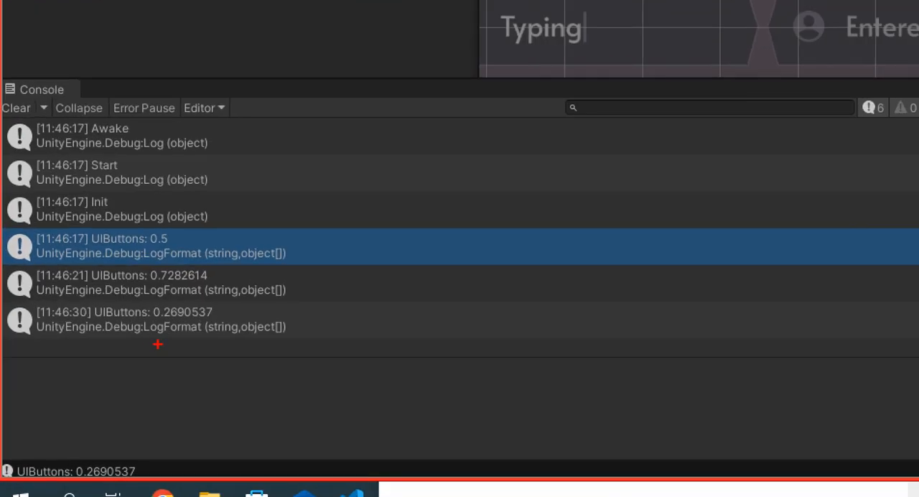
mouse_move(185, 347)
left_mouse_down()
mouse_move(130, 317)
mouse_move(185, 321)
mouse_move(188, 356)
left_mouse_up()
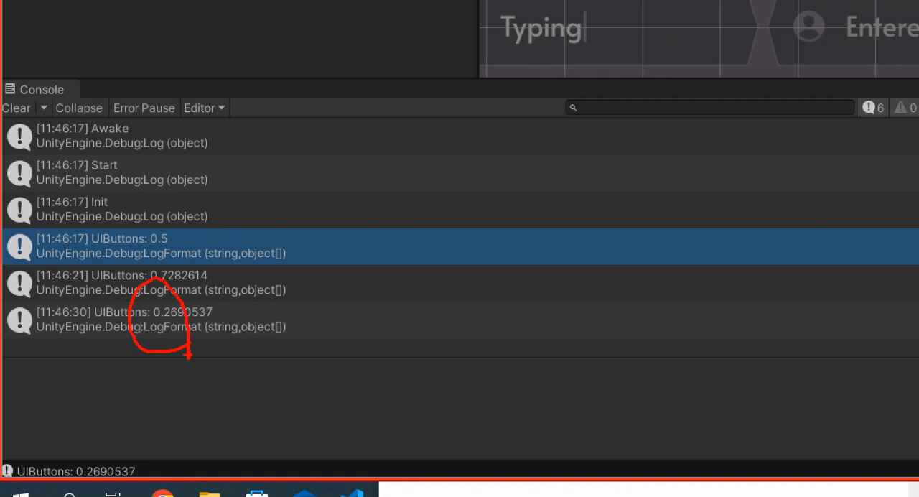